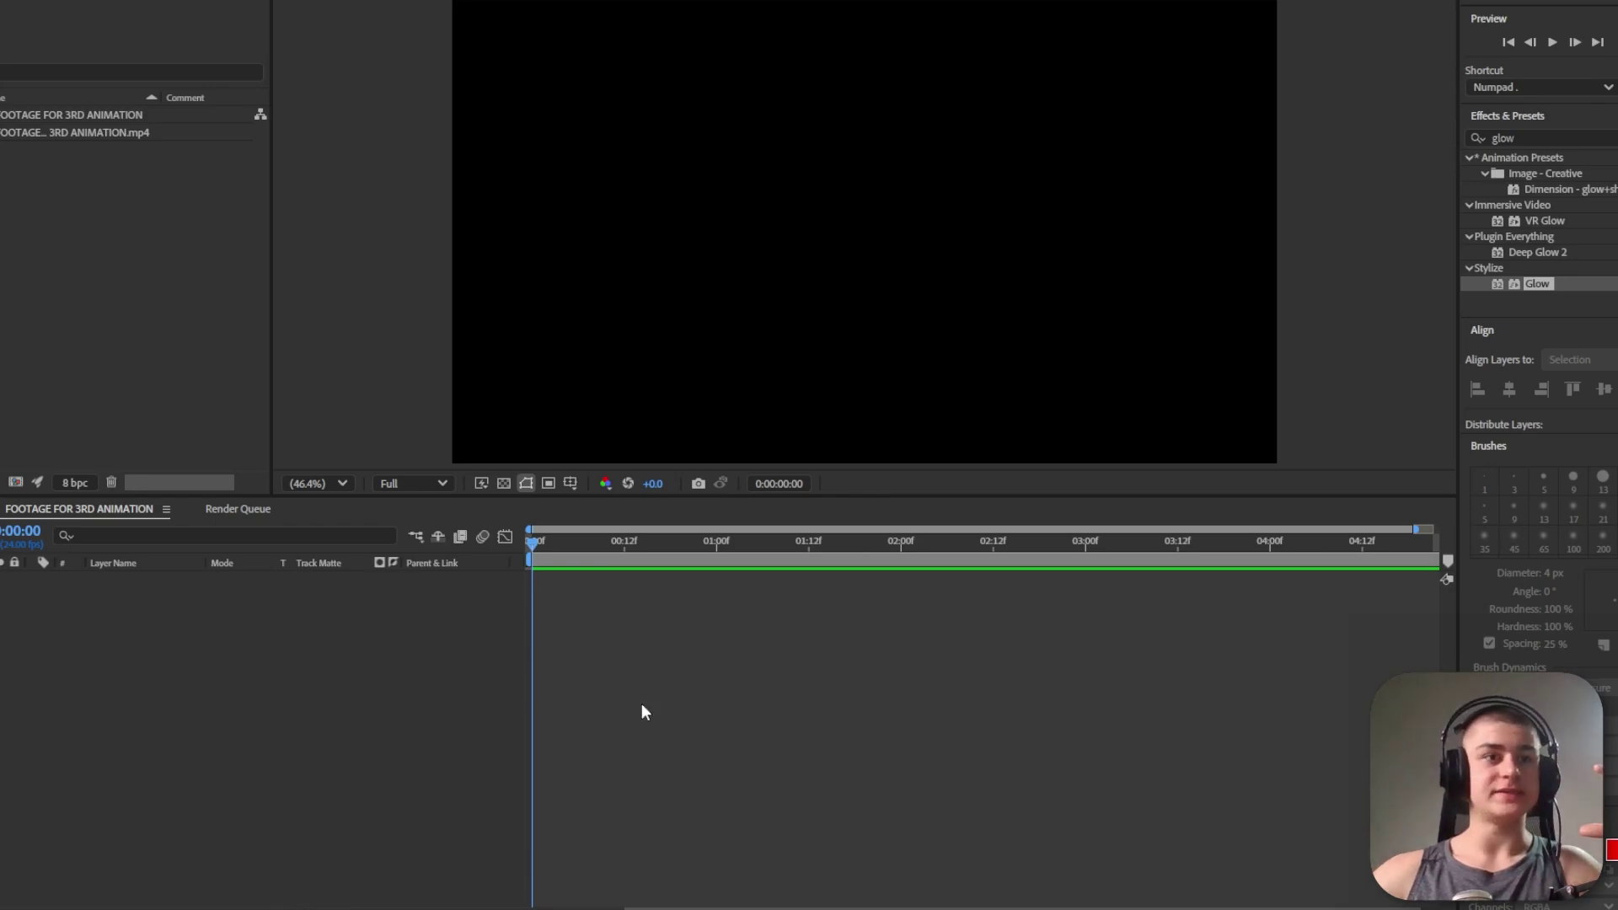
Add the ship footage to the composition and apply the 3D Camera Tracker effect to it
{"action": "left_click_drag", "start_coordinate": [643, 712], "coordinate": [340, 715]}
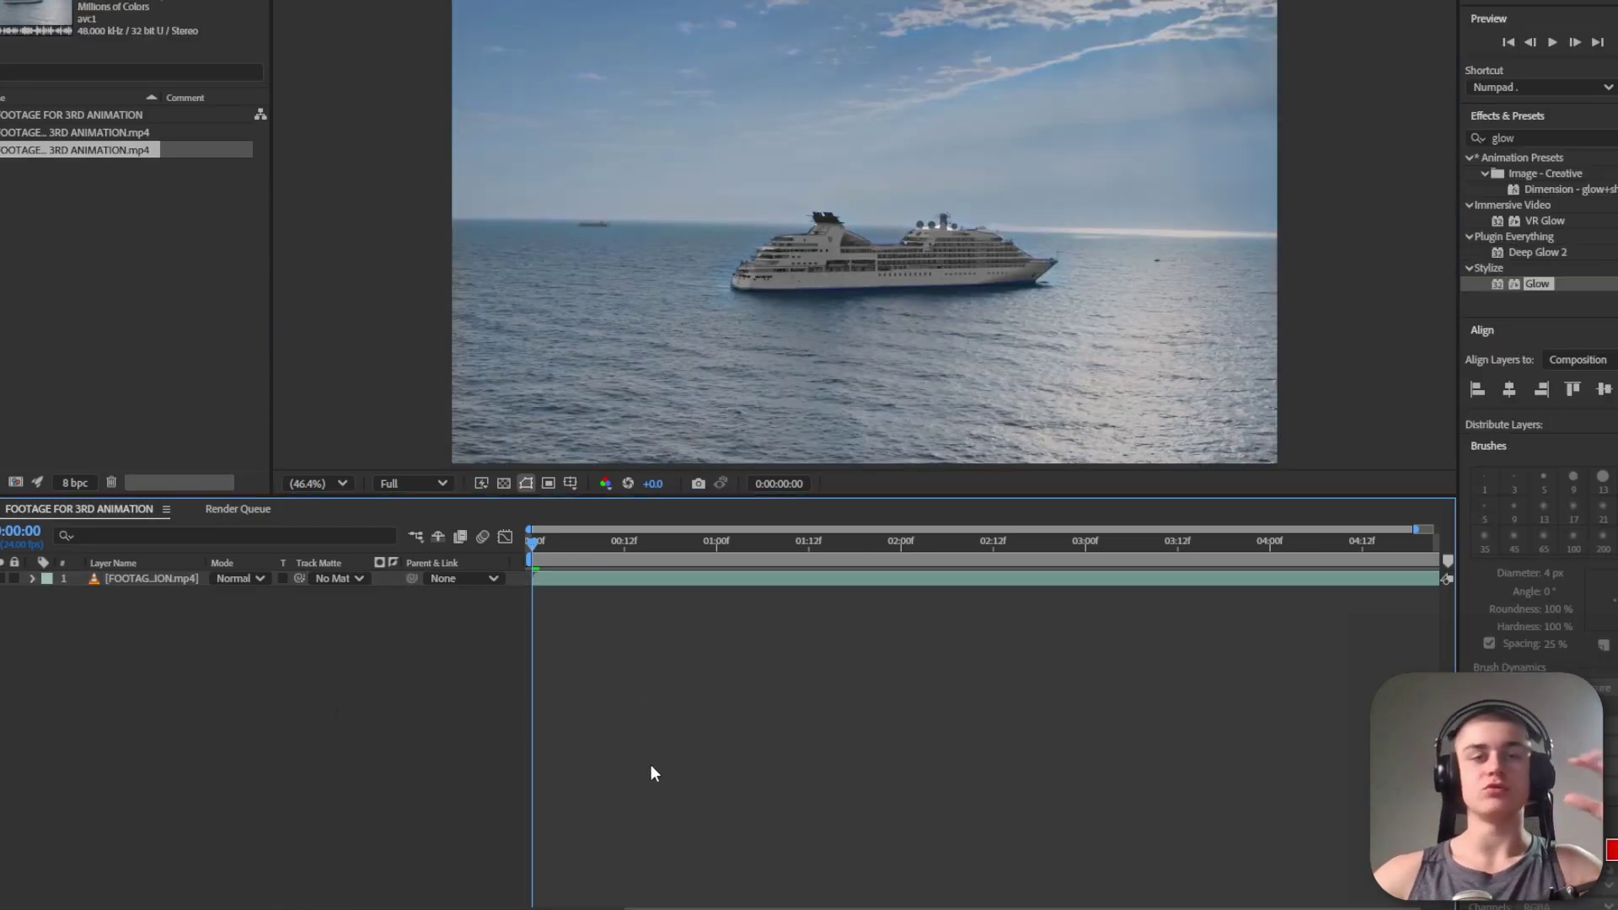
{"action": "left_click", "coordinate": [651, 767]}
{"action": "left_click_drag", "start_coordinate": [587, 548], "coordinate": [1291, 533]}
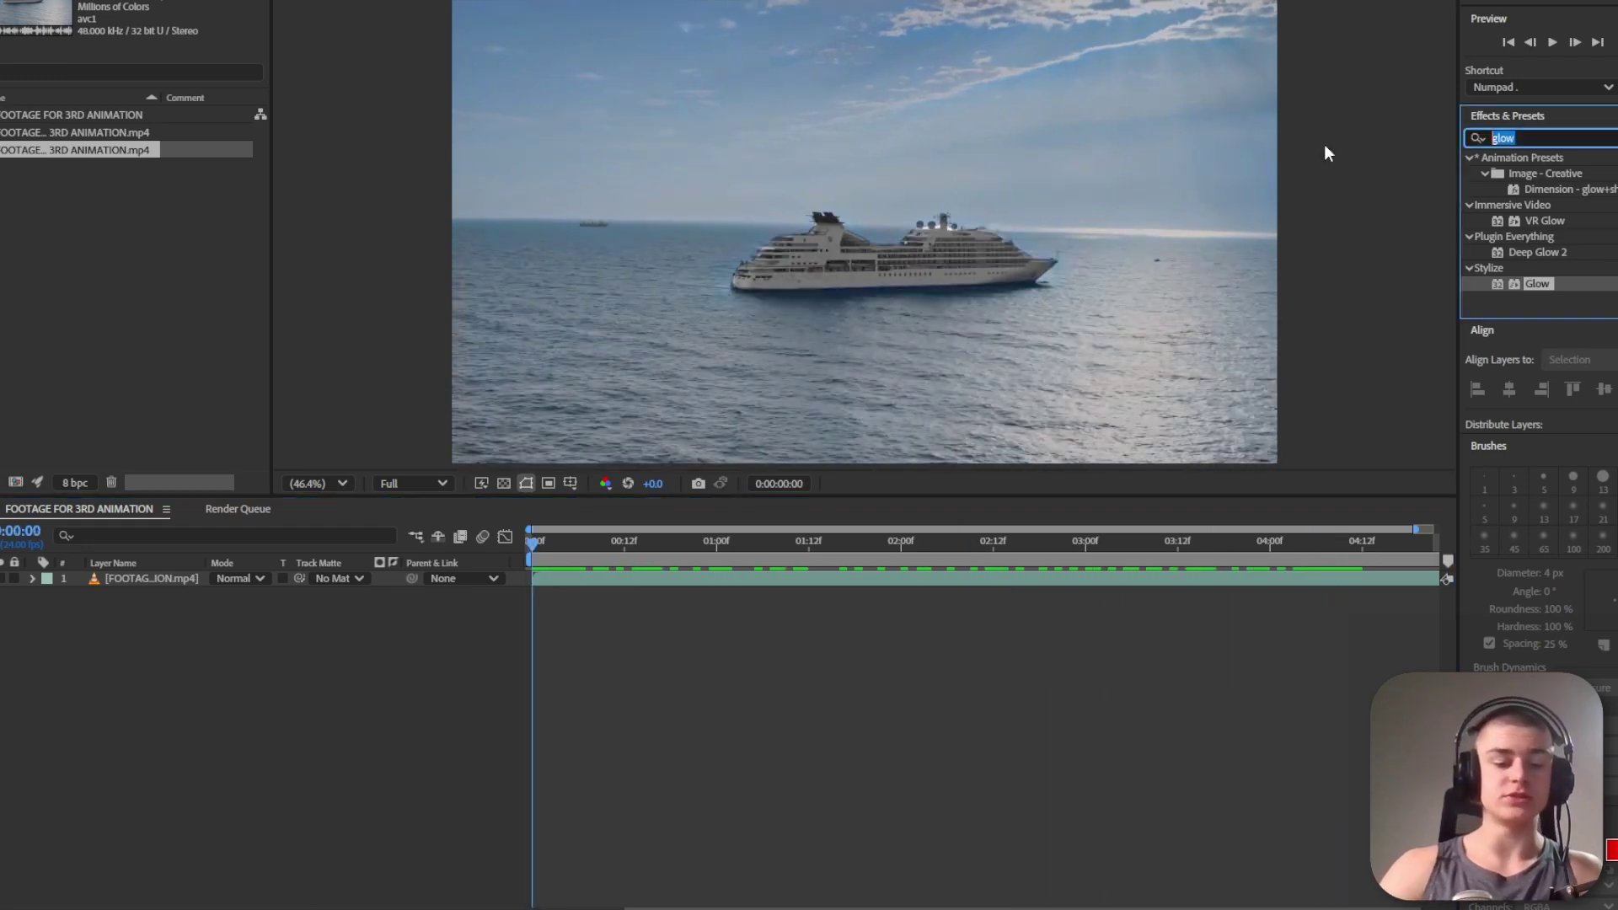
{"action": "type", "text": "3d camer"}
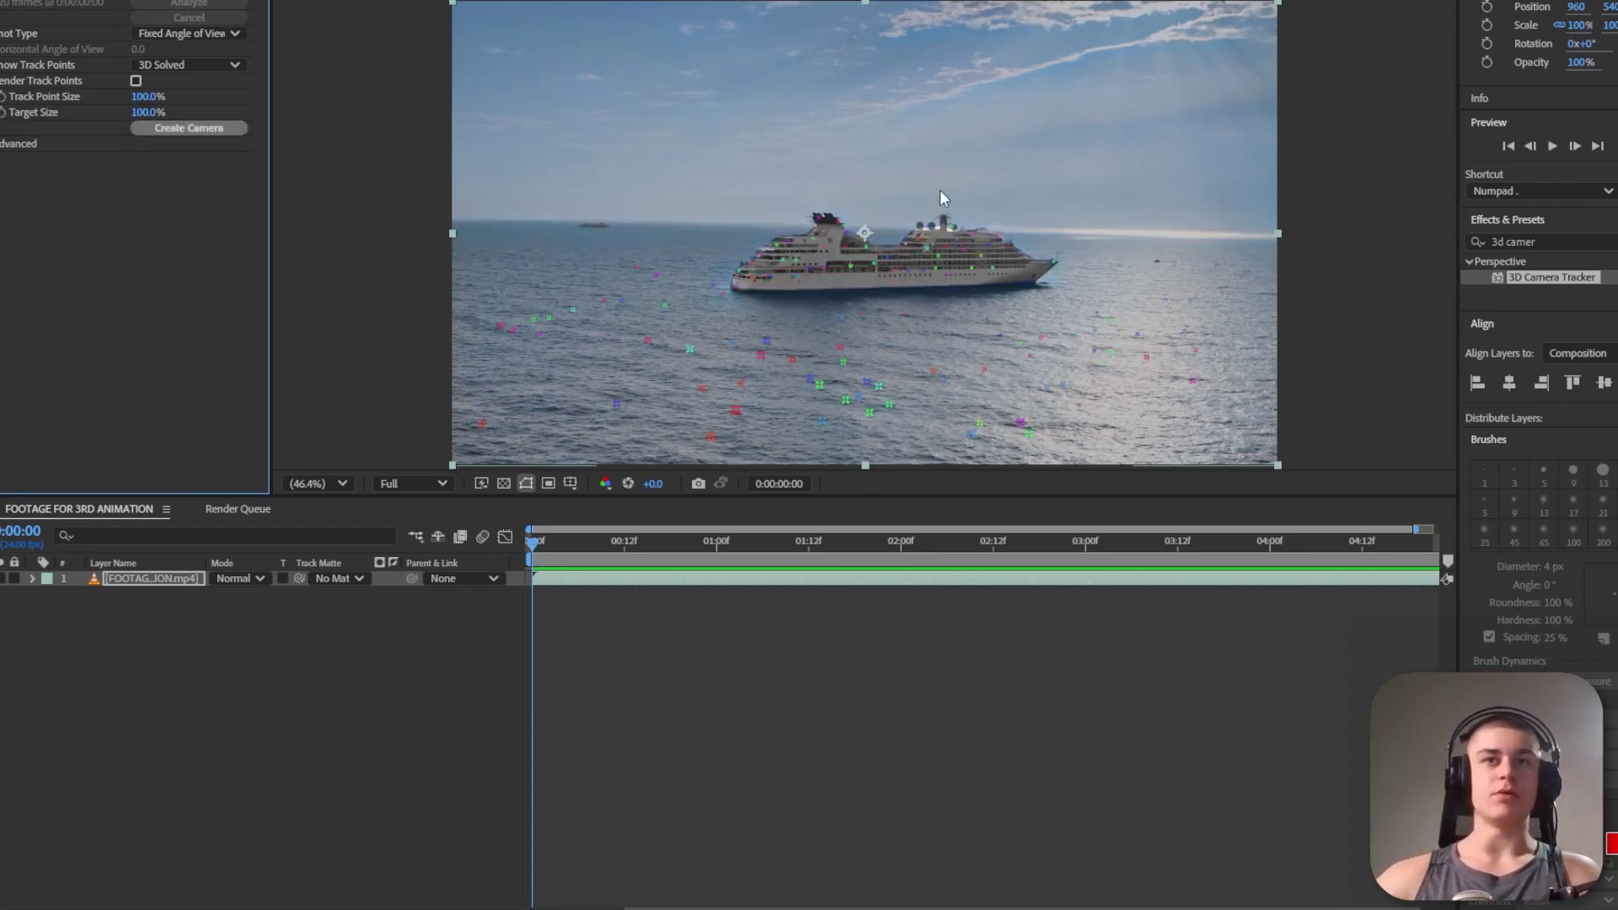
Create a text layer and a camera from the group of track points on the ship
{"action": "left_click", "coordinate": [938, 189]}
{"action": "mouse_move", "coordinate": [923, 184]}
{"action": "left_mouse_down"}
{"action": "mouse_move", "coordinate": [849, 187]}
{"action": "mouse_move", "coordinate": [791, 227]}
{"action": "mouse_move", "coordinate": [792, 285]}
{"action": "mouse_move", "coordinate": [907, 306]}
{"action": "left_mouse_up"}
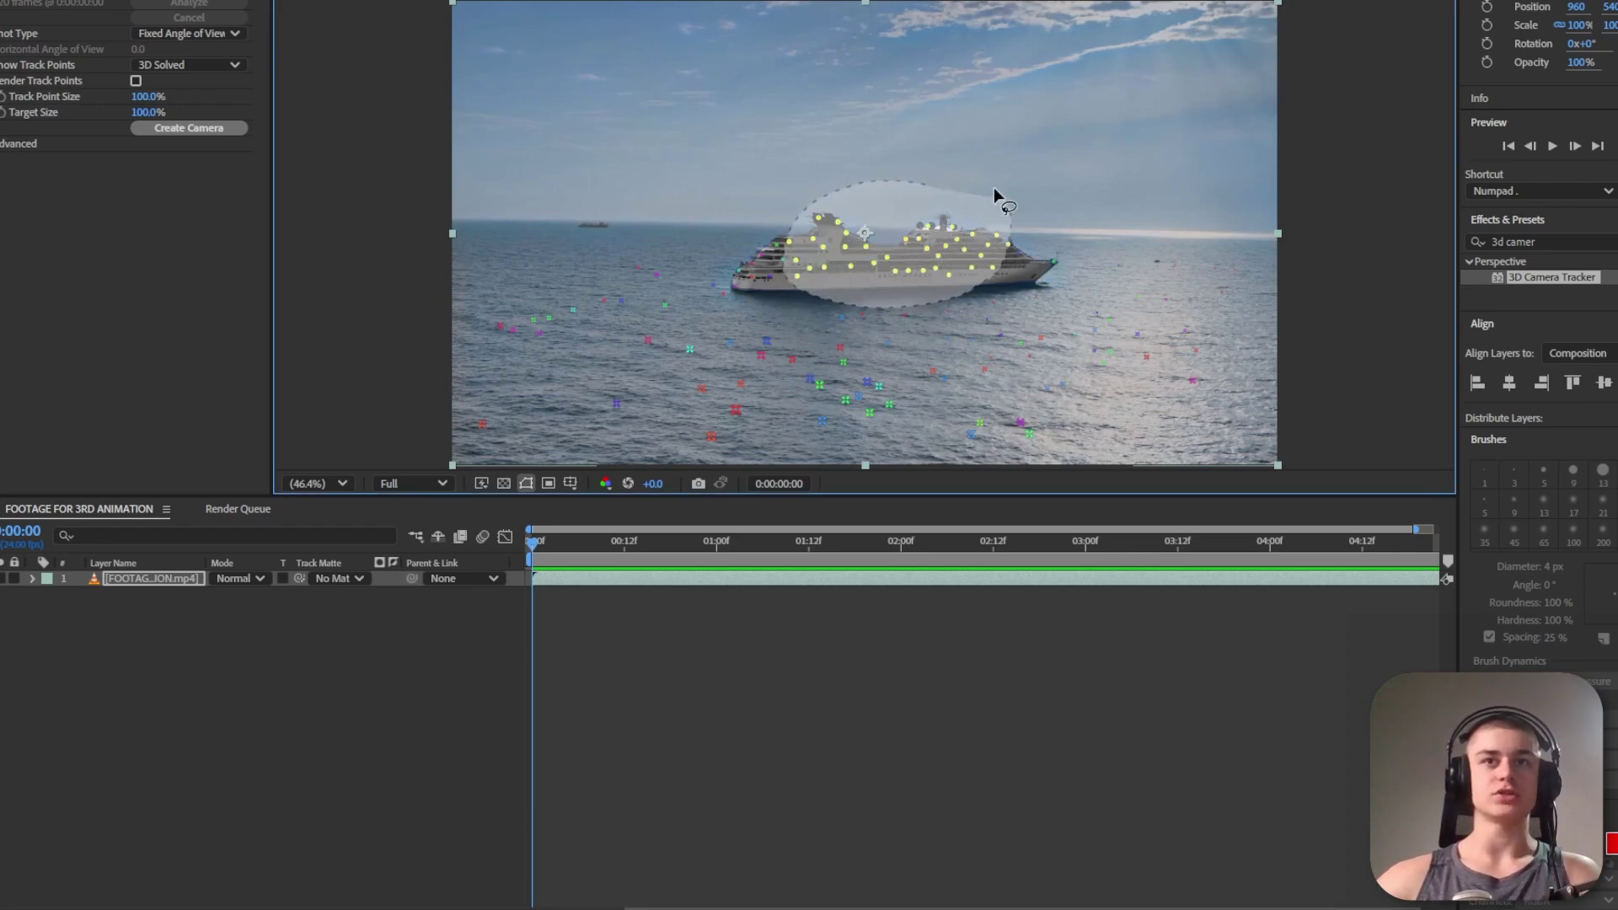
{"action": "left_click_drag", "start_coordinate": [912, 184], "coordinate": [917, 182]}
{"action": "right_click", "coordinate": [890, 233]}
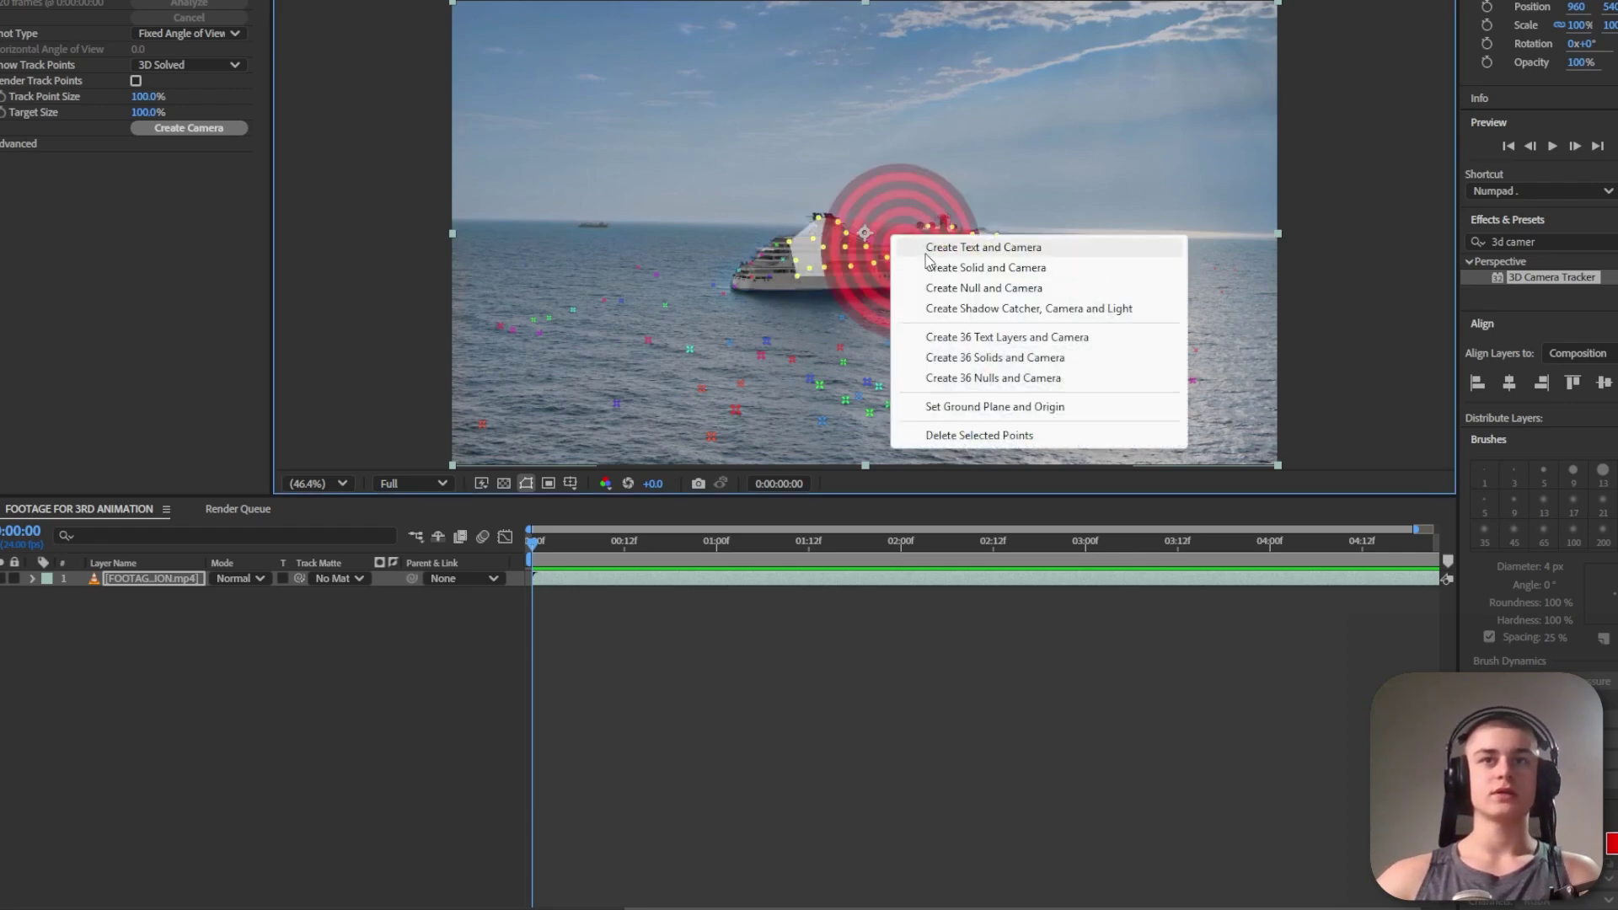
{"action": "left_click", "coordinate": [926, 249]}
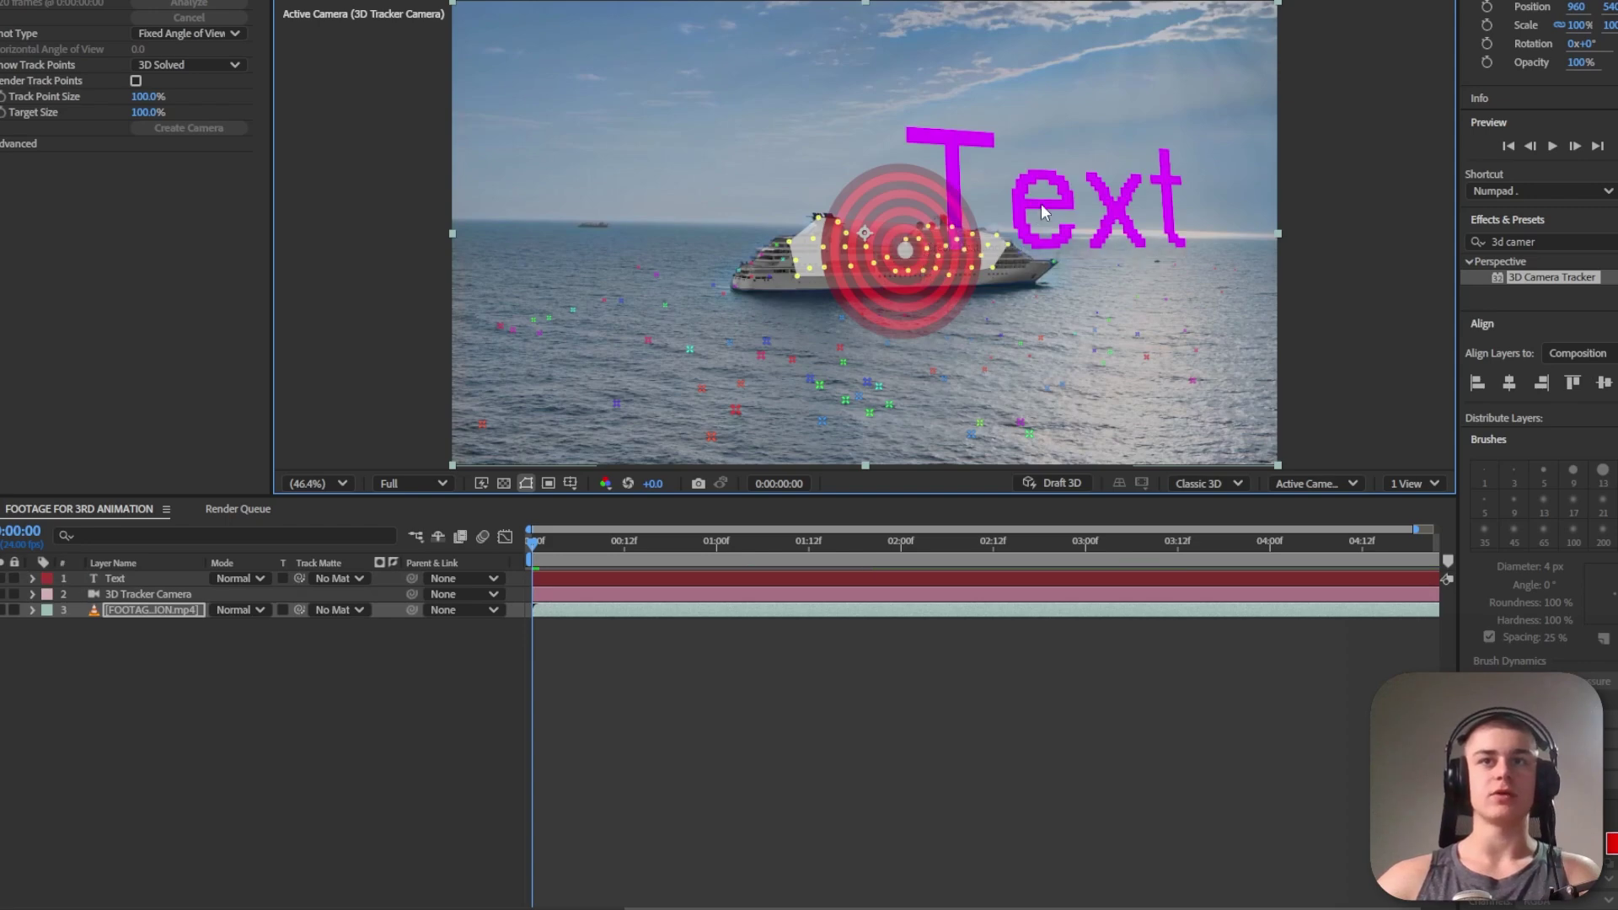
Replace the tracked text with "$50,000" and set its font to Komika Axis
{"action": "type", "text": "$"}
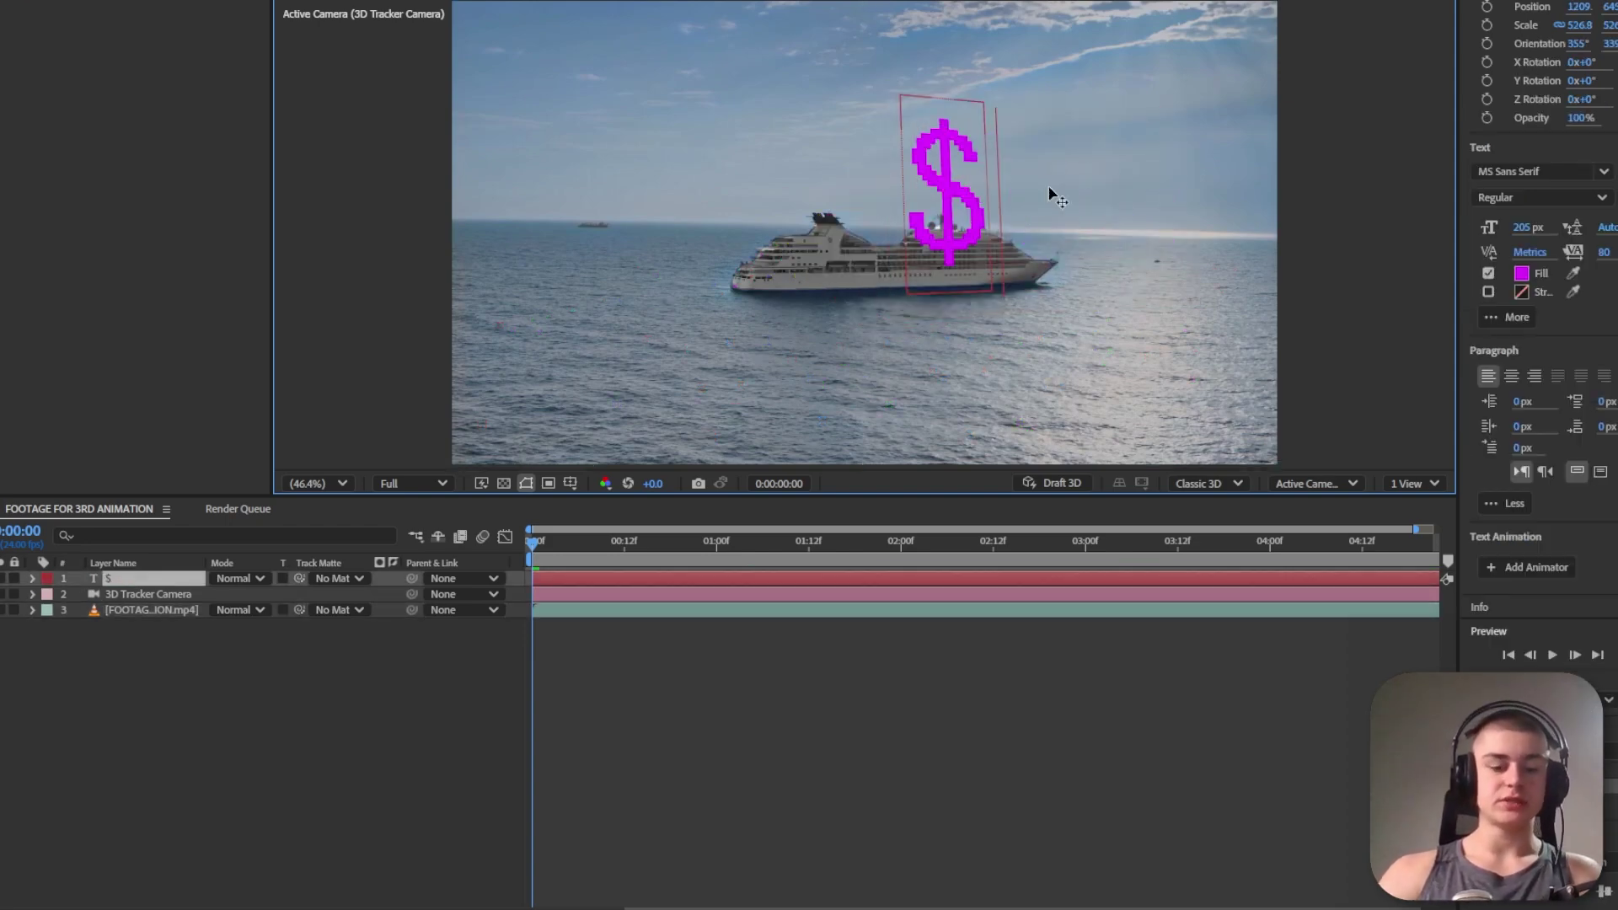
{"action": "type", "text": "50,"}
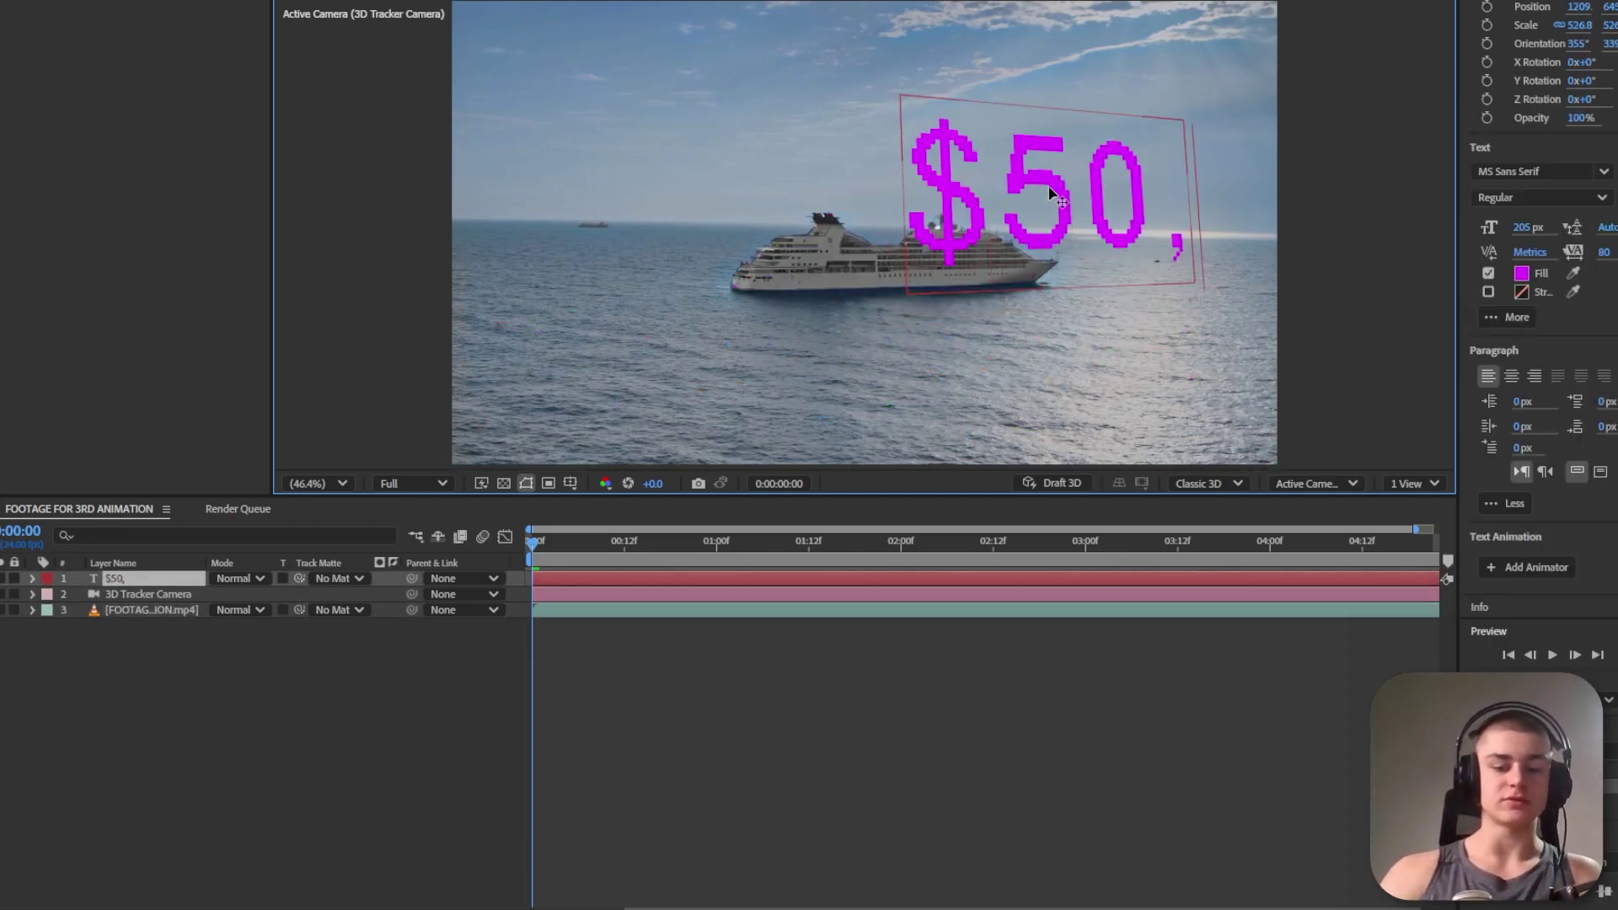
{"action": "type", "text": "000"}
{"action": "key", "text": "ctrl+a"}
{"action": "left_click", "coordinate": [1533, 169]}
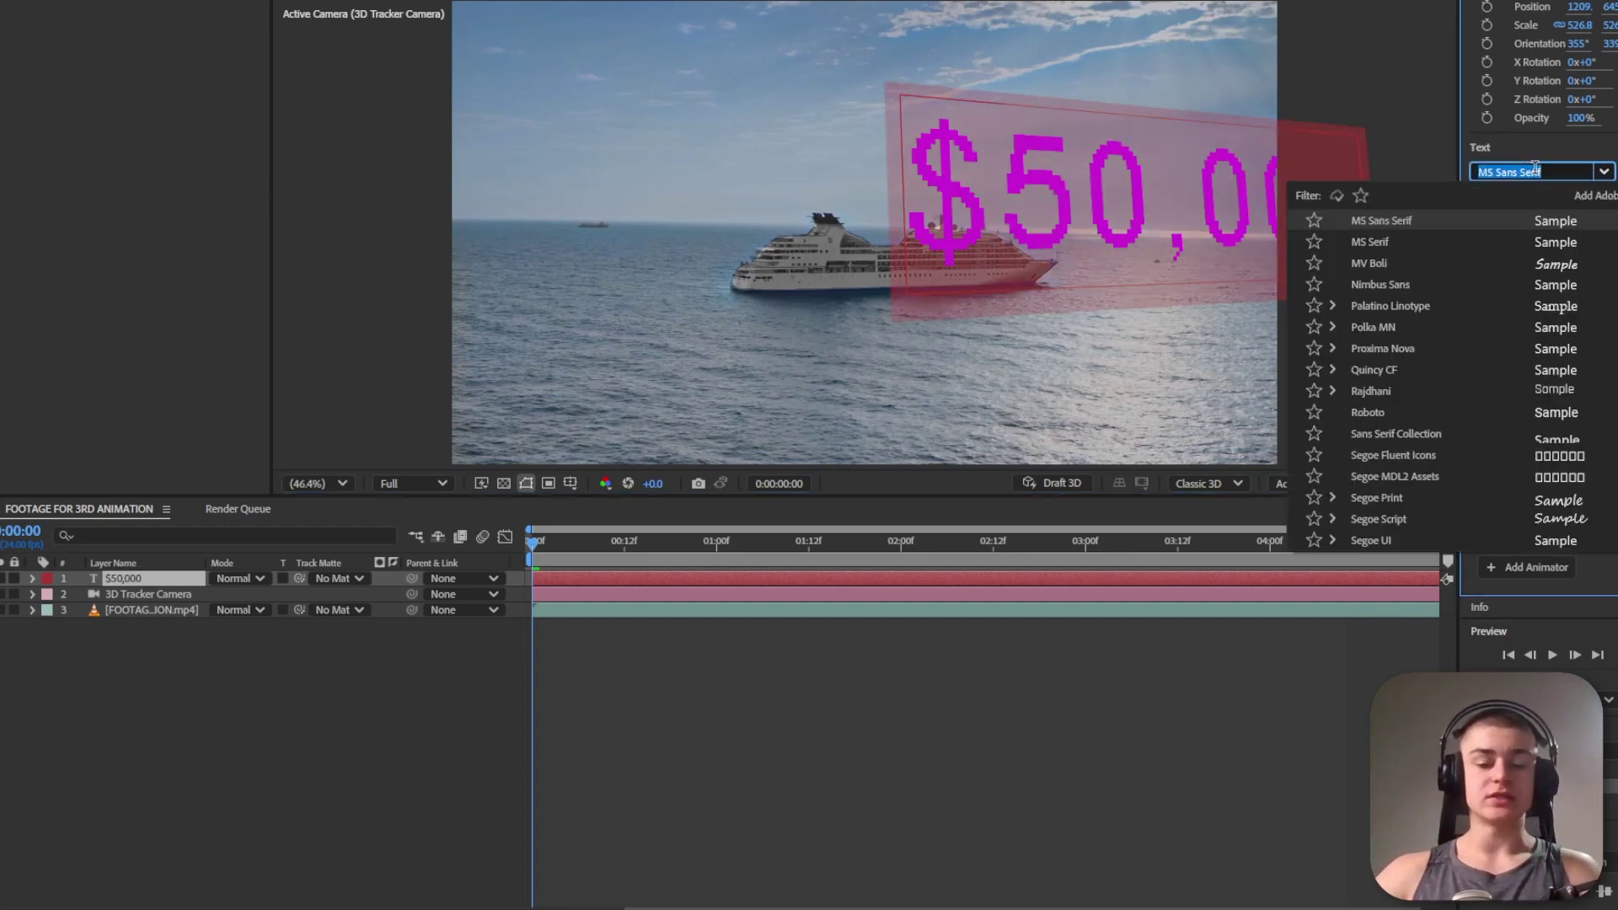
{"action": "type", "text": "kom"}
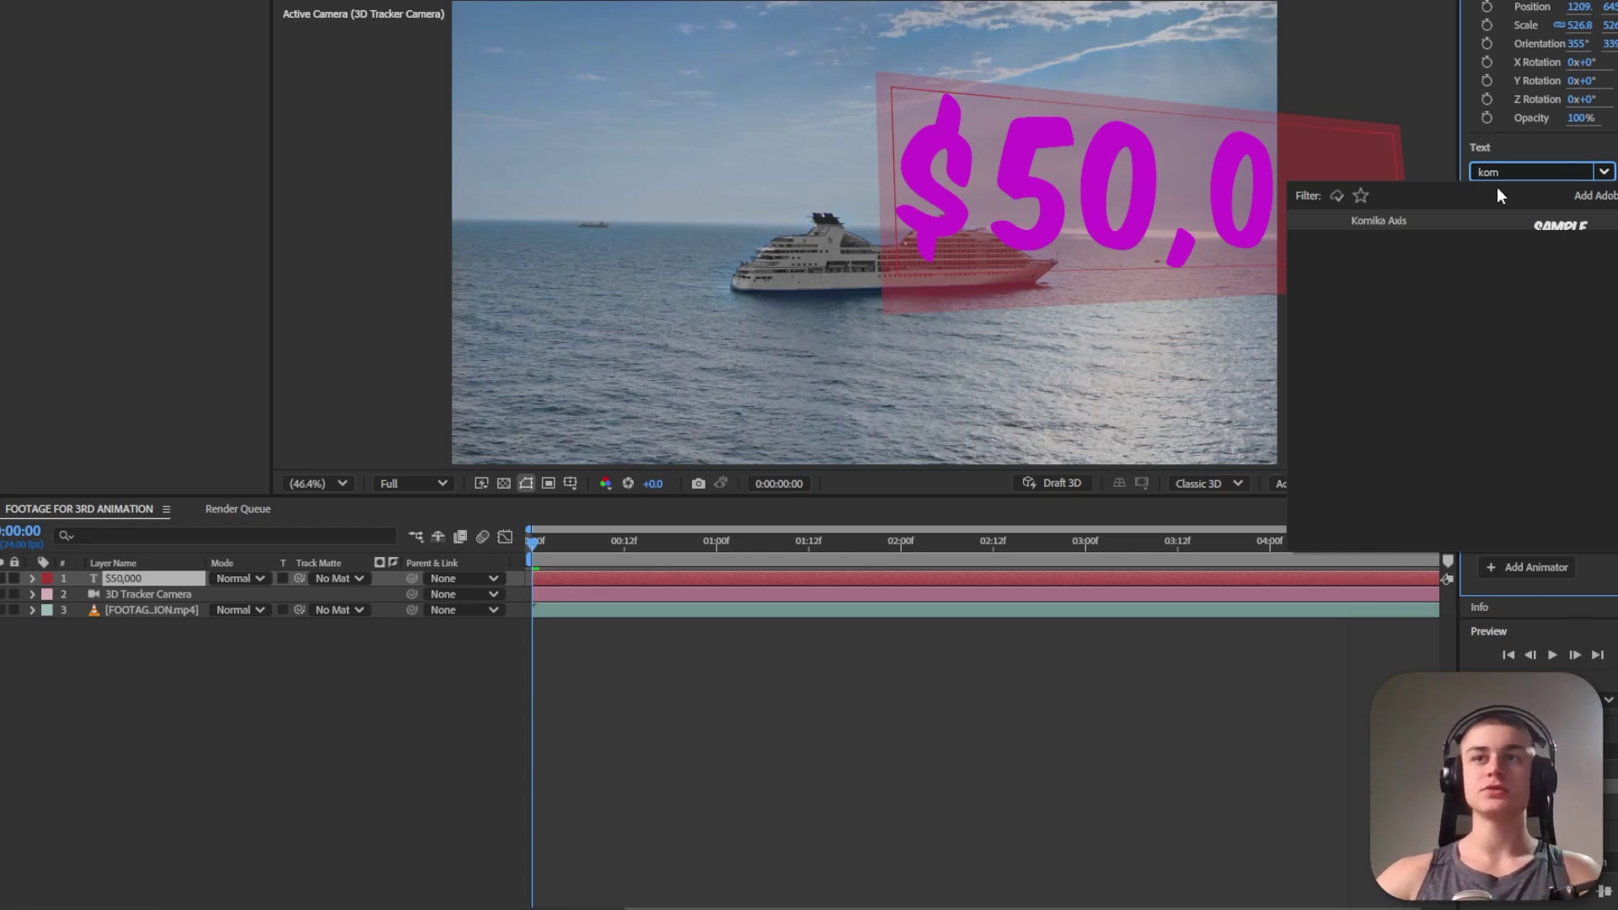
{"action": "key", "text": "alt+Tab"}
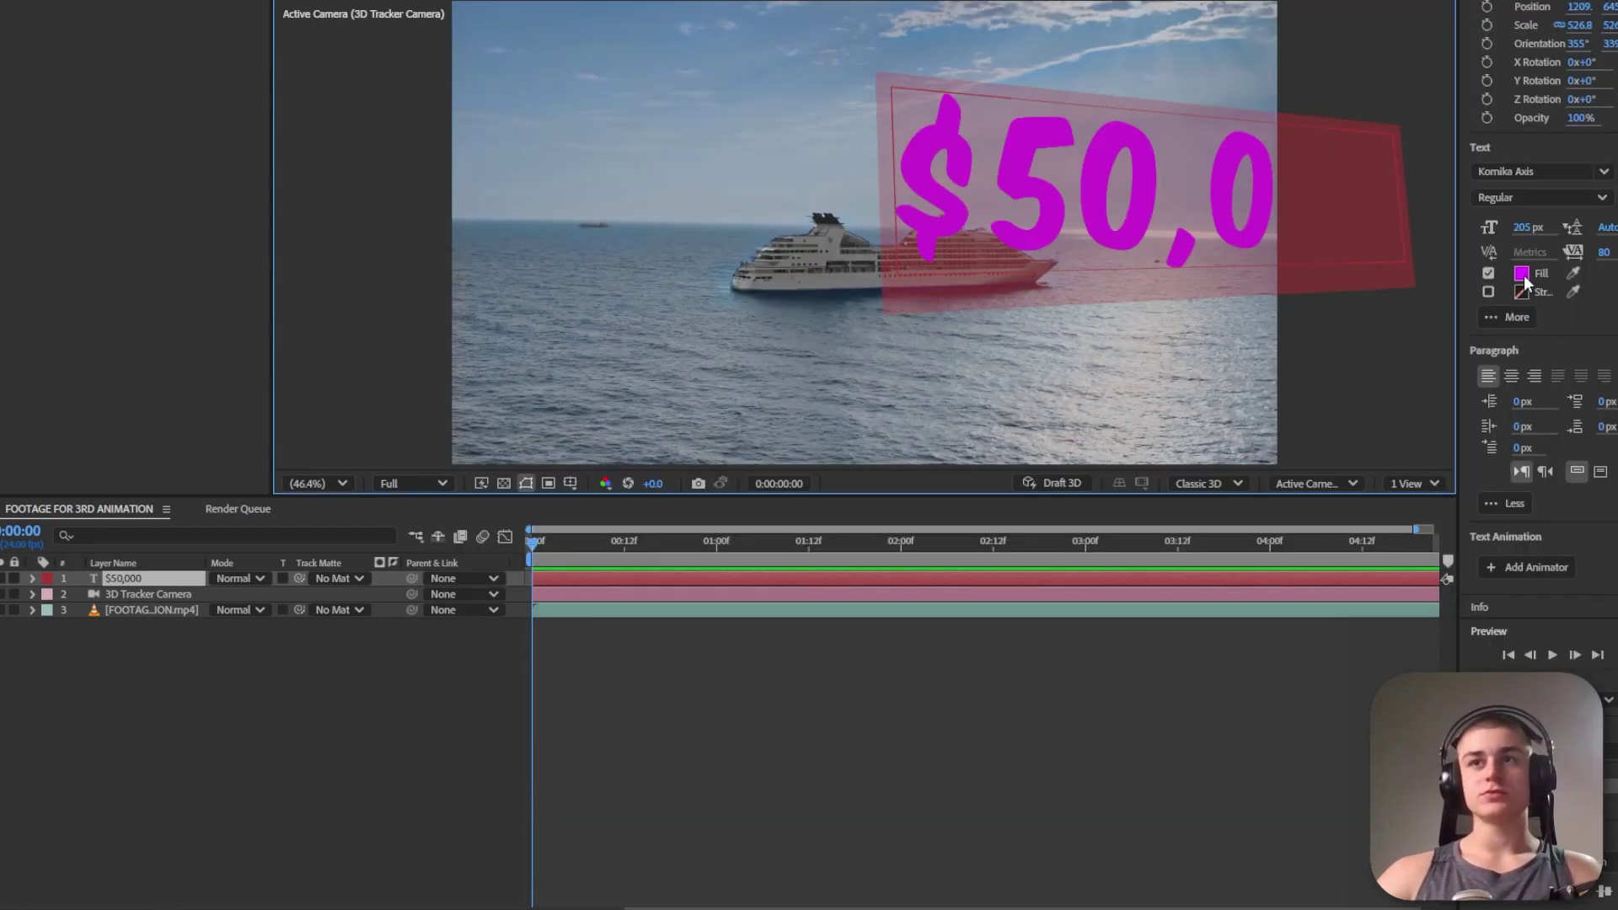
Set the fill color of the $50,000 text to yellow, FFF600
{"action": "left_click", "coordinate": [1521, 273]}
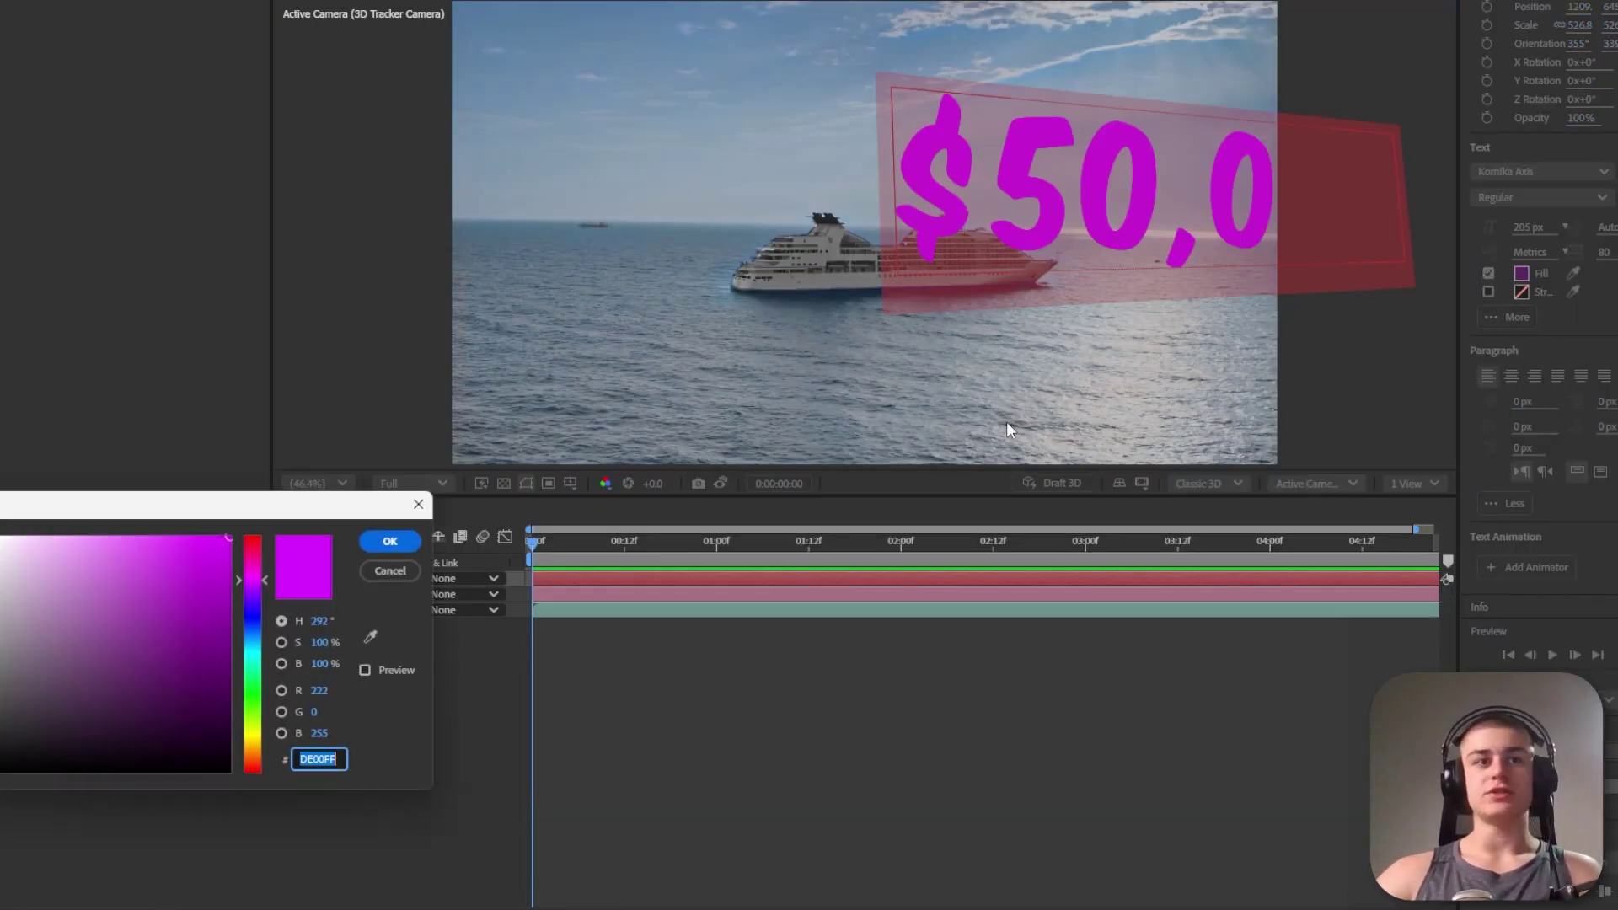
{"action": "left_click", "coordinate": [253, 734]}
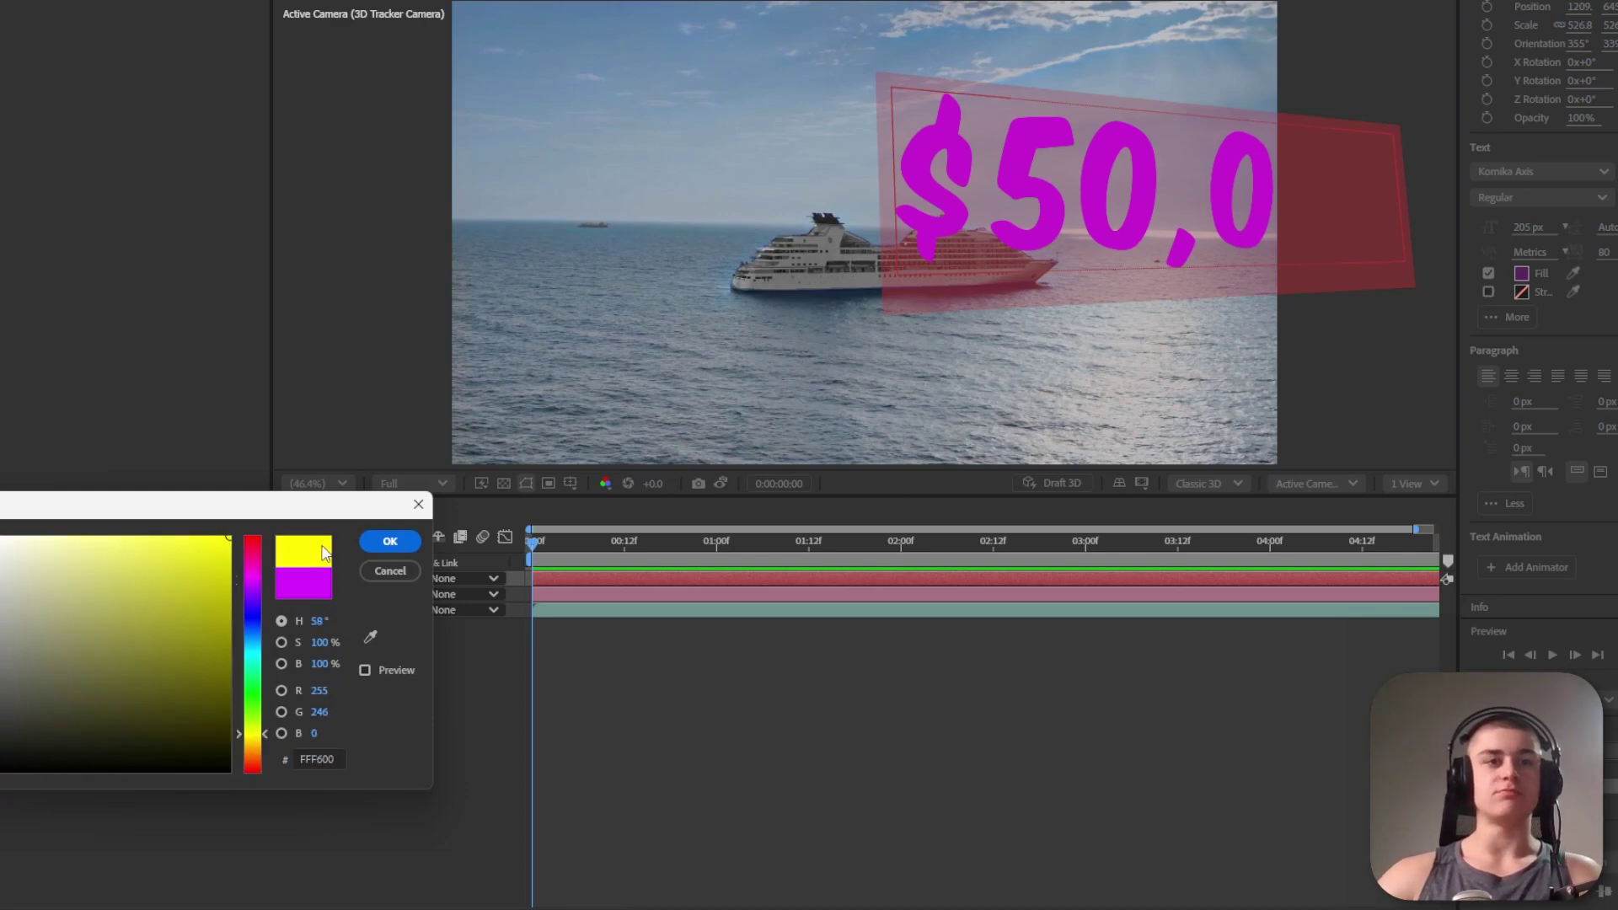
{"action": "left_click", "coordinate": [389, 541]}
Move the $50,000 text so that it is centered just above the ship
{"action": "left_click_drag", "start_coordinate": [904, 232], "coordinate": [605, 207]}
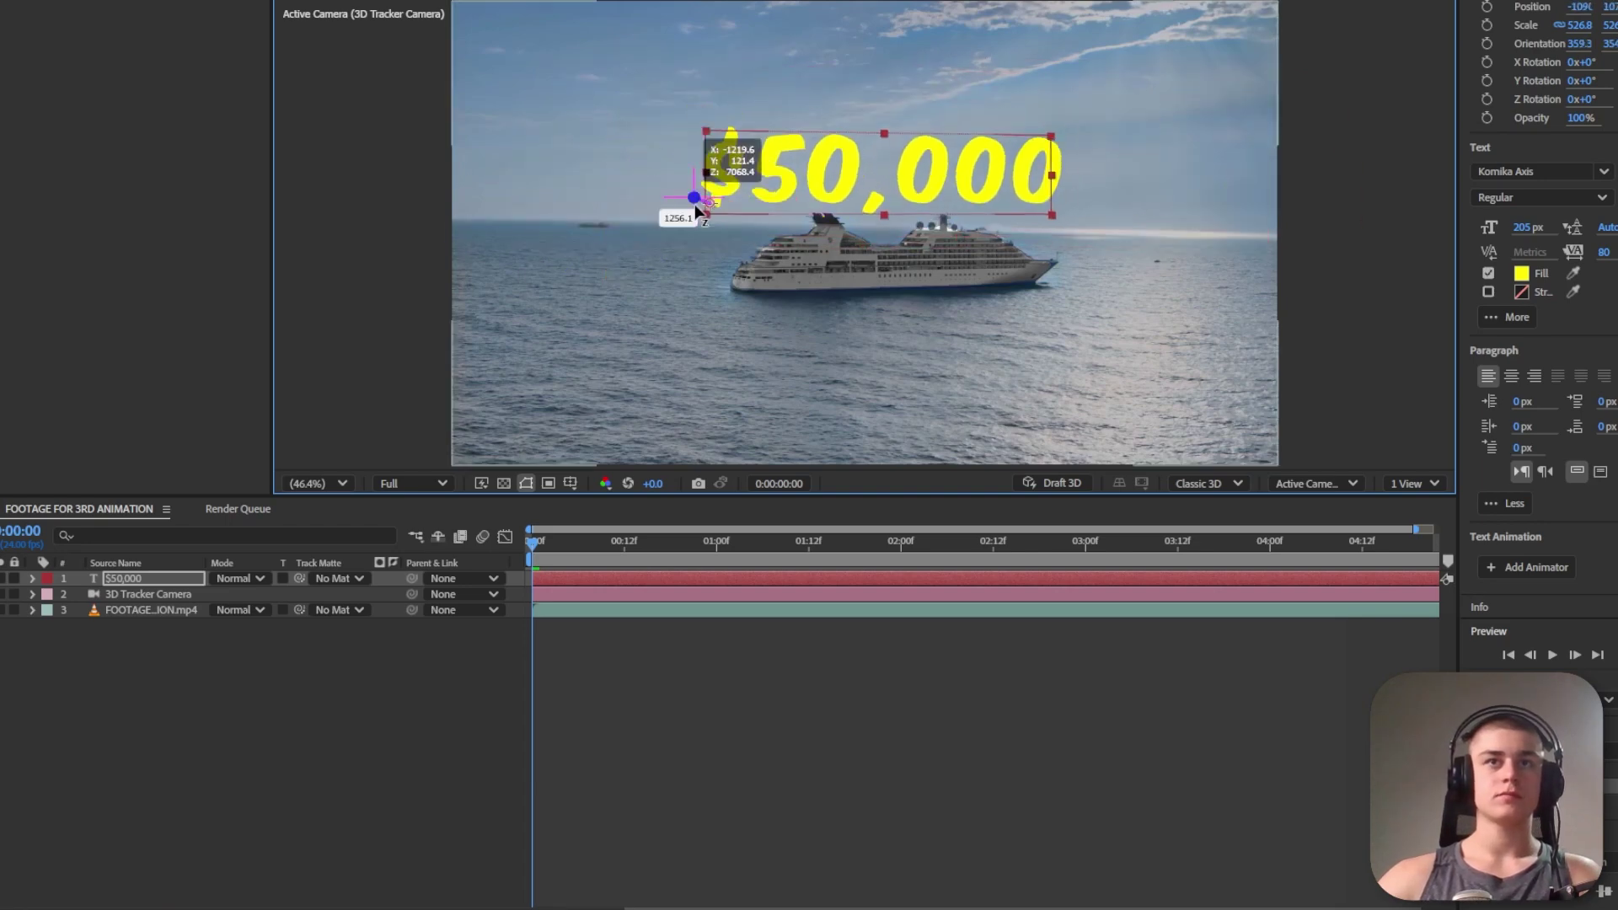
{"action": "left_click_drag", "start_coordinate": [694, 204], "coordinate": [720, 198]}
{"action": "left_click", "coordinate": [841, 632]}
Add a black 22 px stroke to the $50,000 text
{"action": "left_click", "coordinate": [841, 578]}
{"action": "left_click", "coordinate": [1488, 292]}
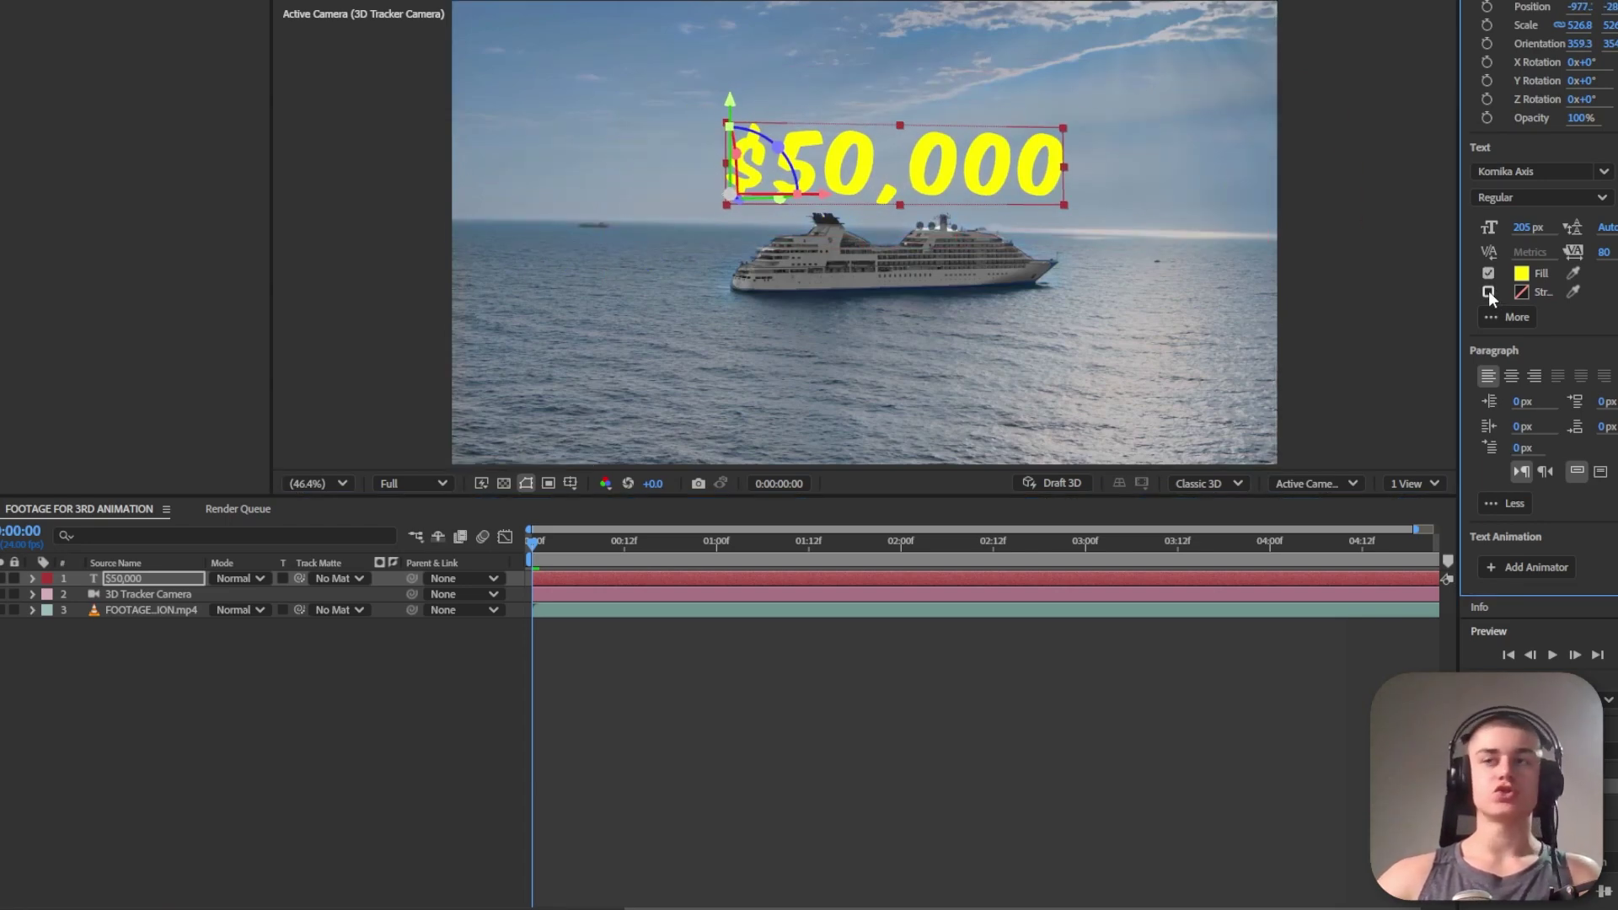
{"action": "left_click", "coordinate": [1488, 290]}
{"action": "left_click_drag", "start_coordinate": [1525, 314], "coordinate": [1522, 327]}
Play back the composition to check how the outlined text follows the ship
{"action": "left_click", "coordinate": [575, 622]}
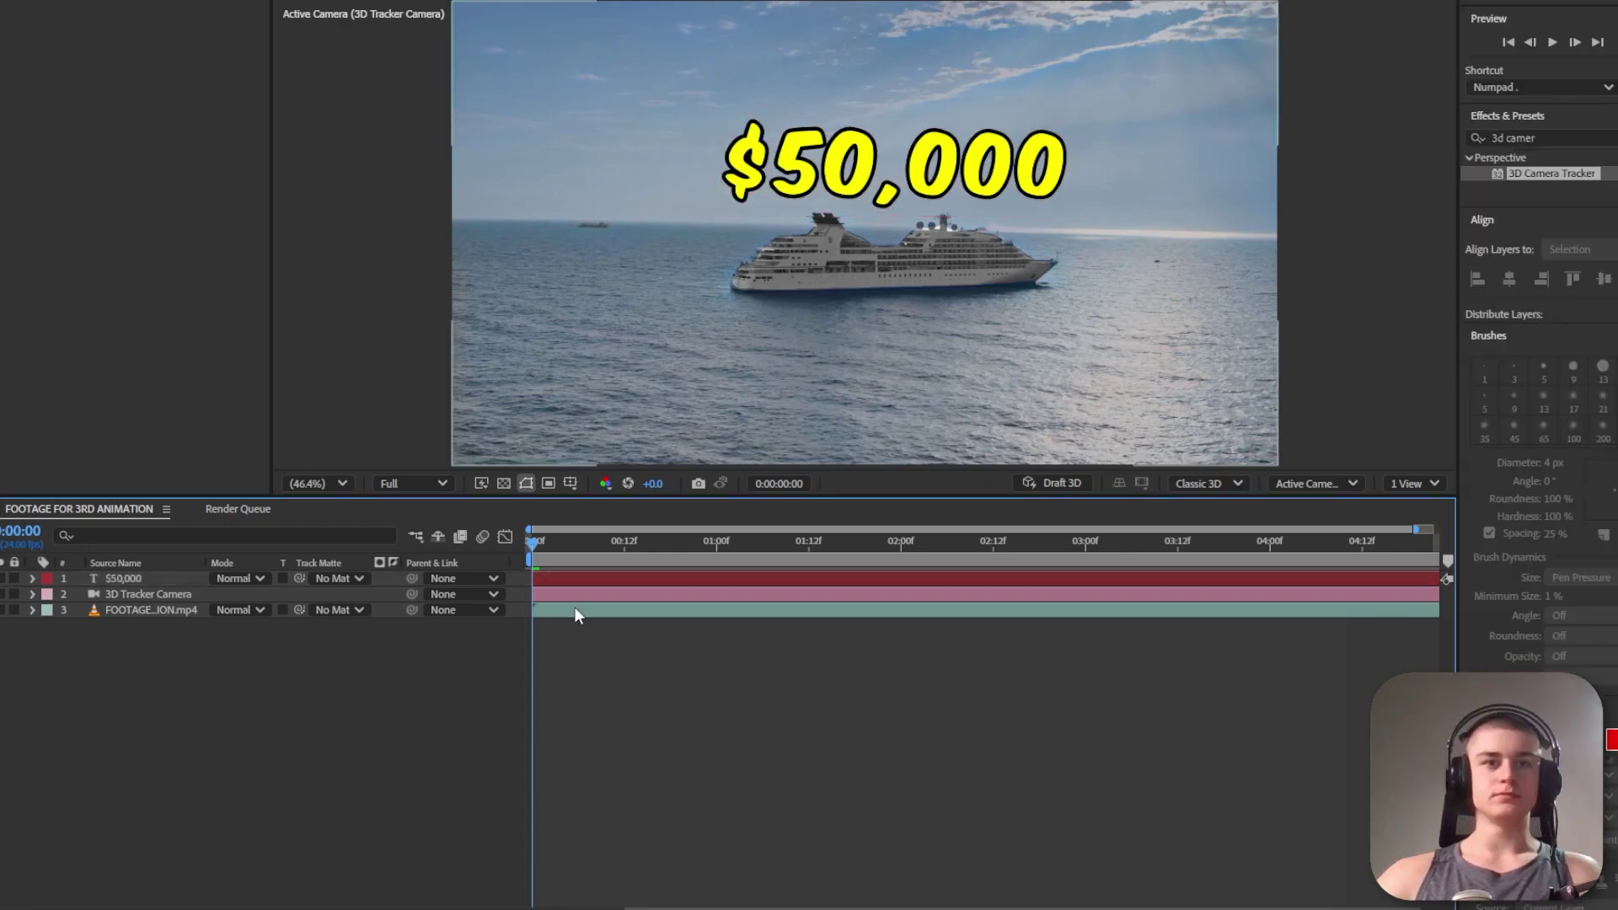
{"action": "key", "text": "space"}
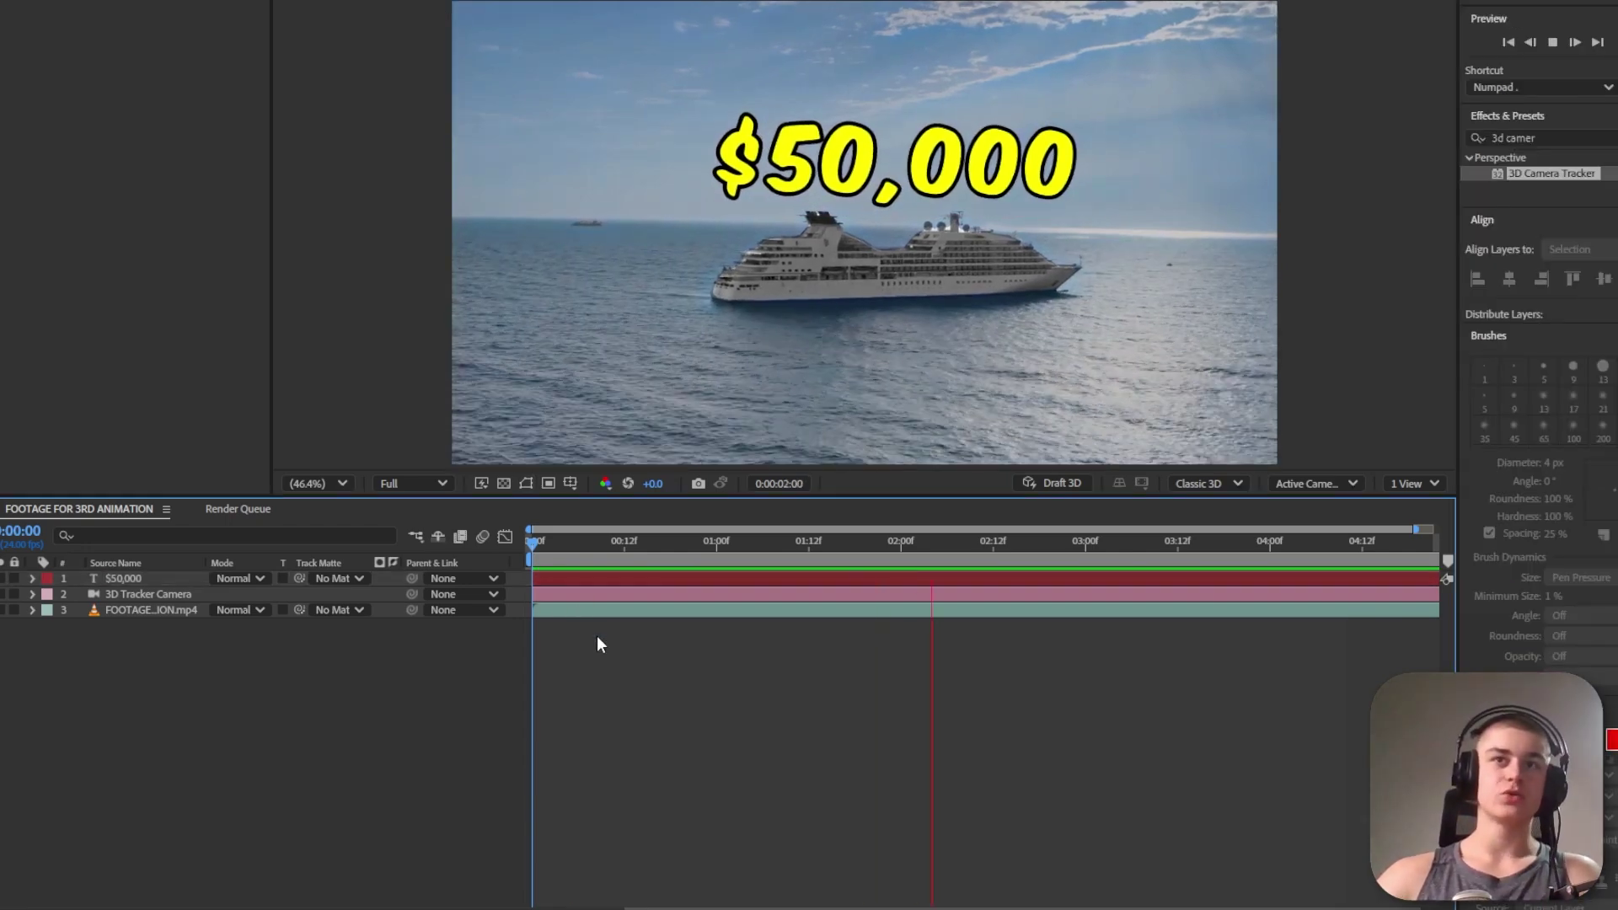
{"action": "key", "text": "space"}
Add a Bevel and Emboss layer style to the $50,000 text layer
{"action": "left_click", "coordinate": [164, 579]}
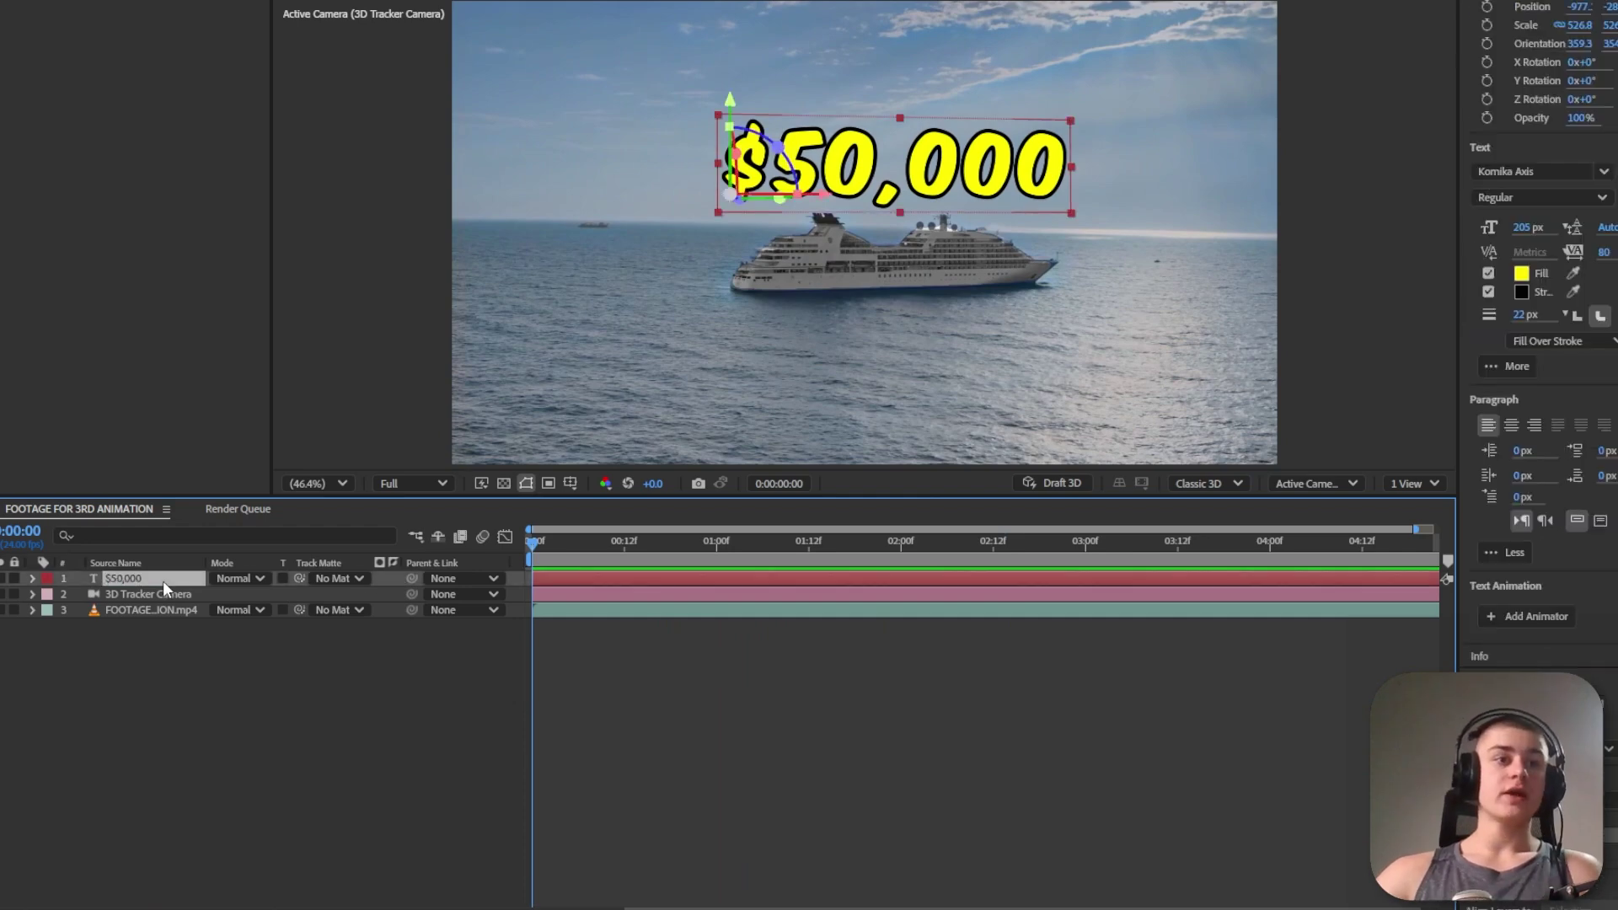
{"action": "right_click", "coordinate": [162, 580]}
{"action": "mouse_move", "coordinate": [258, 272]}
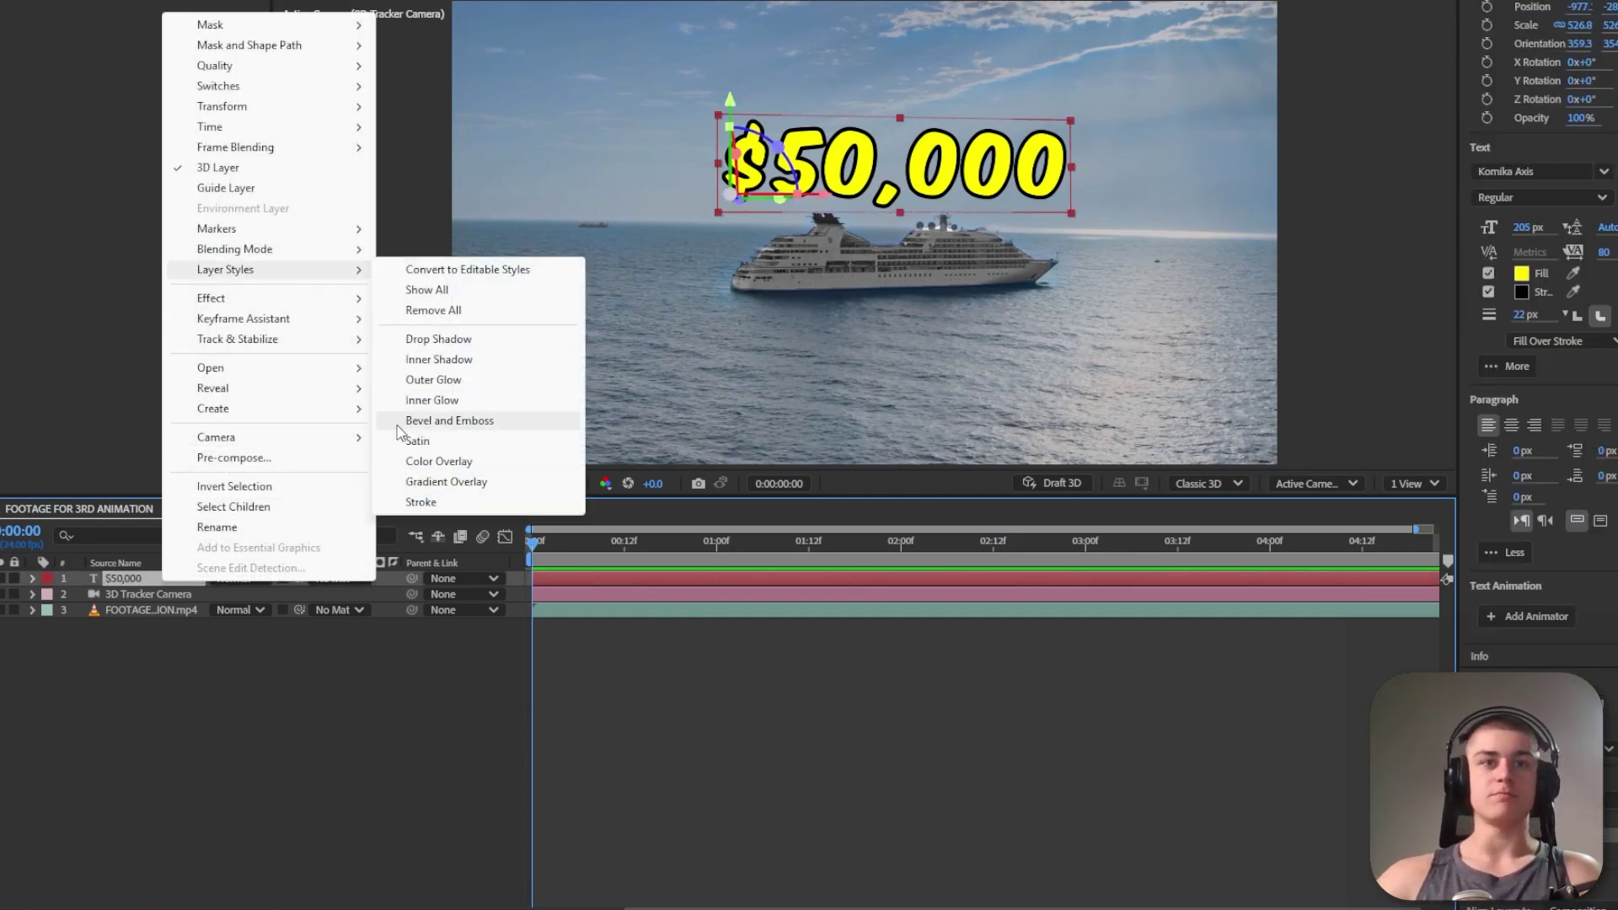
{"action": "left_click", "coordinate": [450, 422]}
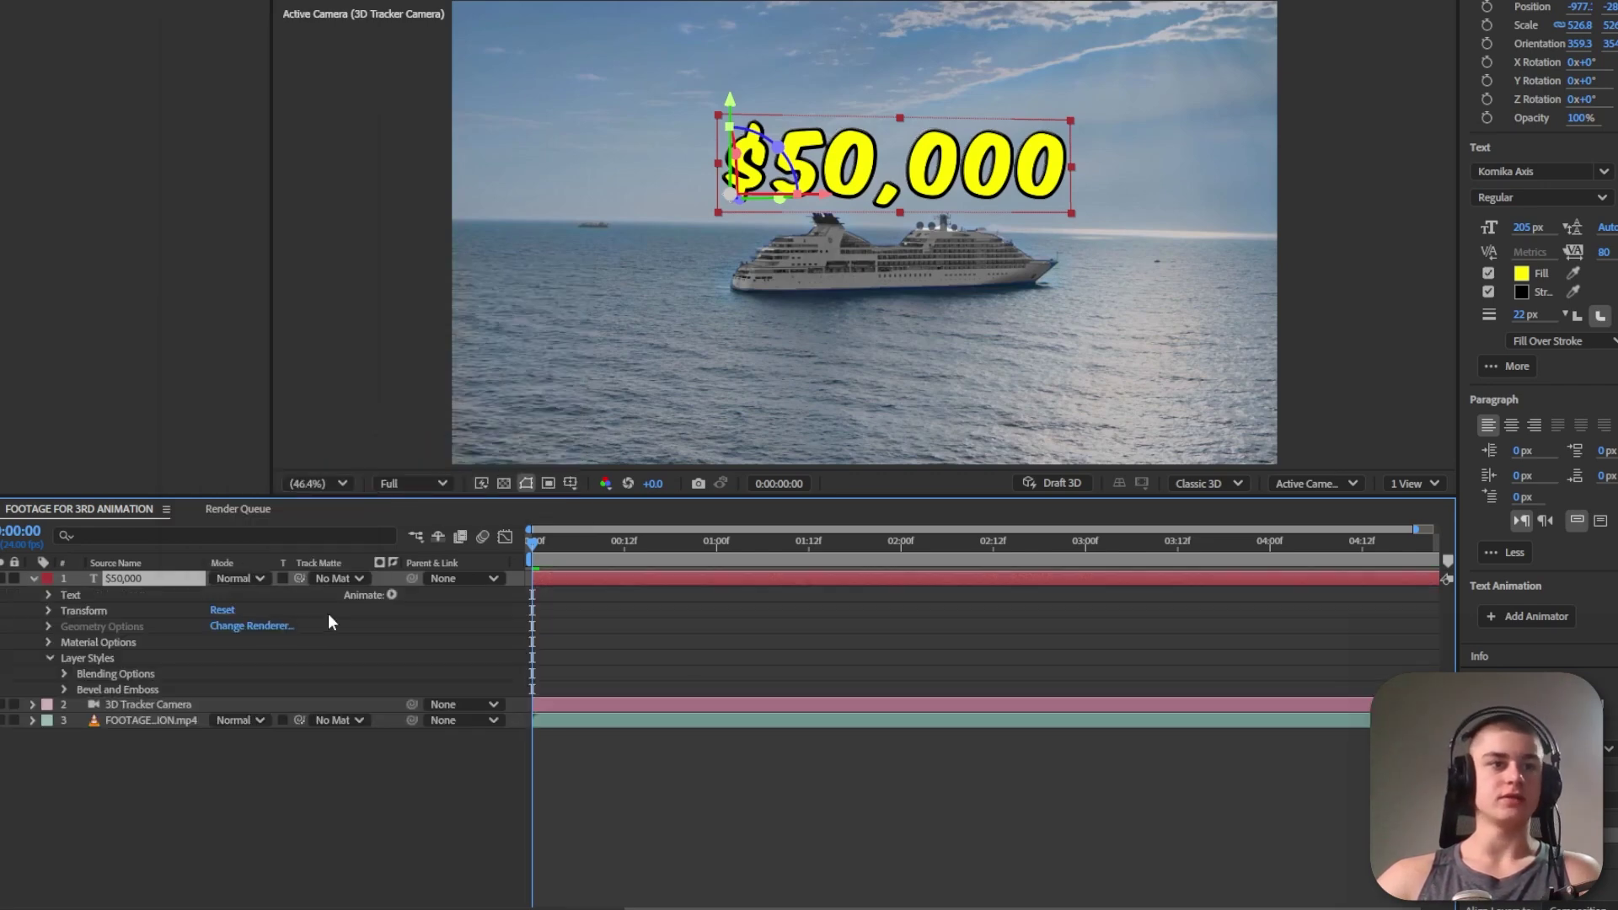
Increase the Size value of the text's Bevel and Emboss style
{"action": "left_click", "coordinate": [114, 689]}
{"action": "left_click", "coordinate": [64, 689]}
{"action": "scroll", "coordinate": [126, 695], "scroll_direction": "down", "scroll_amount": 1}
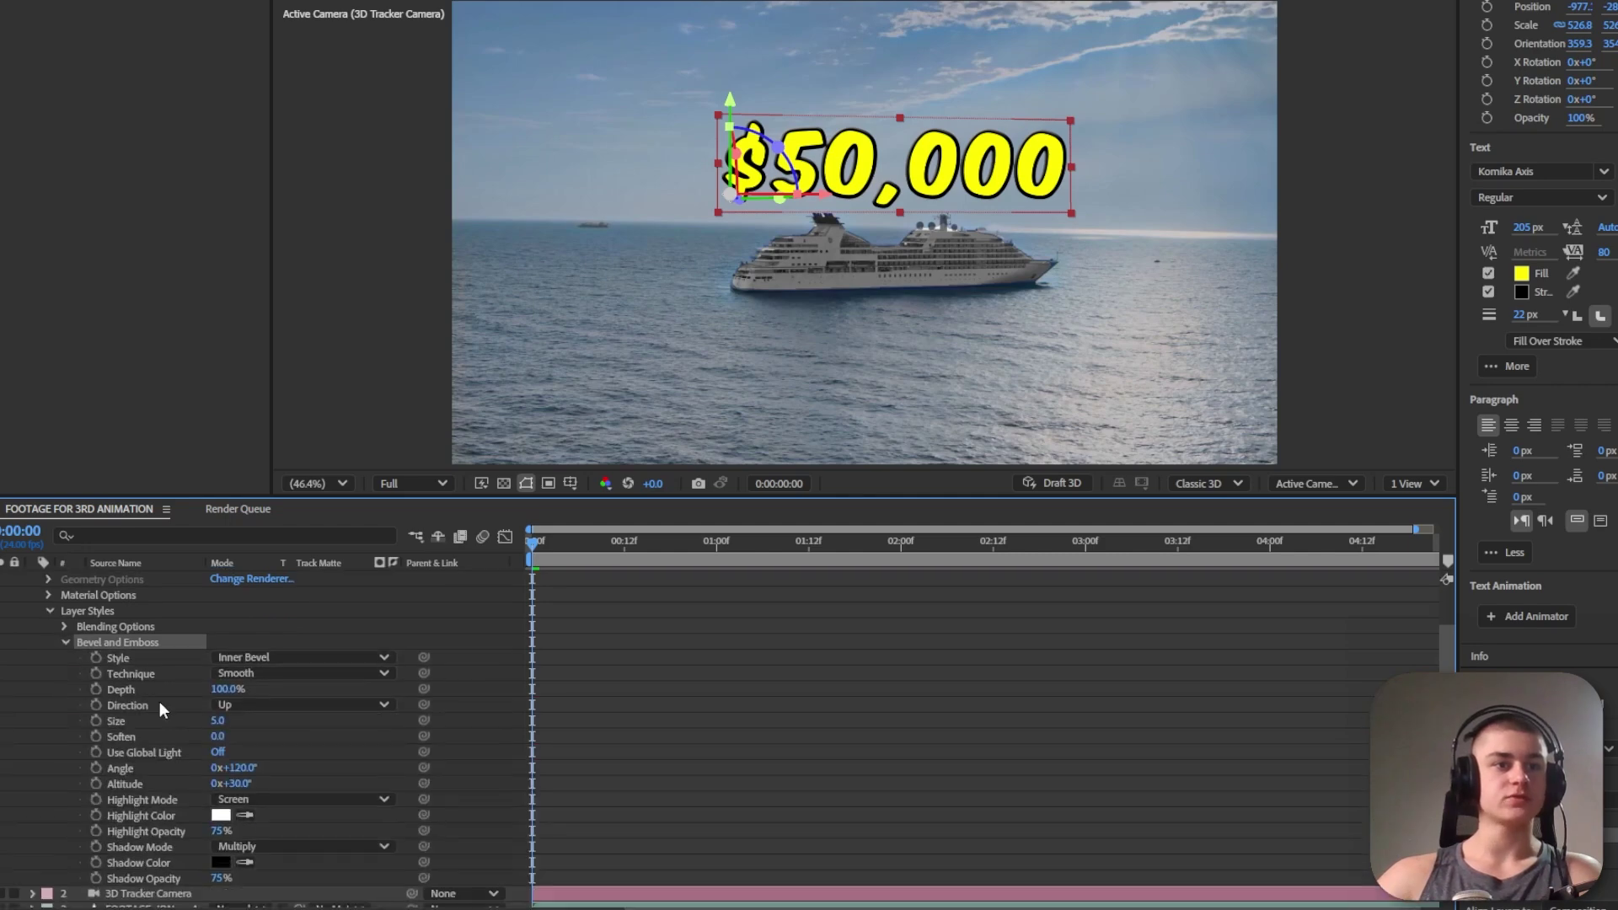
{"action": "scroll", "coordinate": [194, 721], "scroll_direction": "down", "scroll_amount": 1}
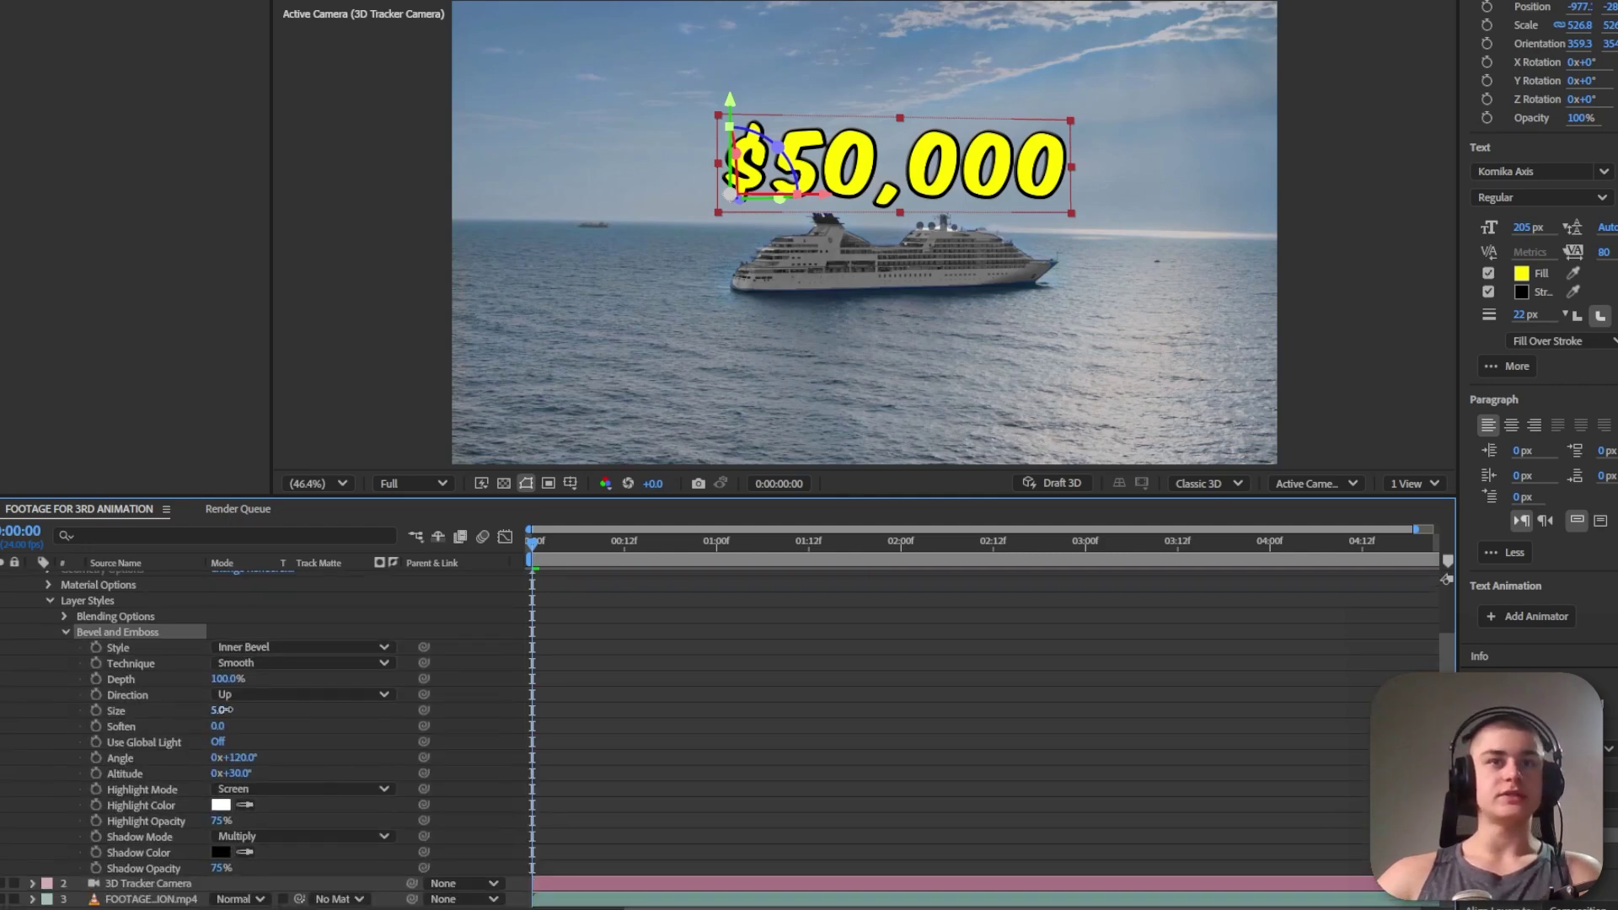
{"action": "left_click_drag", "start_coordinate": [226, 709], "coordinate": [240, 708]}
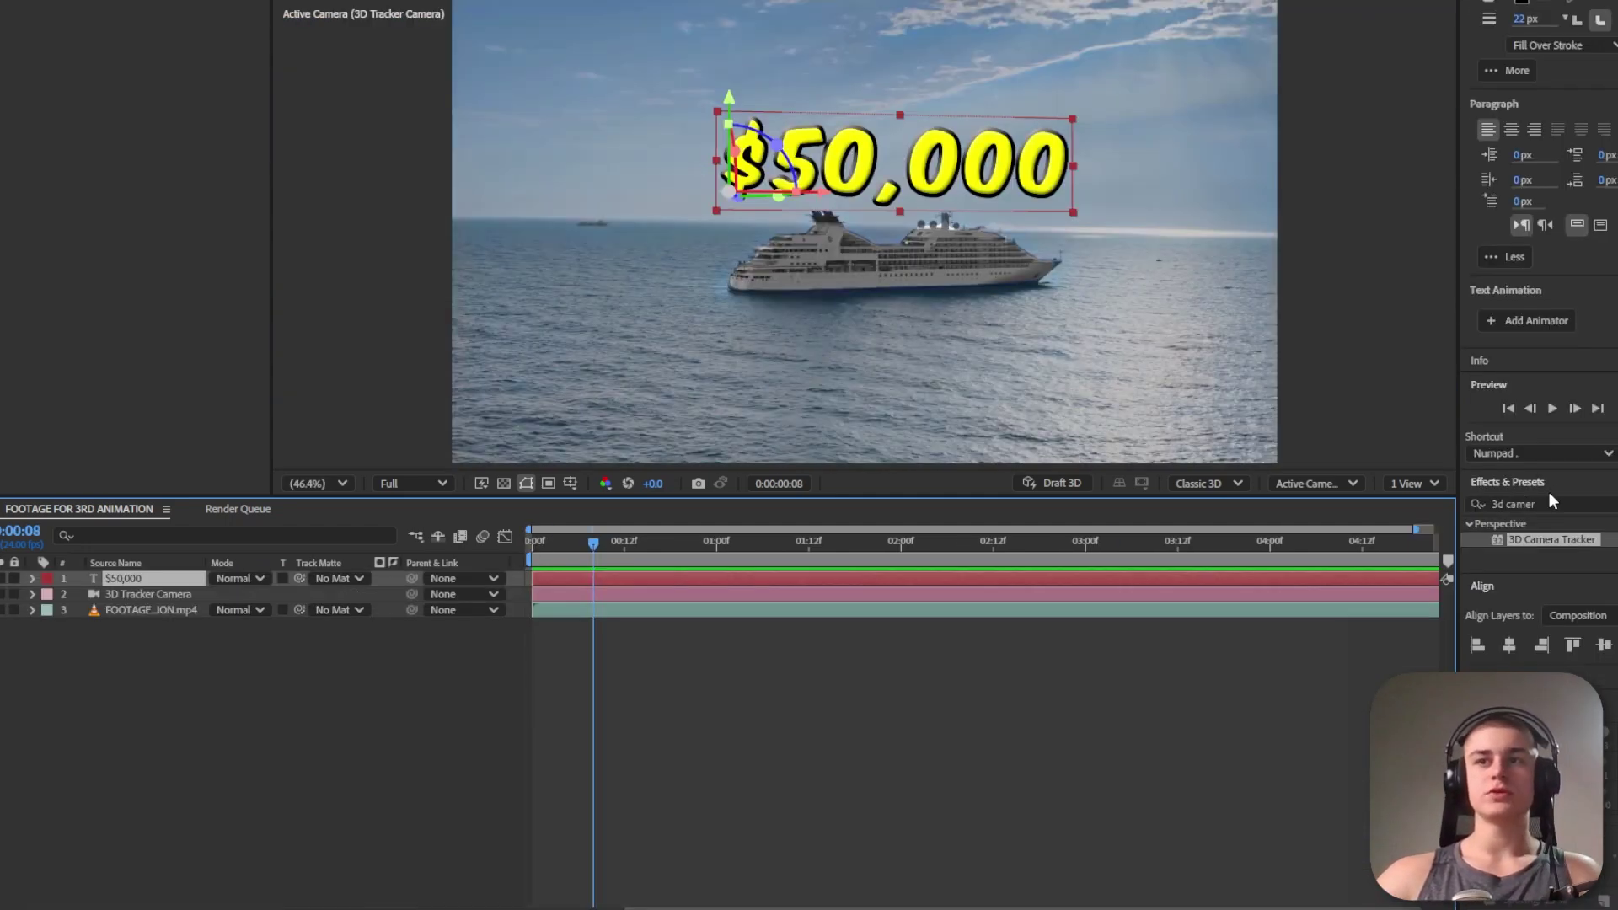
Apply the Glow effect to the $50,000 text with threshold 55.3%, radius 58 and intensity 0.7
{"action": "left_click", "coordinate": [1549, 503]}
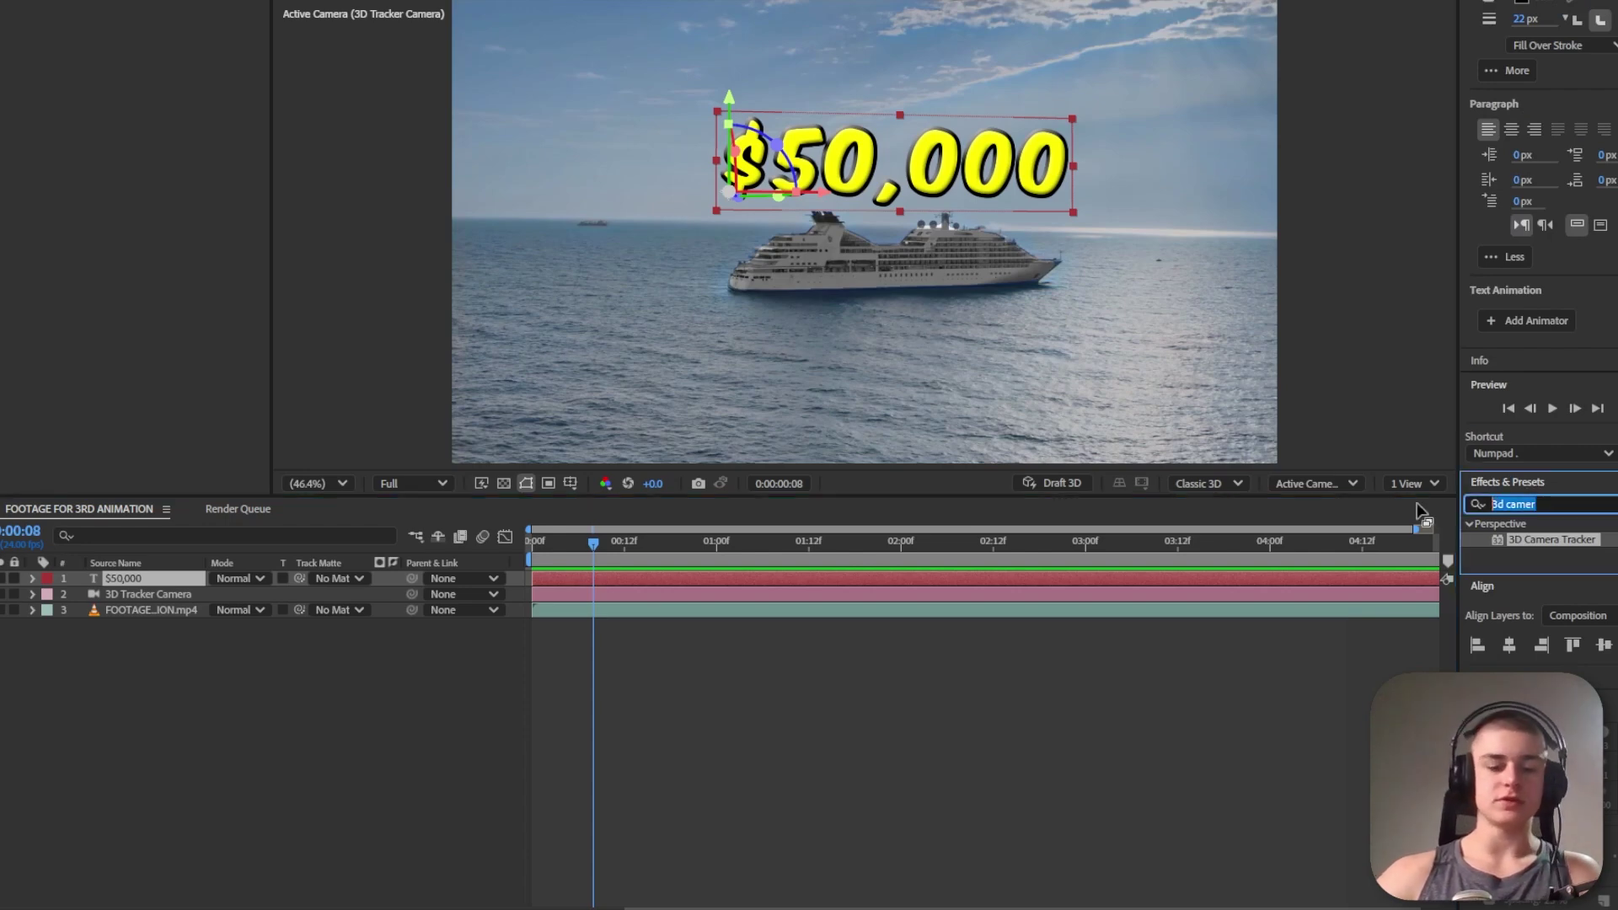
{"action": "type", "text": "glow"}
{"action": "left_click_drag", "start_coordinate": [1536, 650], "coordinate": [152, 578]}
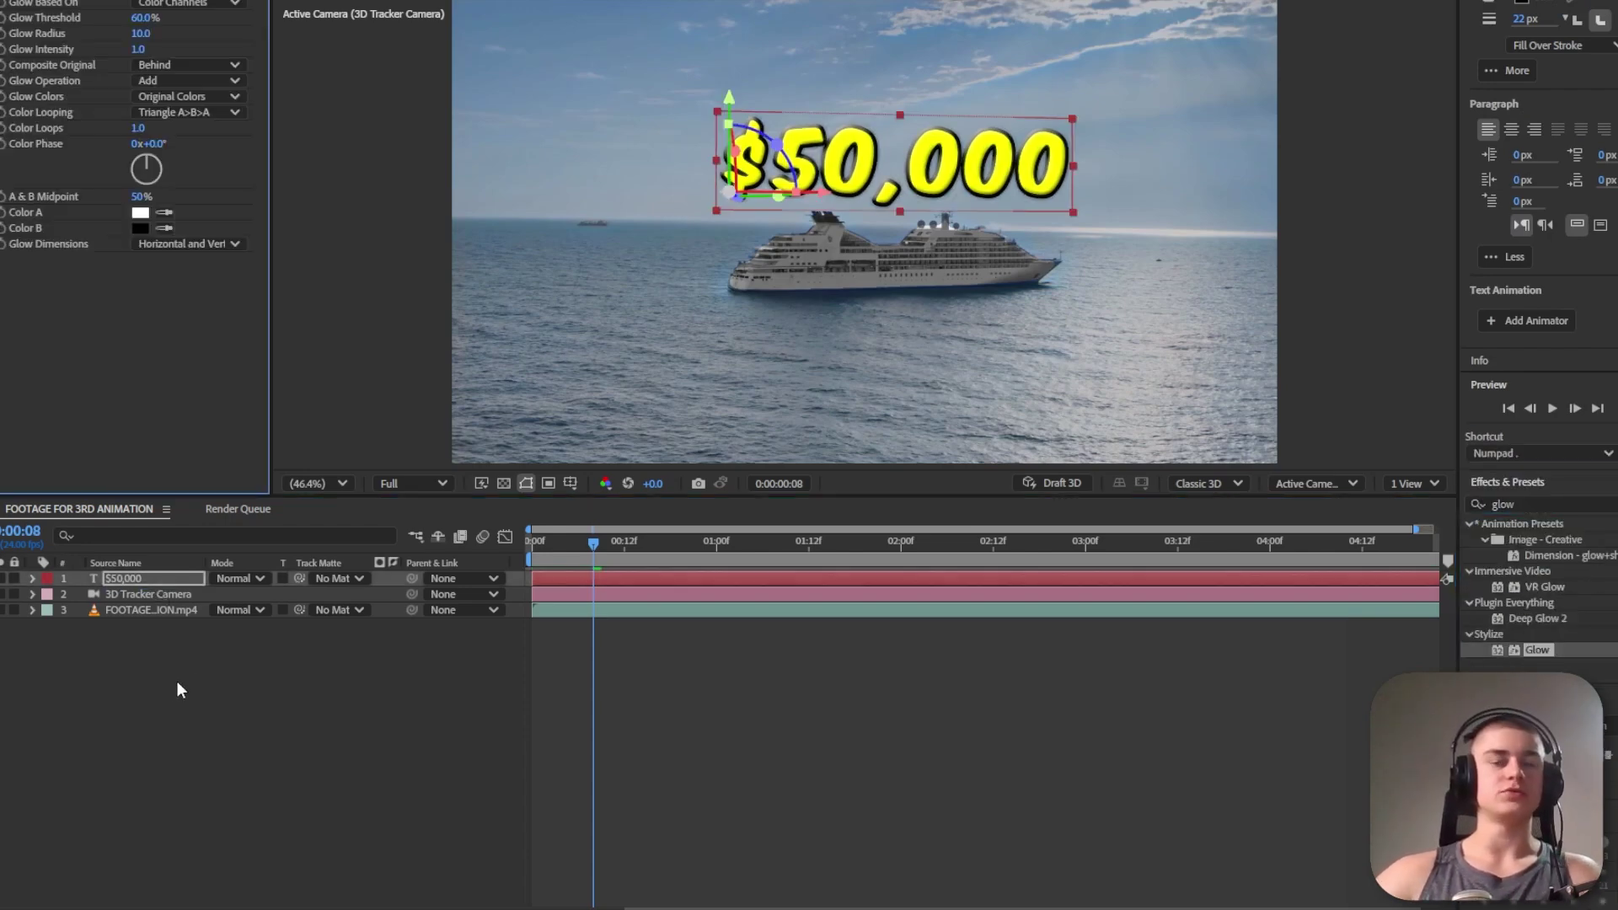
{"action": "mouse_move", "coordinate": [145, 18]}
{"action": "left_mouse_down"}
{"action": "mouse_move", "coordinate": [116, 13]}
{"action": "mouse_move", "coordinate": [253, 27]}
{"action": "left_mouse_up"}
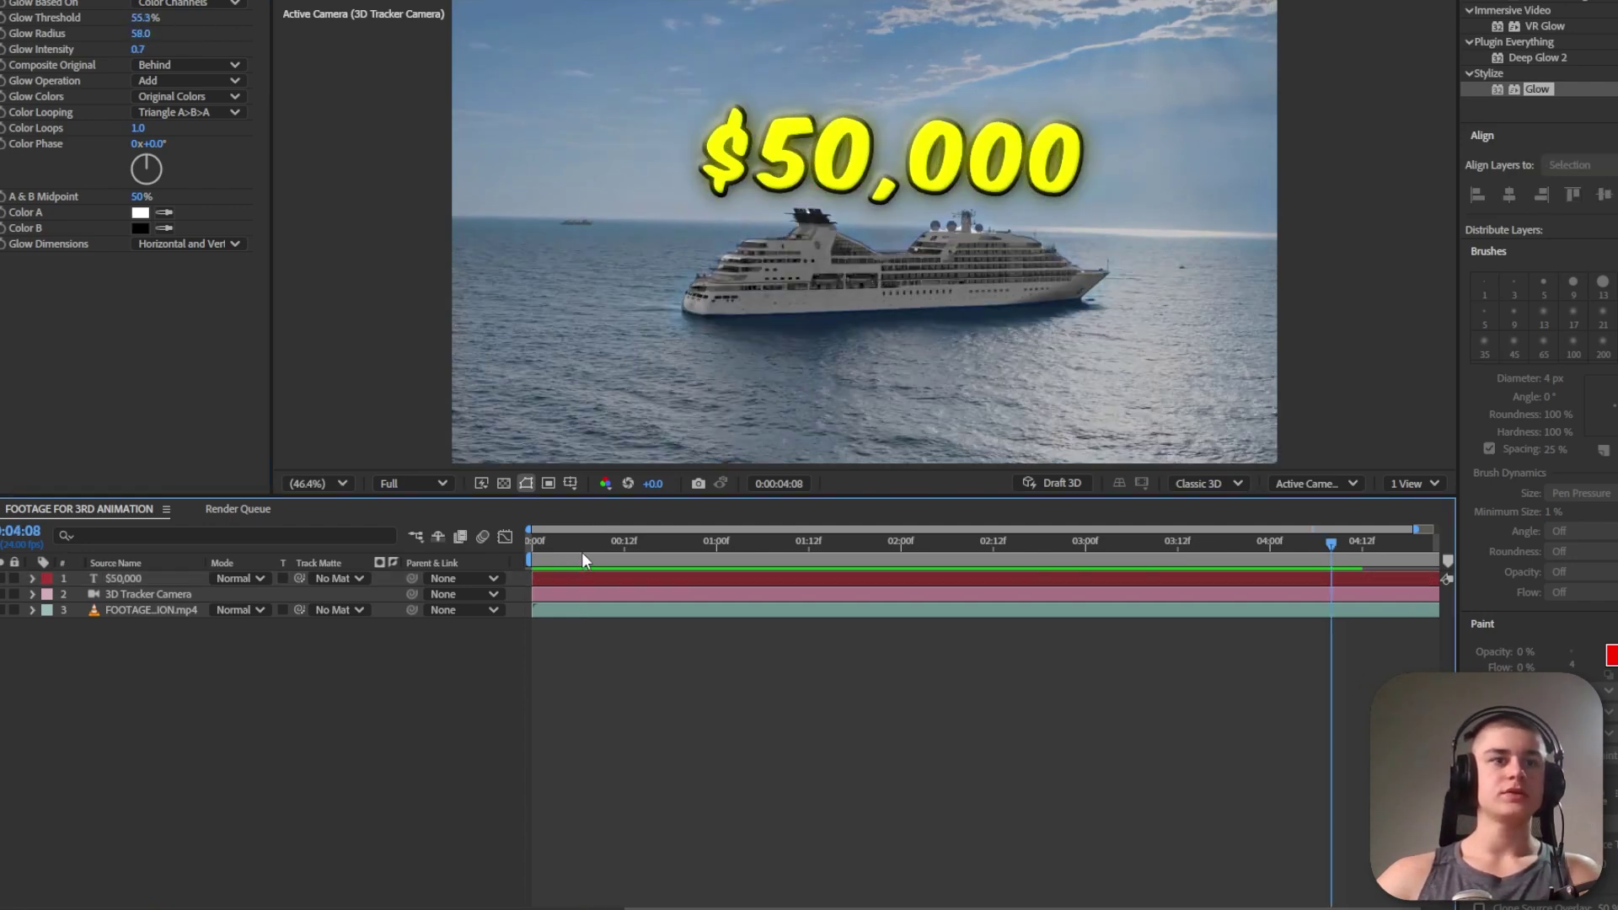
Duplicate the footage layer above the $50,000 text and isolate the ship on the copy with a frozen Roto Brush matte
{"action": "left_click_drag", "start_coordinate": [581, 553], "coordinate": [474, 563]}
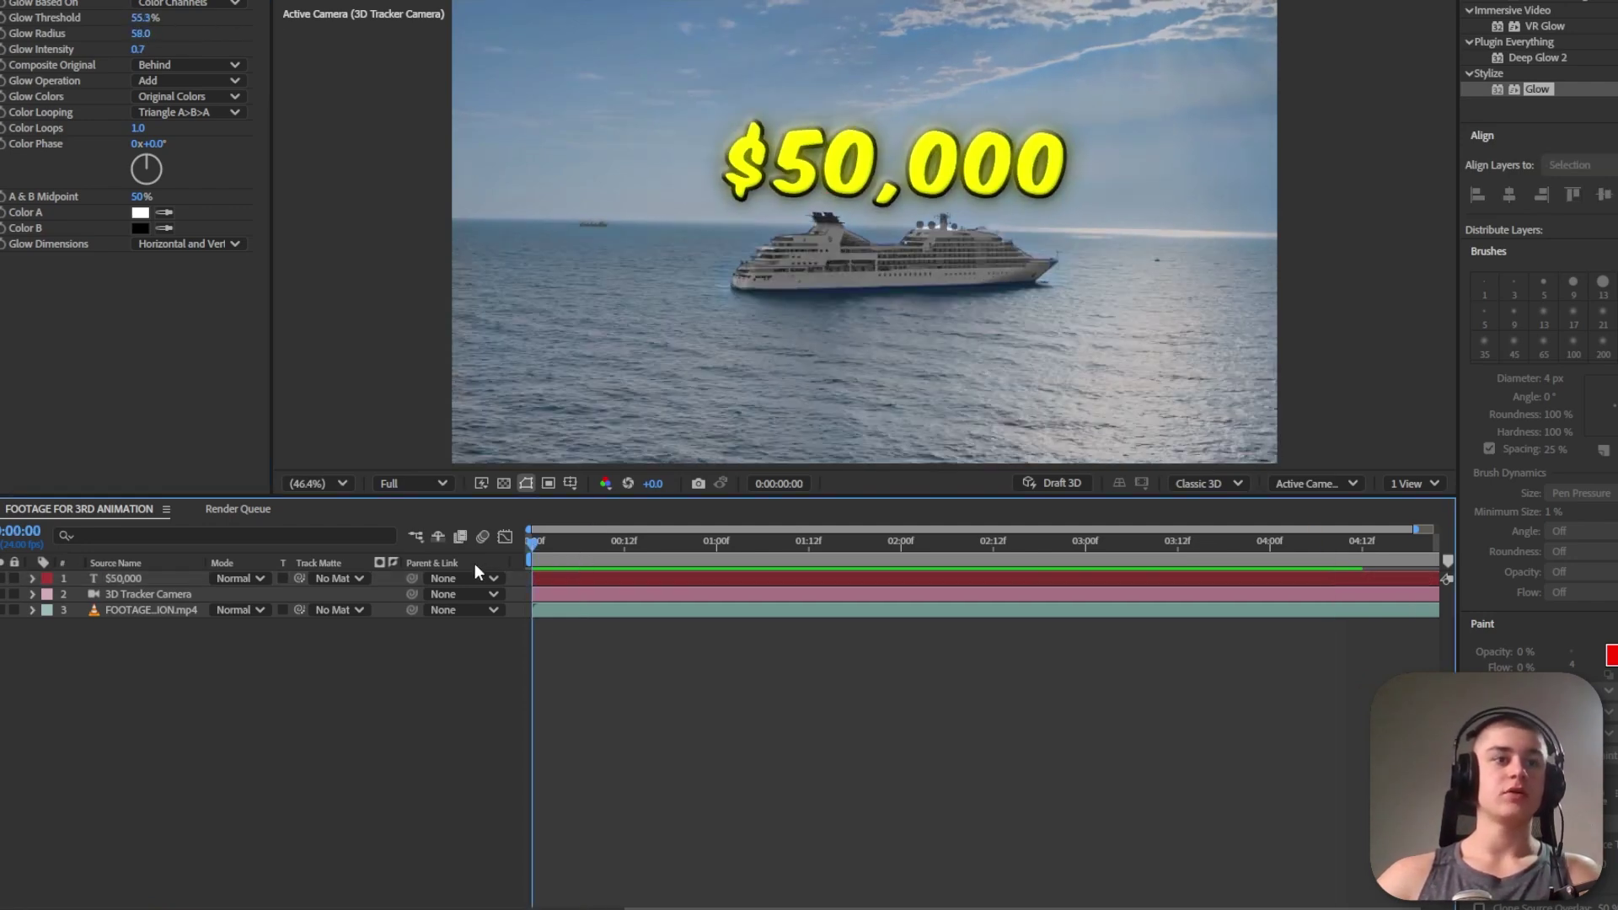
{"action": "left_click", "coordinate": [158, 612]}
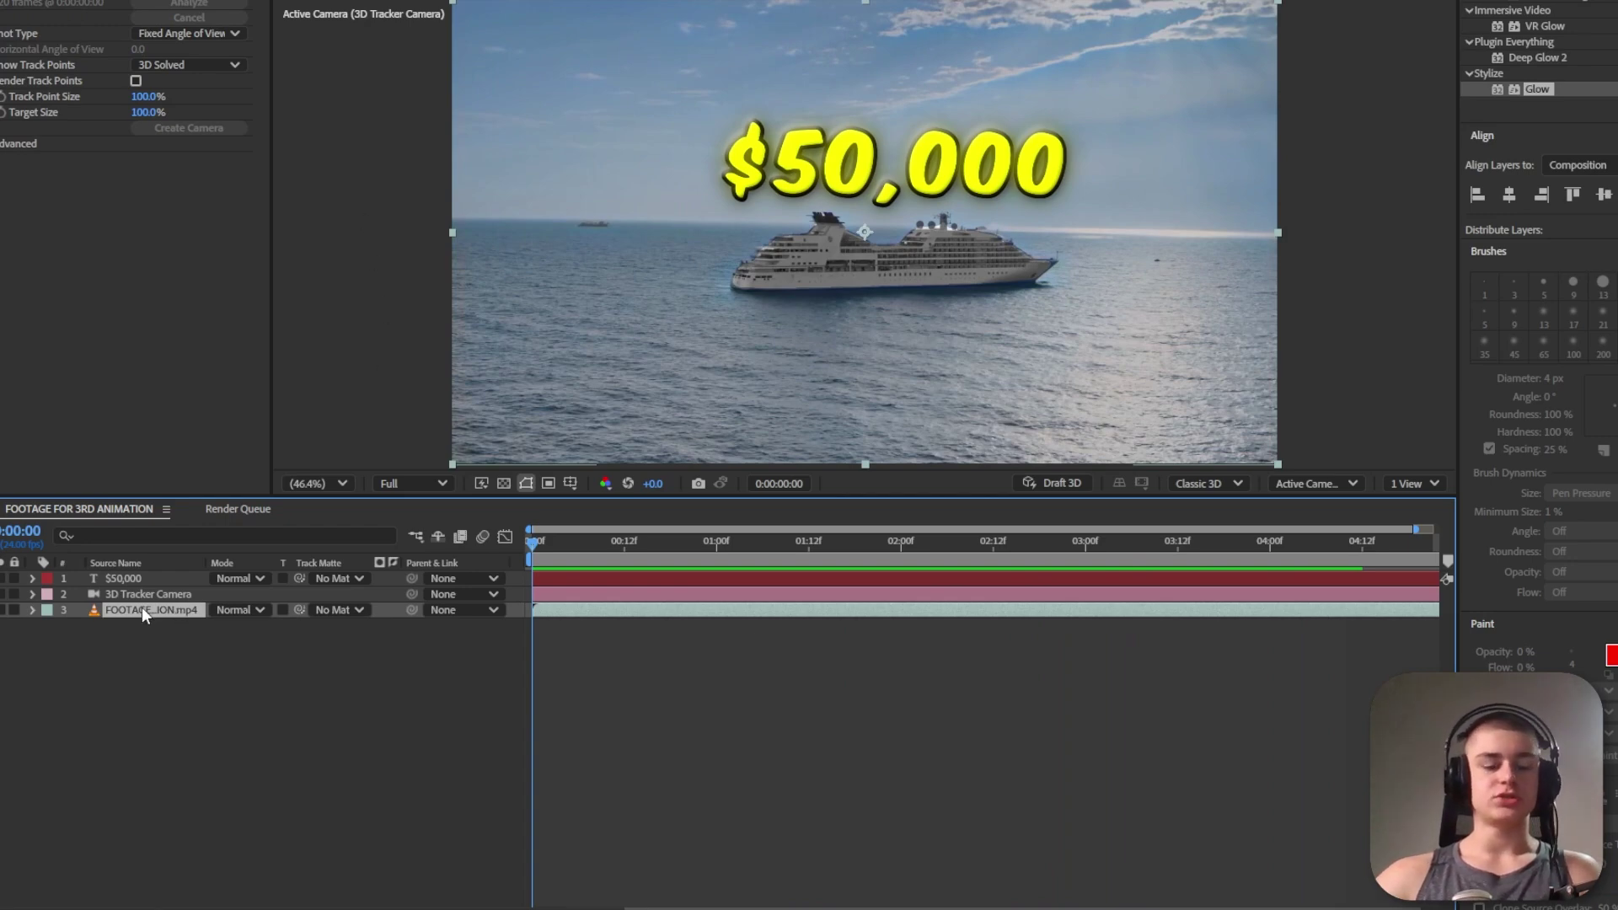
{"action": "key", "text": "ctrl+d"}
{"action": "left_click_drag", "start_coordinate": [150, 612], "coordinate": [150, 577]}
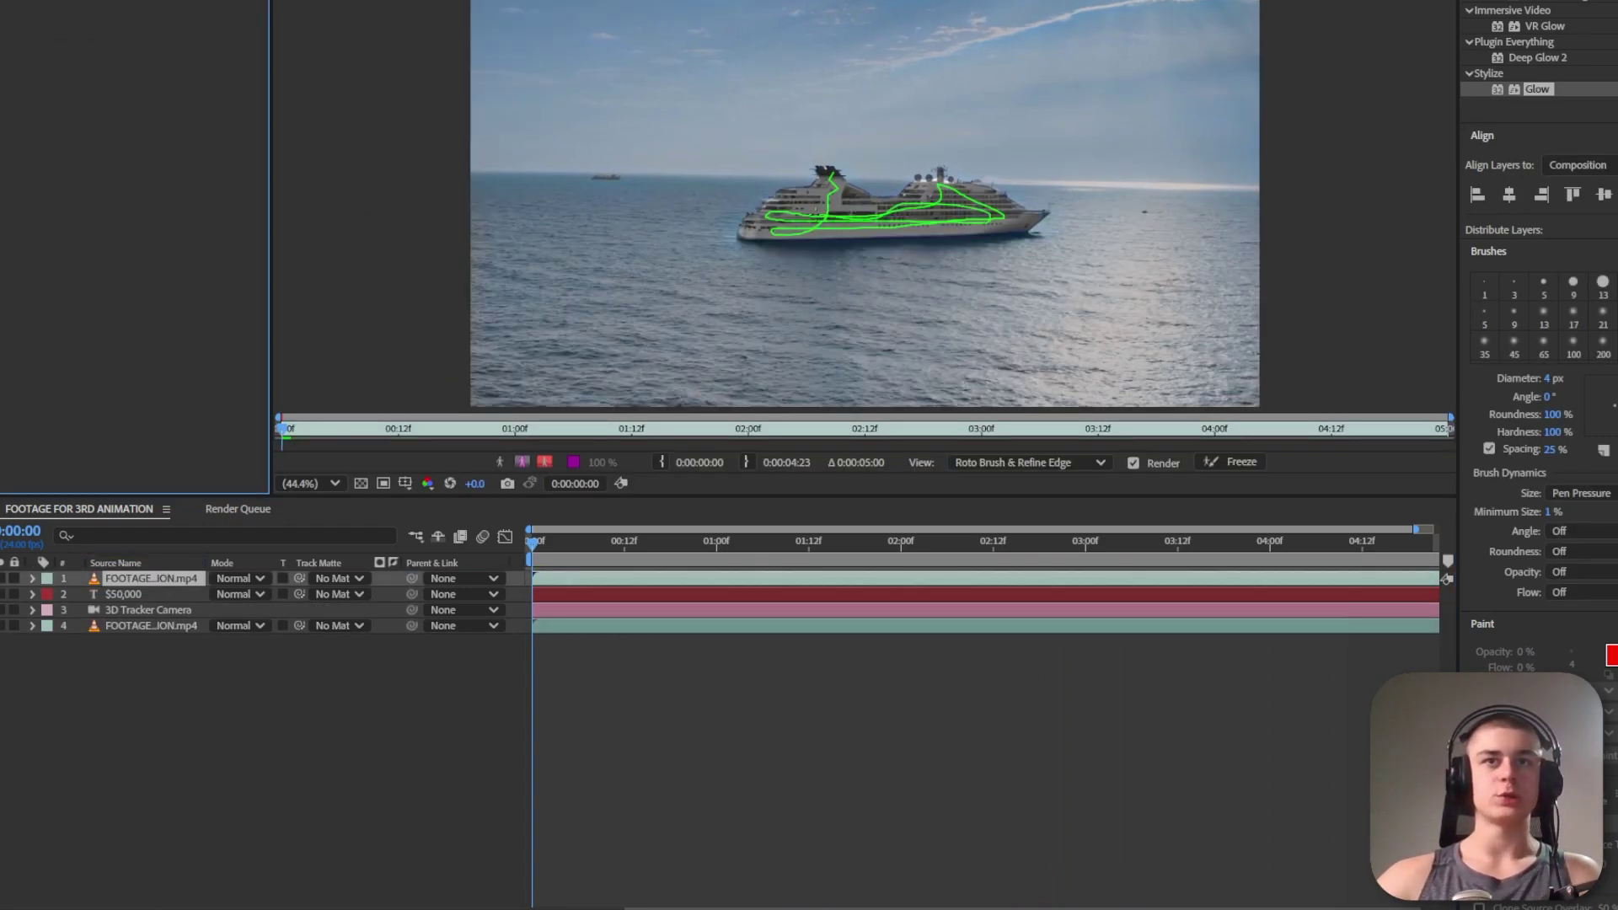
{"action": "left_click", "coordinate": [1236, 459]}
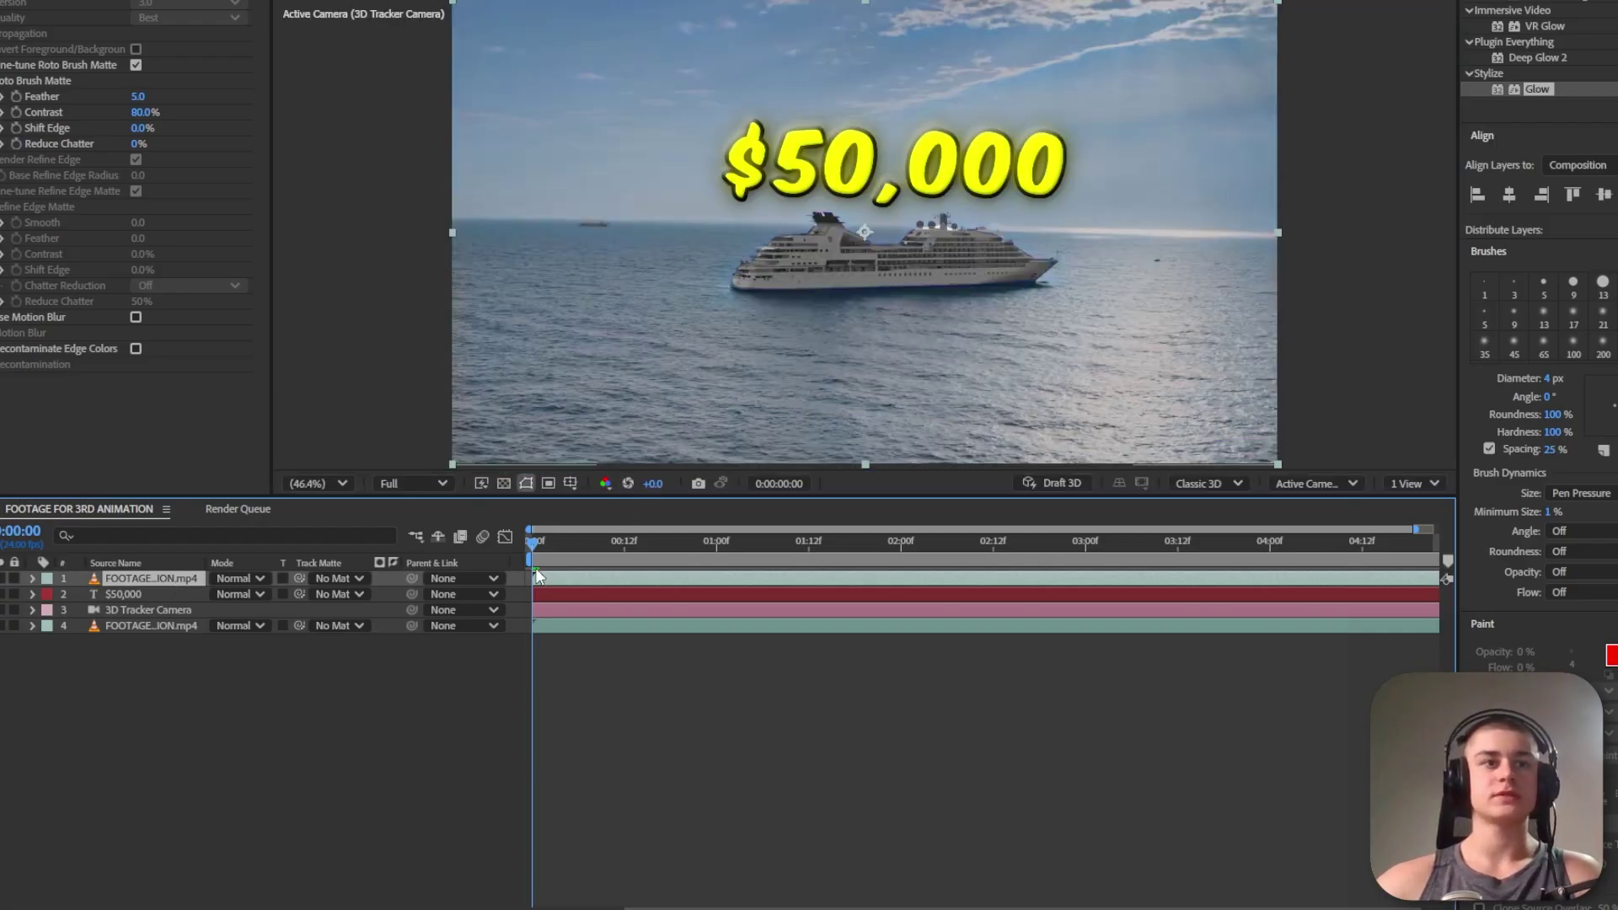
Add a Position keyframe to the $50,000 text layer and move it to about 18 frames on the timeline
{"action": "left_click", "coordinate": [31, 595]}
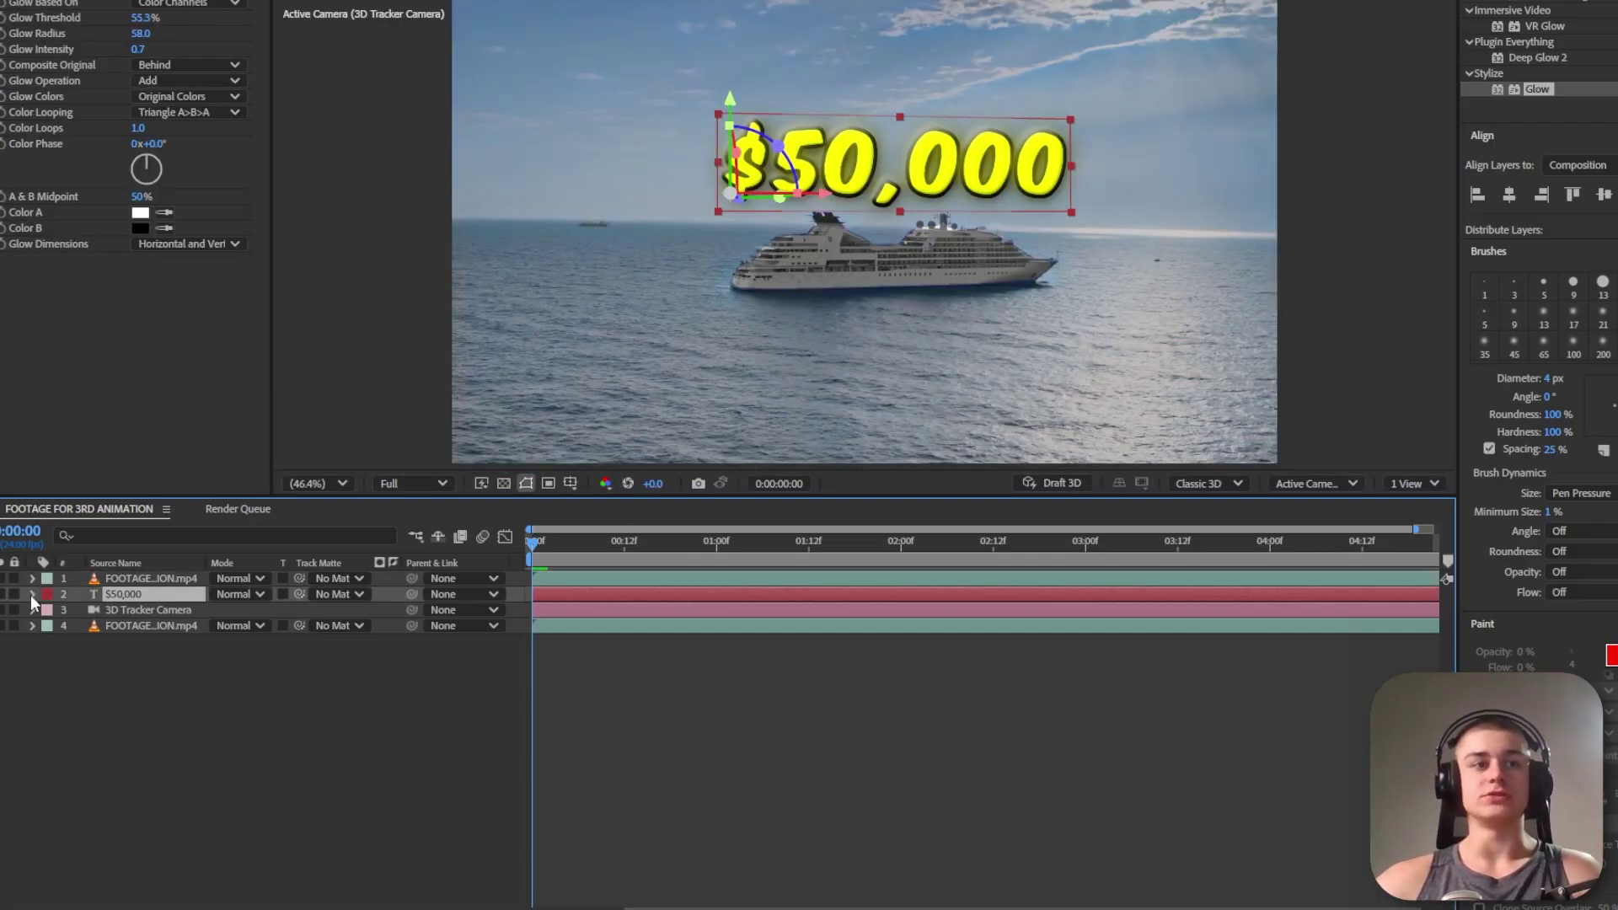
{"action": "key", "text": "p"}
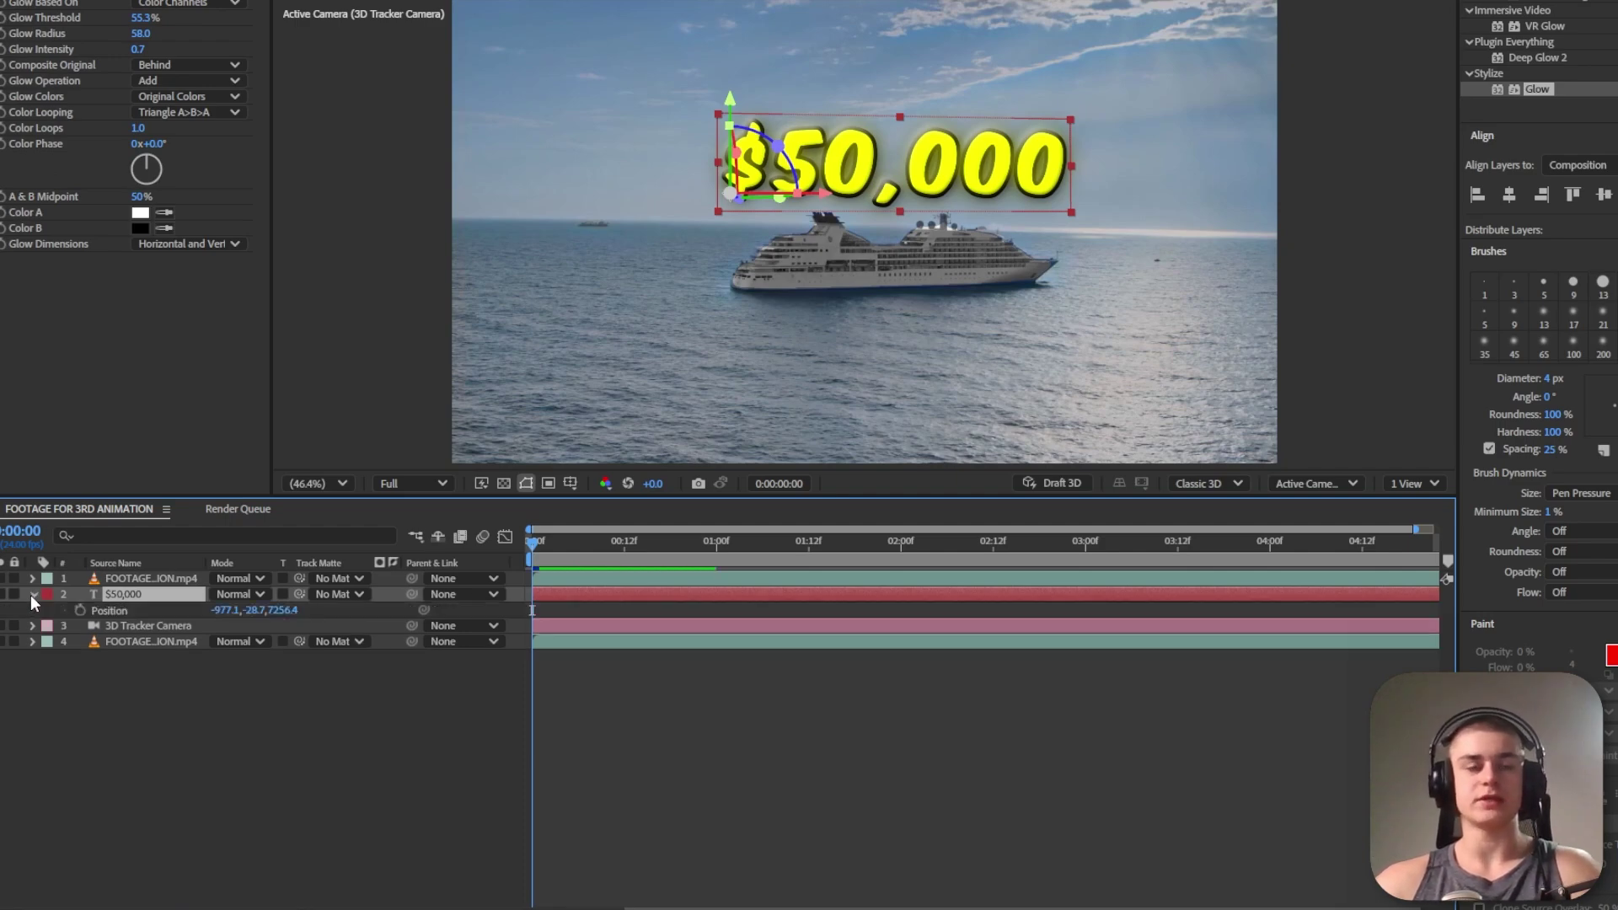
{"action": "left_click", "coordinate": [79, 610]}
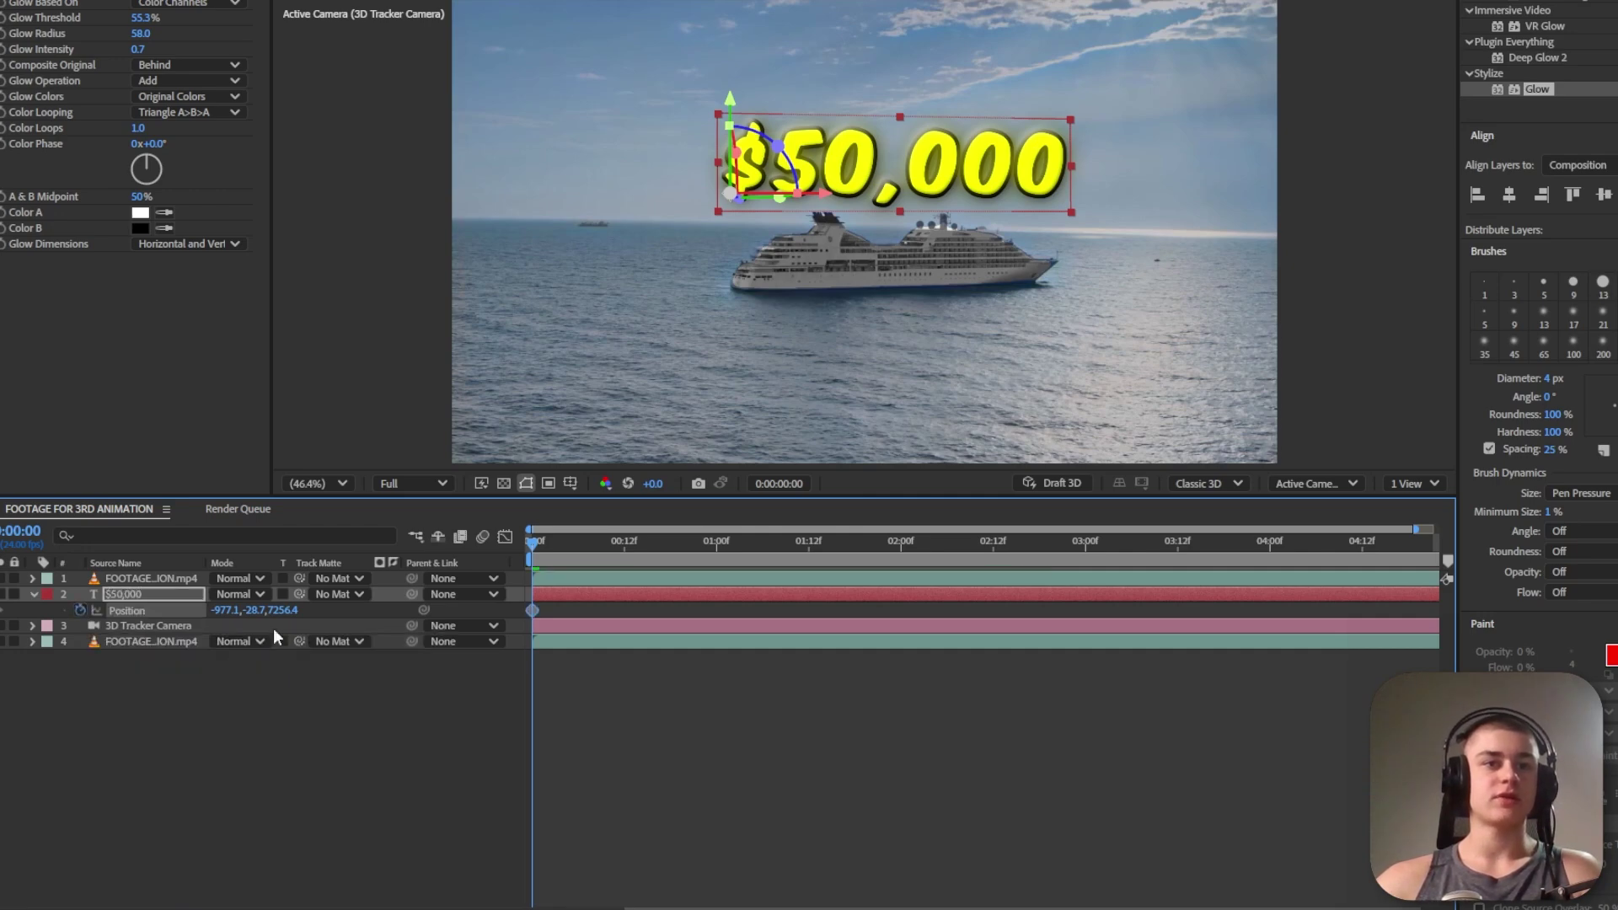
{"action": "left_click", "coordinate": [533, 614]}
{"action": "left_click", "coordinate": [532, 610]}
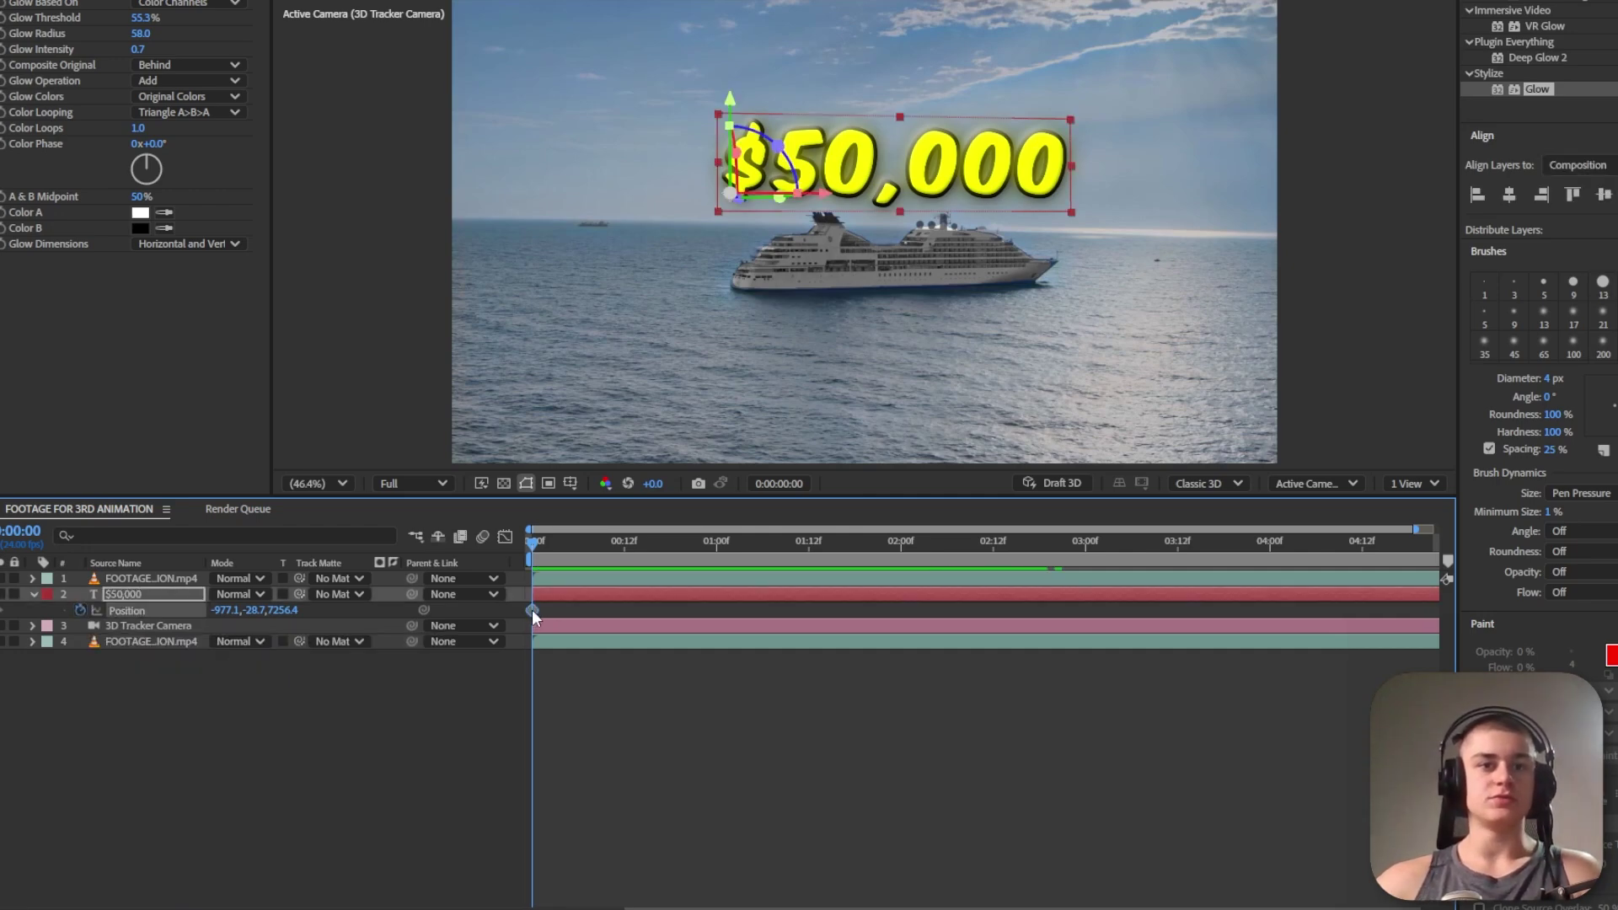
{"action": "left_click_drag", "start_coordinate": [532, 611], "coordinate": [670, 611]}
{"action": "left_click", "coordinate": [595, 706]}
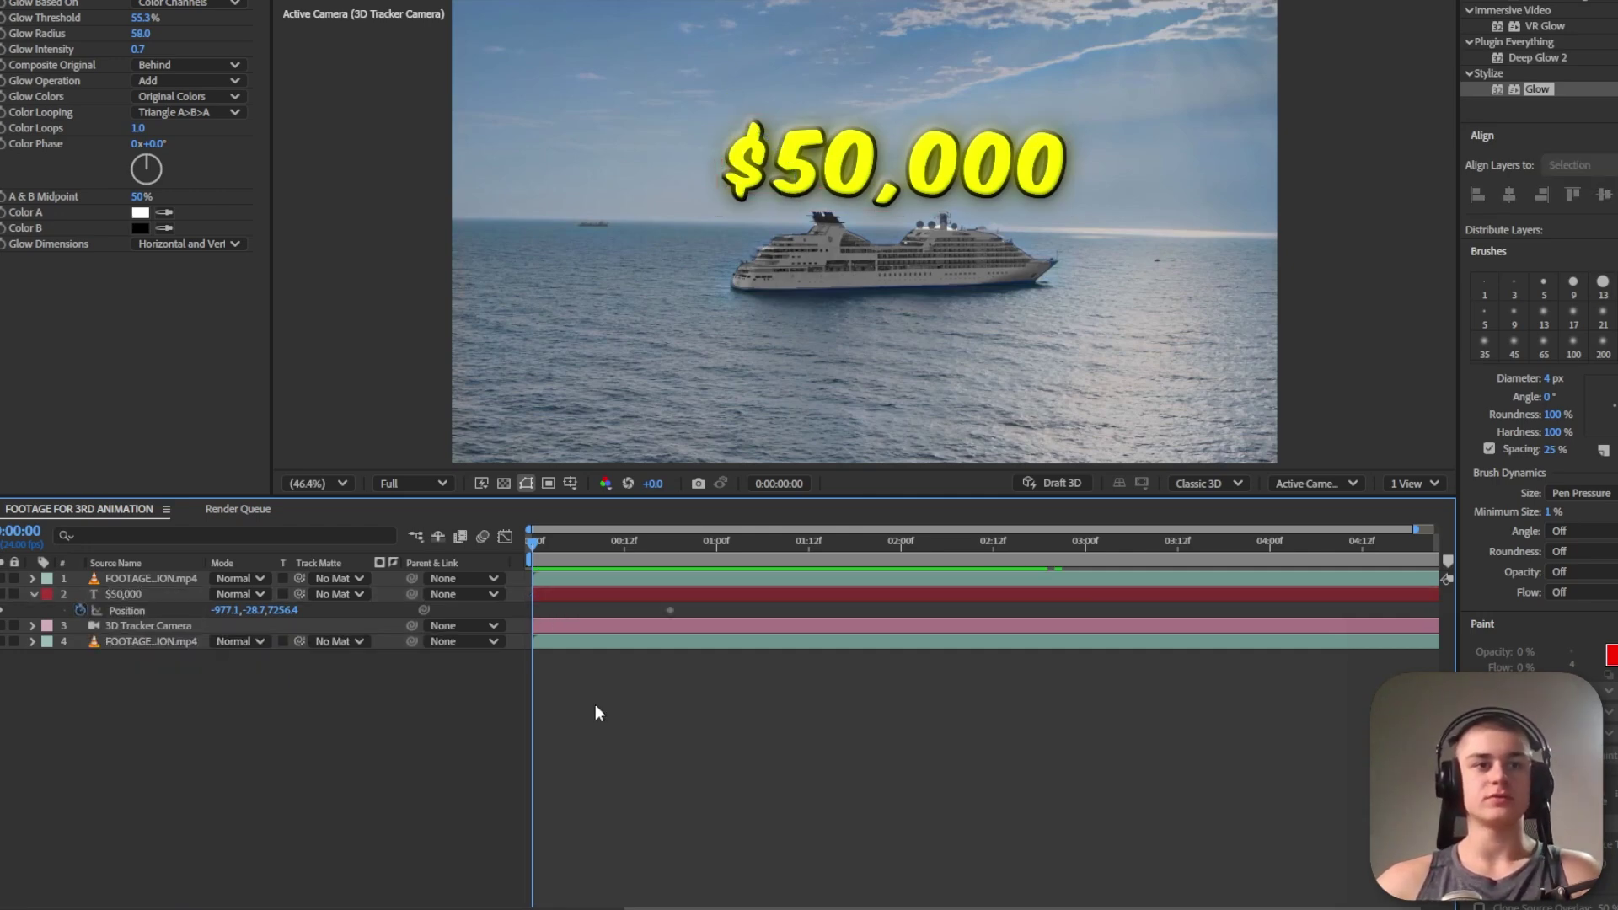
Keyframe the $50,000 text's Position lower behind the ship at frame 0, with Y at 1743.3, and reduce its Scale to 425.6%
{"action": "left_click", "coordinate": [150, 612]}
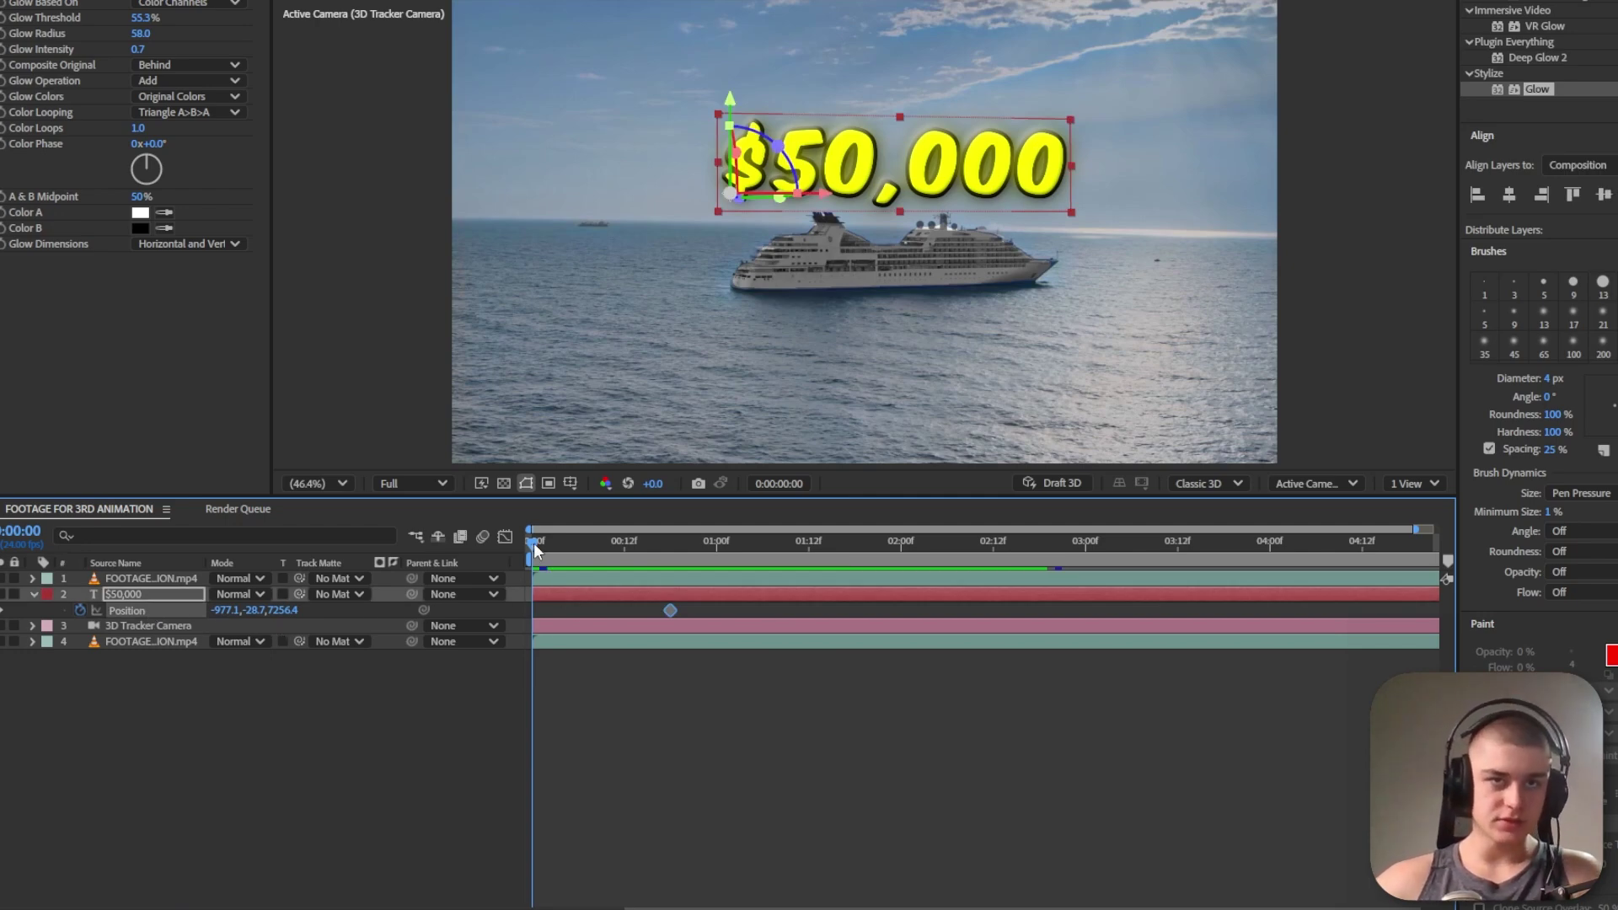
{"action": "left_click_drag", "start_coordinate": [249, 613], "coordinate": [162, 597]}
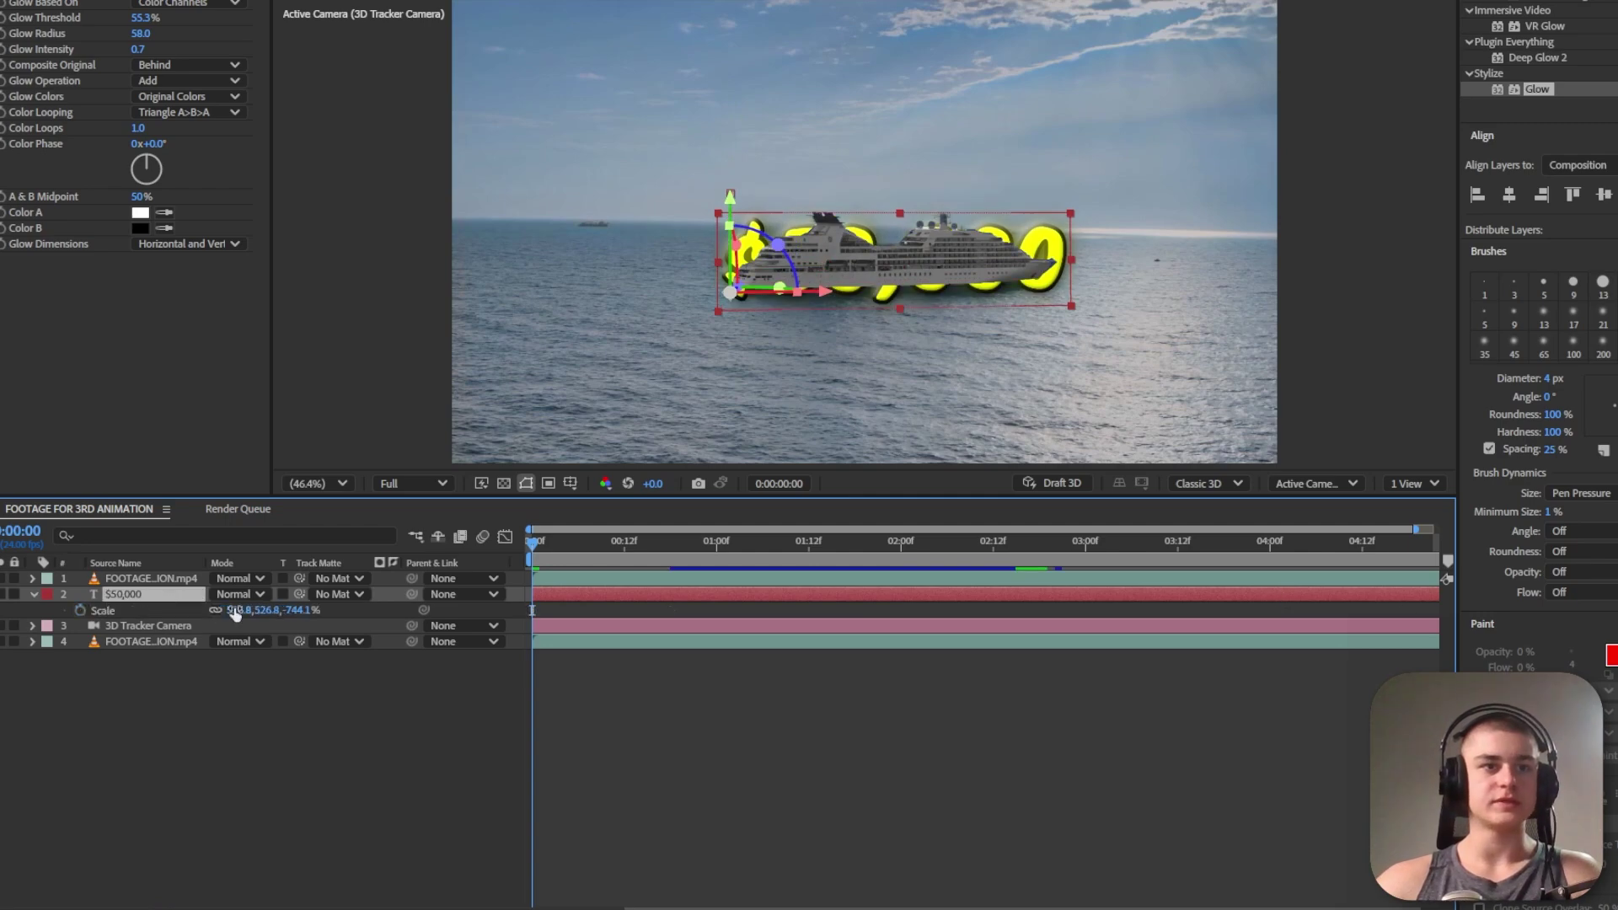
{"action": "left_click_drag", "start_coordinate": [299, 610], "coordinate": [290, 611]}
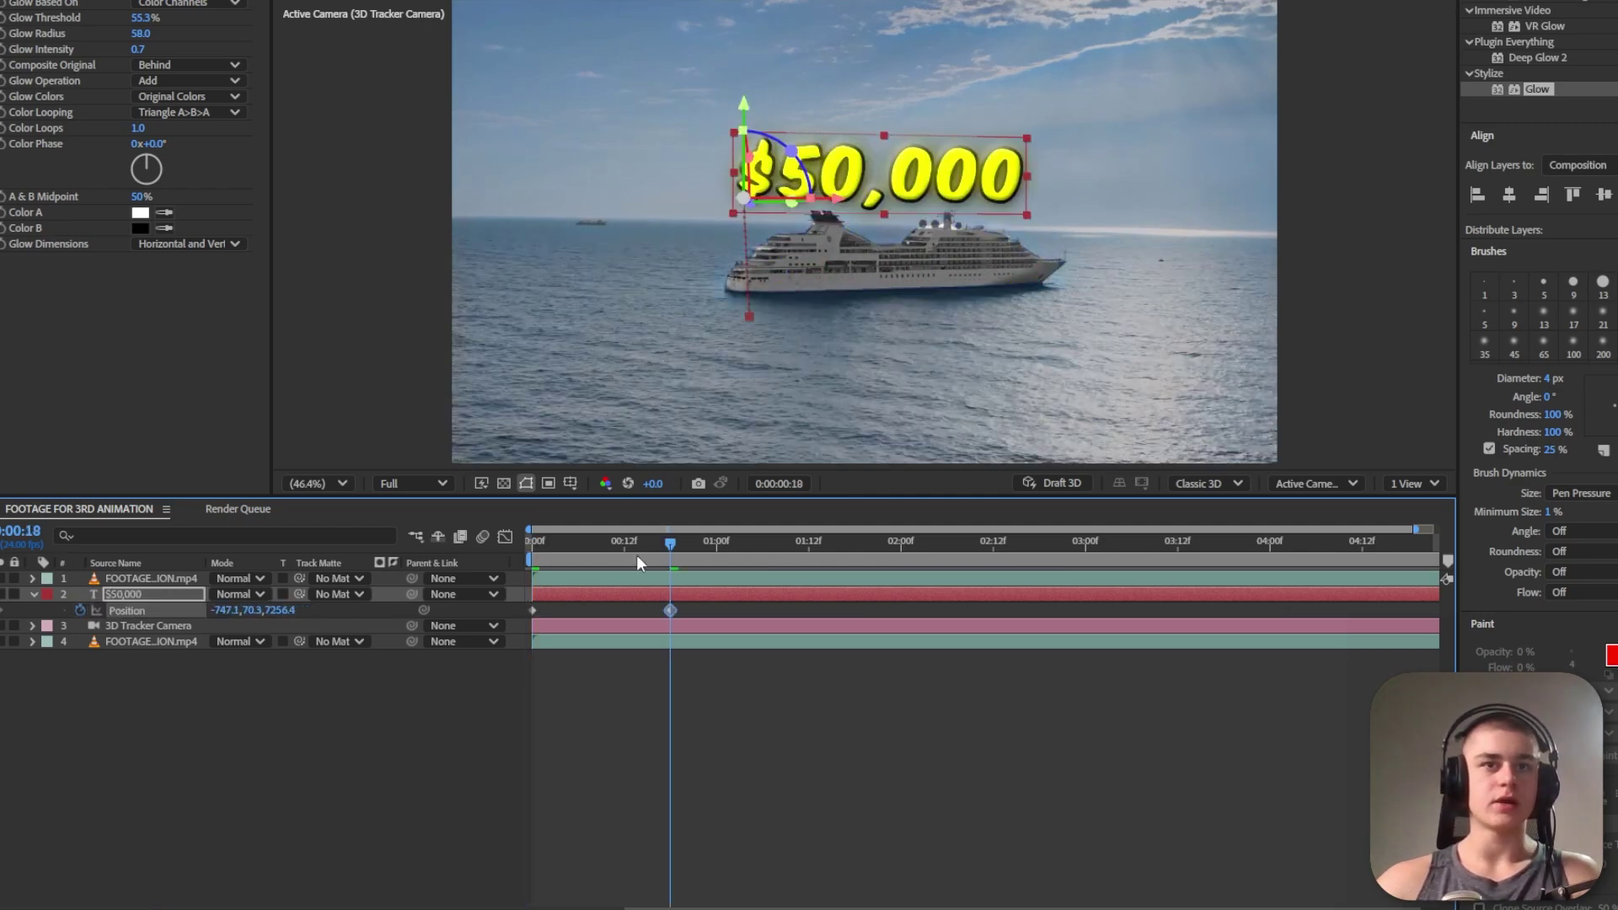
{"action": "left_click_drag", "start_coordinate": [636, 554], "coordinate": [527, 565]}
{"action": "key", "text": "space"}
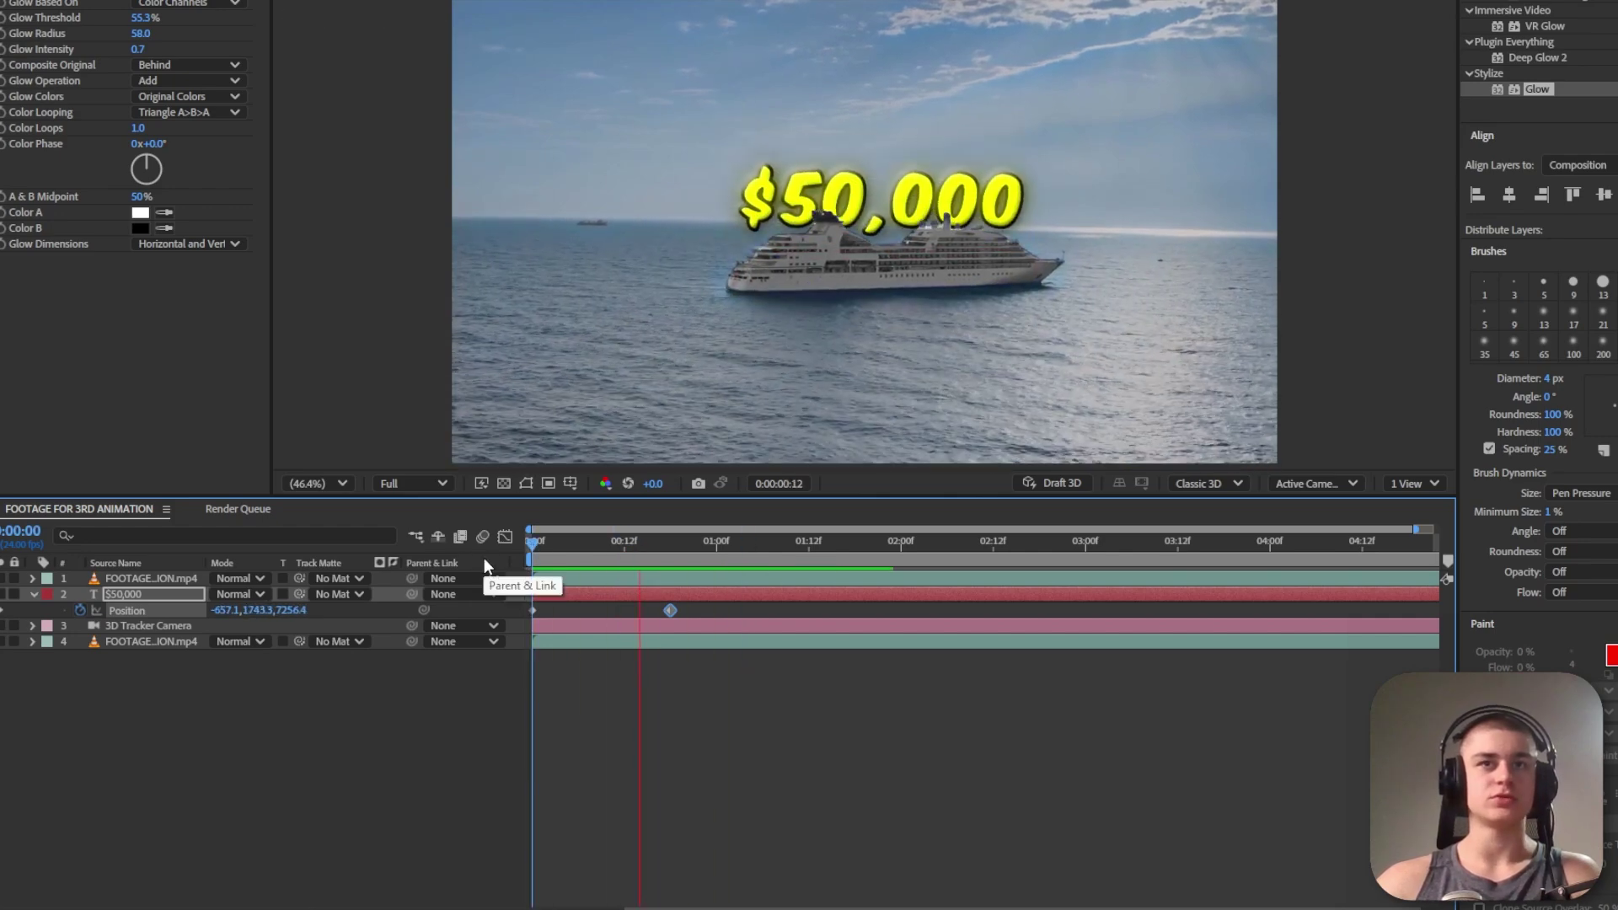
{"action": "key", "text": "space"}
Apply Easy Ease to the text's Position keyframes and reshape their speed curve in the graph editor
{"action": "mouse_move", "coordinate": [639, 541]}
{"action": "left_mouse_down"}
{"action": "mouse_move", "coordinate": [598, 540]}
{"action": "mouse_move", "coordinate": [592, 575]}
{"action": "mouse_move", "coordinate": [663, 548]}
{"action": "left_mouse_up"}
{"action": "key", "text": "F9"}
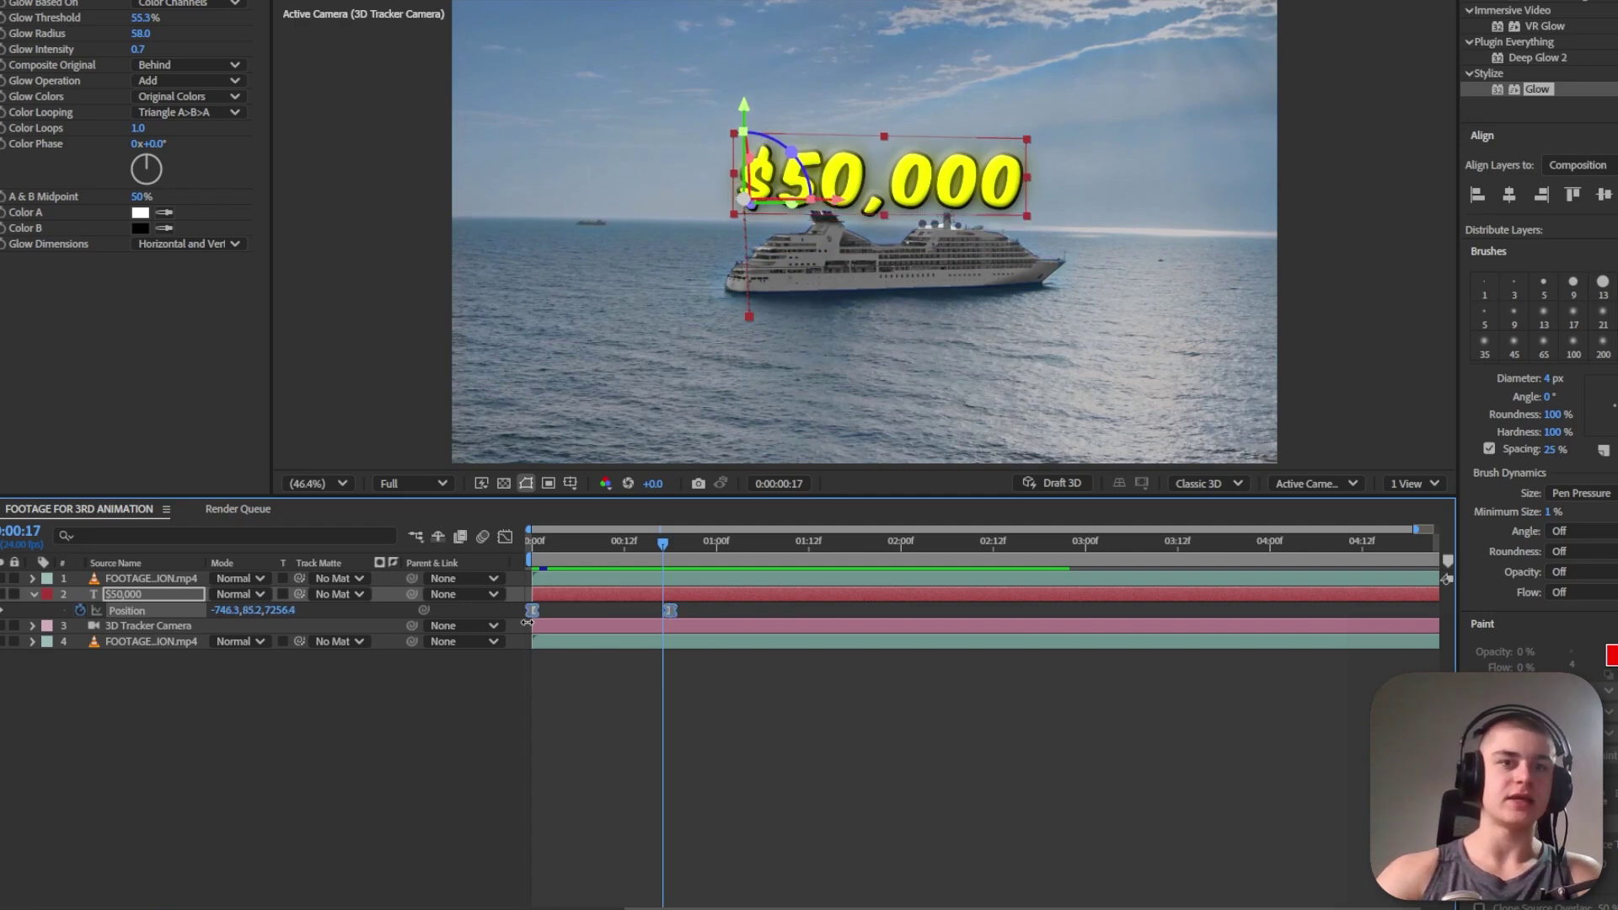
{"action": "left_click", "coordinate": [504, 538]}
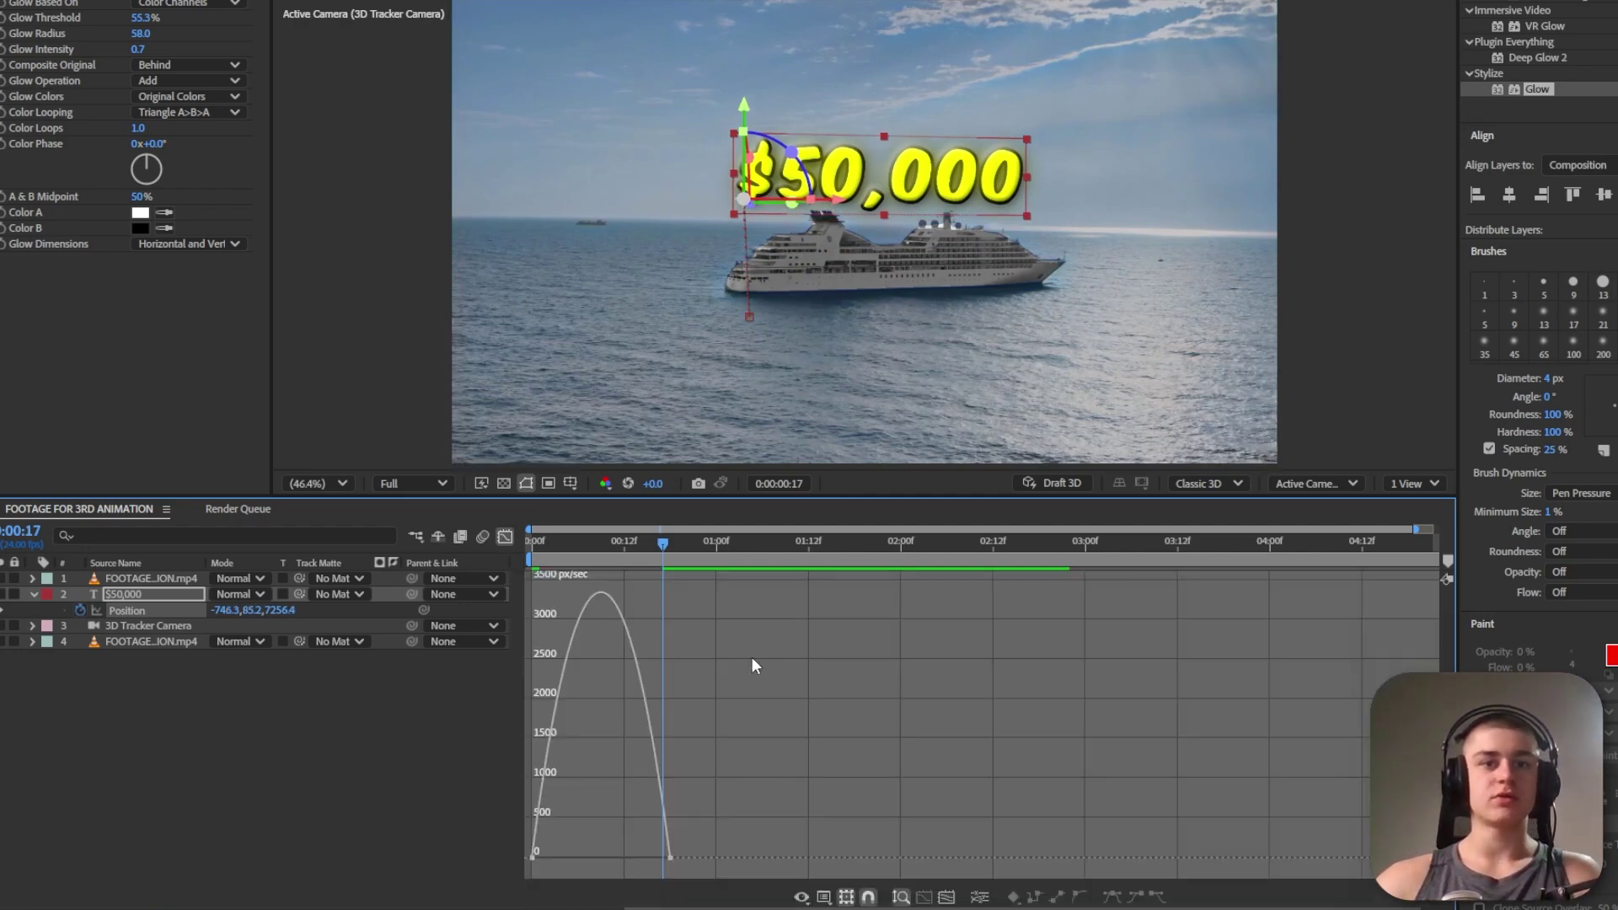
{"action": "left_click_drag", "start_coordinate": [764, 711], "coordinate": [590, 867]}
{"action": "left_click", "coordinate": [706, 827]}
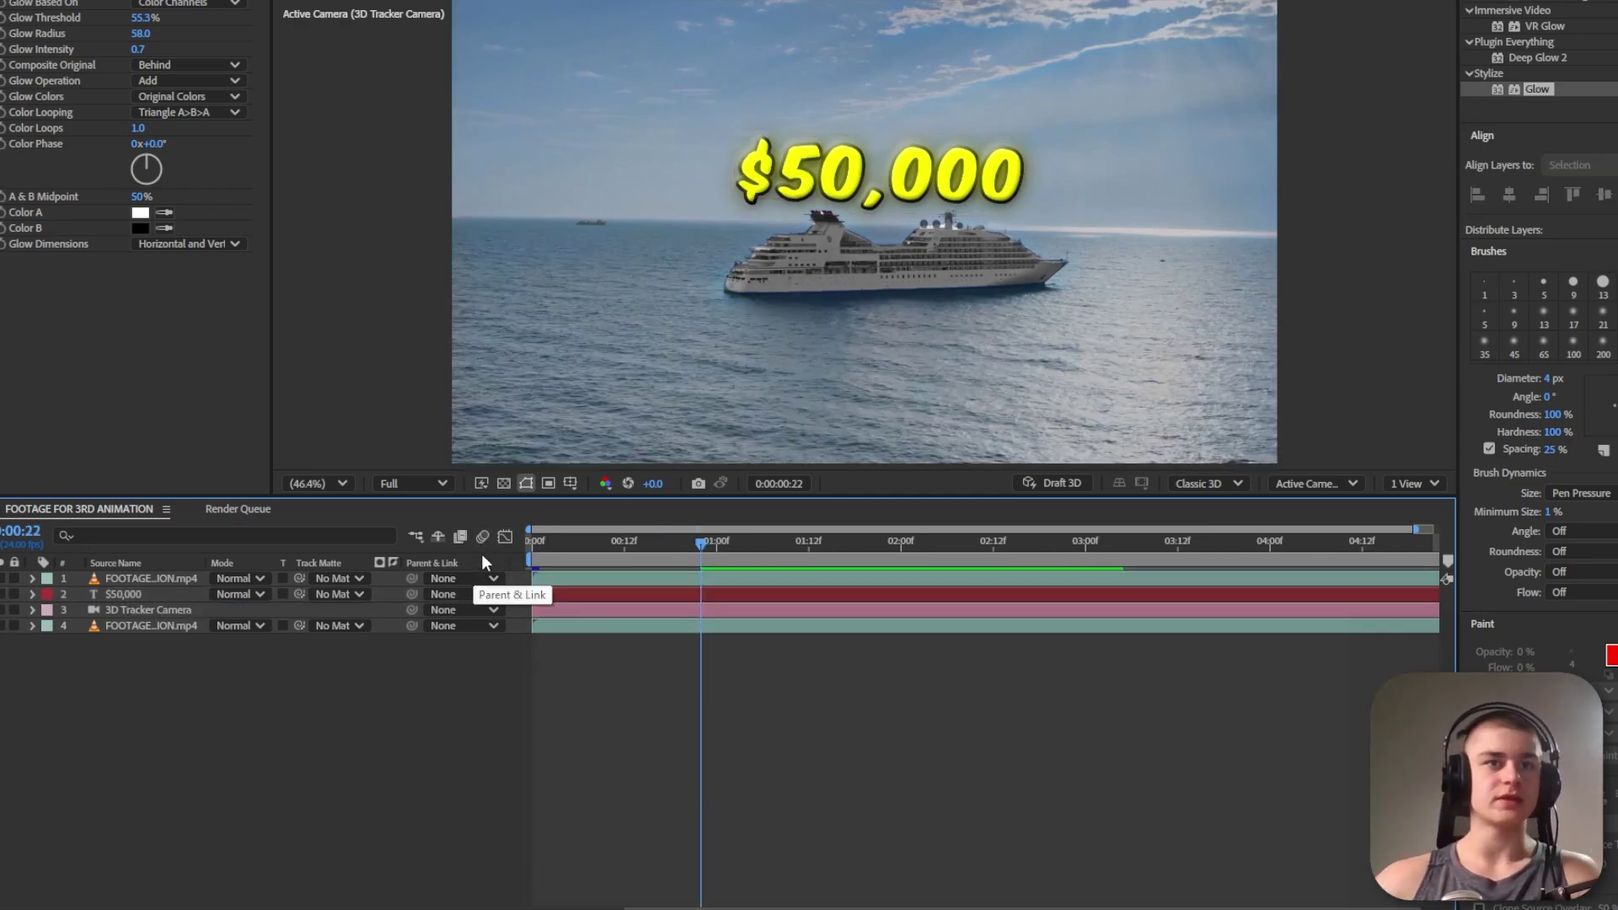
Enable motion blur for the composition and for the $50,000 text layer
{"action": "left_click", "coordinate": [484, 539]}
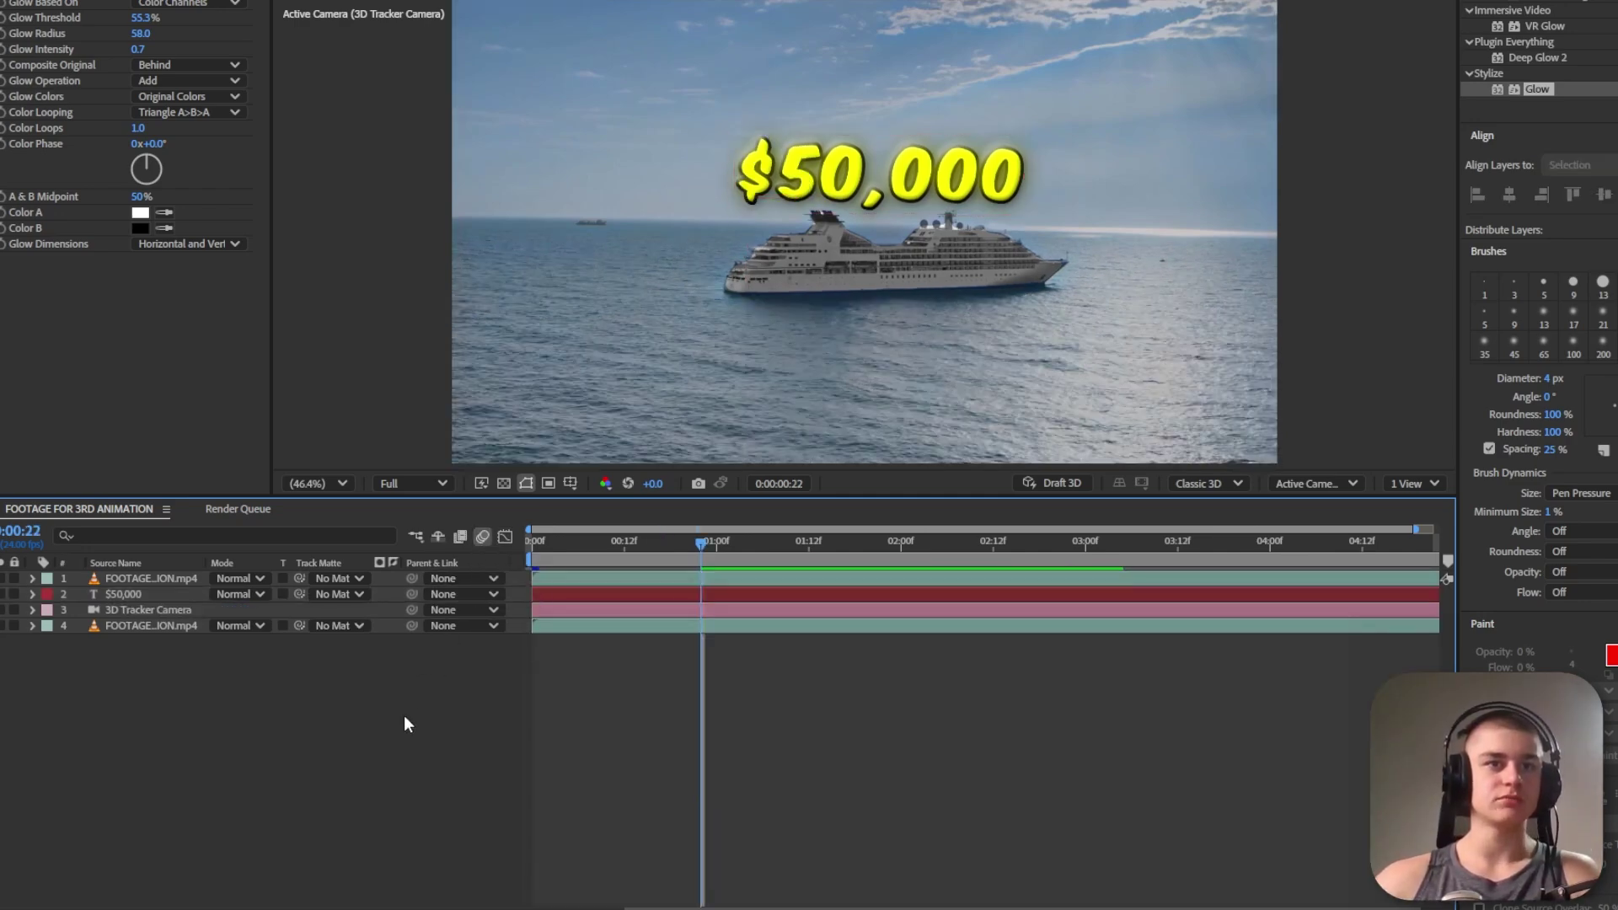
{"action": "key", "text": "F4"}
{"action": "left_click", "coordinate": [284, 594]}
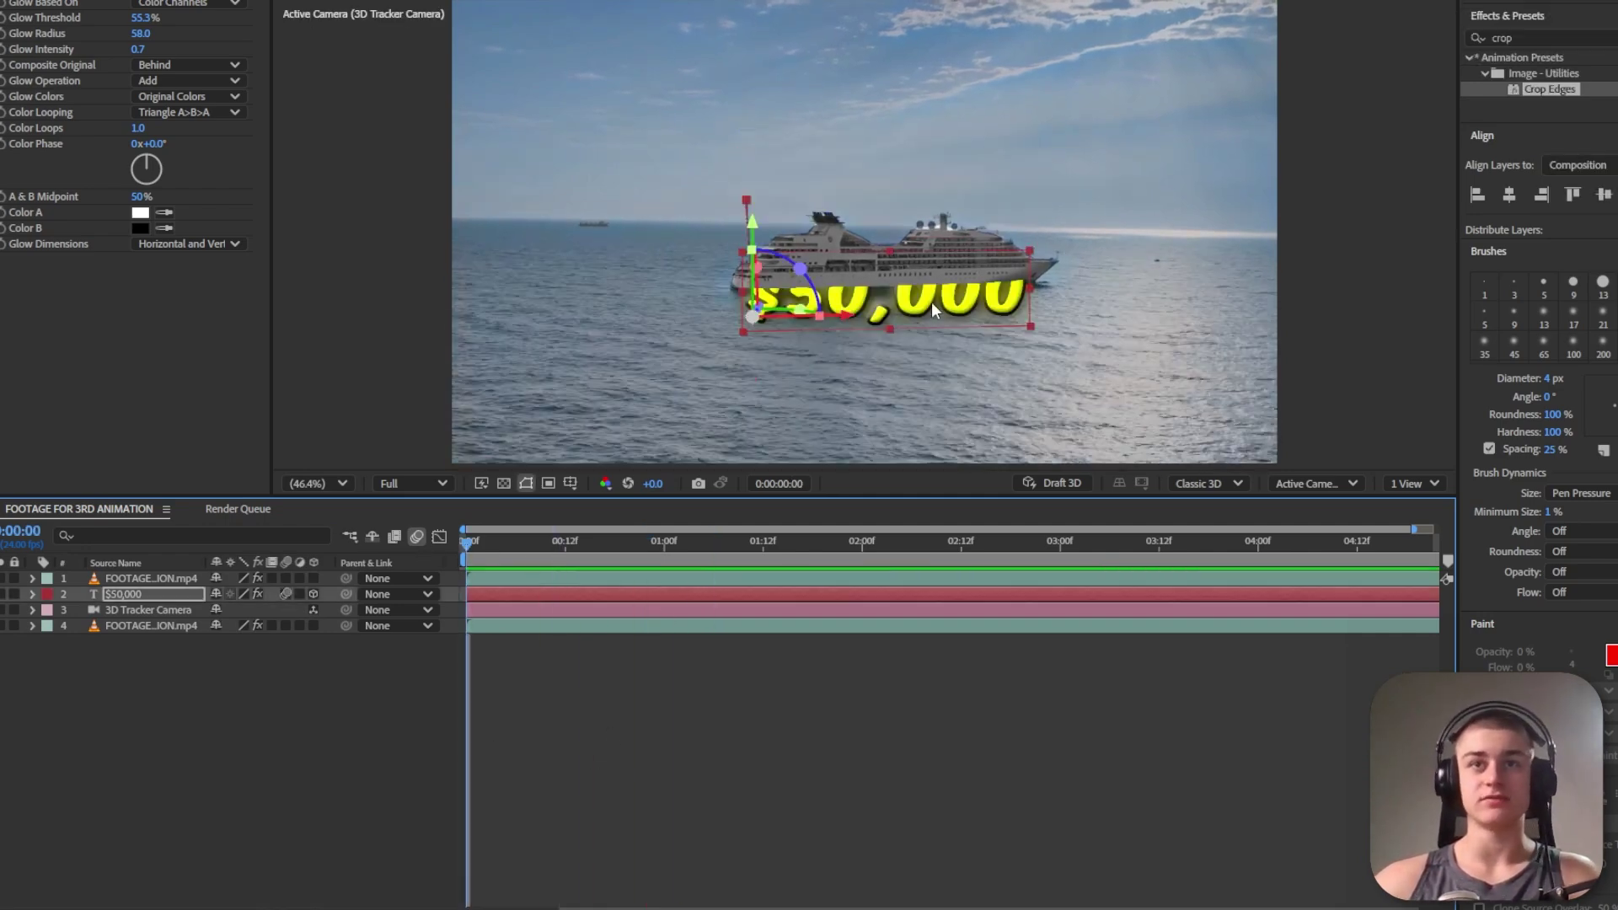
Keyframe the text's Opacity from 0% at frame 0 to 100% at about frame 5, and preview the fade-in
{"action": "left_click", "coordinate": [33, 594]}
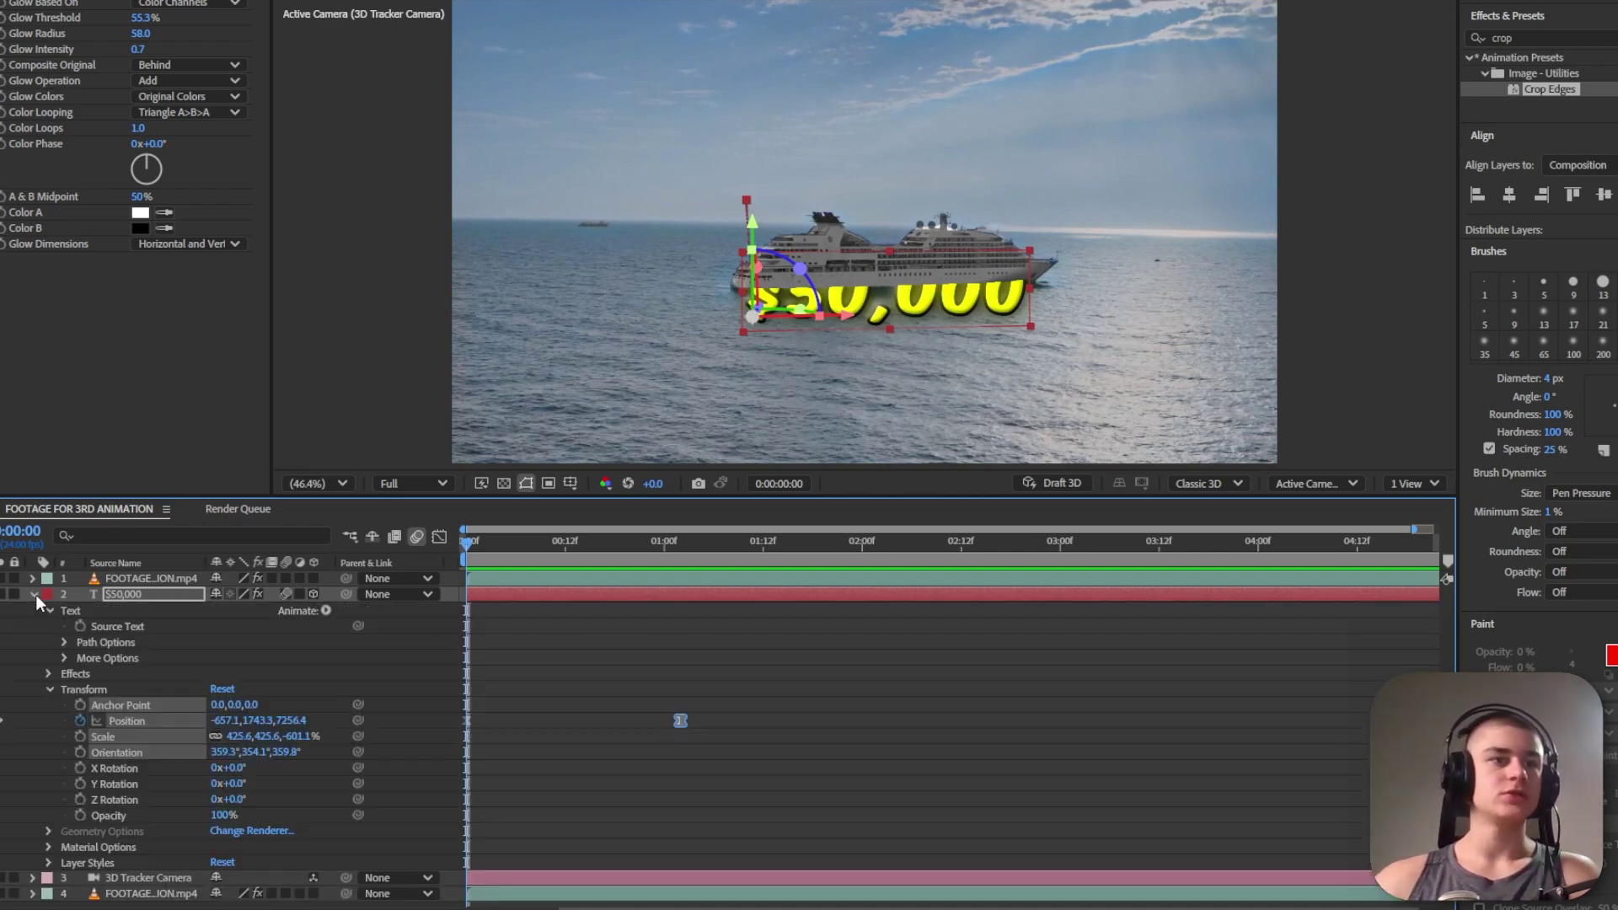
{"action": "left_click", "coordinate": [467, 813]}
{"action": "left_click_drag", "start_coordinate": [507, 552], "coordinate": [458, 556]}
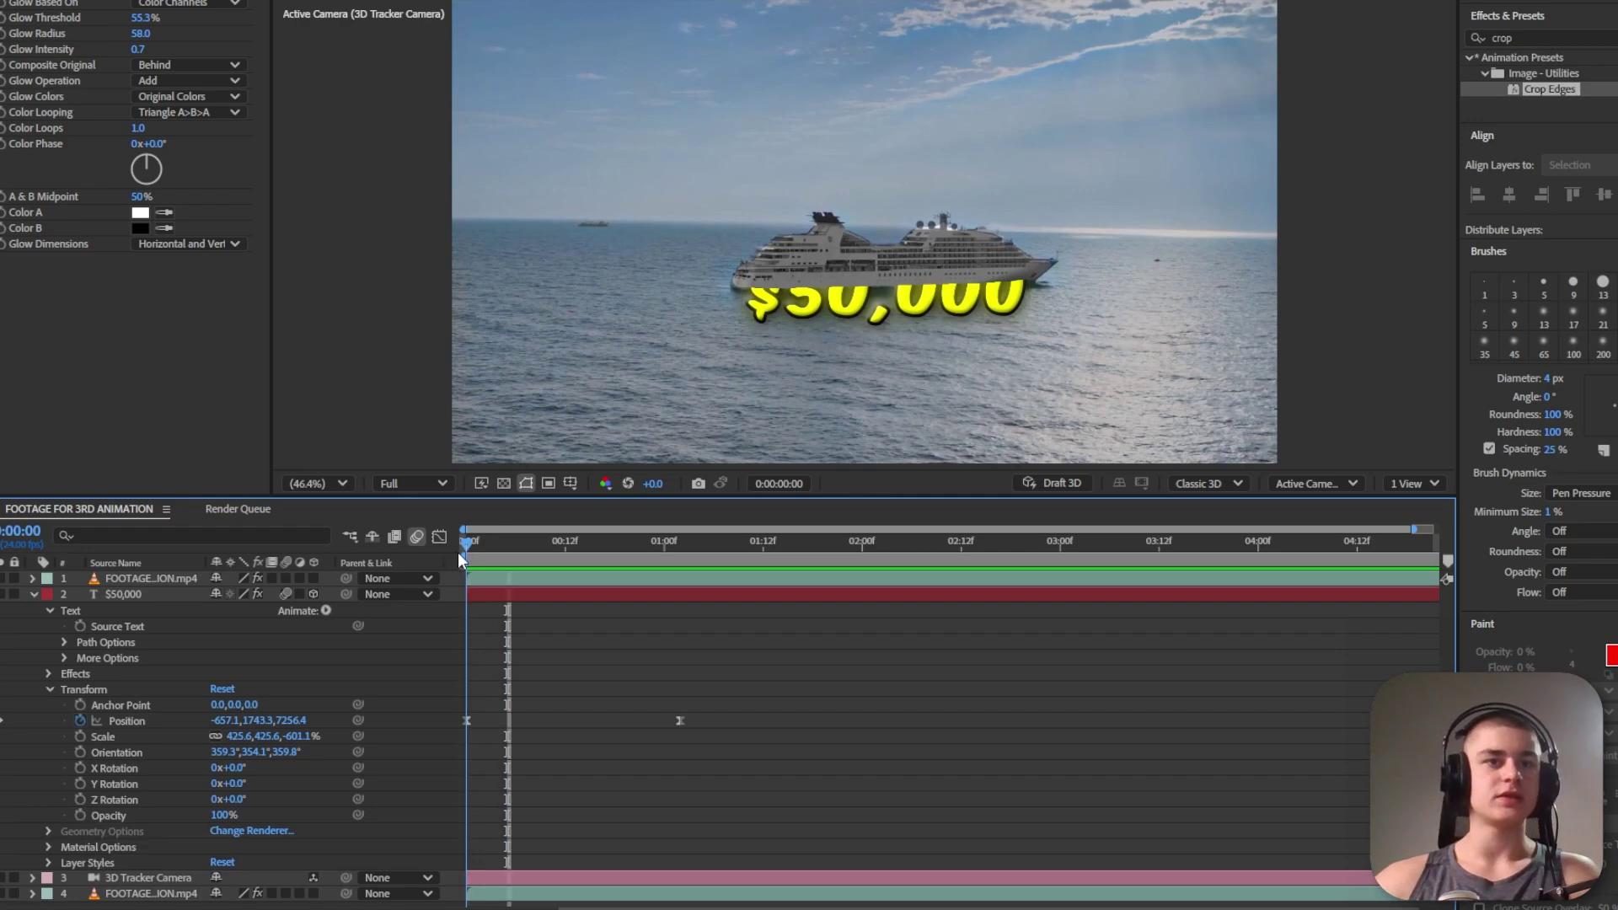
{"action": "left_click", "coordinate": [463, 553]}
{"action": "left_click", "coordinate": [80, 816]}
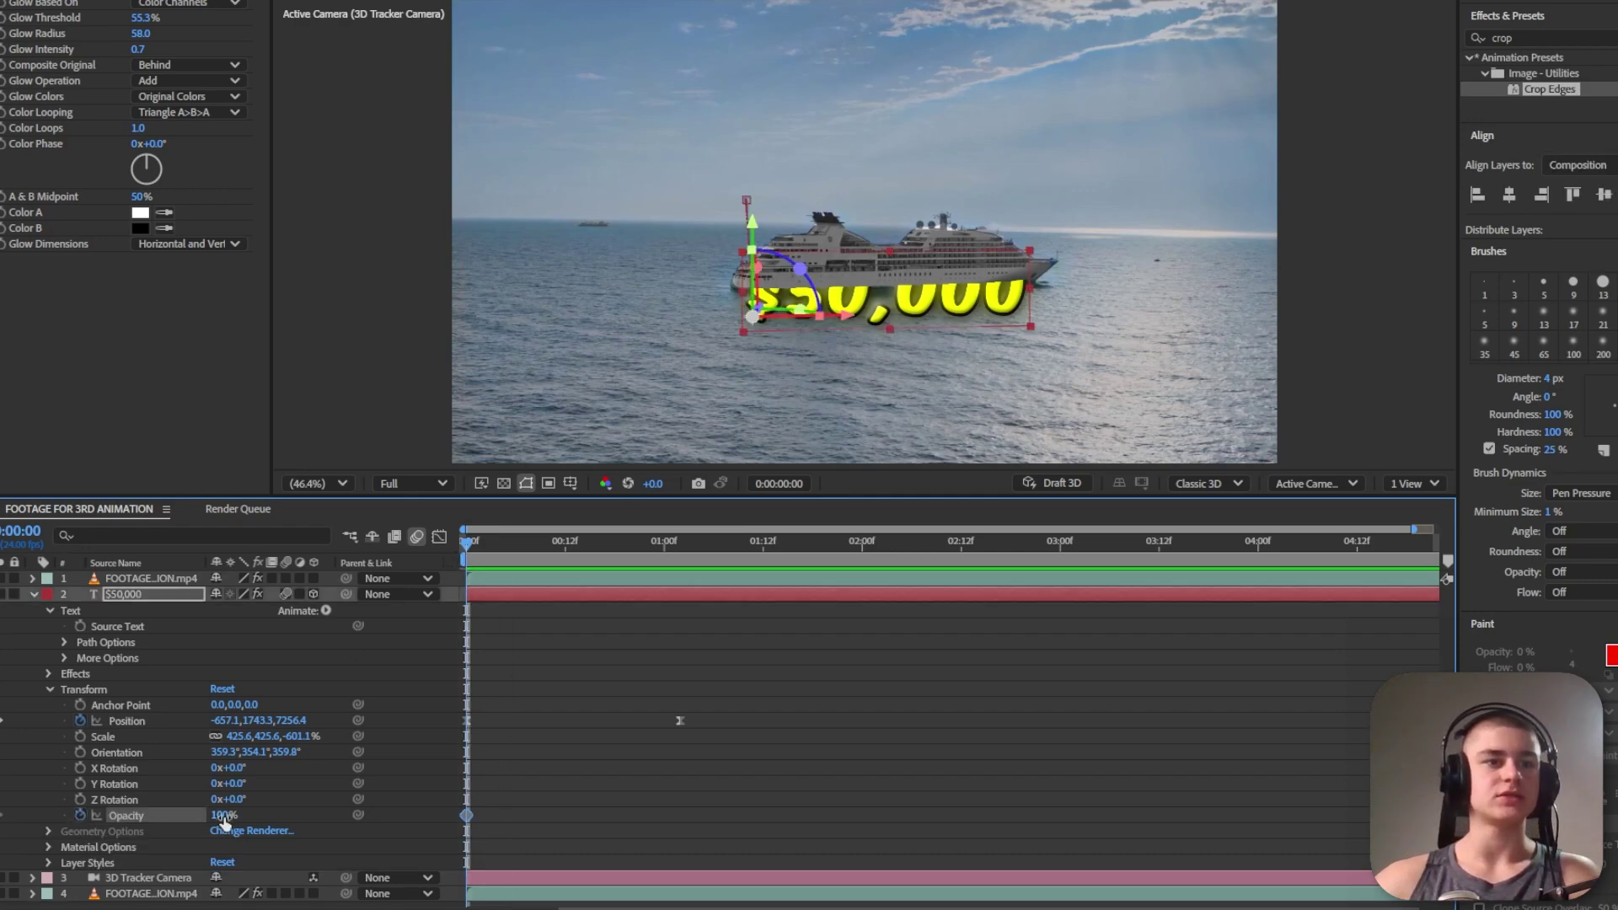
{"action": "left_click_drag", "start_coordinate": [223, 815], "coordinate": [134, 817]}
{"action": "left_click_drag", "start_coordinate": [467, 546], "coordinate": [500, 602]}
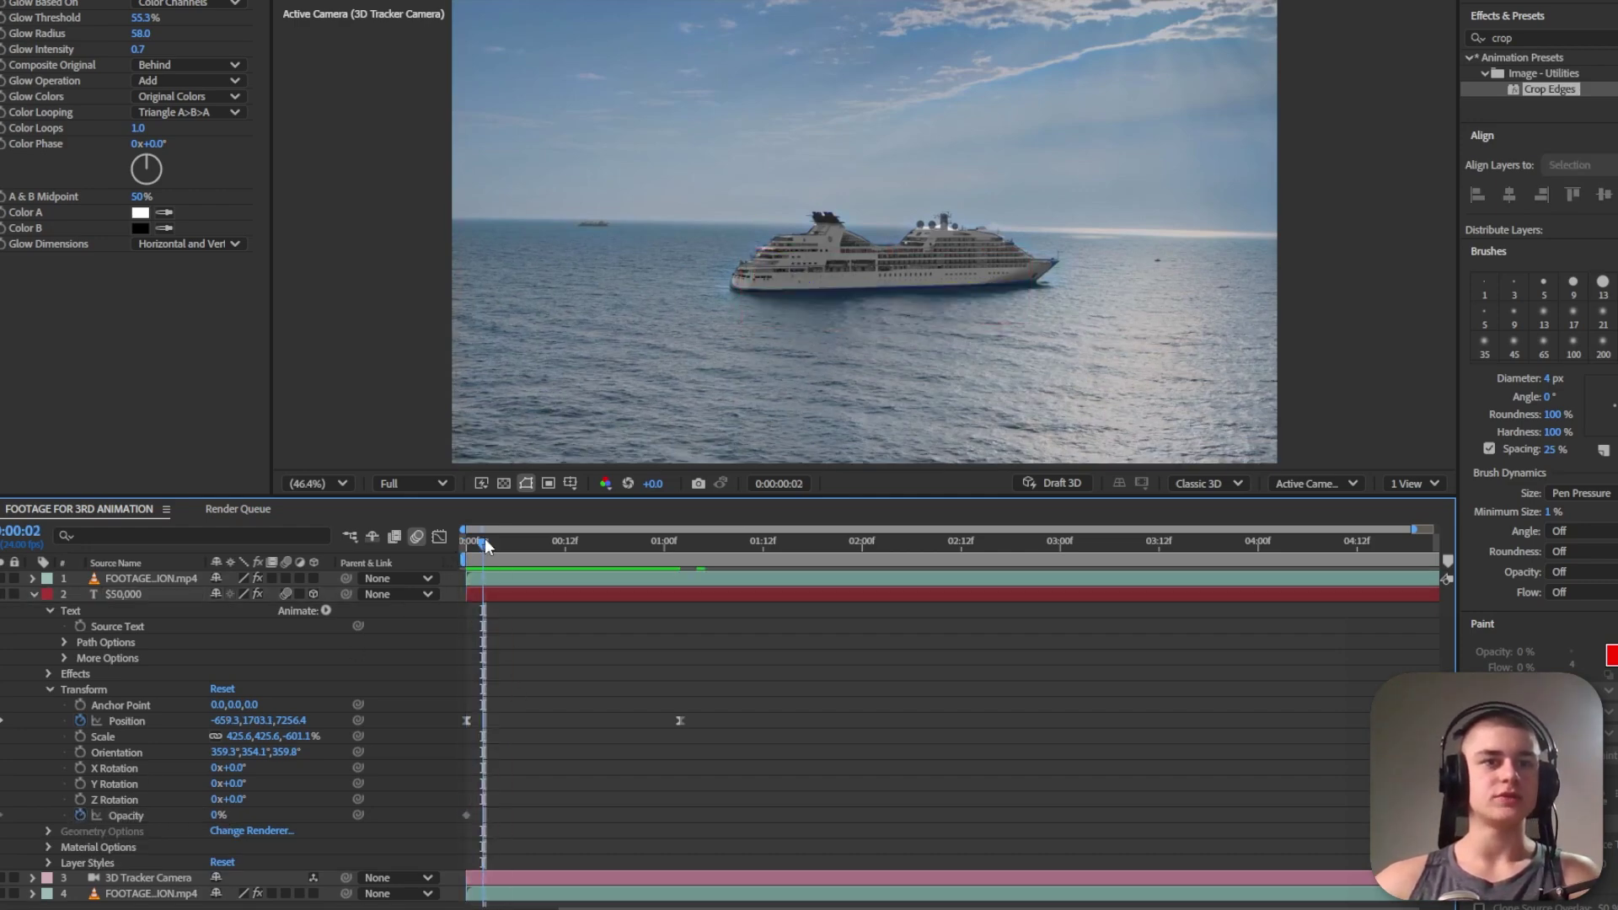
{"action": "left_click_drag", "start_coordinate": [485, 545], "coordinate": [508, 545]}
{"action": "left_click_drag", "start_coordinate": [215, 816], "coordinate": [374, 809]}
{"action": "left_click_drag", "start_coordinate": [508, 548], "coordinate": [466, 590]}
{"action": "key", "text": "space"}
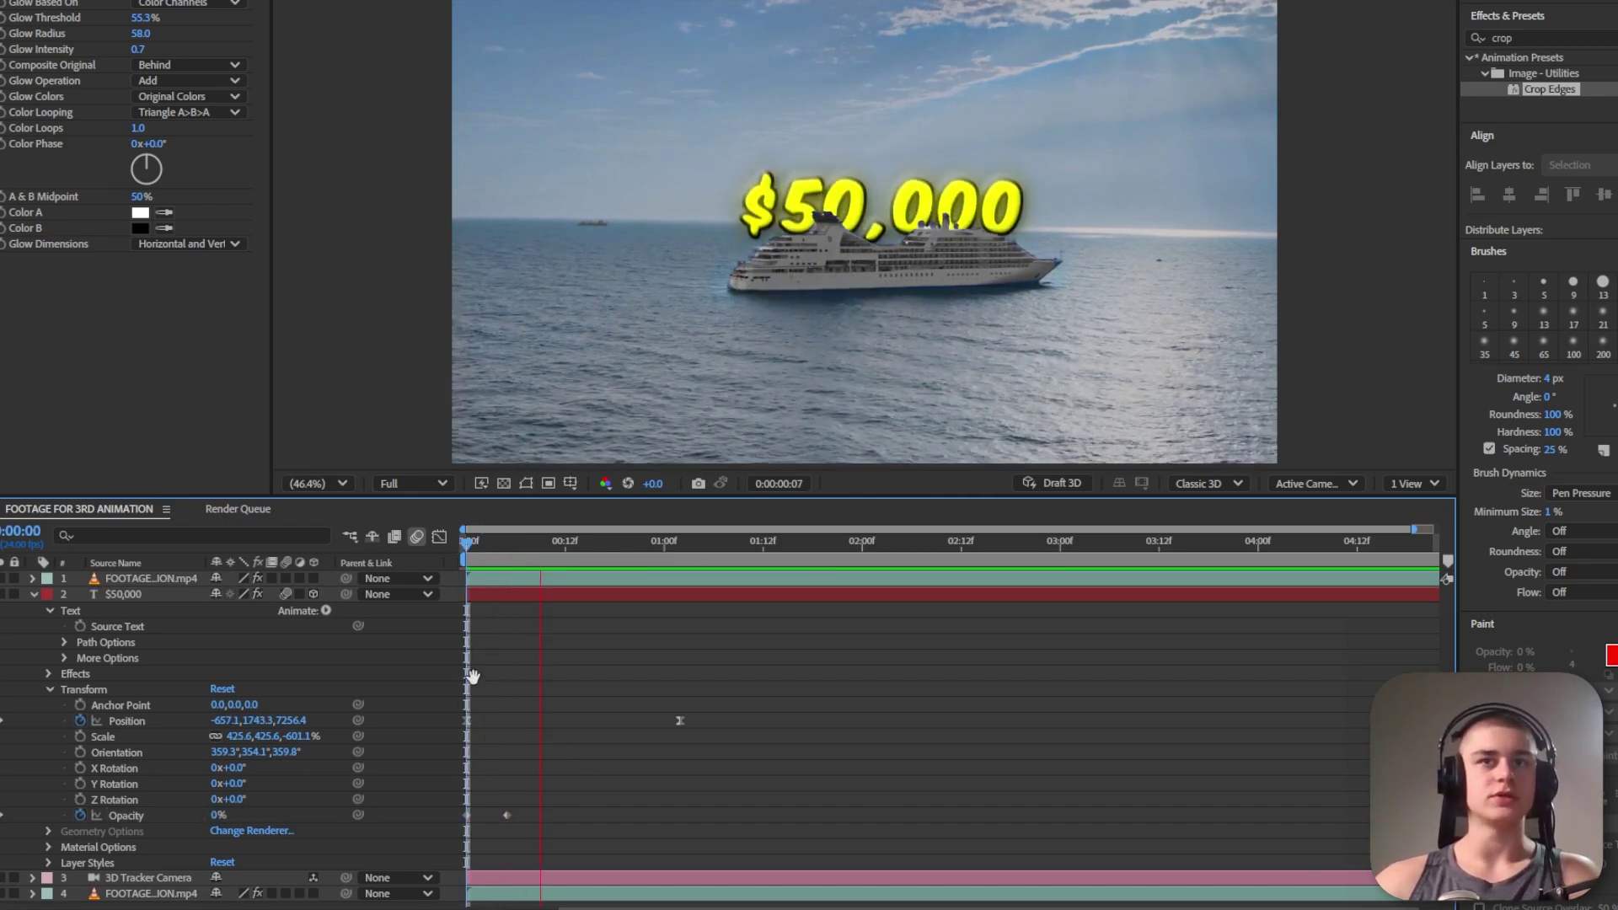
{"action": "key", "text": "space"}
Shift the text's Opacity keyframes to about frames 3 and 8, delay the first one slightly more, and preview the timing
{"action": "left_click_drag", "start_coordinate": [589, 782], "coordinate": [544, 822]}
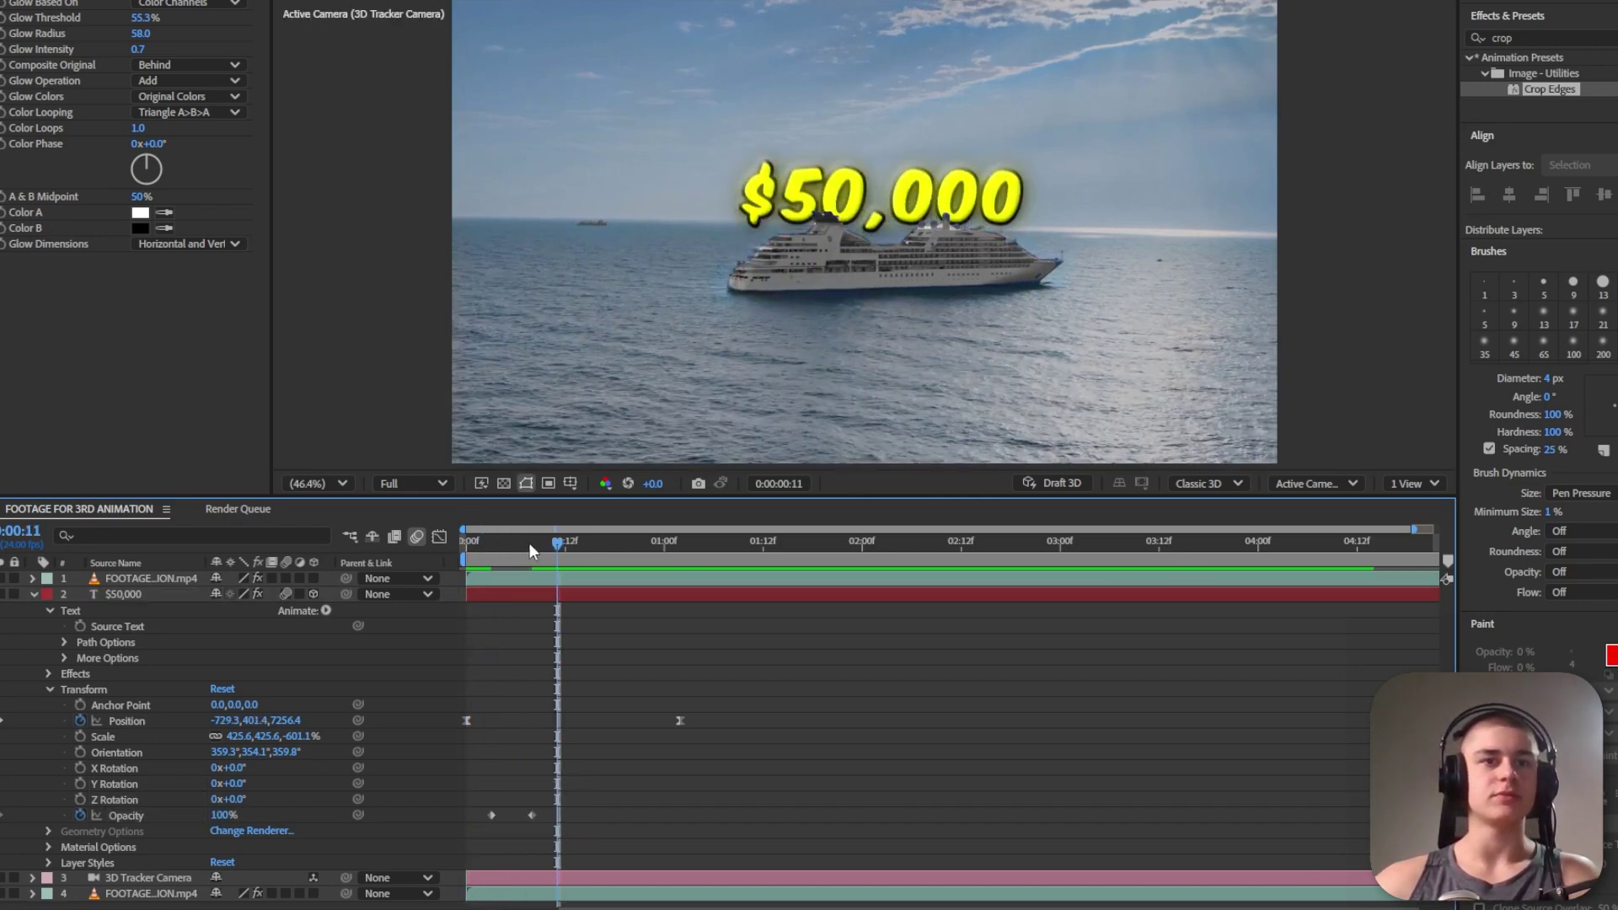
{"action": "left_click_drag", "start_coordinate": [529, 544], "coordinate": [467, 556]}
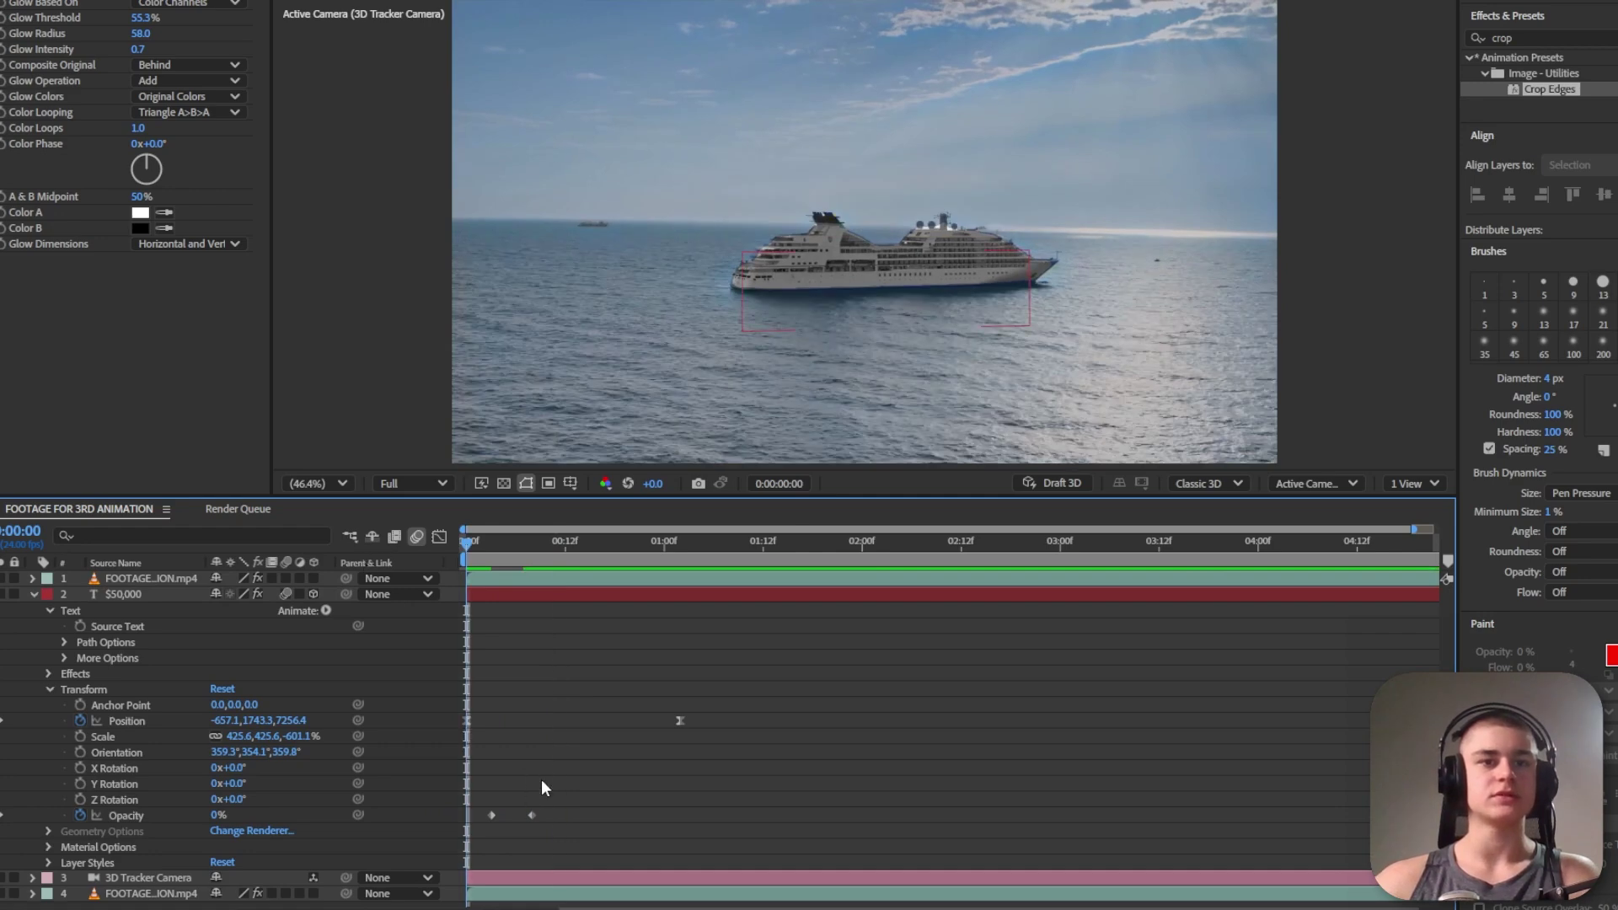
{"action": "key", "text": "space"}
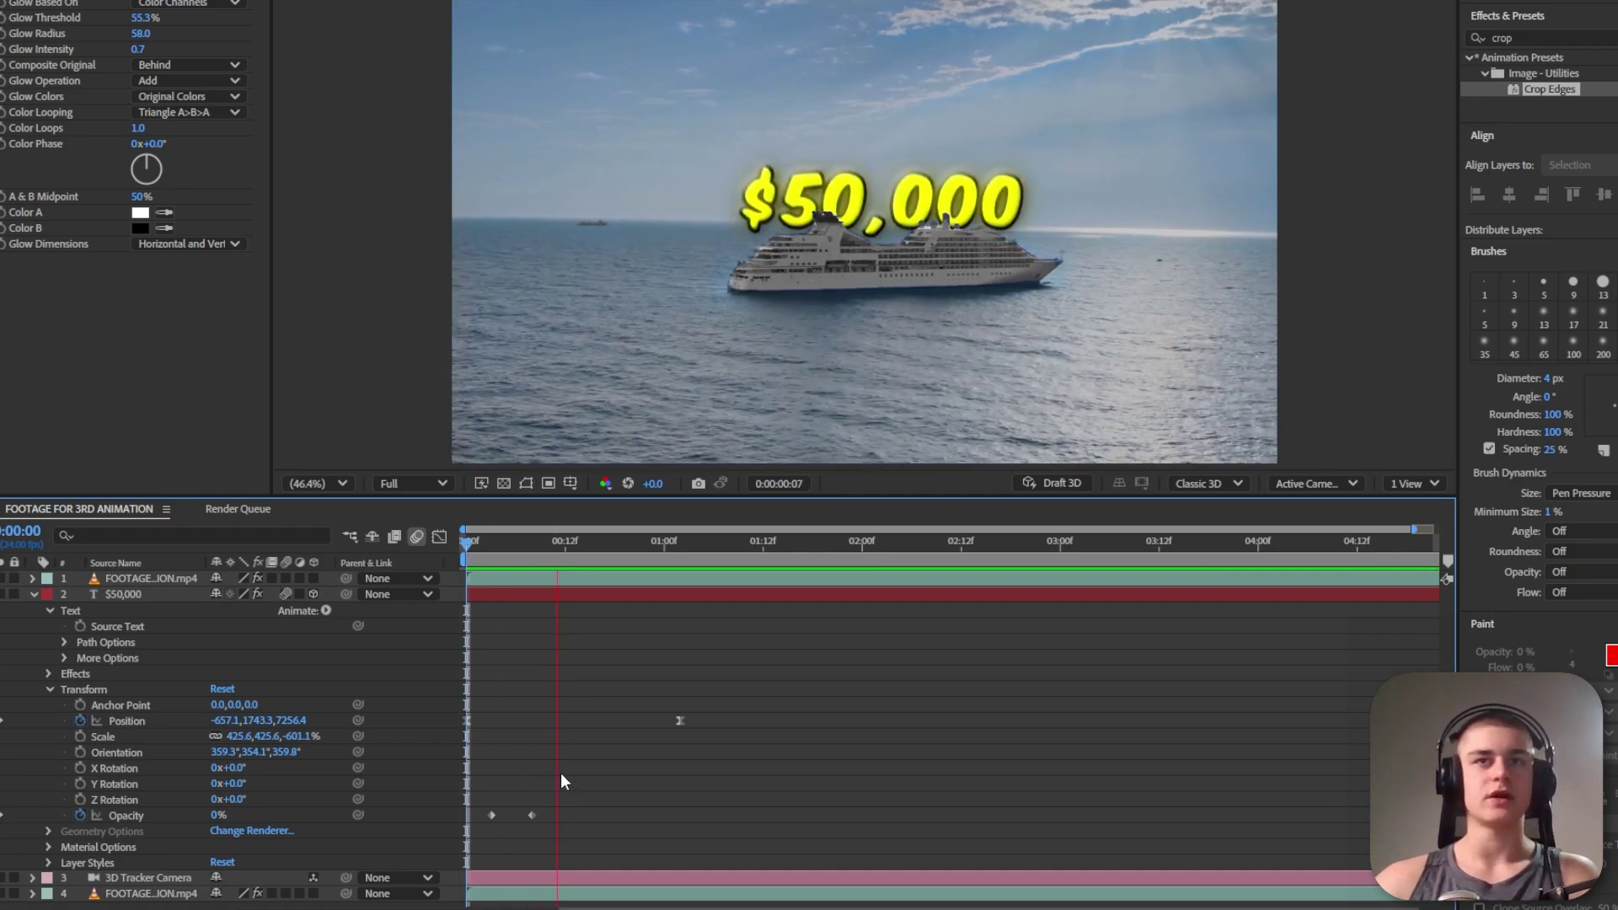
{"action": "key", "text": "space"}
{"action": "left_click_drag", "start_coordinate": [493, 815], "coordinate": [506, 815]}
{"action": "key", "text": "Home"}
{"action": "key", "text": "space"}
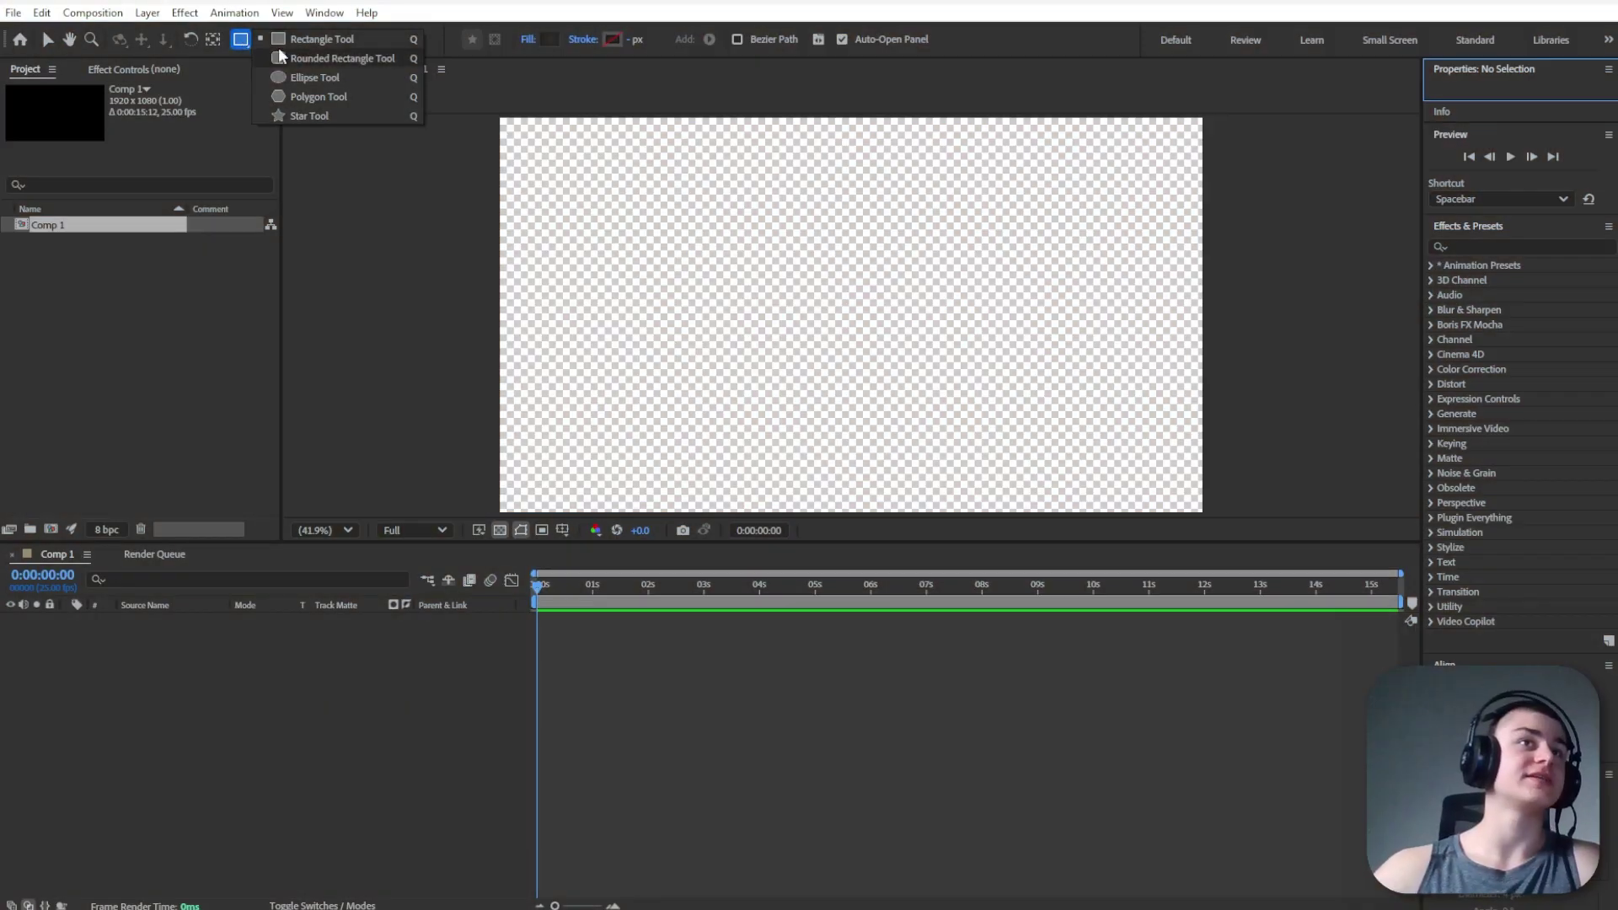
Set up the Rounded Rectangle tool in Comp 1 with no fill and a yellow EFFE00 stroke, 24 px wide
{"action": "left_click", "coordinate": [281, 61]}
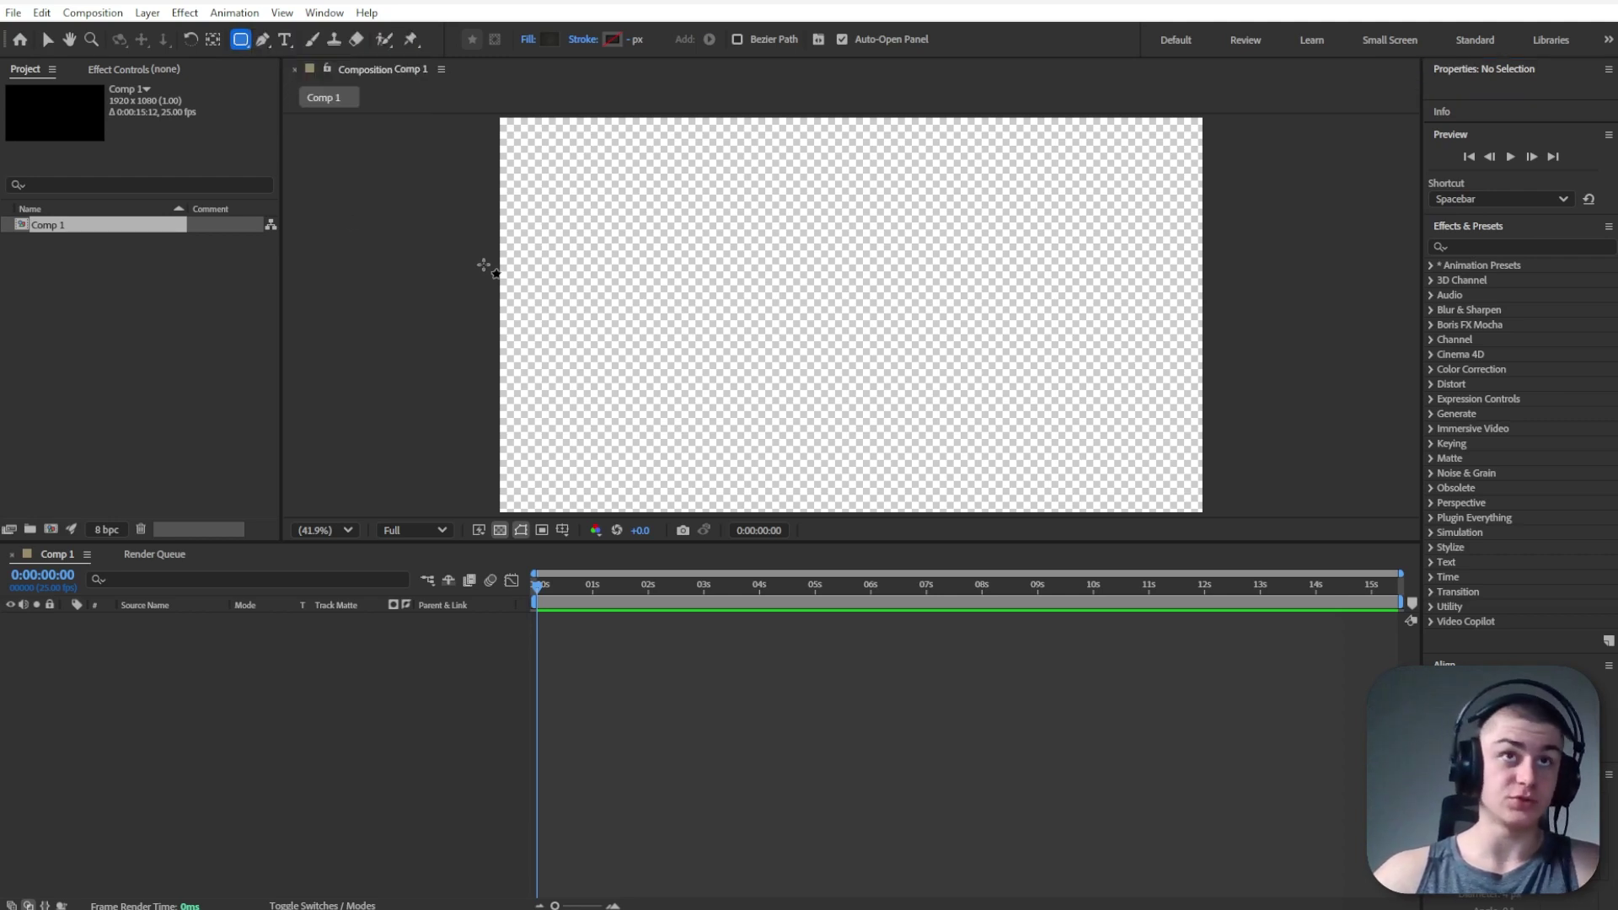
{"action": "left_click", "coordinate": [529, 39]}
{"action": "left_click", "coordinate": [700, 319]}
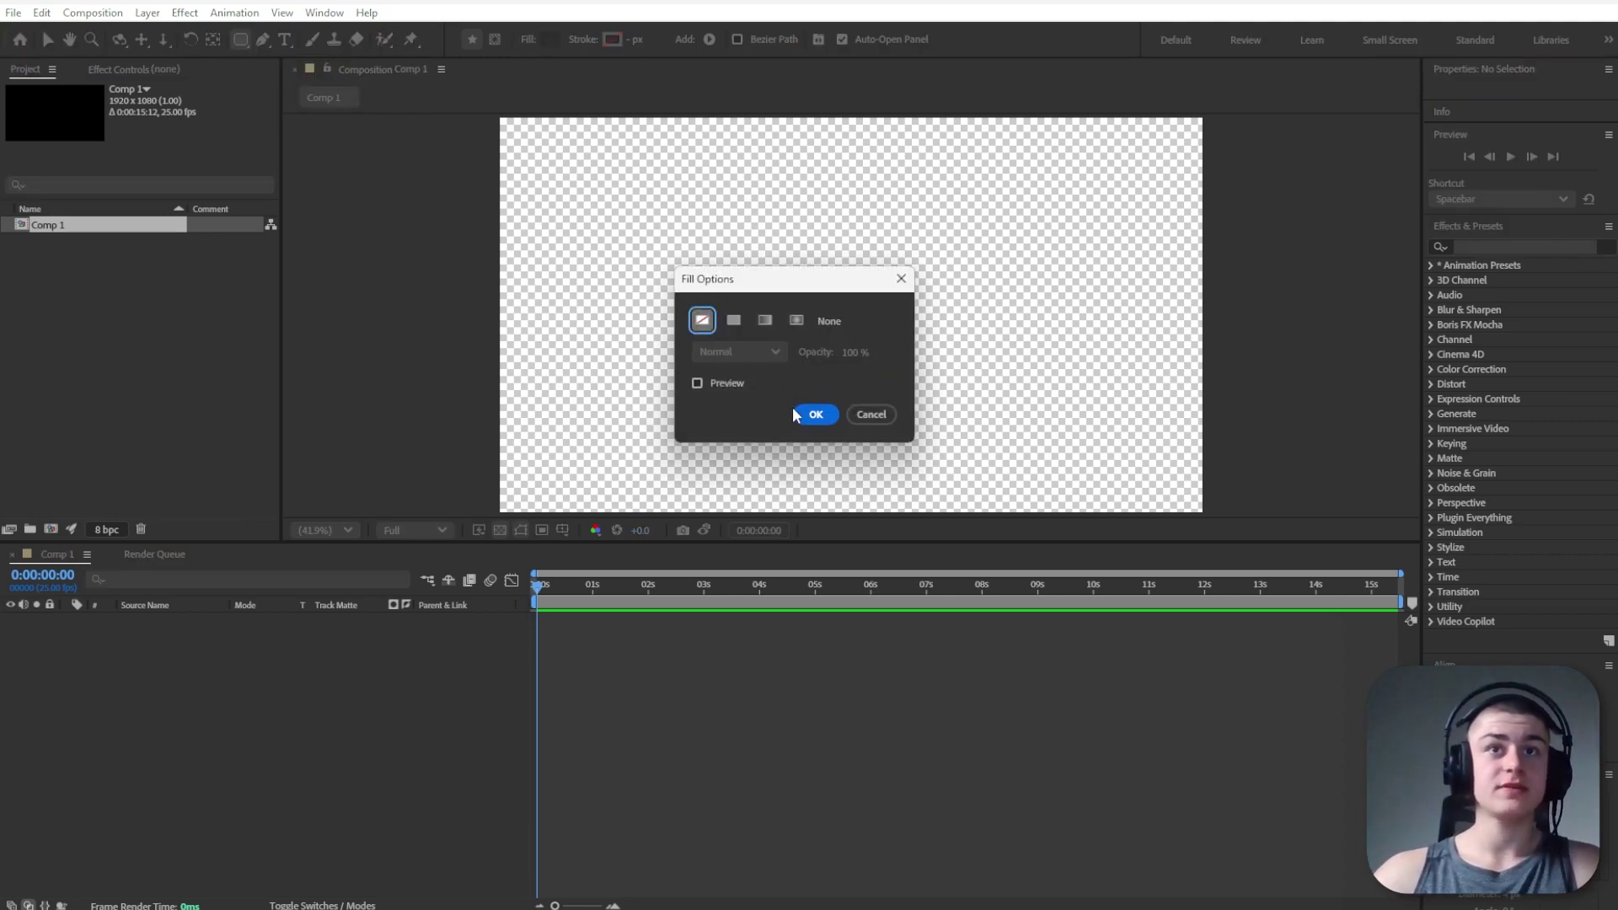
{"action": "left_click", "coordinate": [815, 414]}
{"action": "left_click", "coordinate": [611, 40]}
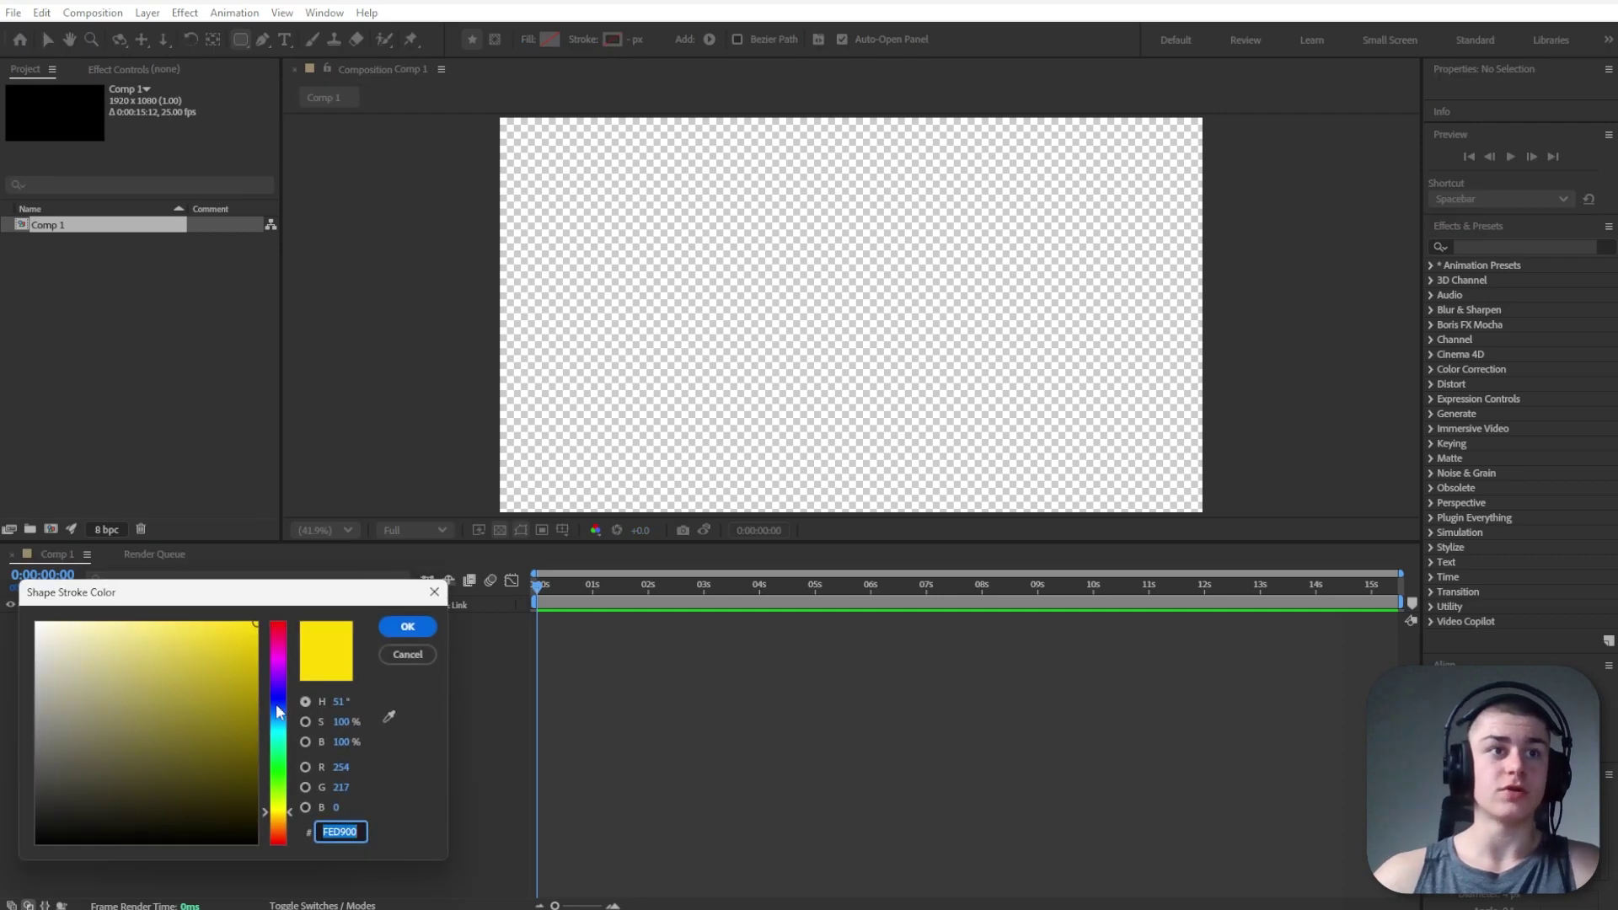
{"action": "left_click_drag", "start_coordinate": [281, 811], "coordinate": [284, 806]}
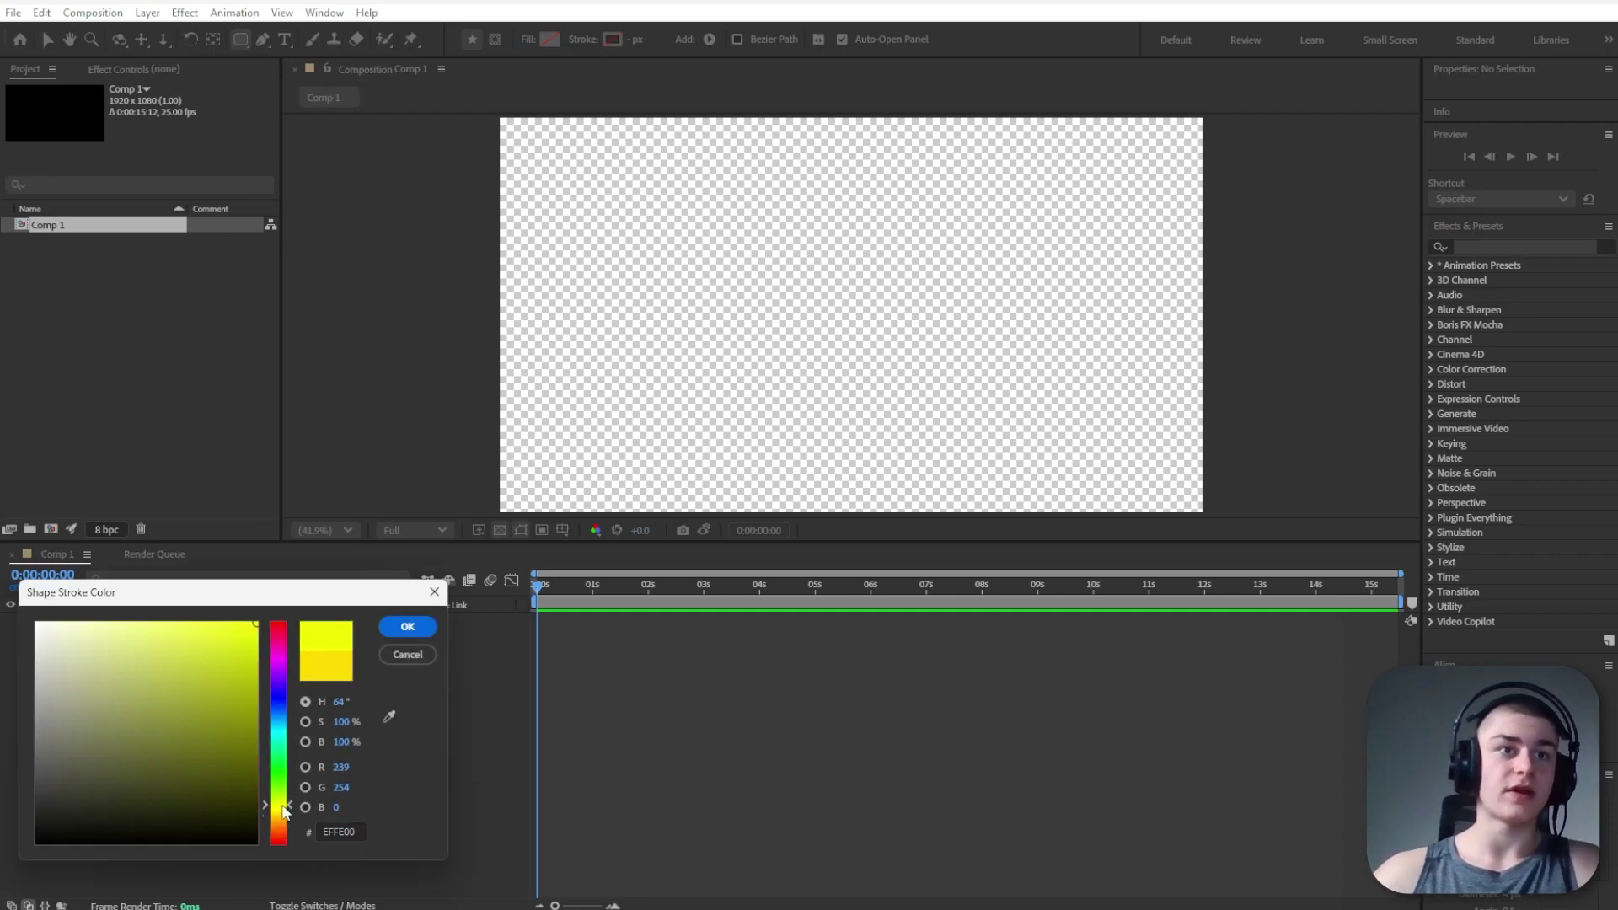
{"action": "left_click", "coordinate": [423, 627]}
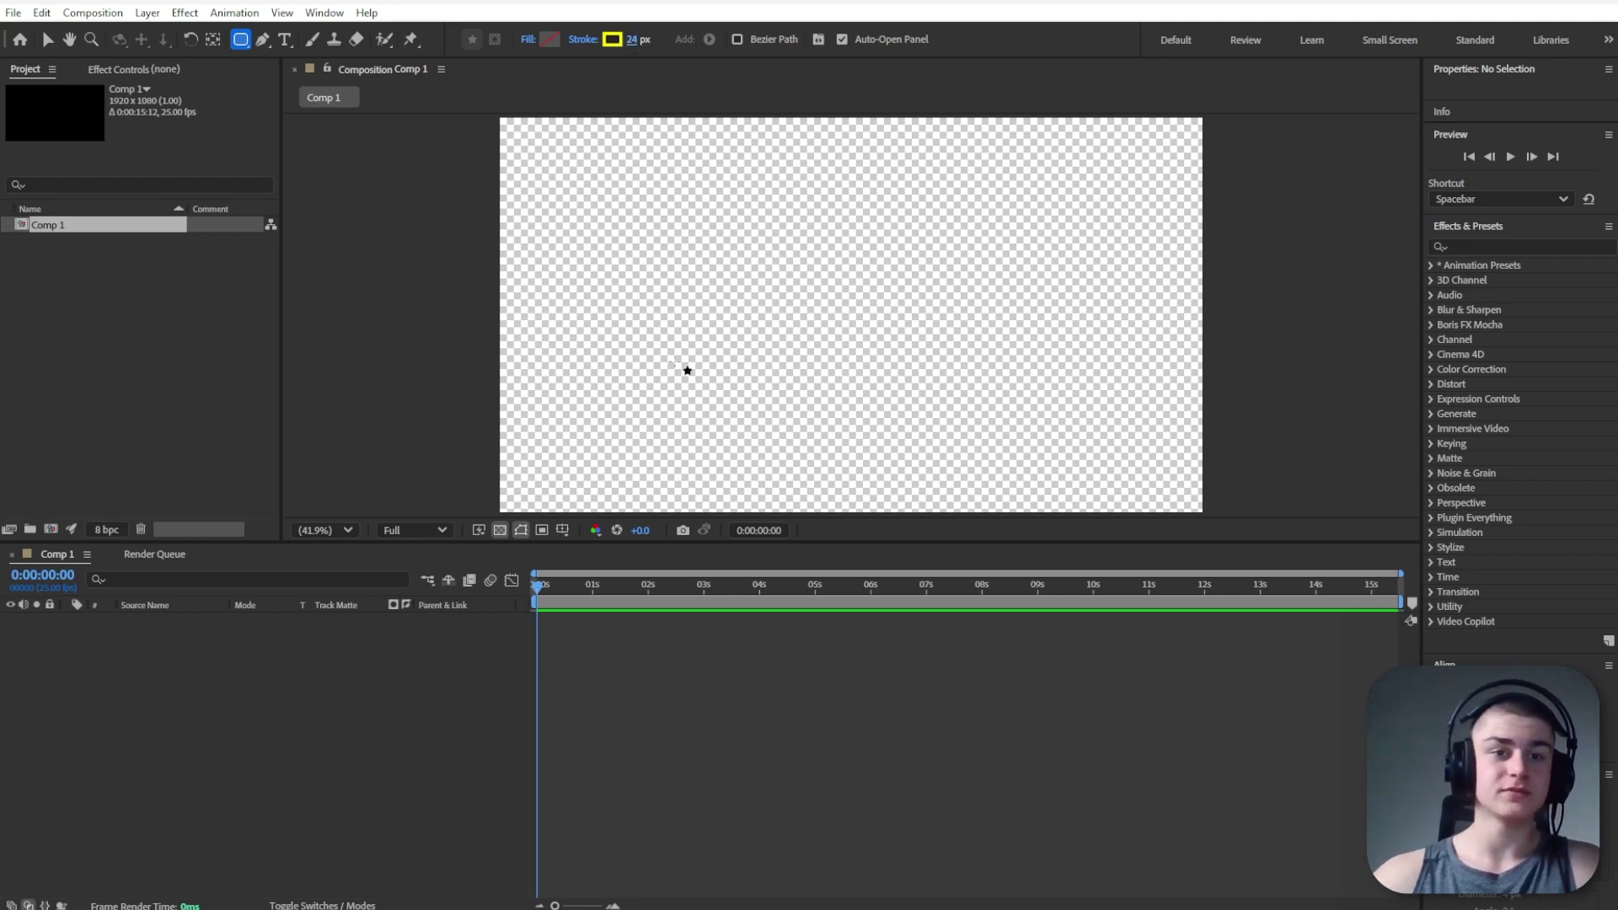
Draw a tall rounded rectangle in the left part of the composition and centre it vertically
{"action": "left_click_drag", "start_coordinate": [545, 206], "coordinate": [683, 397]}
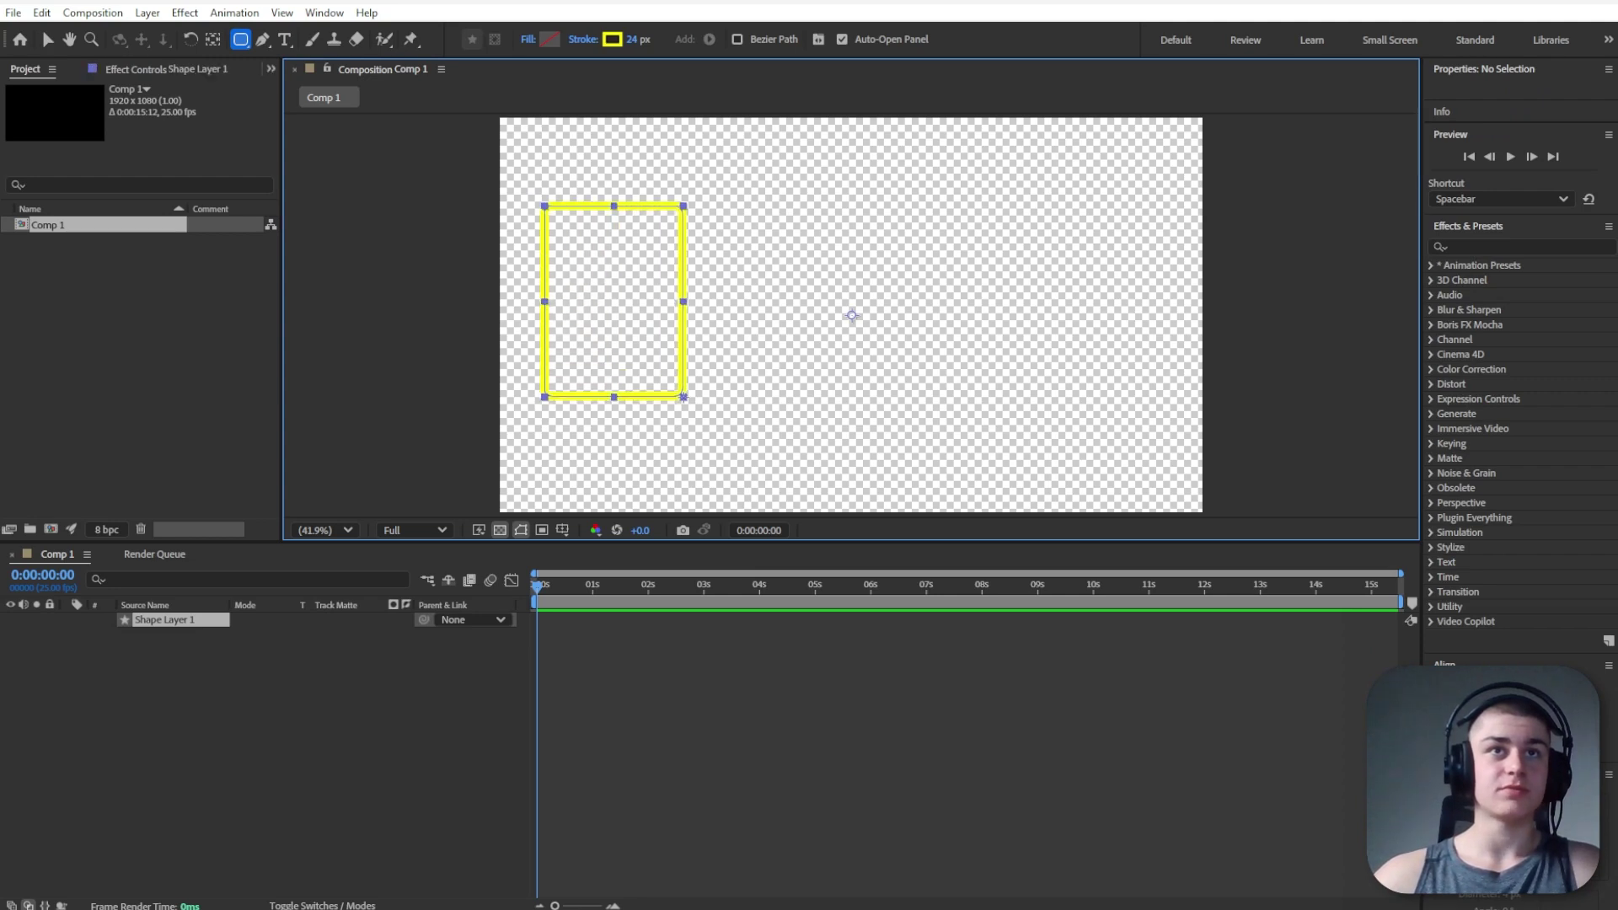
{"action": "scroll", "coordinate": [1580, 396], "scroll_direction": "down", "scroll_amount": 4}
{"action": "left_click", "coordinate": [1559, 369]}
Add a Bevel and Emboss layer style to the rounded rectangle and set its Size to 18
{"action": "right_click", "coordinate": [180, 624]}
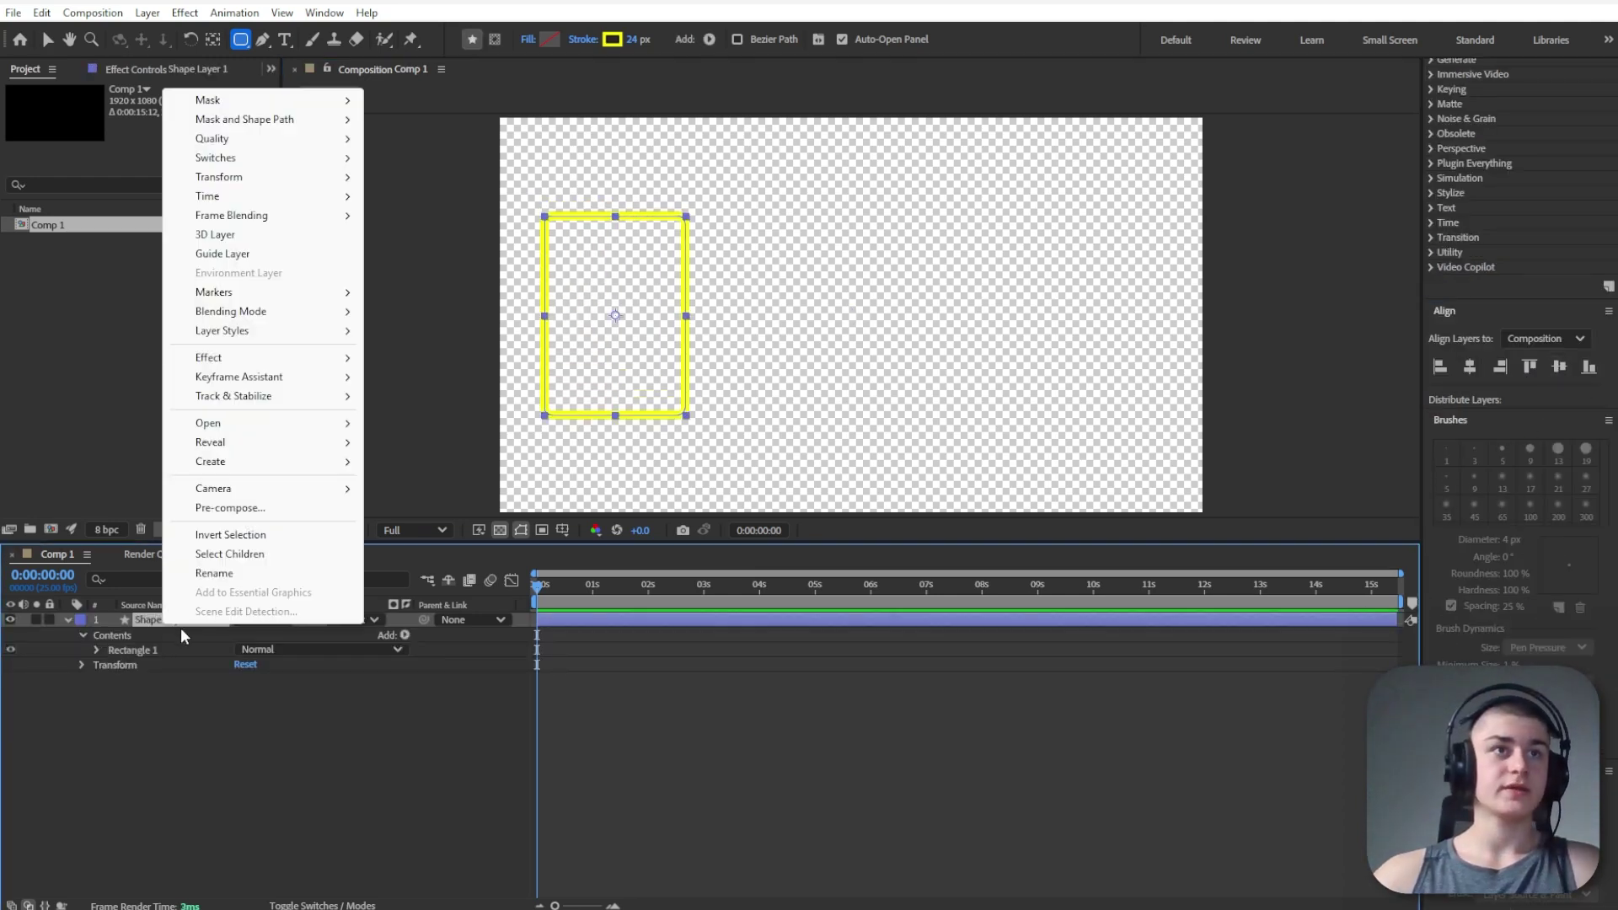
{"action": "mouse_move", "coordinate": [273, 339]}
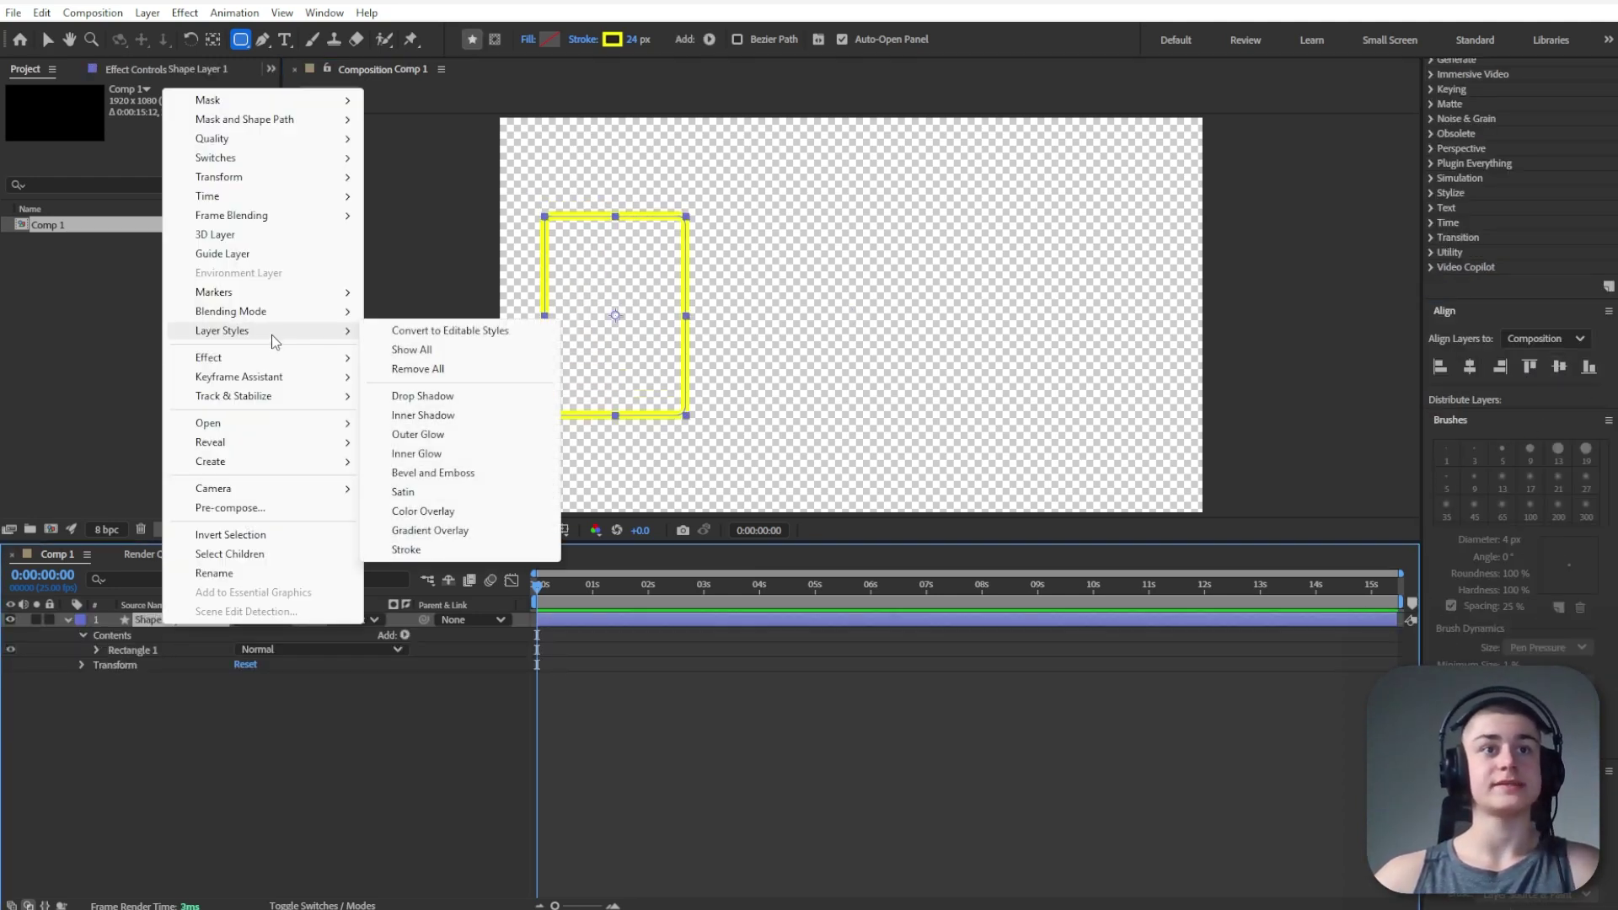
{"action": "left_click", "coordinate": [426, 475]}
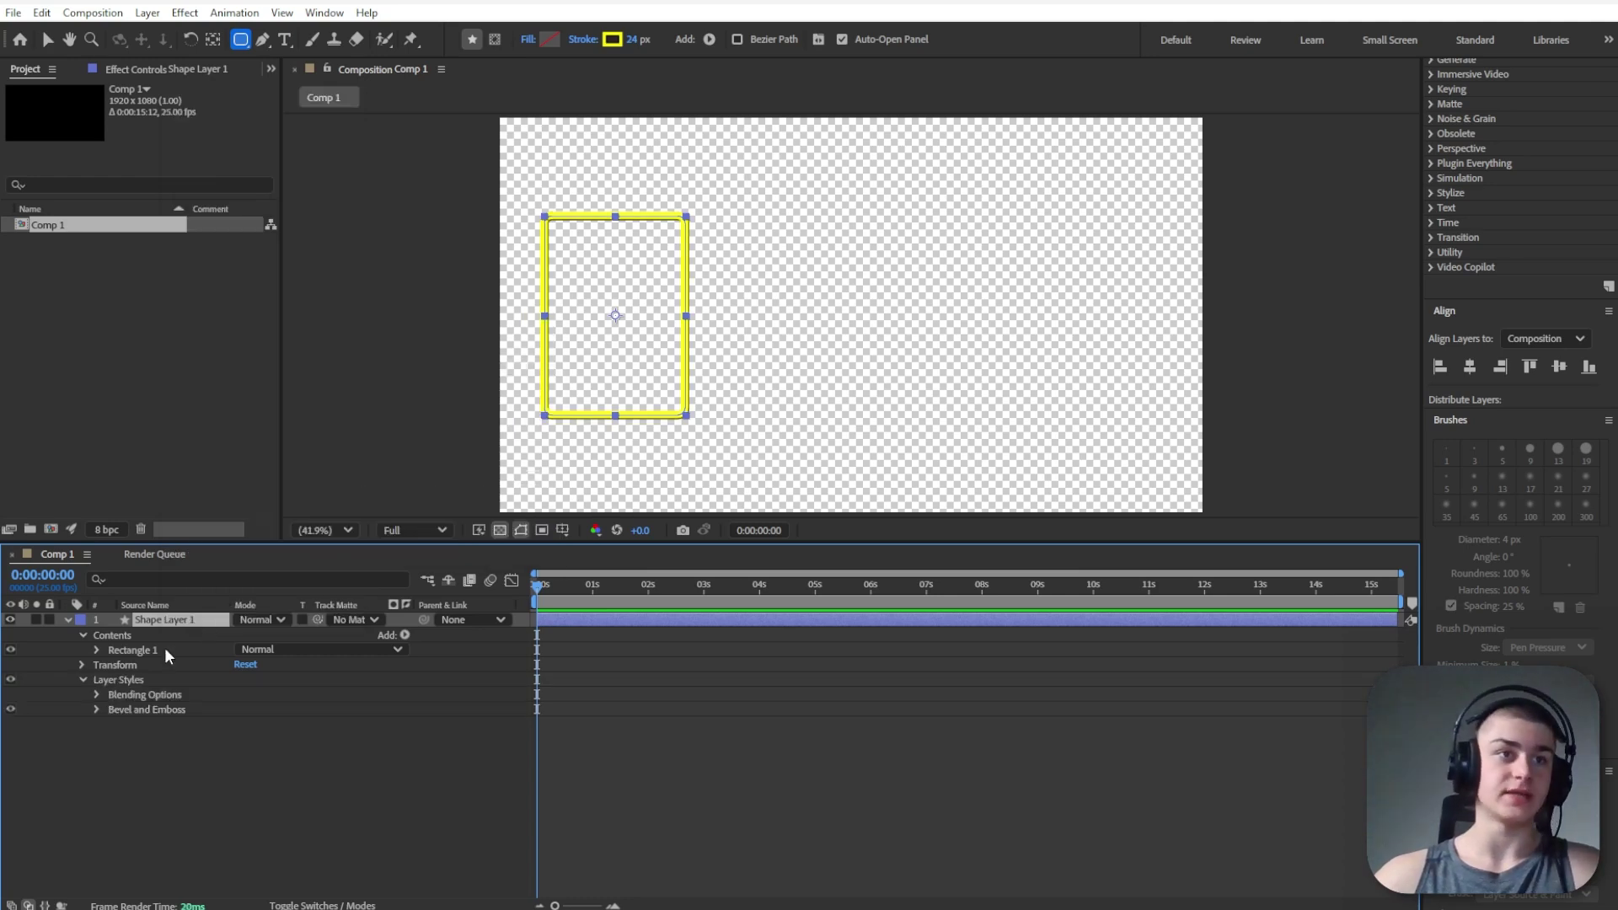
{"action": "left_click", "coordinate": [95, 709]}
{"action": "scroll", "coordinate": [169, 758], "scroll_direction": "down", "scroll_amount": 1}
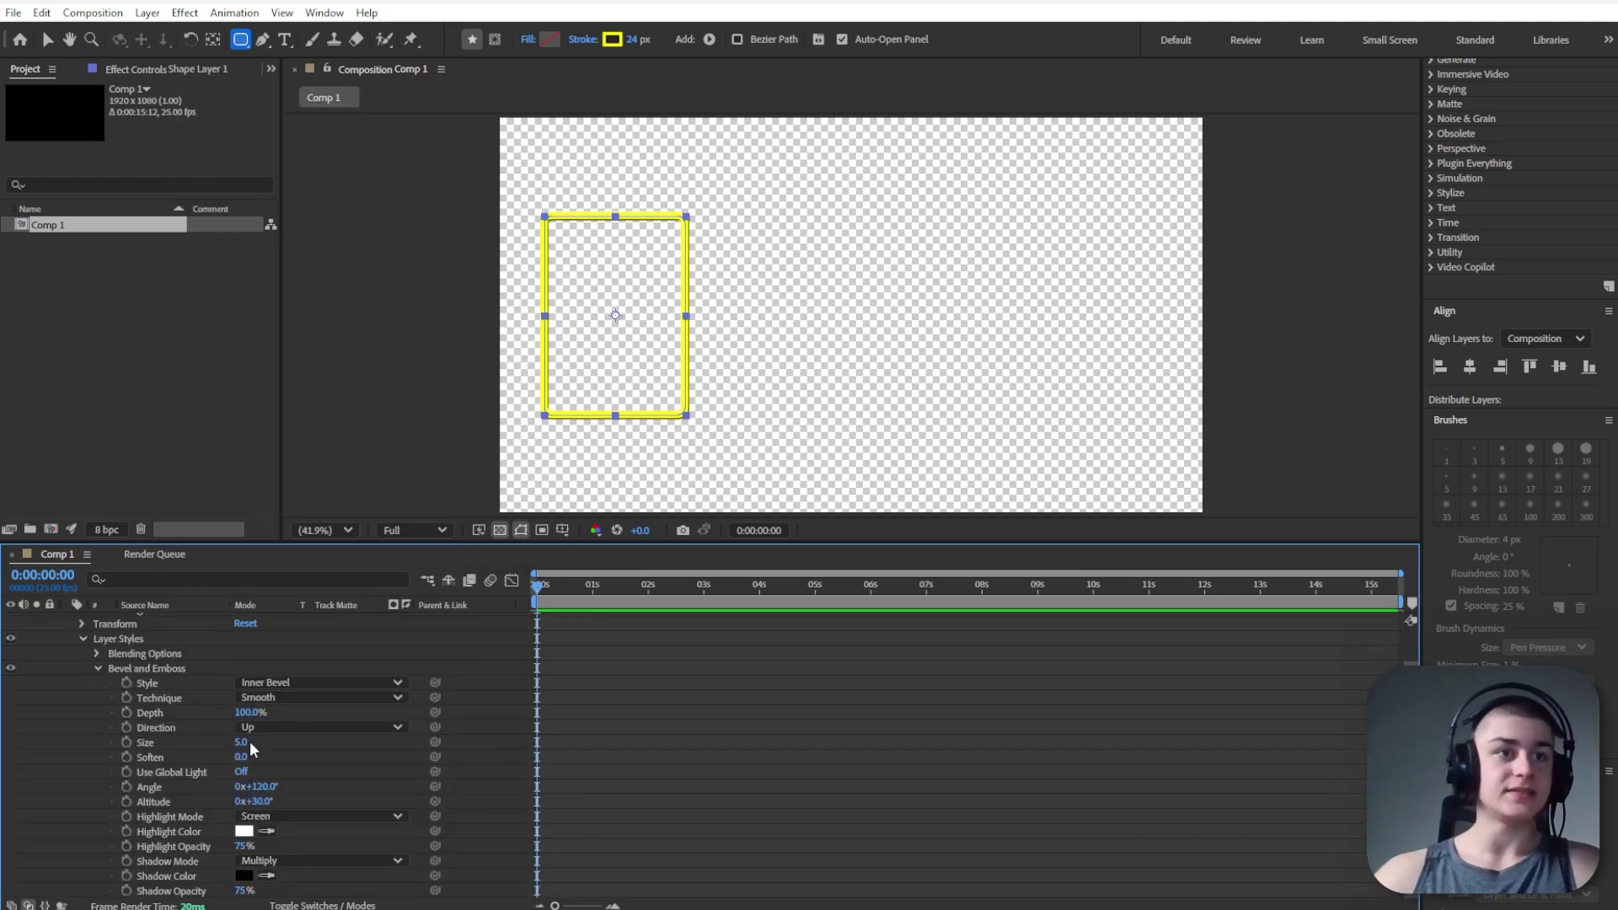
{"action": "left_click_drag", "start_coordinate": [243, 743], "coordinate": [255, 743]}
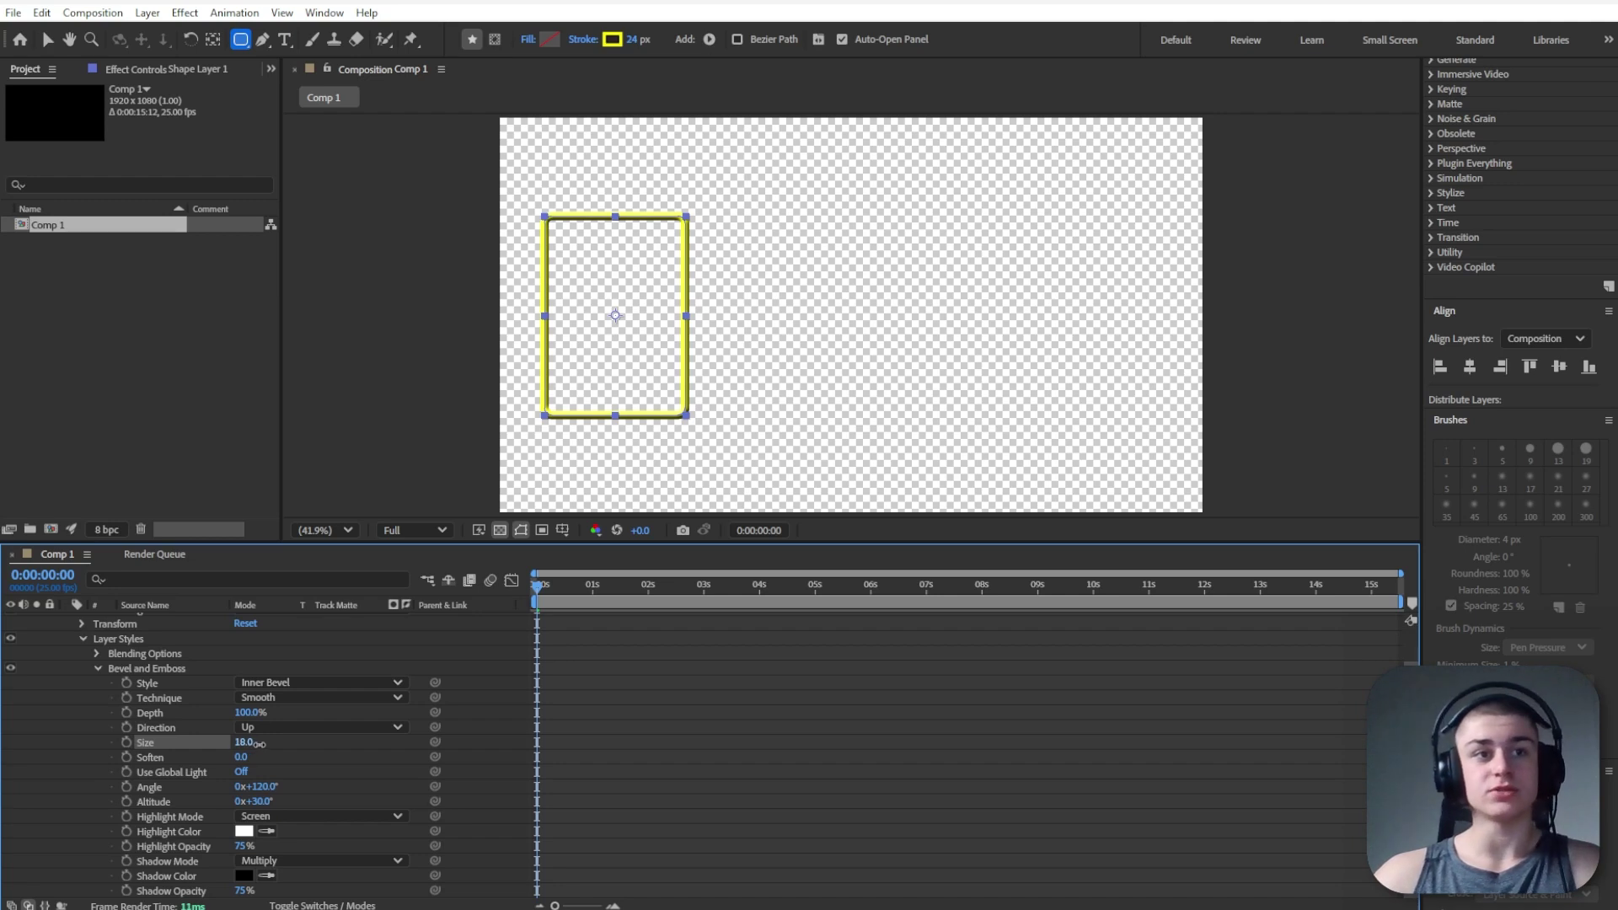
{"action": "left_click", "coordinate": [595, 790]}
{"action": "scroll", "coordinate": [594, 790], "scroll_direction": "up", "scroll_amount": 1}
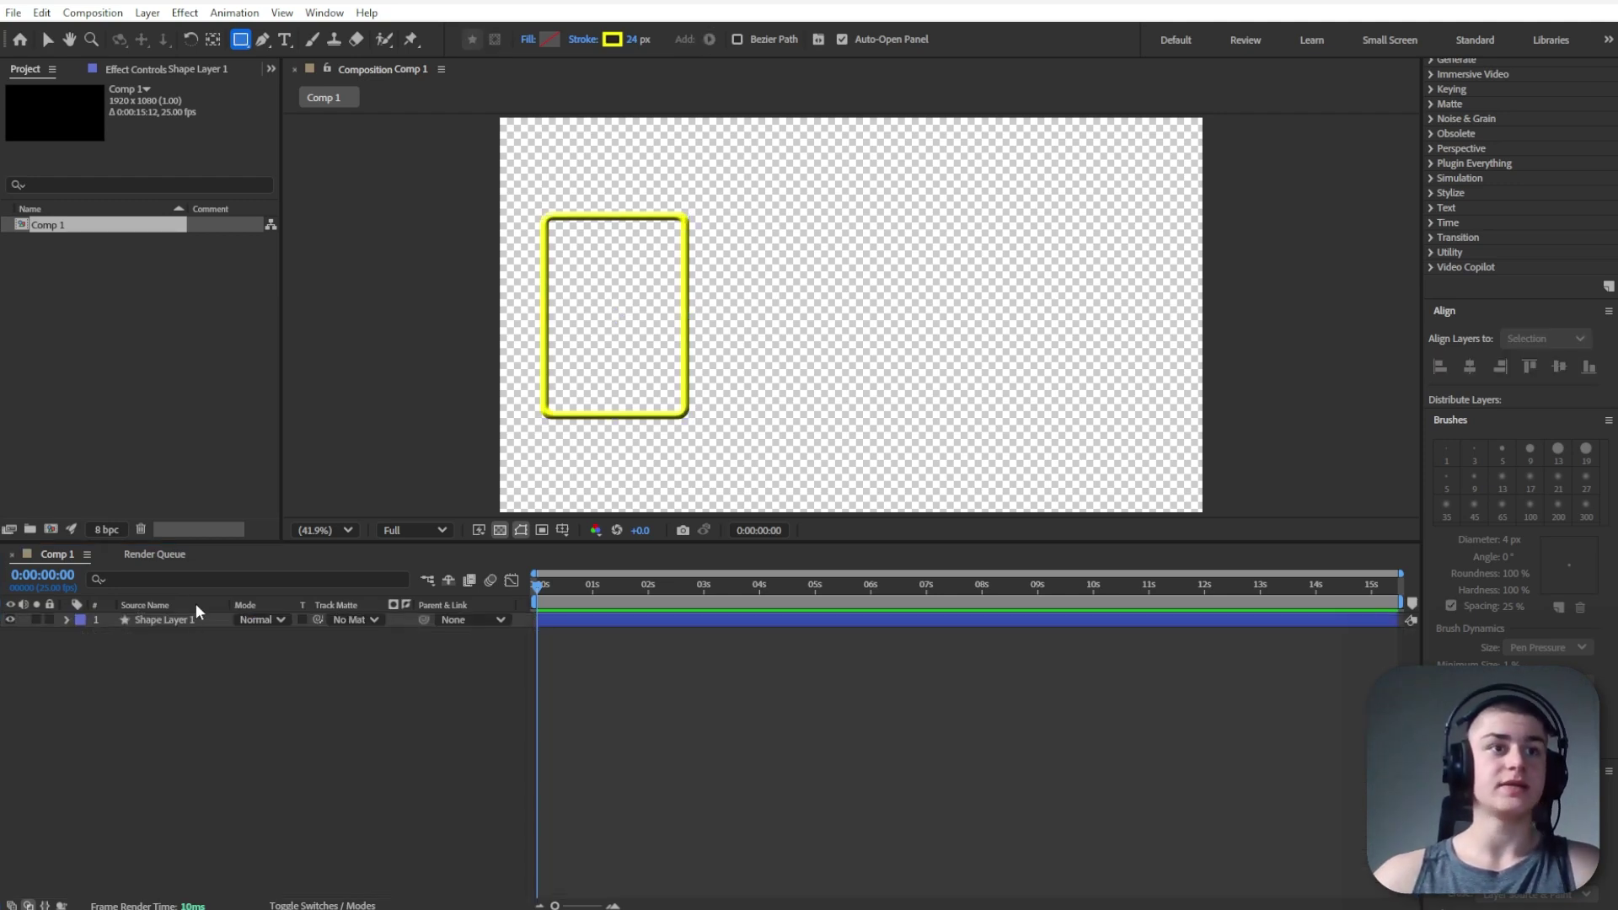
Duplicate the rounded rectangle layer and give the copy no stroke and a solid black fill
{"action": "left_click", "coordinate": [192, 620]}
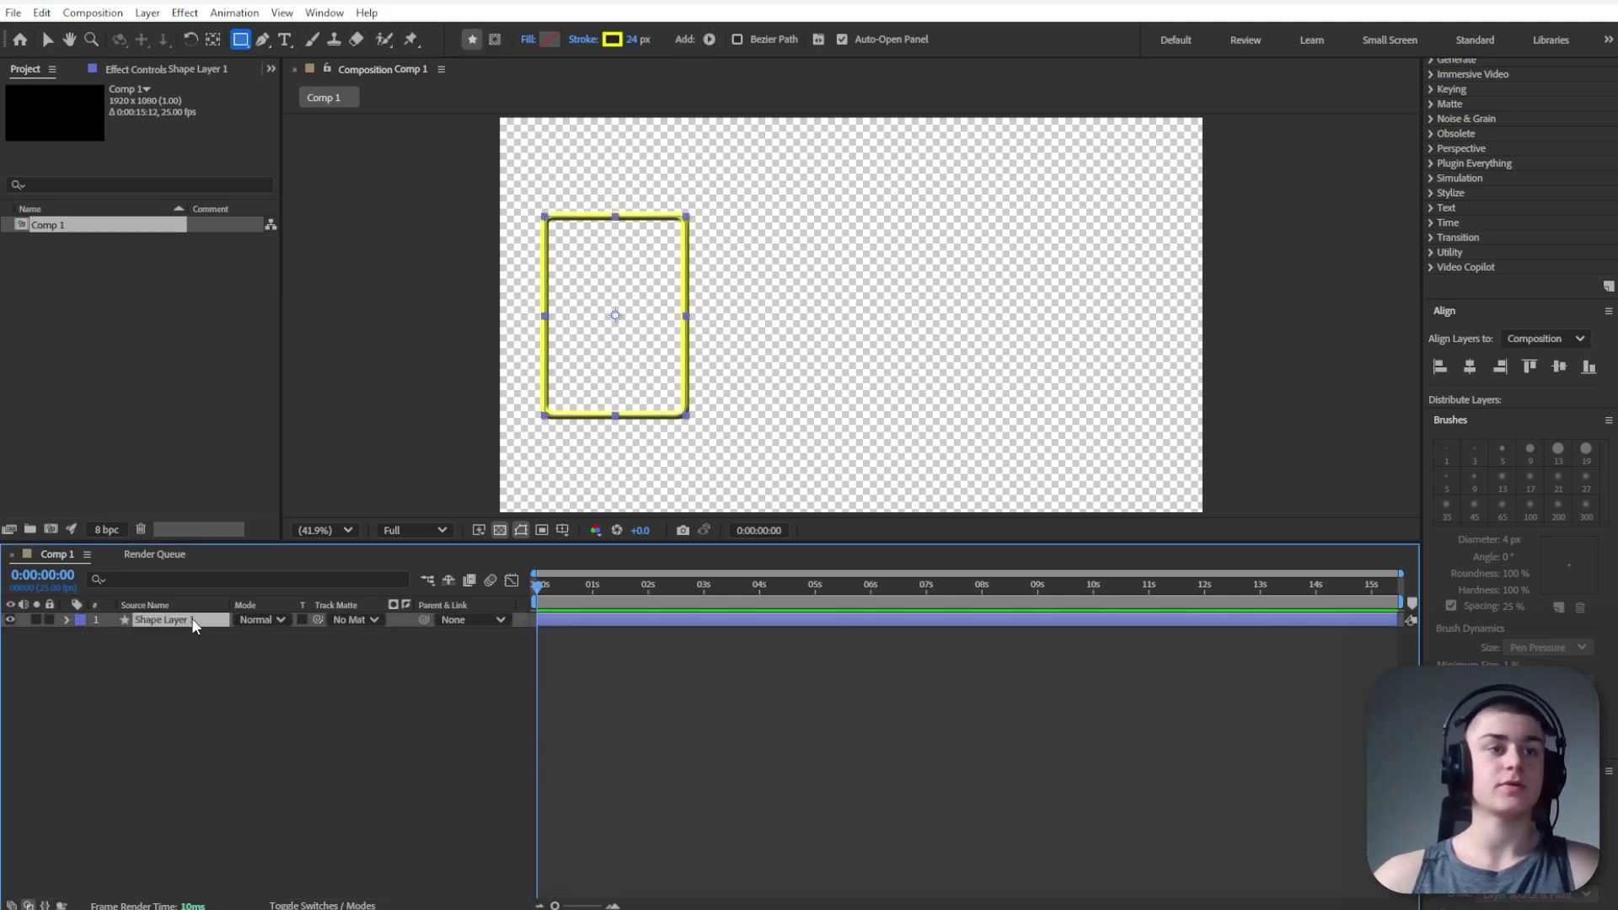
{"action": "key", "text": "ctrl+d"}
{"action": "left_click", "coordinate": [181, 622]}
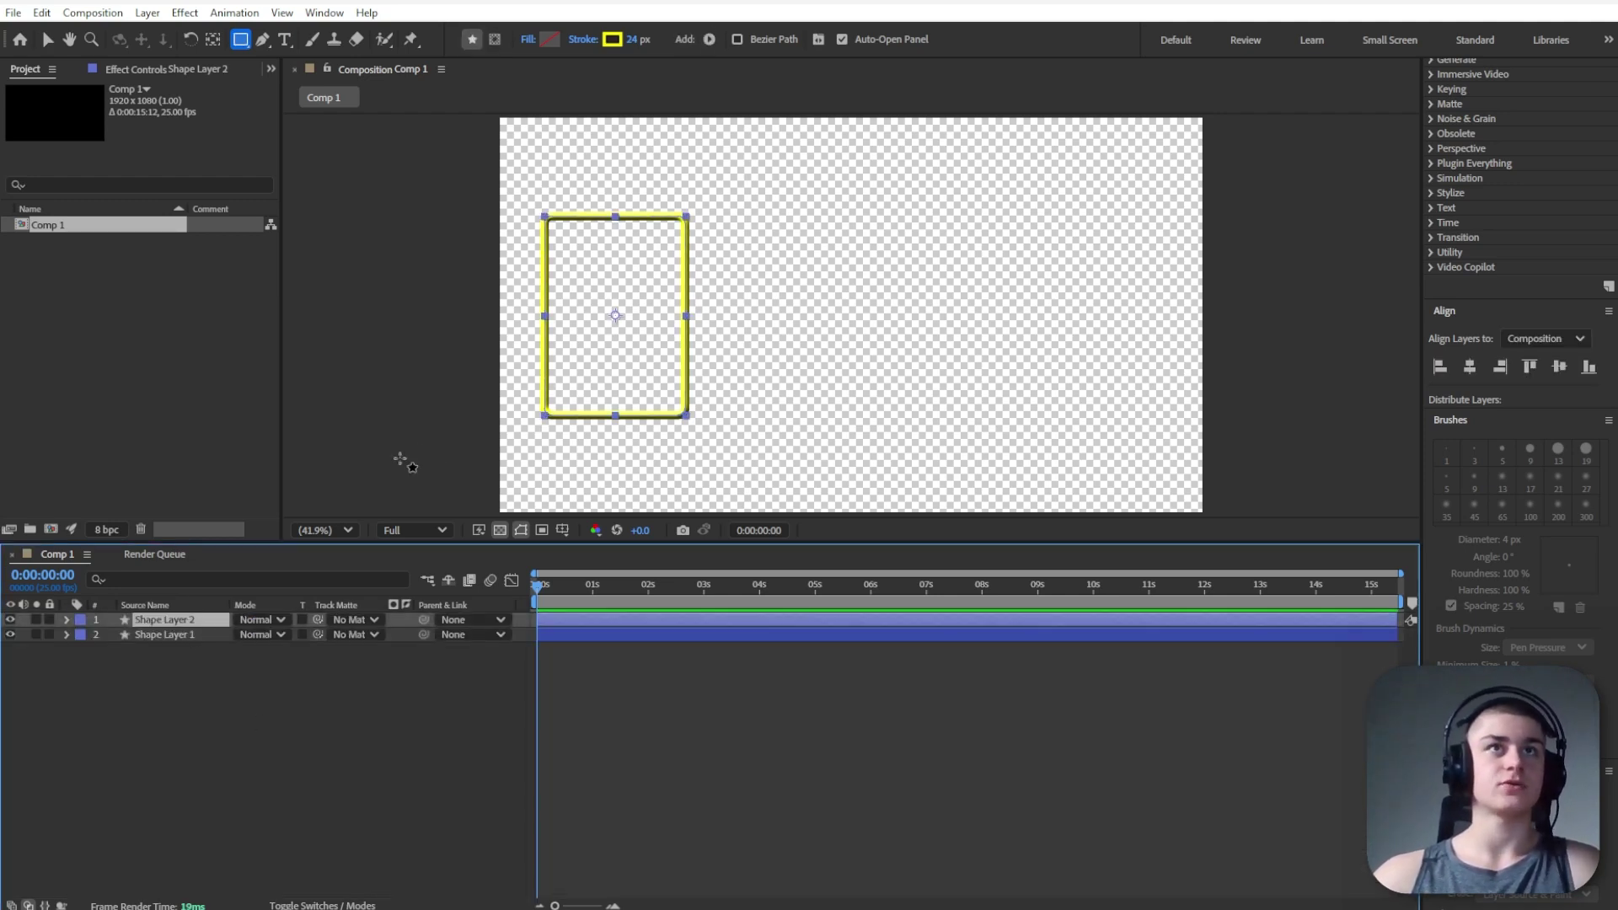
{"action": "left_click", "coordinate": [581, 38]}
{"action": "left_click", "coordinate": [702, 321]}
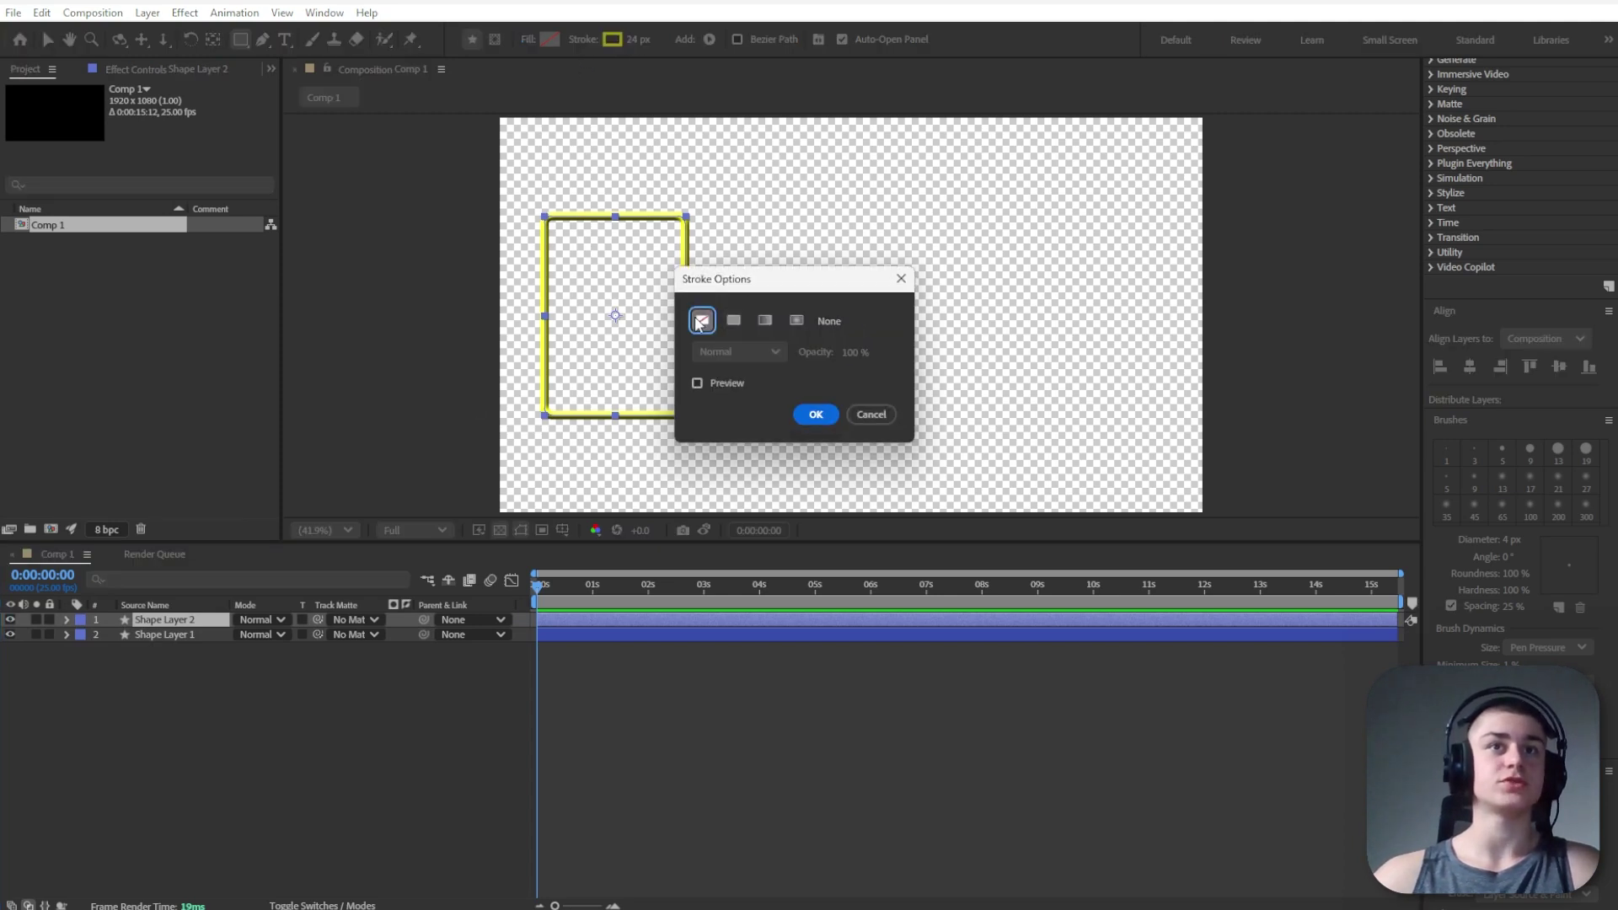
{"action": "left_click", "coordinate": [815, 413]}
{"action": "left_click", "coordinate": [528, 40]}
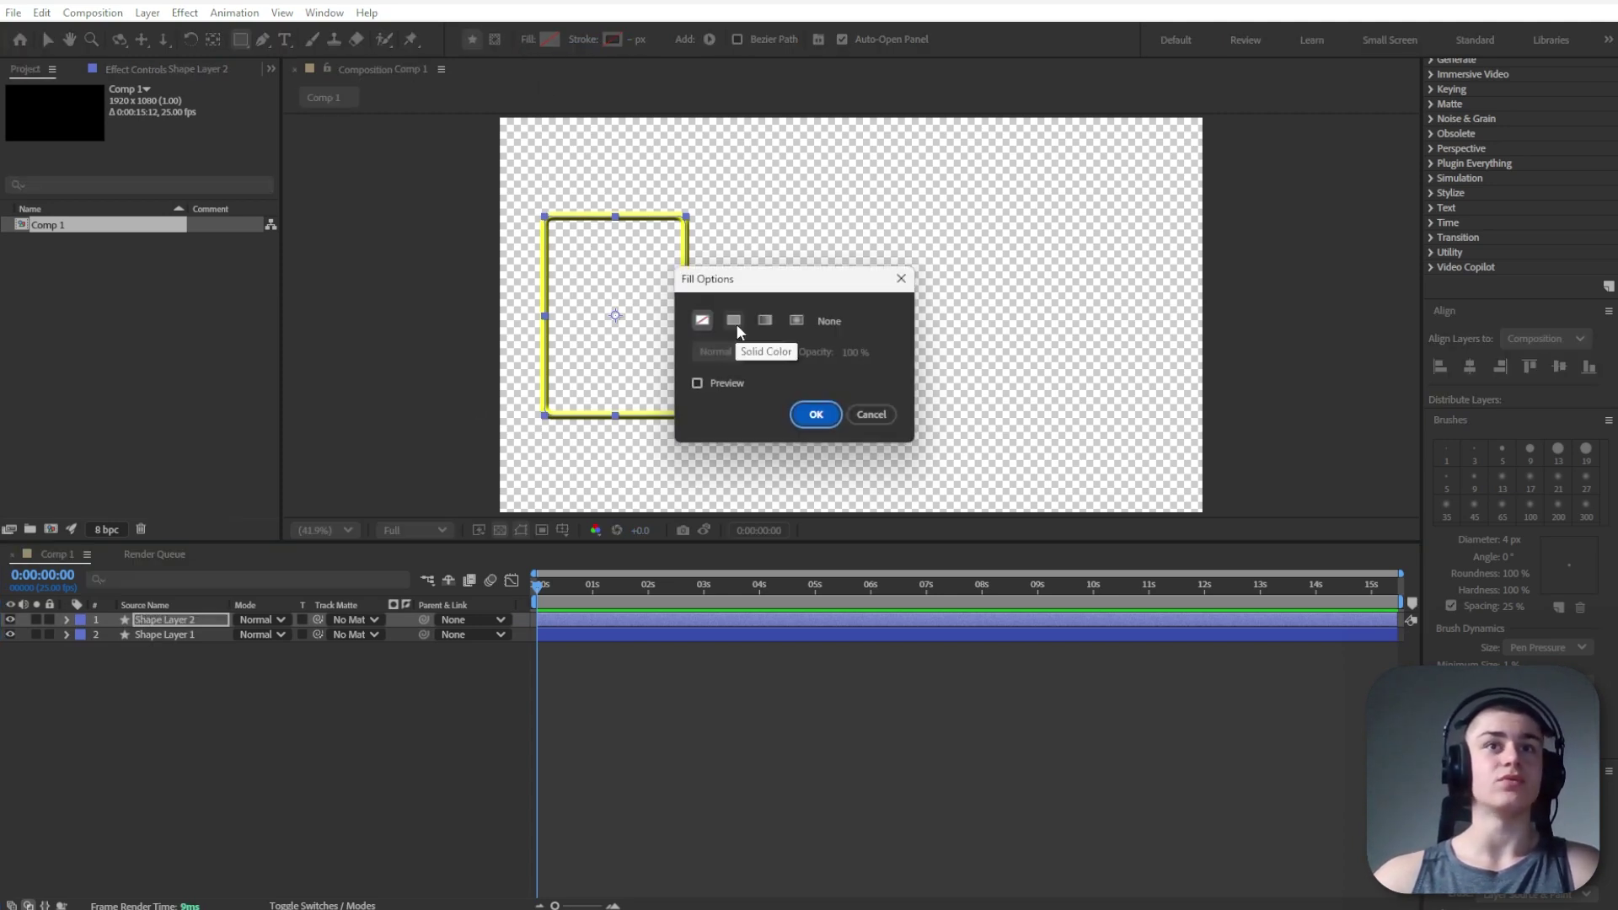
{"action": "left_click", "coordinate": [733, 320]}
{"action": "left_click", "coordinate": [816, 414]}
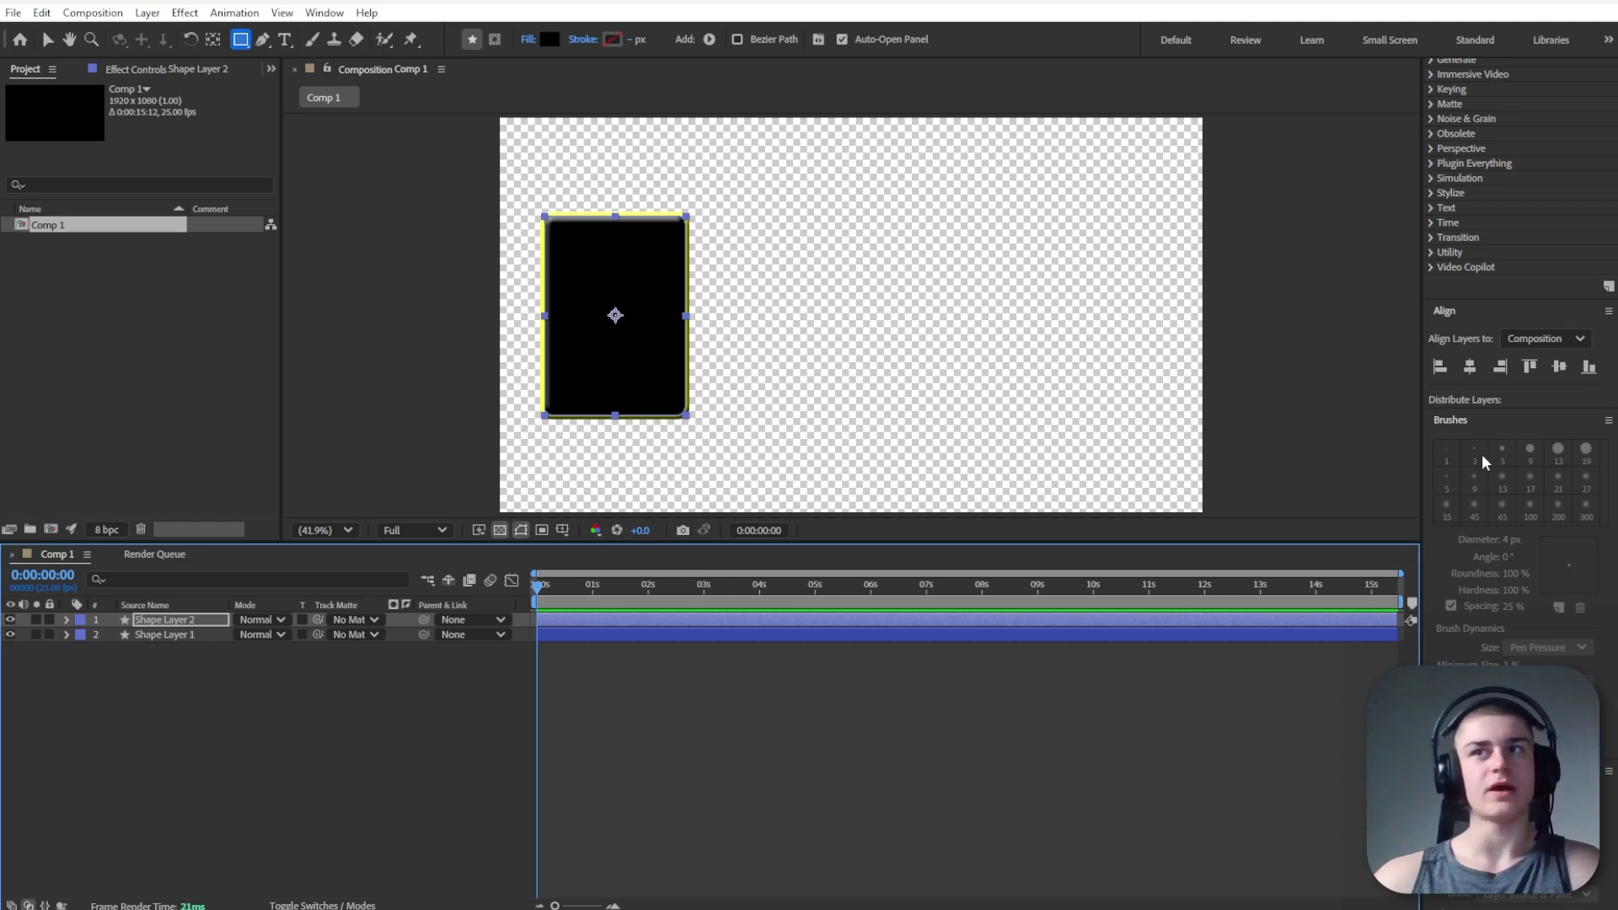
Apply the Gradient Ramp effect to the black-filled rounded rectangle on Shape Layer 2
{"action": "scroll", "coordinate": [1482, 453], "scroll_direction": "up", "scroll_amount": 5}
{"action": "left_click", "coordinate": [1490, 321]}
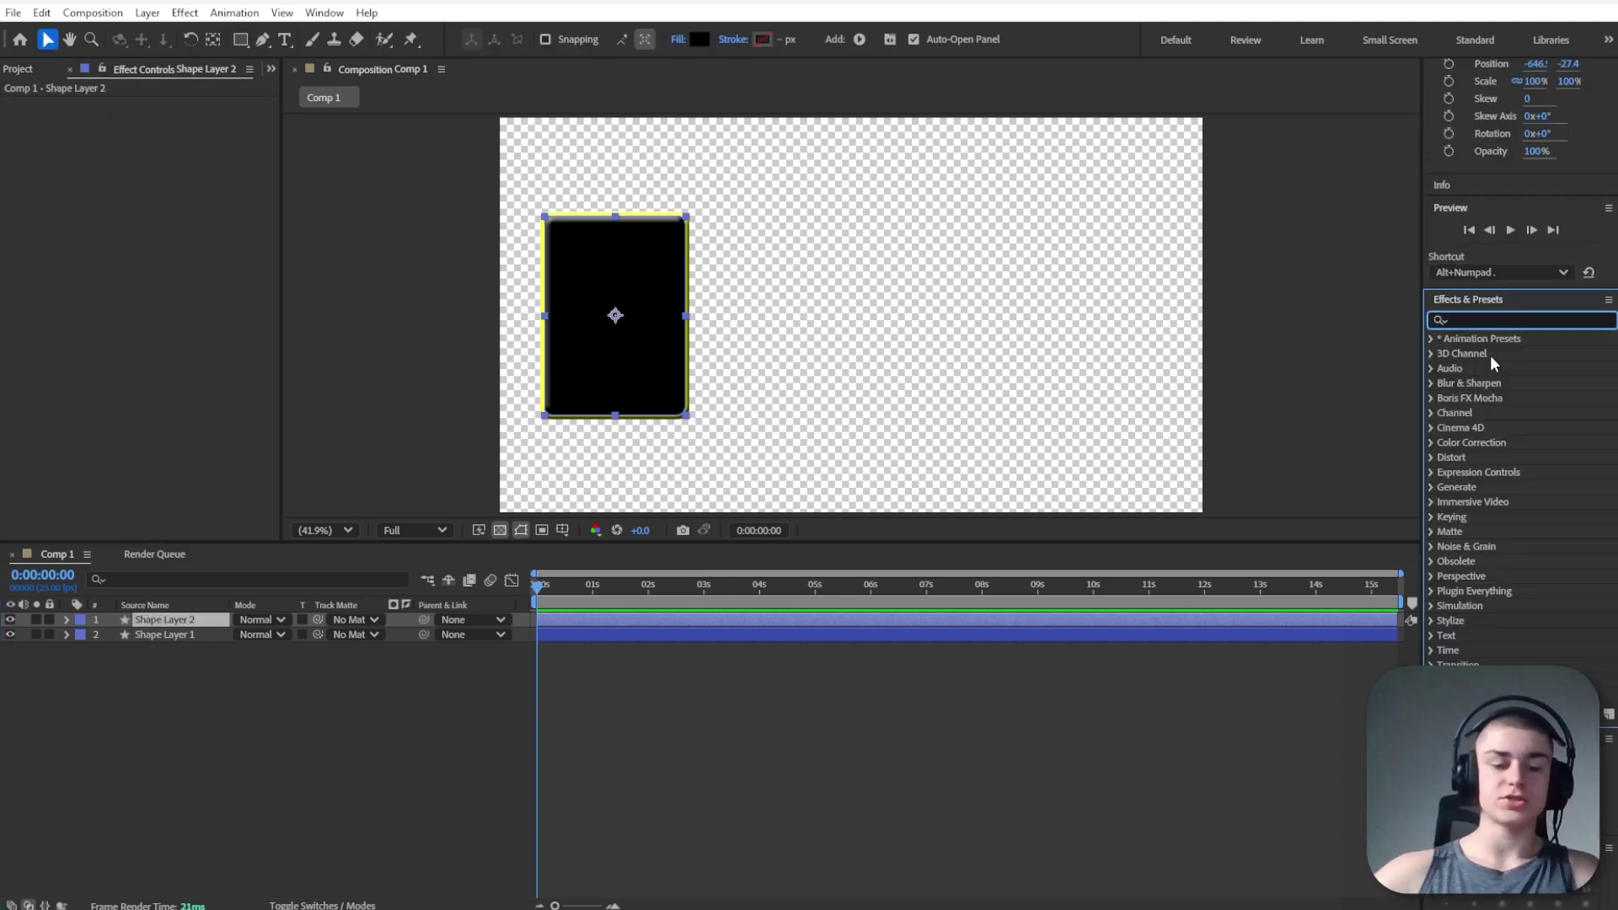
{"action": "type", "text": "grad"}
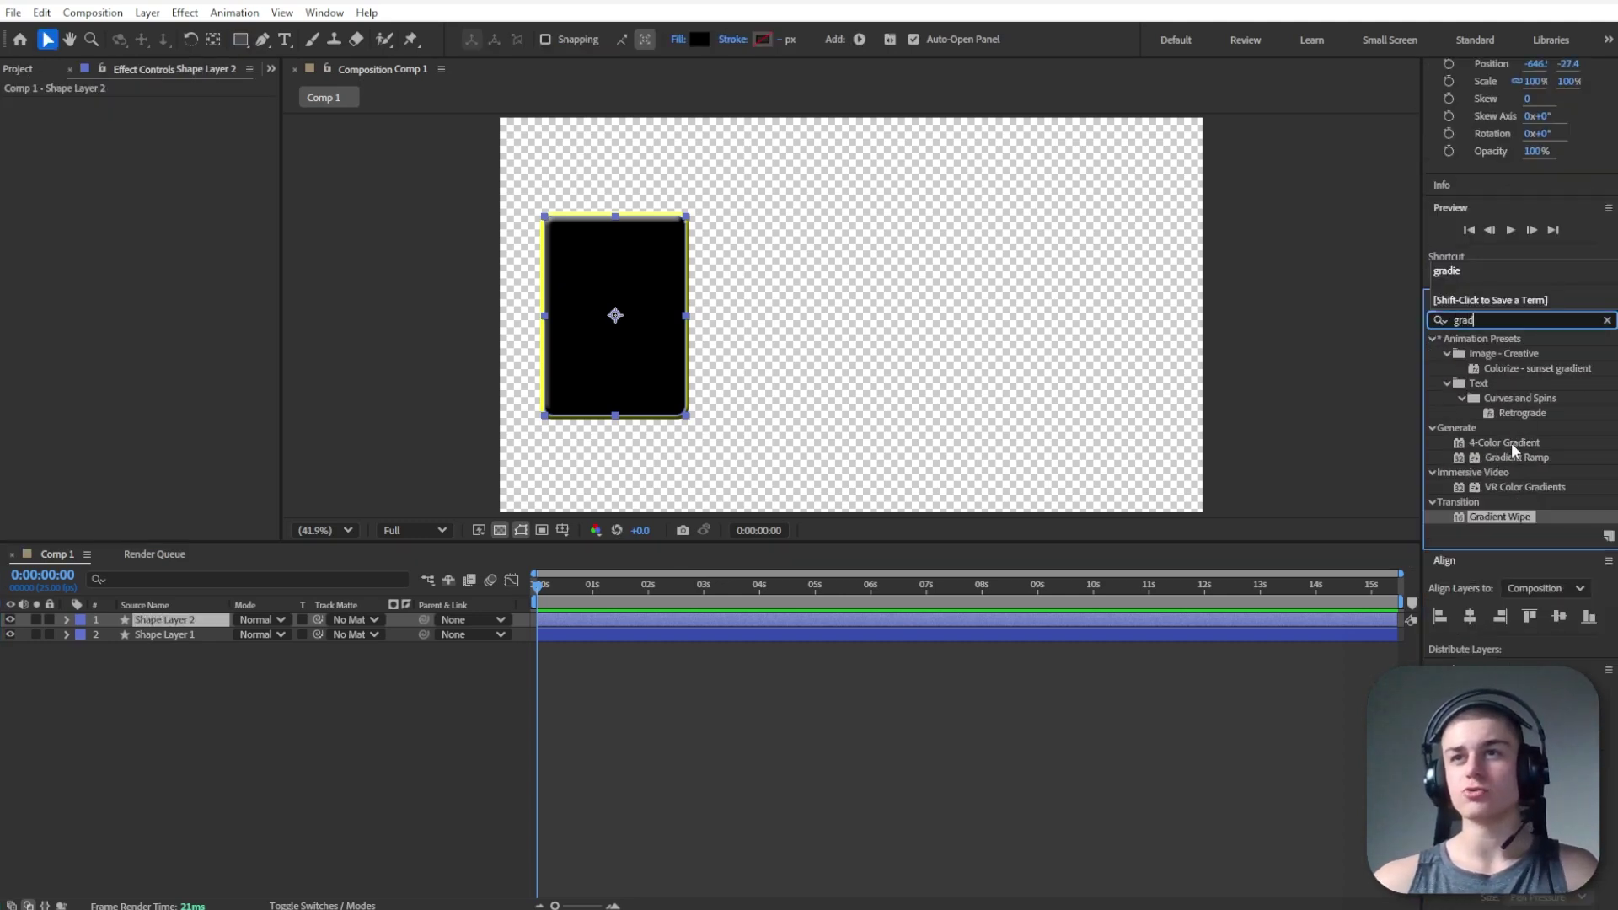
{"action": "left_click_drag", "start_coordinate": [1509, 457], "coordinate": [159, 628]}
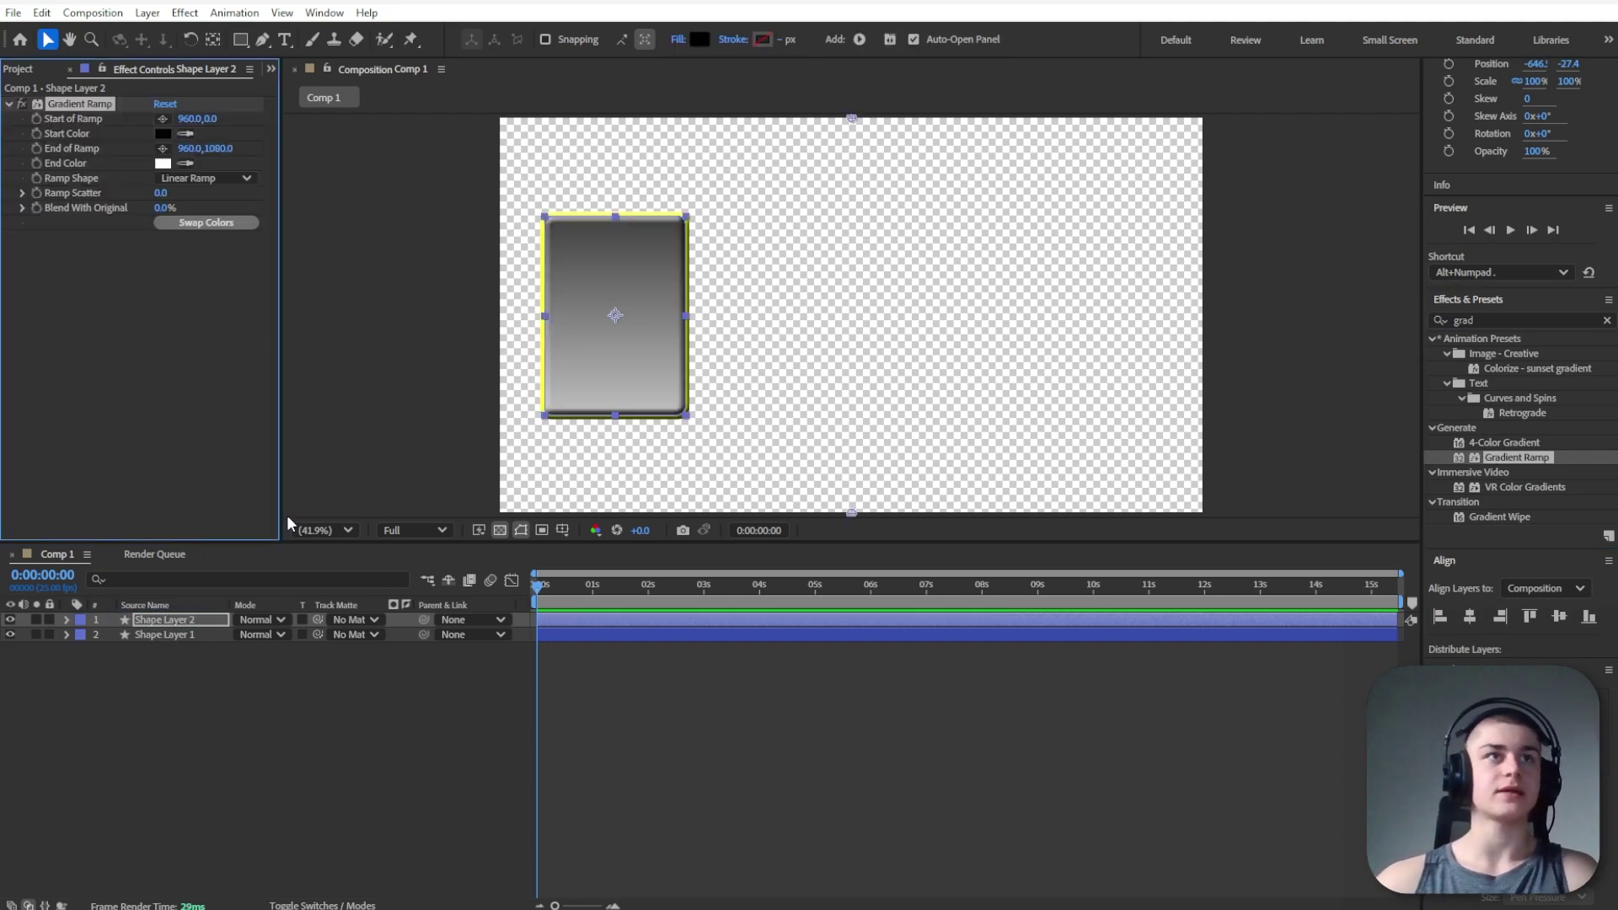
Place the gradient ramp's start just above the card's upper edge and its end just below the lower edge
{"action": "left_click", "coordinate": [163, 118]}
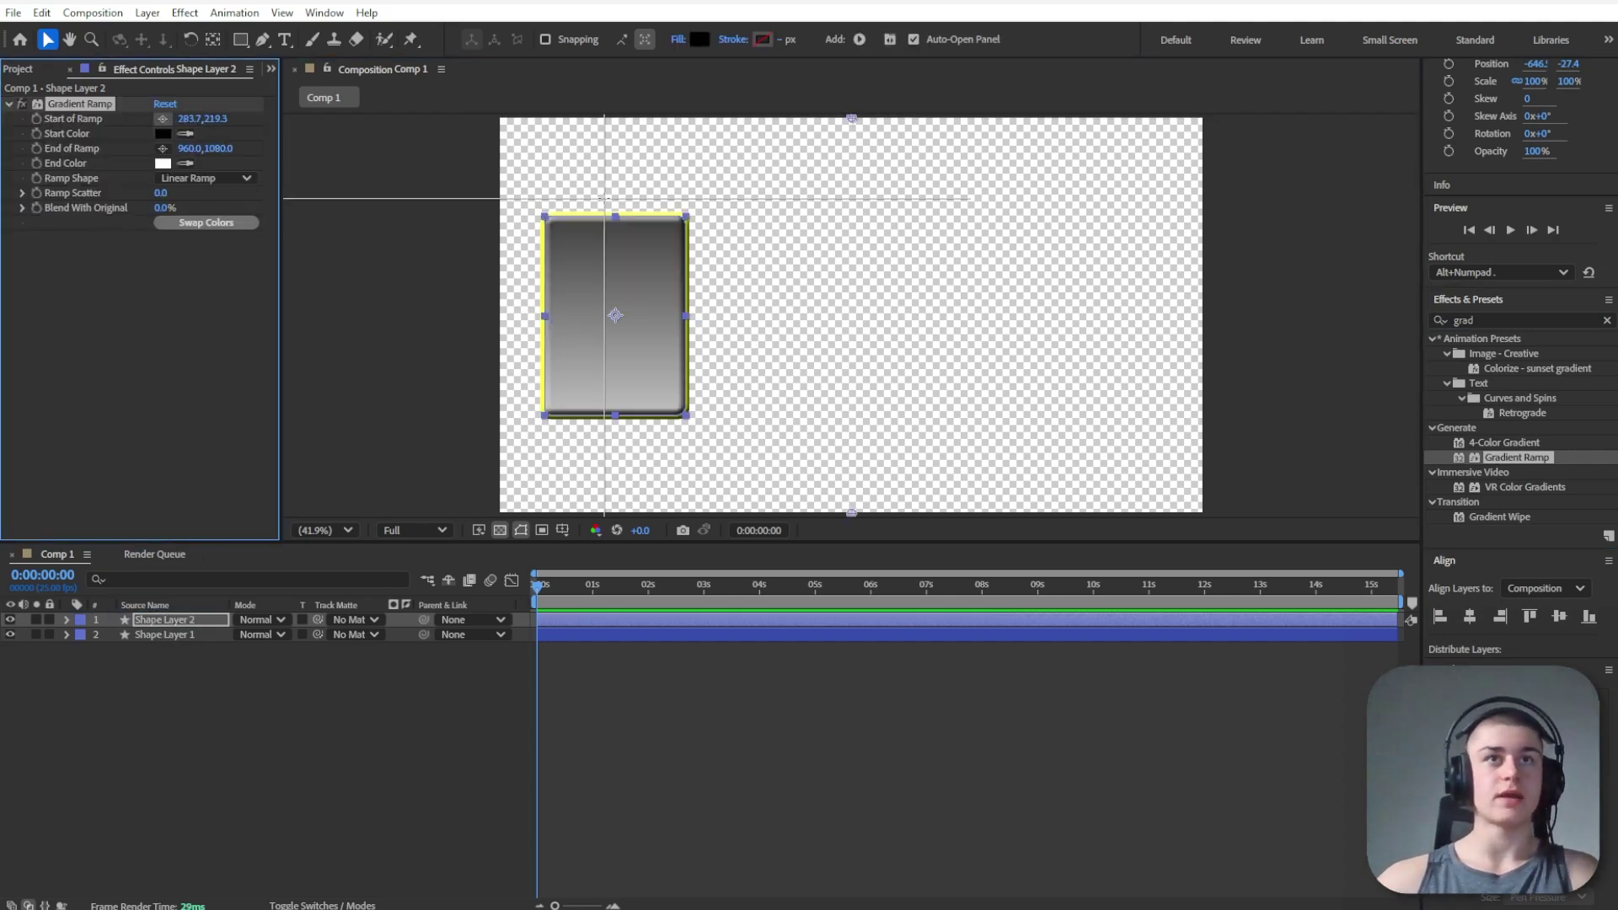
{"action": "left_click", "coordinate": [612, 204]}
{"action": "left_click", "coordinate": [163, 148]}
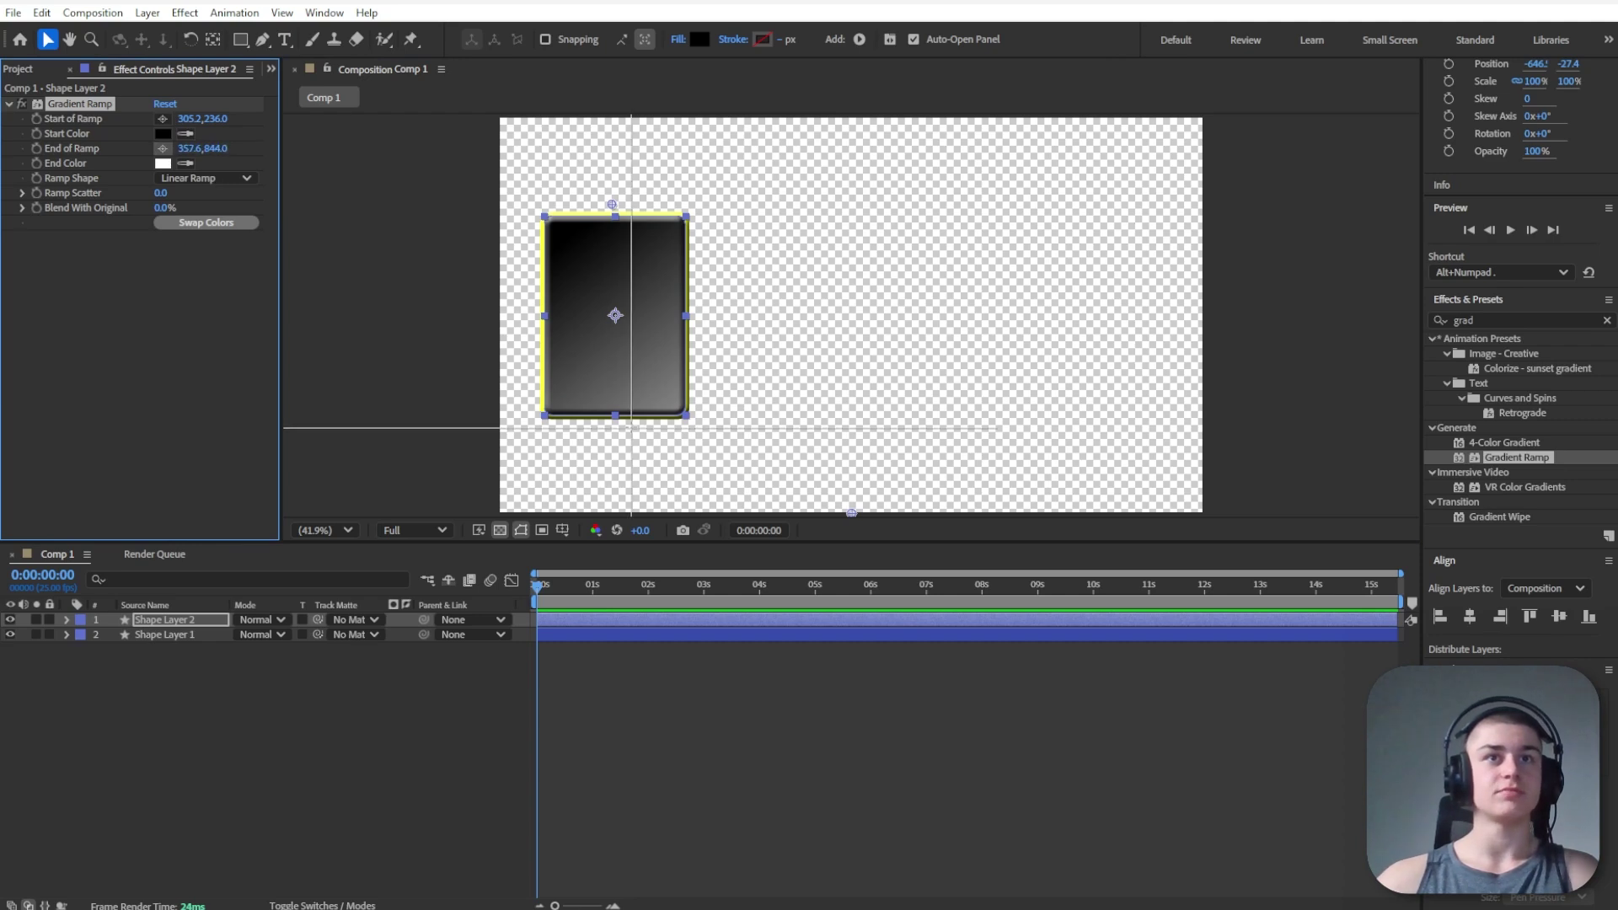
{"action": "left_click", "coordinate": [617, 429]}
Move the gradient-filled Shape Layer 2 beneath the yellow border layer and delete its Bevel and Emboss style
{"action": "left_click_drag", "start_coordinate": [164, 620], "coordinate": [203, 669]}
{"action": "left_click", "coordinate": [66, 635]}
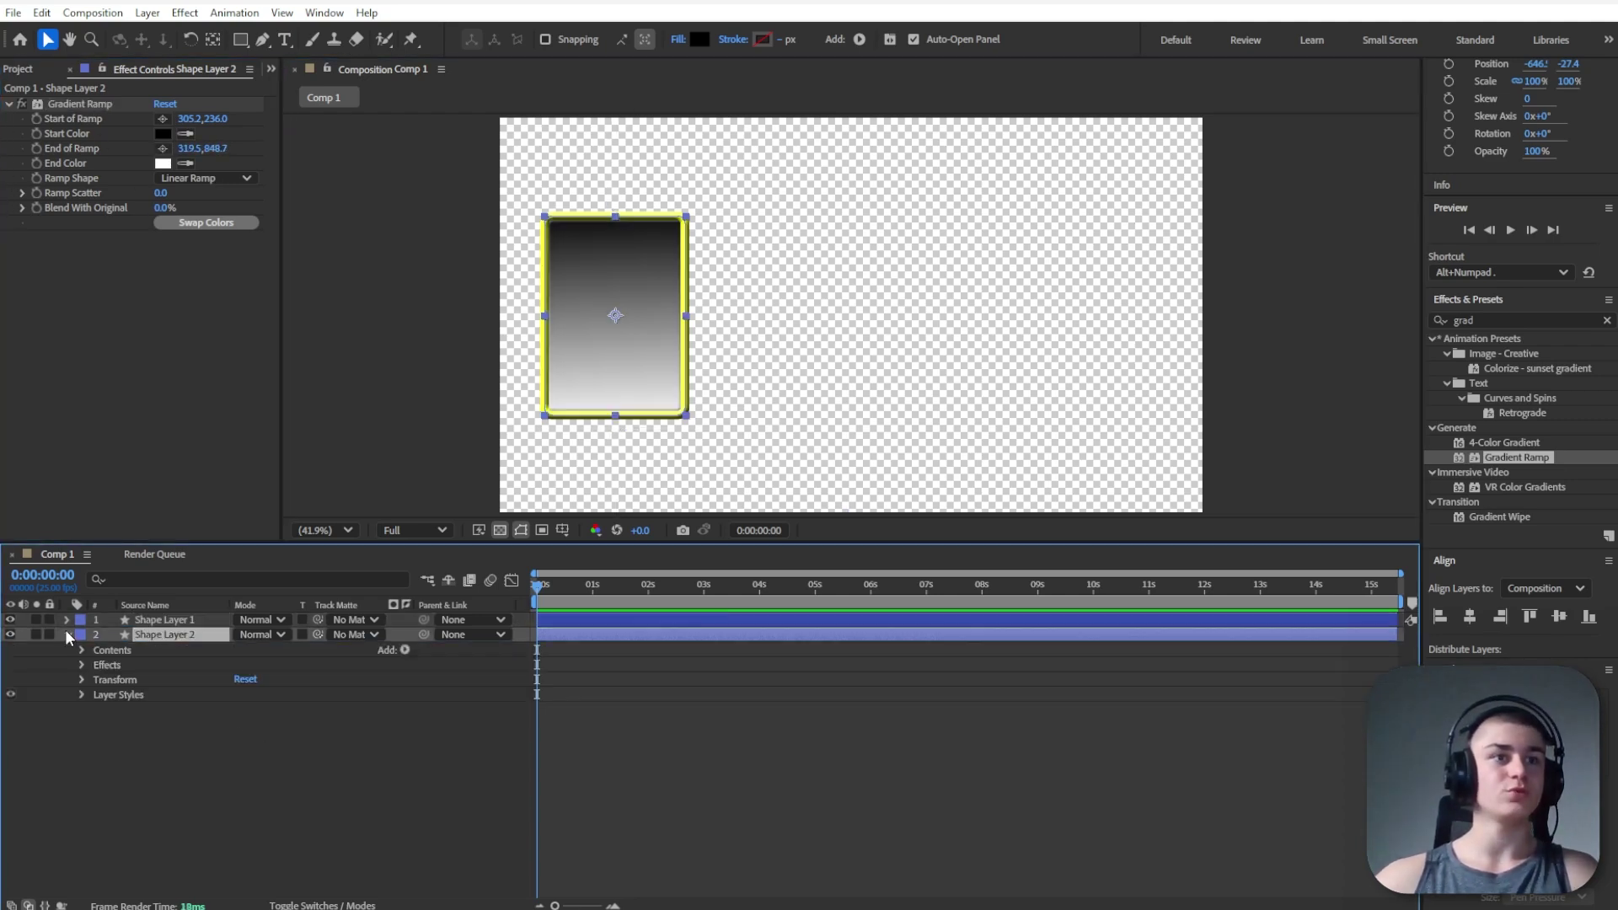
{"action": "left_click", "coordinate": [80, 695]}
{"action": "left_click", "coordinate": [135, 726]}
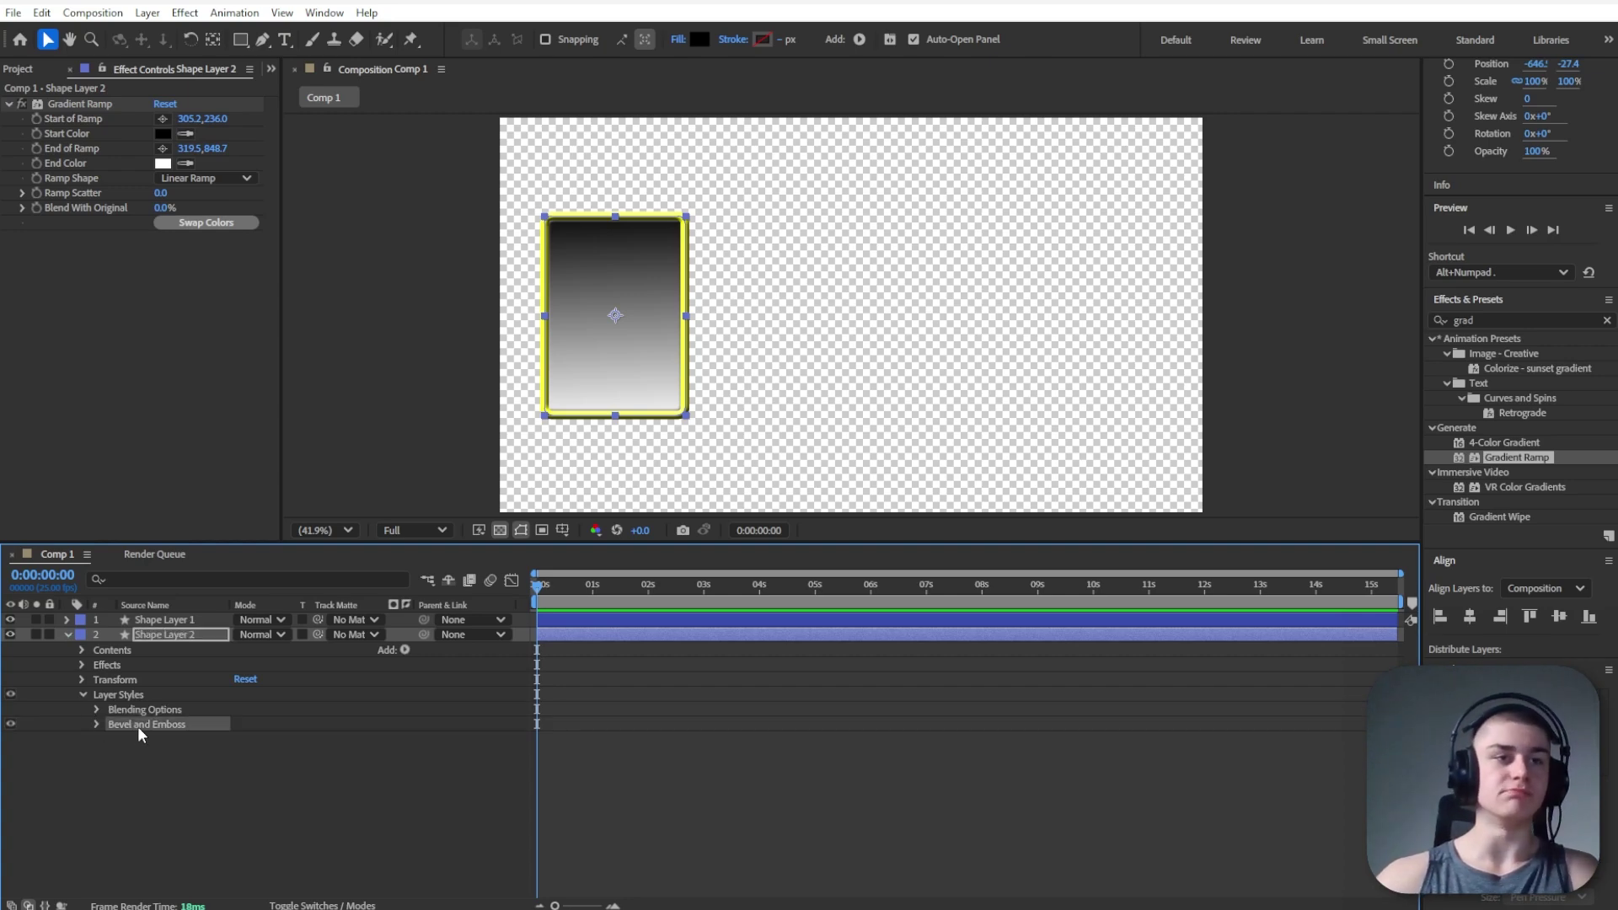
{"action": "key", "text": "Delete"}
{"action": "left_click", "coordinate": [138, 726]}
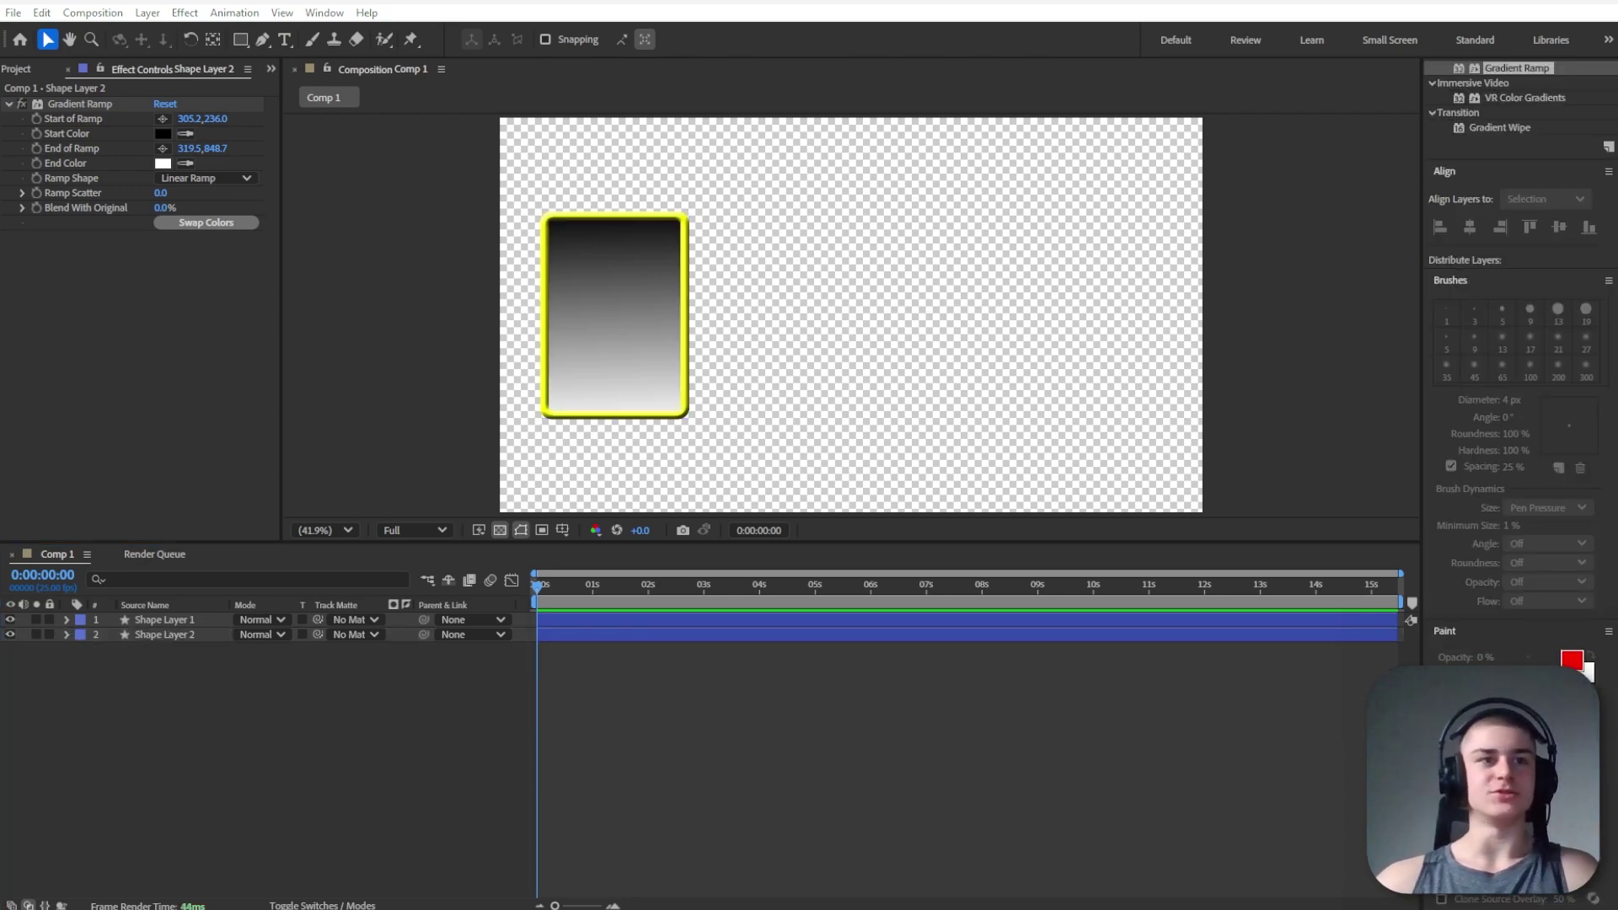
Add the profile picture PNG to Comp 1 at 71% scale and position it over the card
{"action": "left_click_drag", "start_coordinate": [298, 758], "coordinate": [336, 815]}
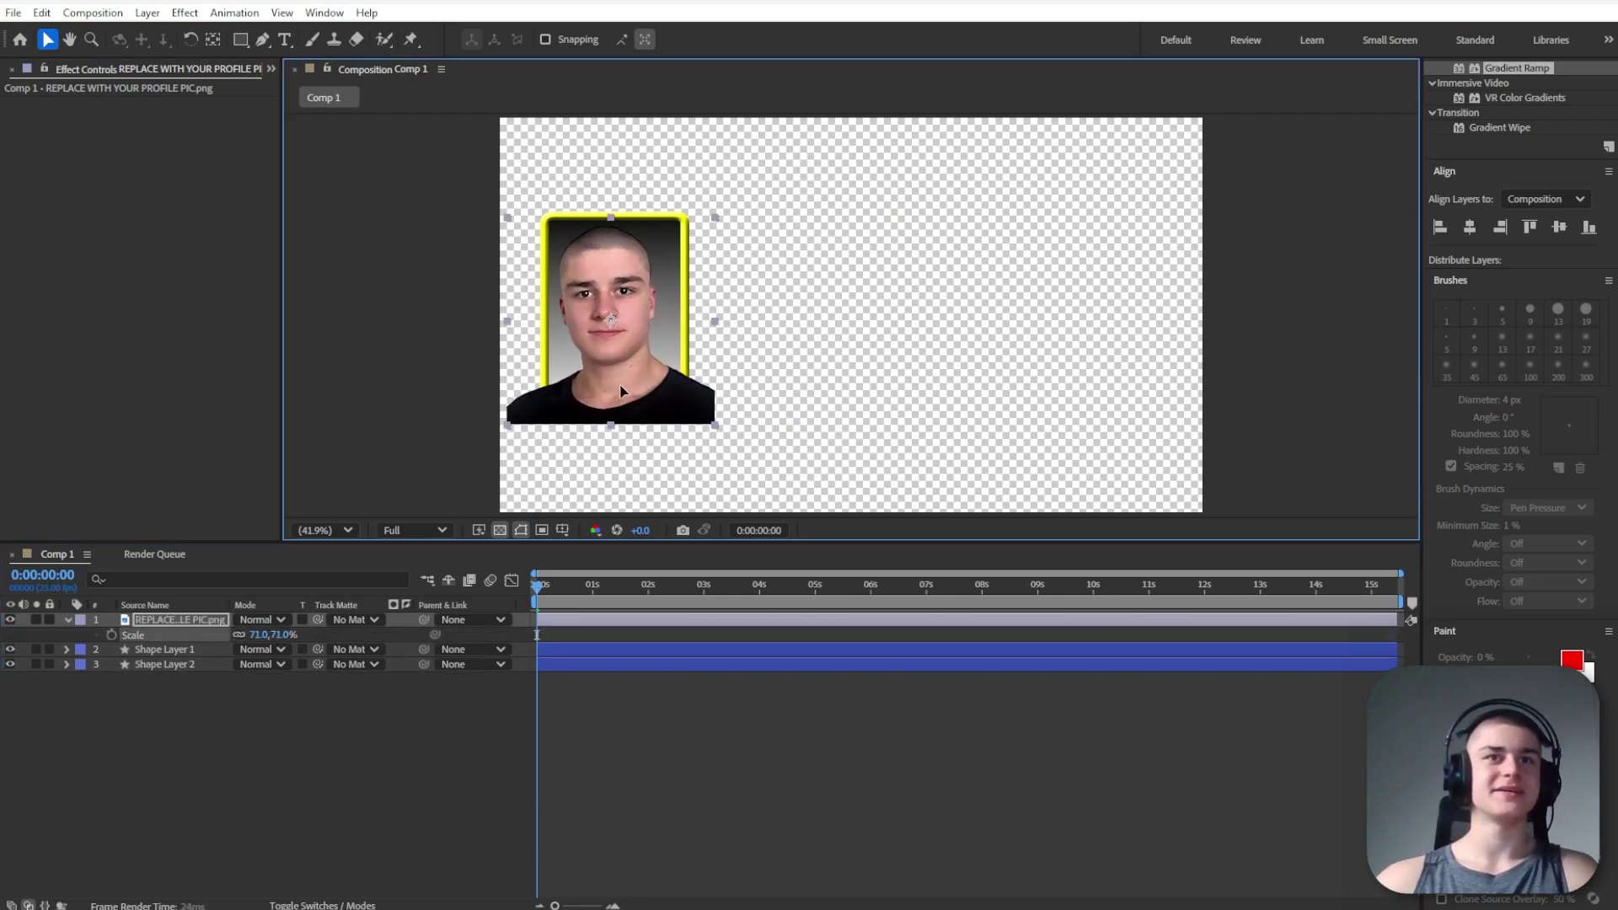
{"action": "left_click_drag", "start_coordinate": [620, 391], "coordinate": [625, 391]}
Mask the profile picture to the card's outline with a rectangle and bring the yellow border layer above it
{"action": "key", "text": "q"}
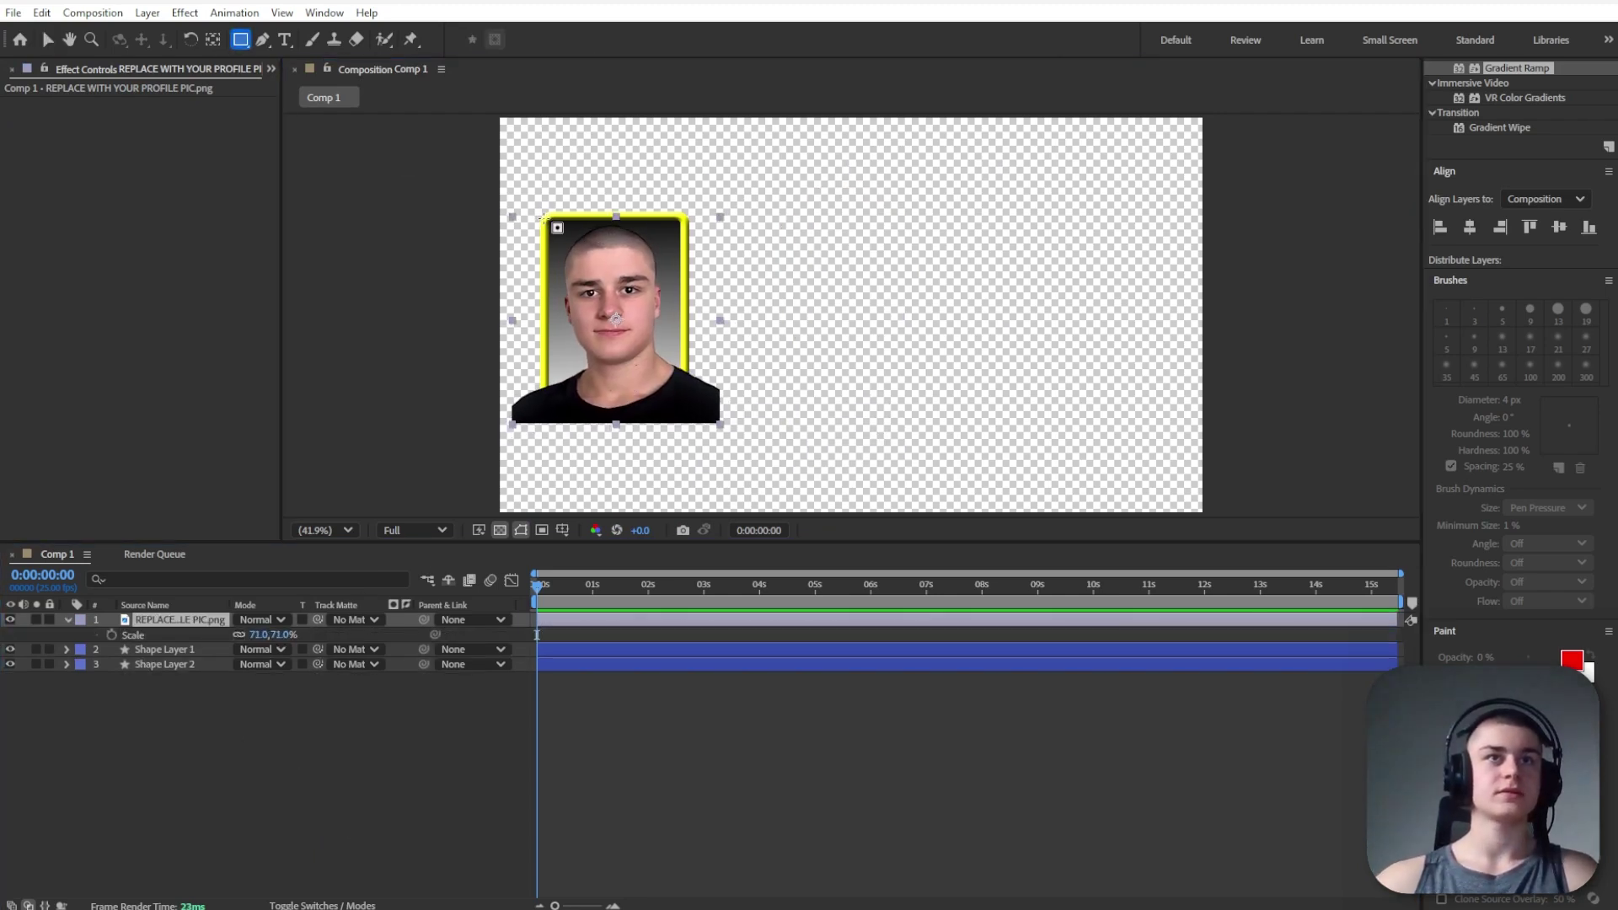
{"action": "left_click_drag", "start_coordinate": [543, 217], "coordinate": [687, 414]}
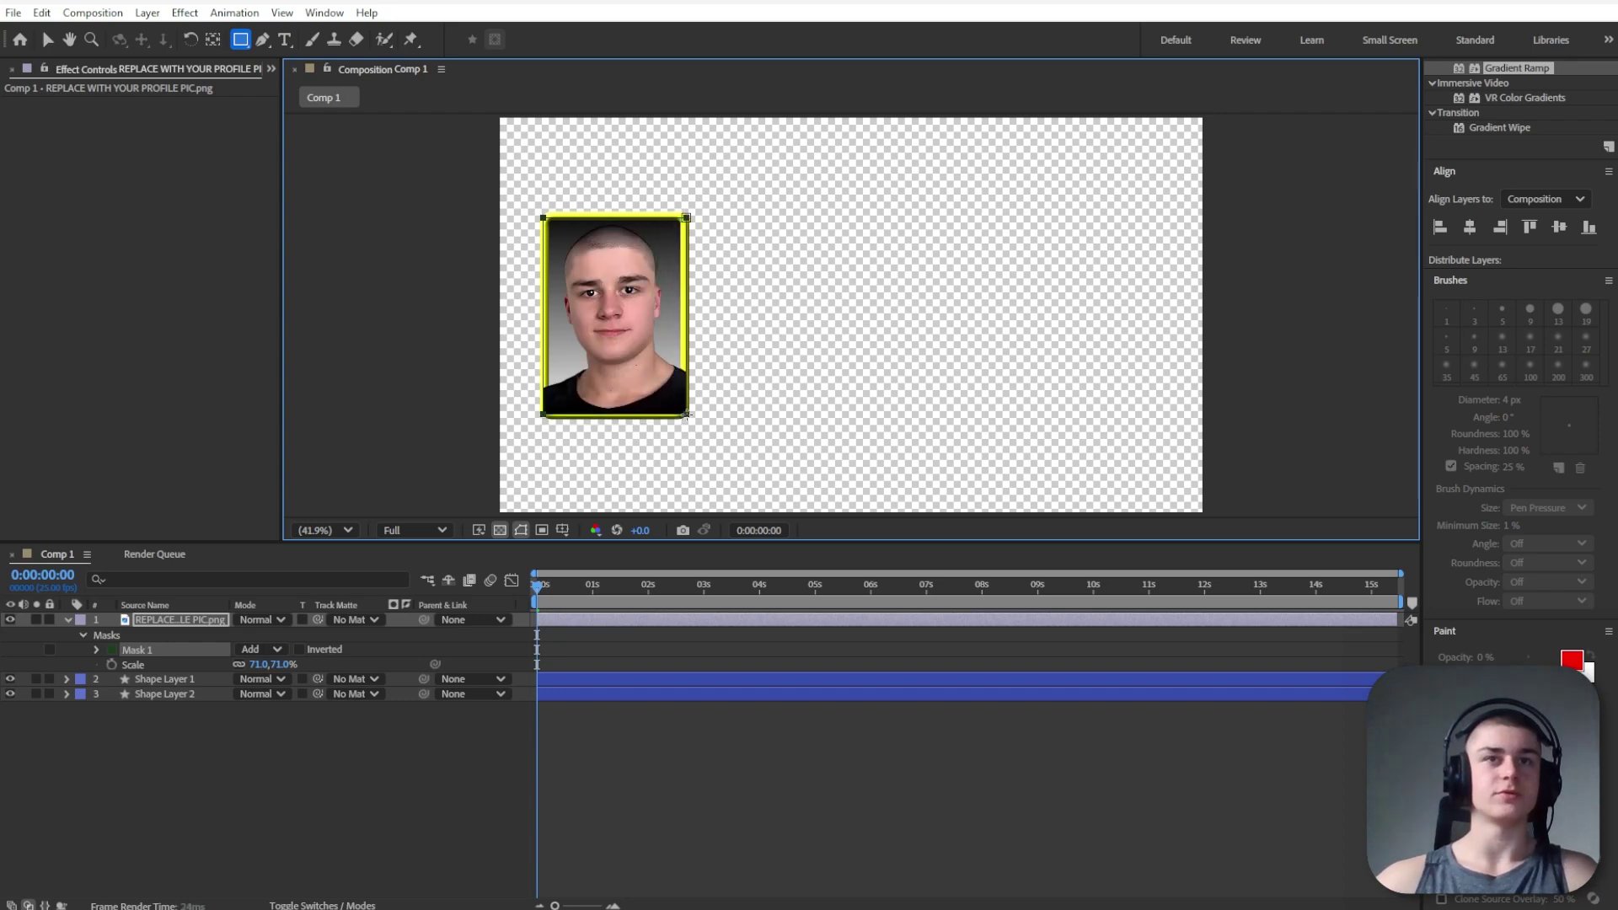
{"action": "left_click", "coordinate": [173, 681]}
{"action": "key", "text": "ctrl+]"}
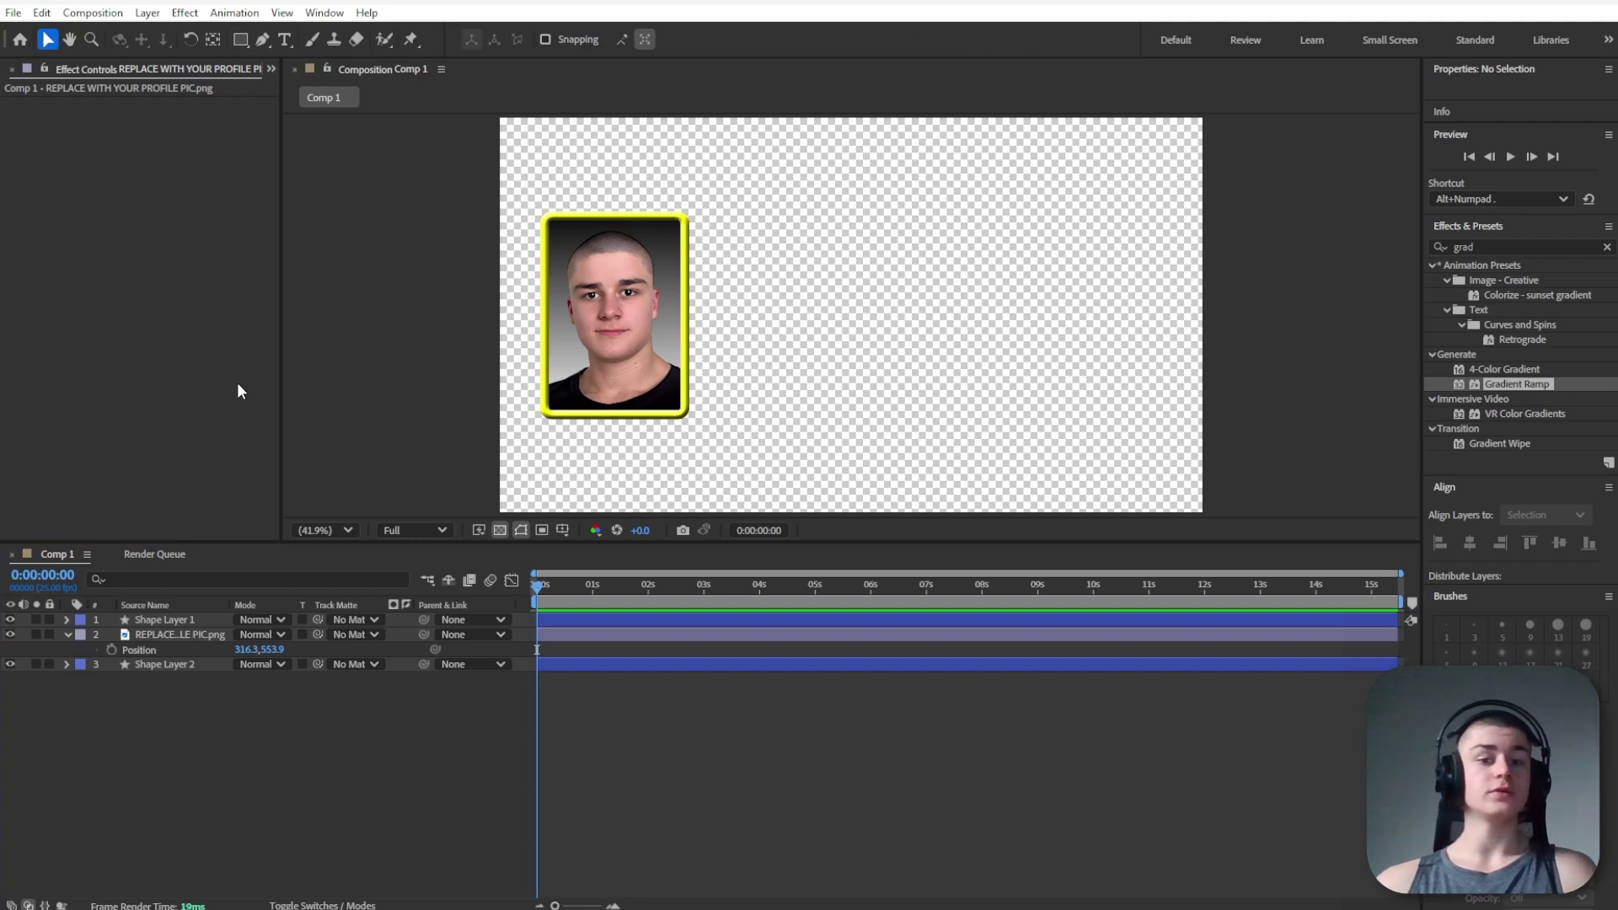
Set the Rectangle tool's fill type to Radial Gradient for a new shape
{"action": "left_click", "coordinate": [241, 40]}
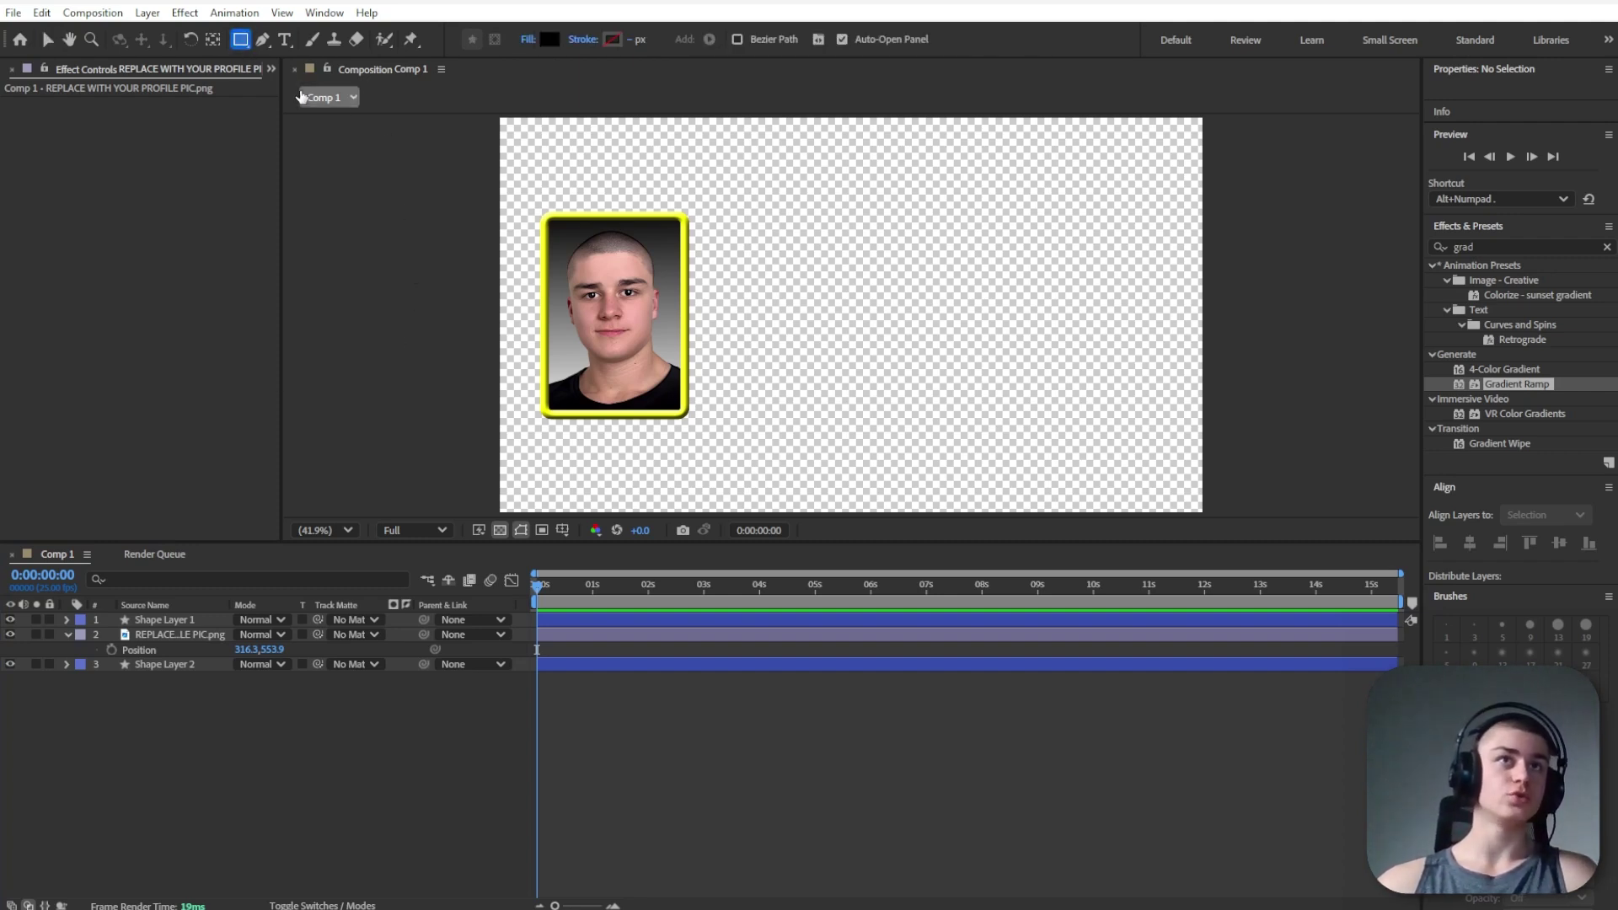
{"action": "left_click", "coordinate": [527, 40]}
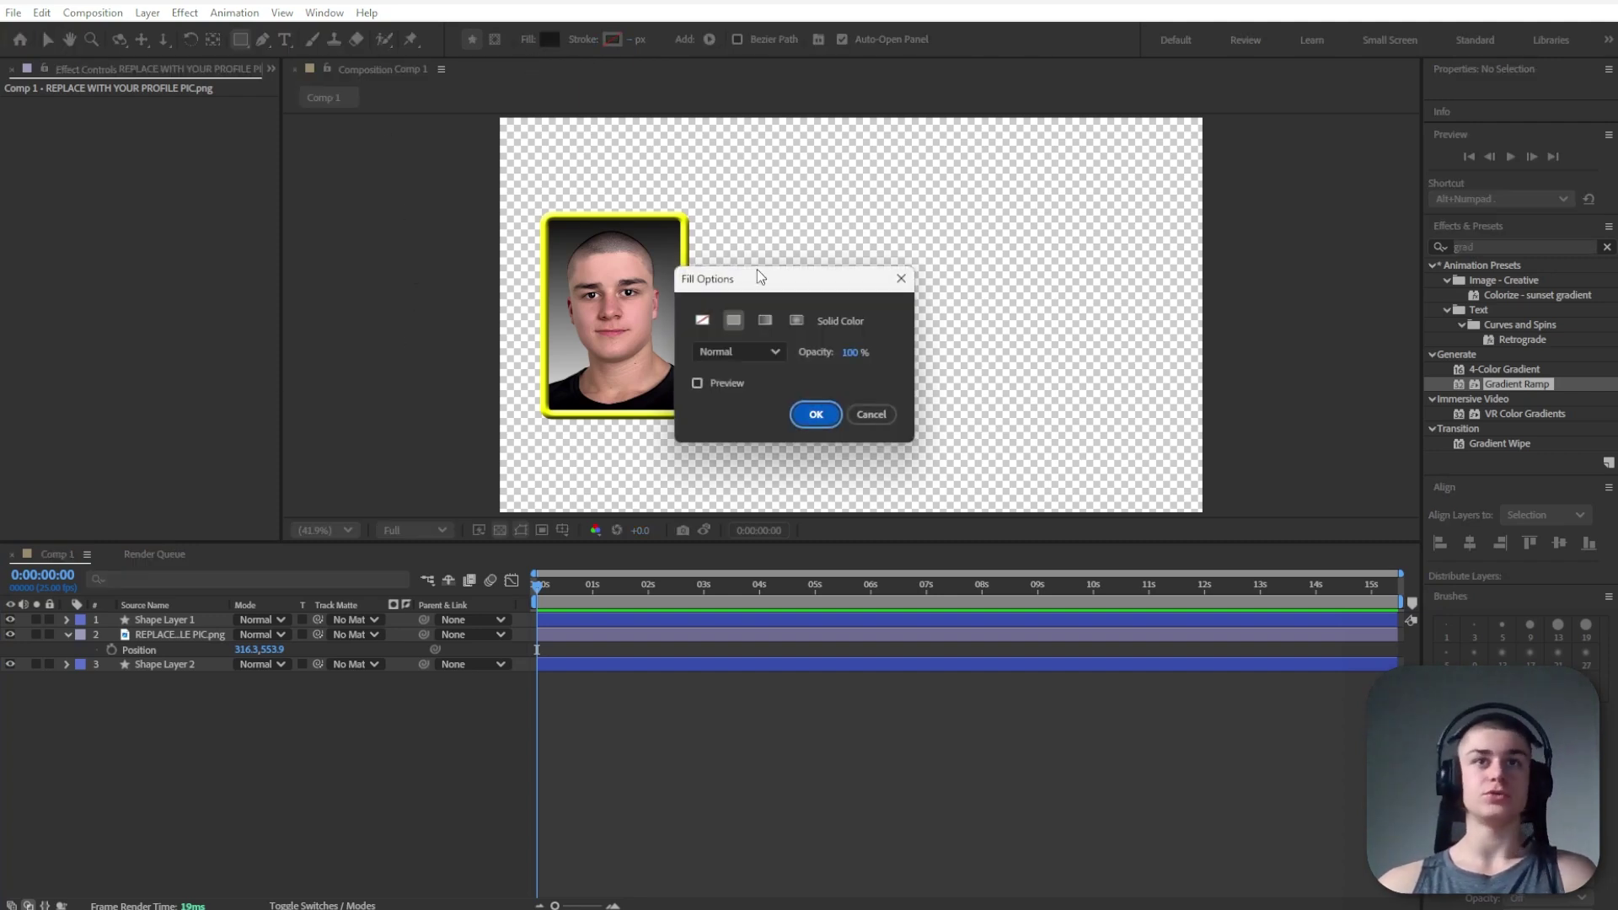
{"action": "left_click", "coordinate": [796, 321]}
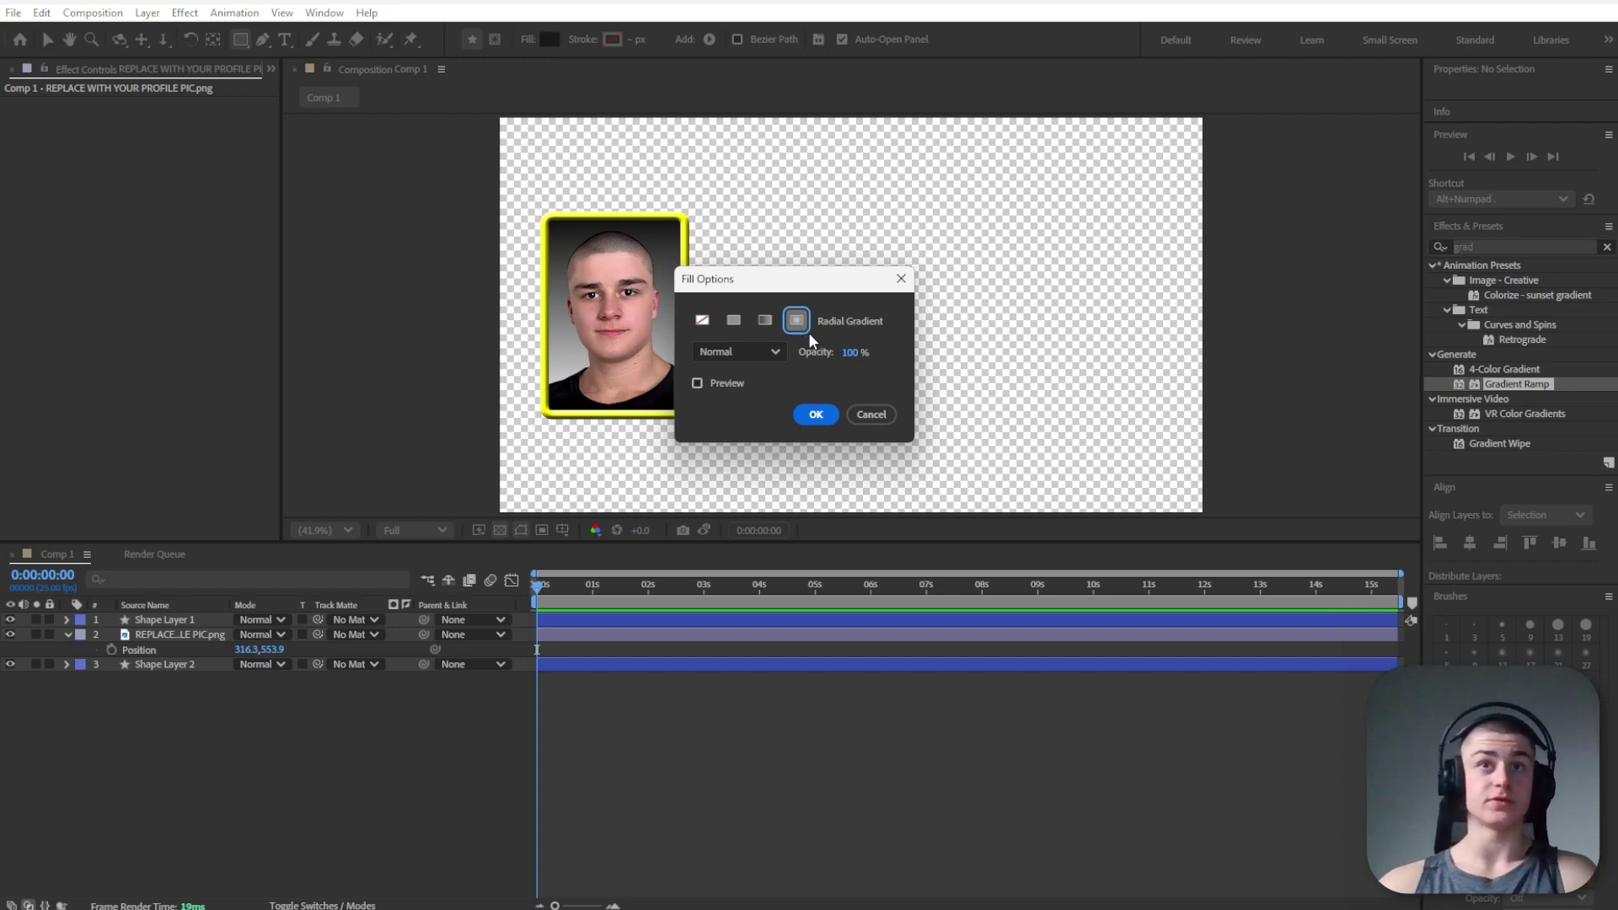
{"action": "key", "text": "Return"}
Set the radial gradient's start colour to a dark grey and its end colour to 201F1D
{"action": "left_click", "coordinate": [550, 39]}
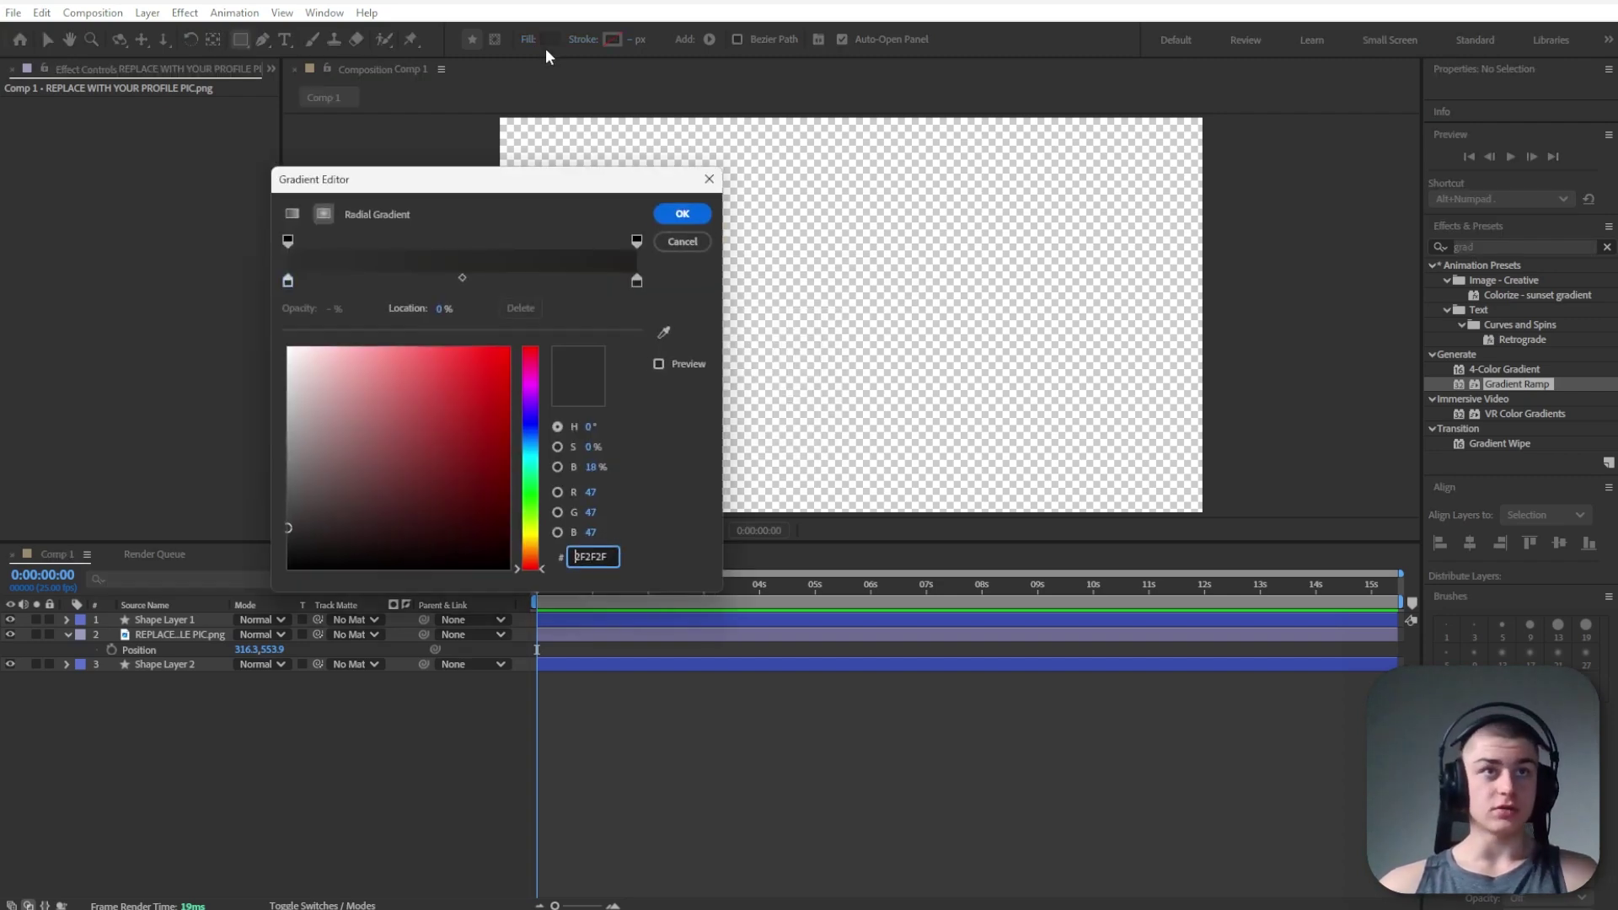
{"action": "left_click", "coordinate": [286, 557]}
{"action": "left_click_drag", "start_coordinate": [287, 557], "coordinate": [289, 526]}
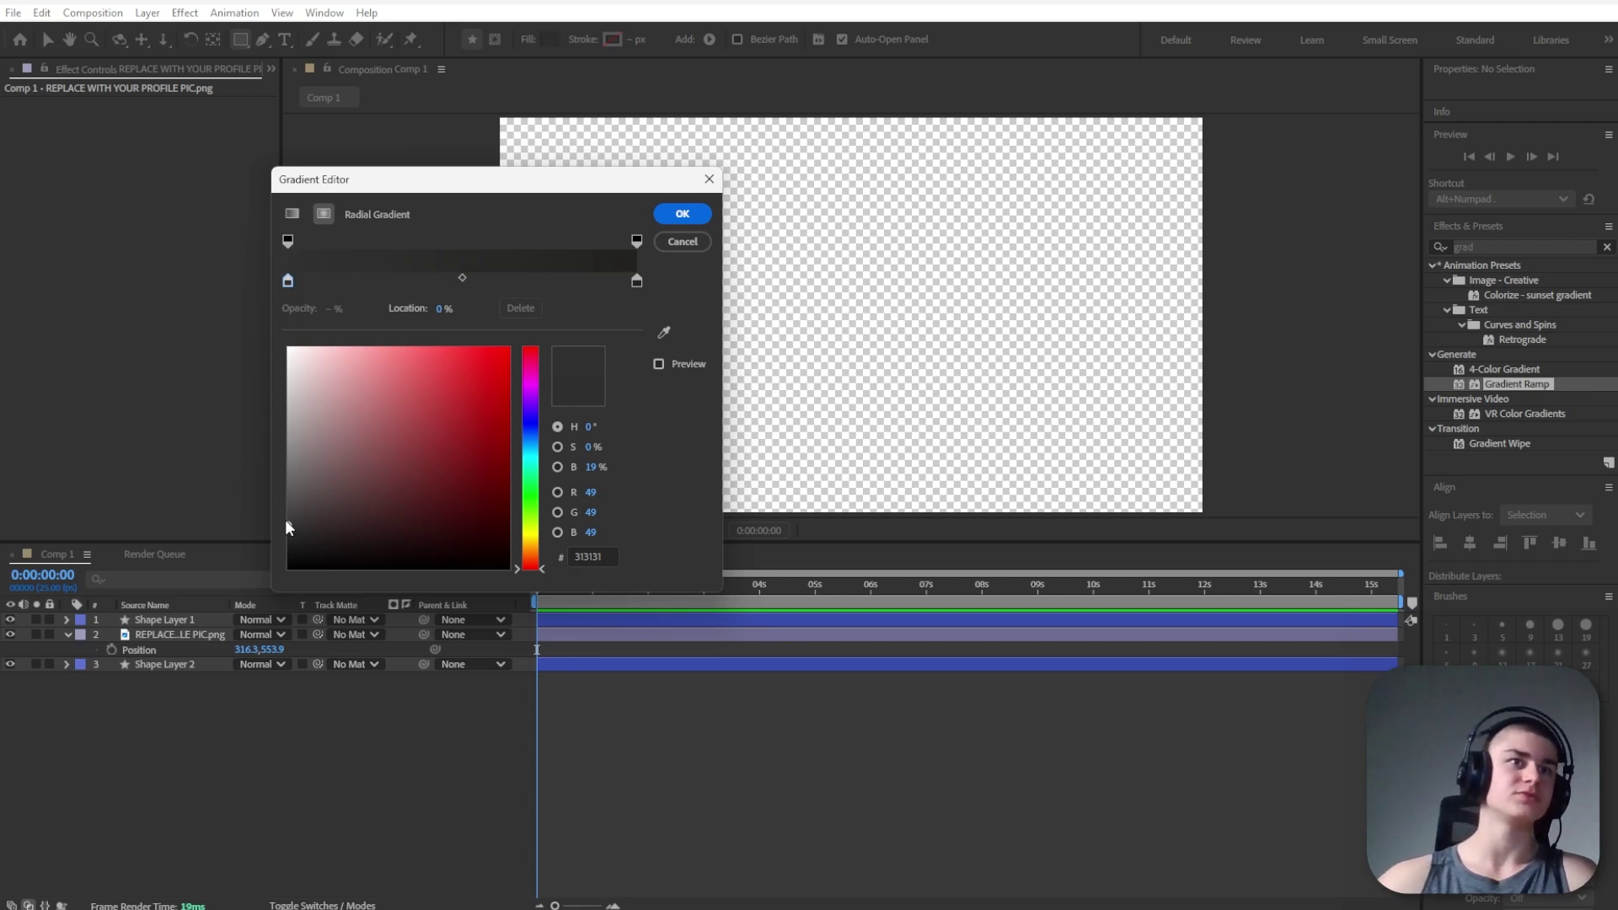
{"action": "left_click", "coordinate": [286, 521]}
{"action": "left_click", "coordinate": [637, 280]}
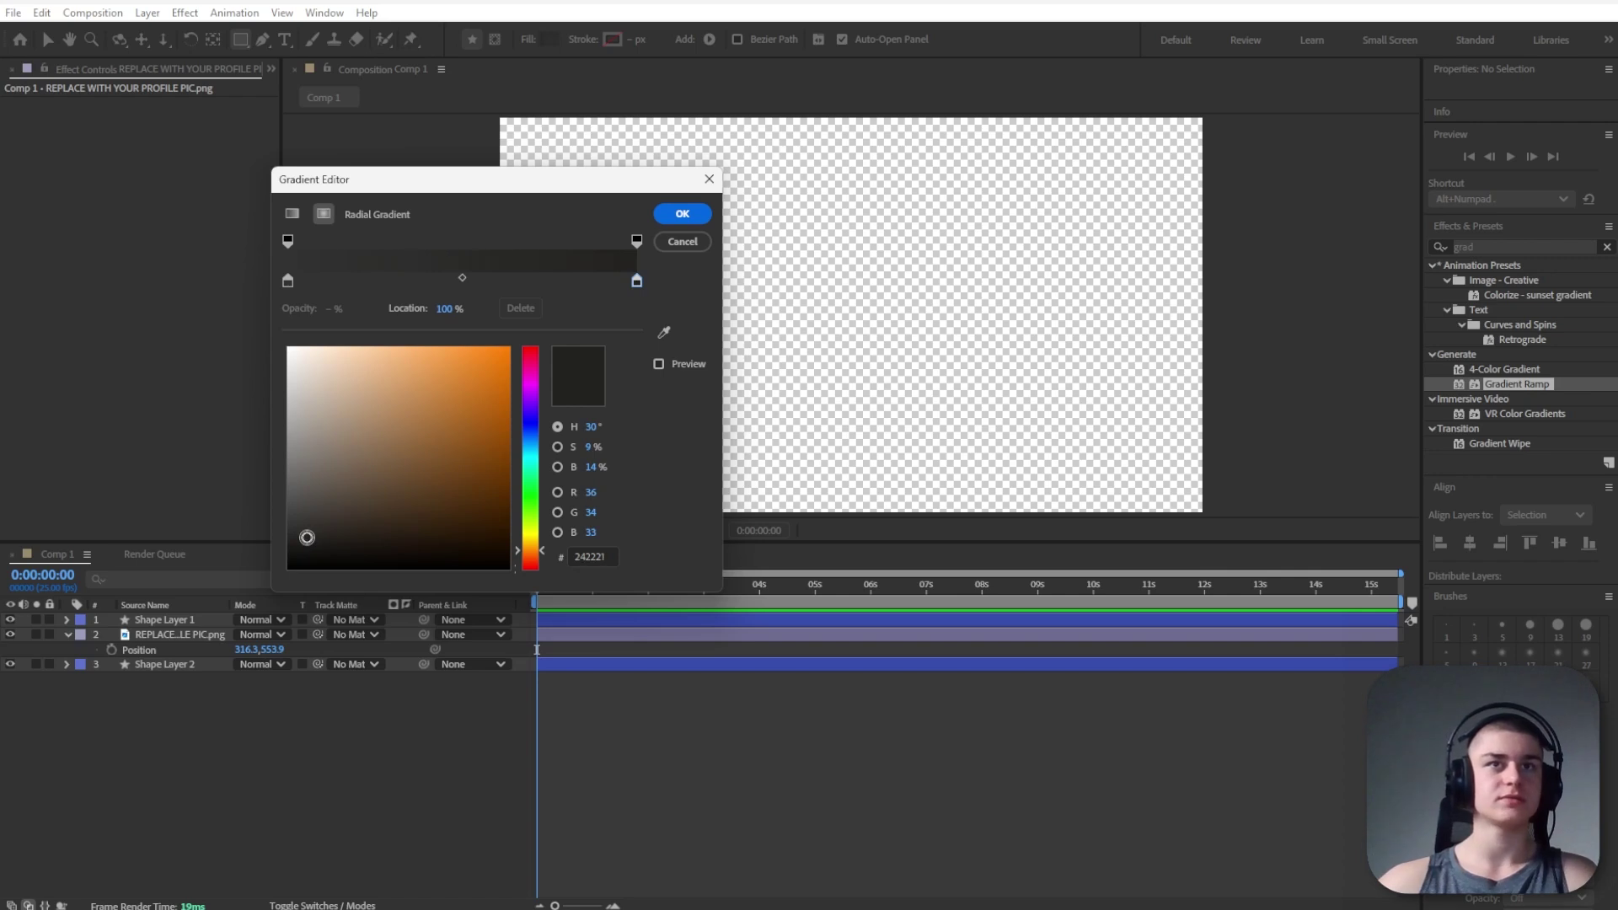
{"action": "left_click_drag", "start_coordinate": [307, 536], "coordinate": [307, 541]}
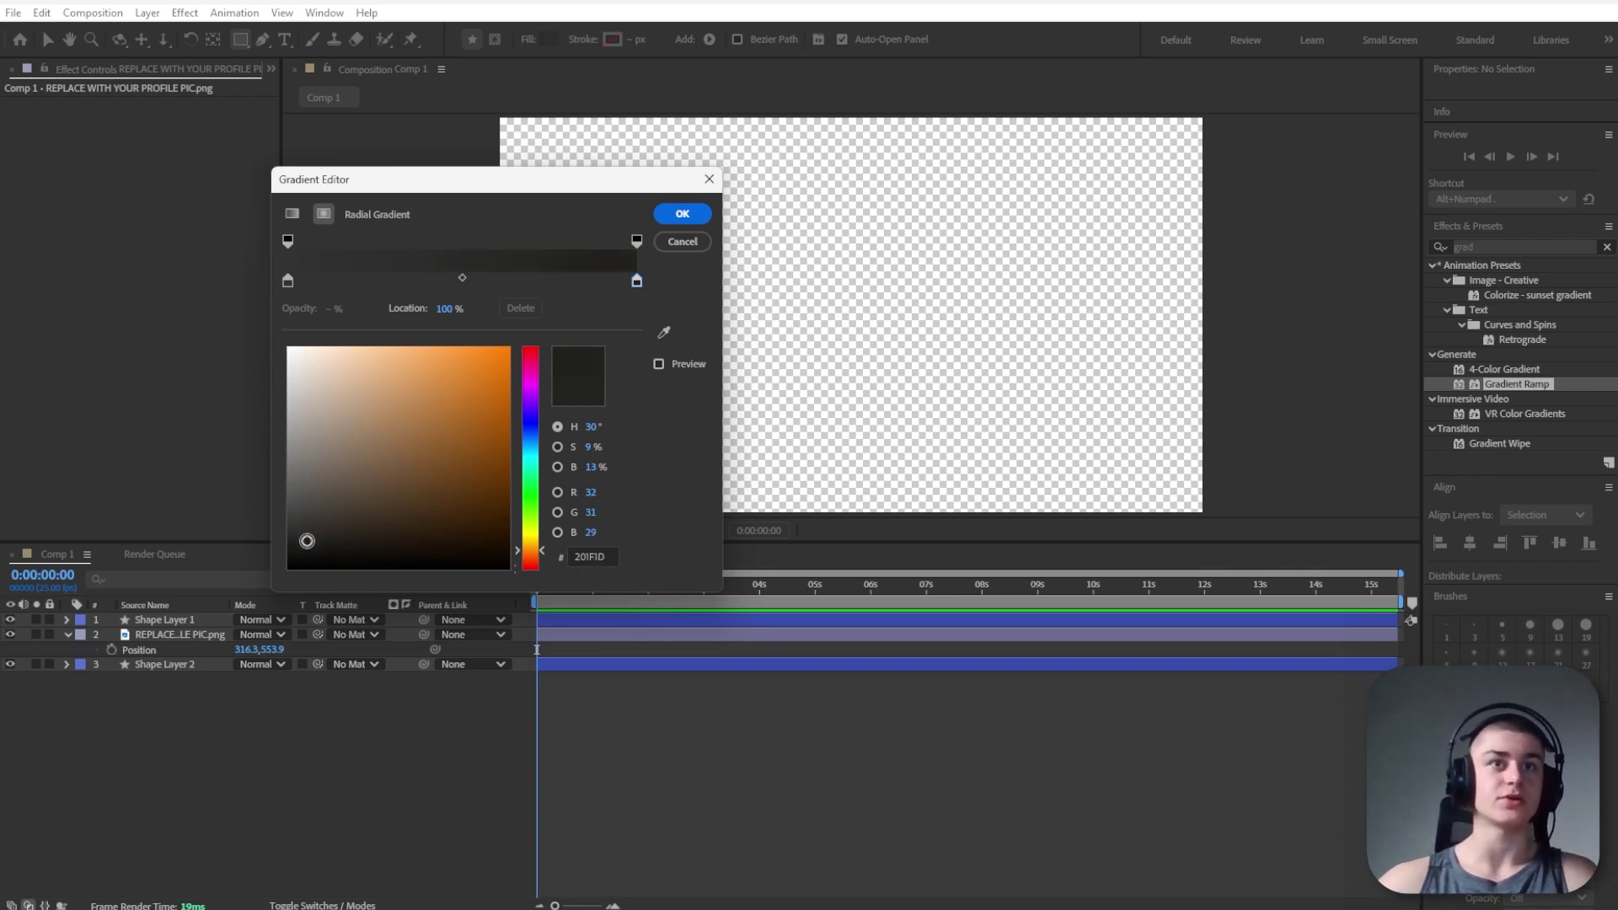
{"action": "left_click", "coordinate": [682, 213]}
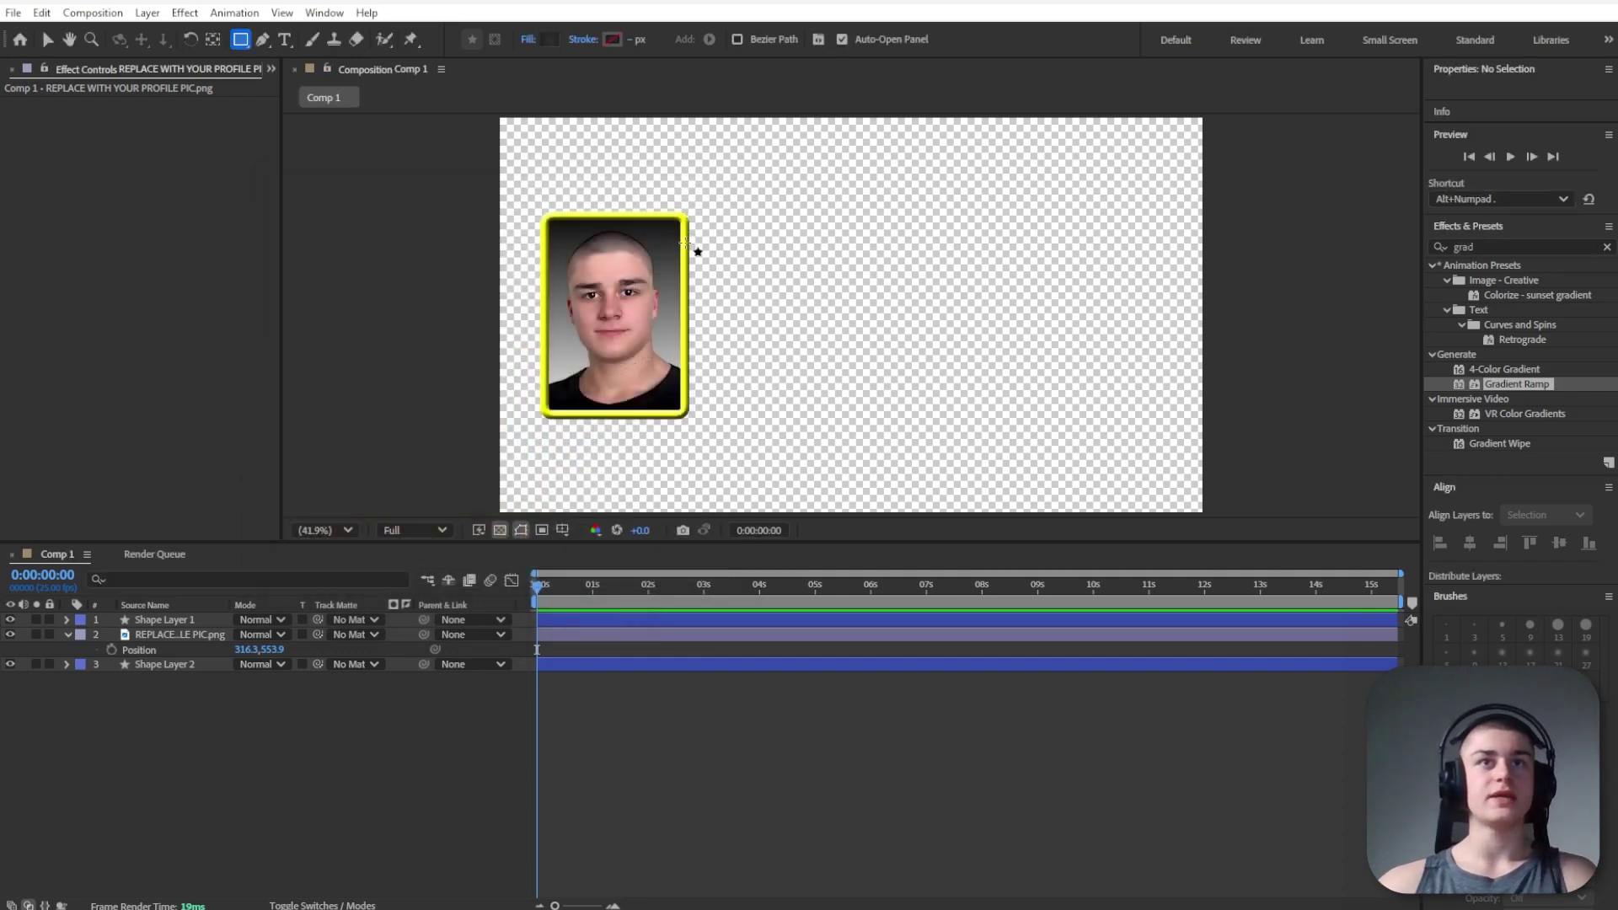
Draw a rectangle about 1225 × 396 px extending right from the card and move its layer beneath all others
{"action": "mouse_move", "coordinate": [685, 245]}
{"action": "left_mouse_down"}
{"action": "mouse_move", "coordinate": [701, 291]}
{"action": "mouse_move", "coordinate": [814, 396]}
{"action": "mouse_move", "coordinate": [1134, 389]}
{"action": "left_mouse_up"}
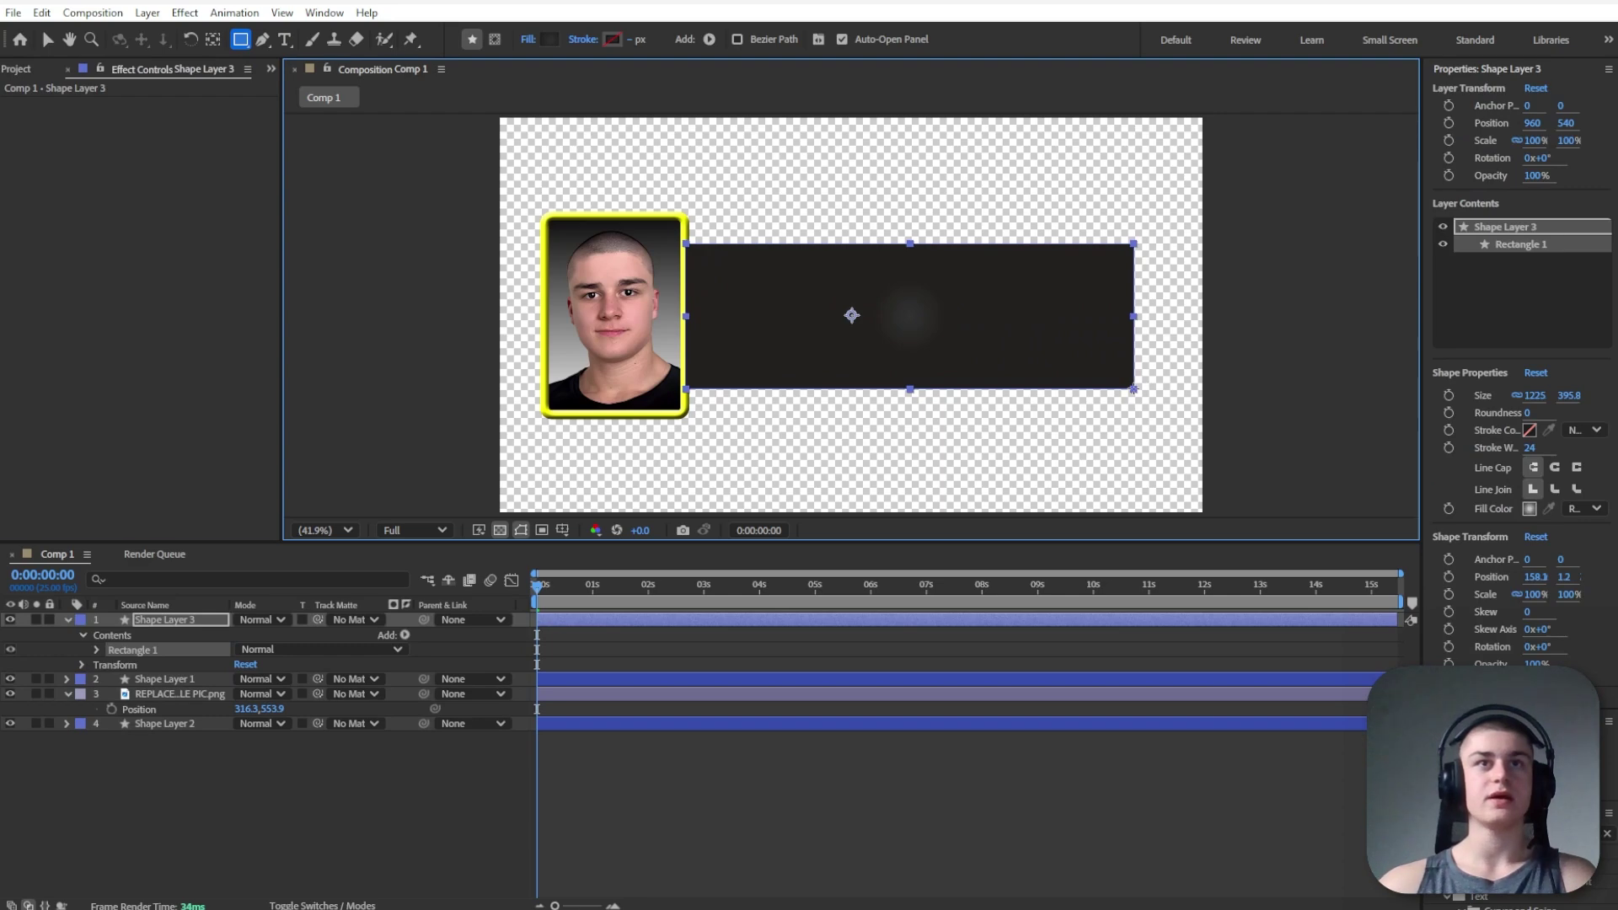
{"action": "left_click_drag", "start_coordinate": [153, 621], "coordinate": [194, 779]}
{"action": "key", "text": "v"}
{"action": "key", "text": "ctrl+shift+a"}
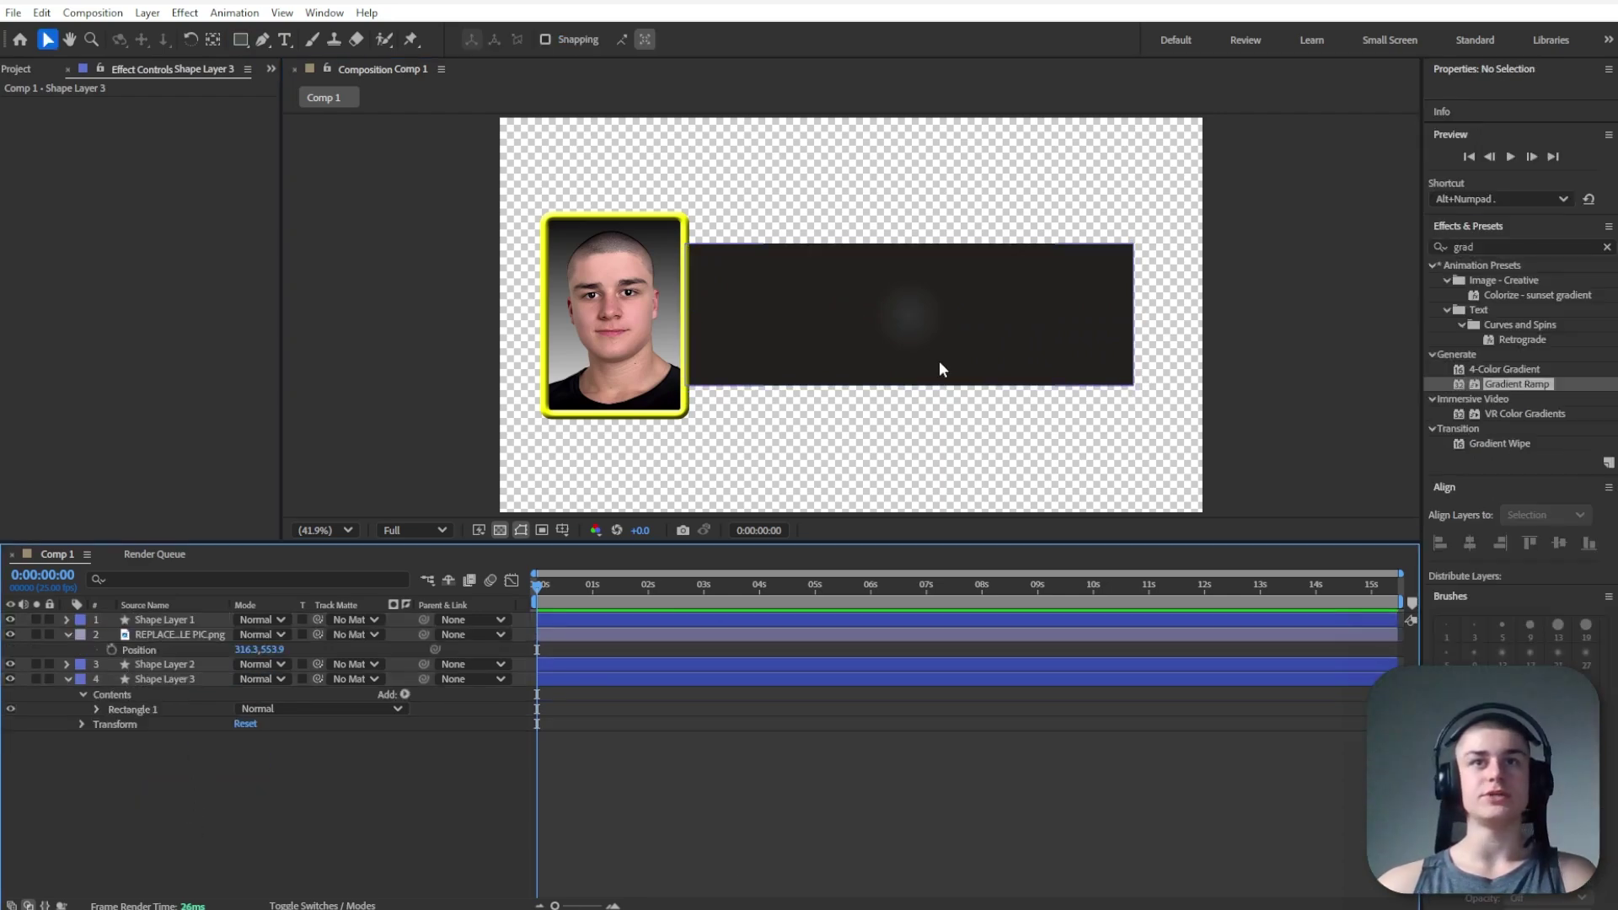
Extend the wide rectangle's radial Gradient Fill by moving its end point out towards the right edge
{"action": "left_click", "coordinate": [145, 708]}
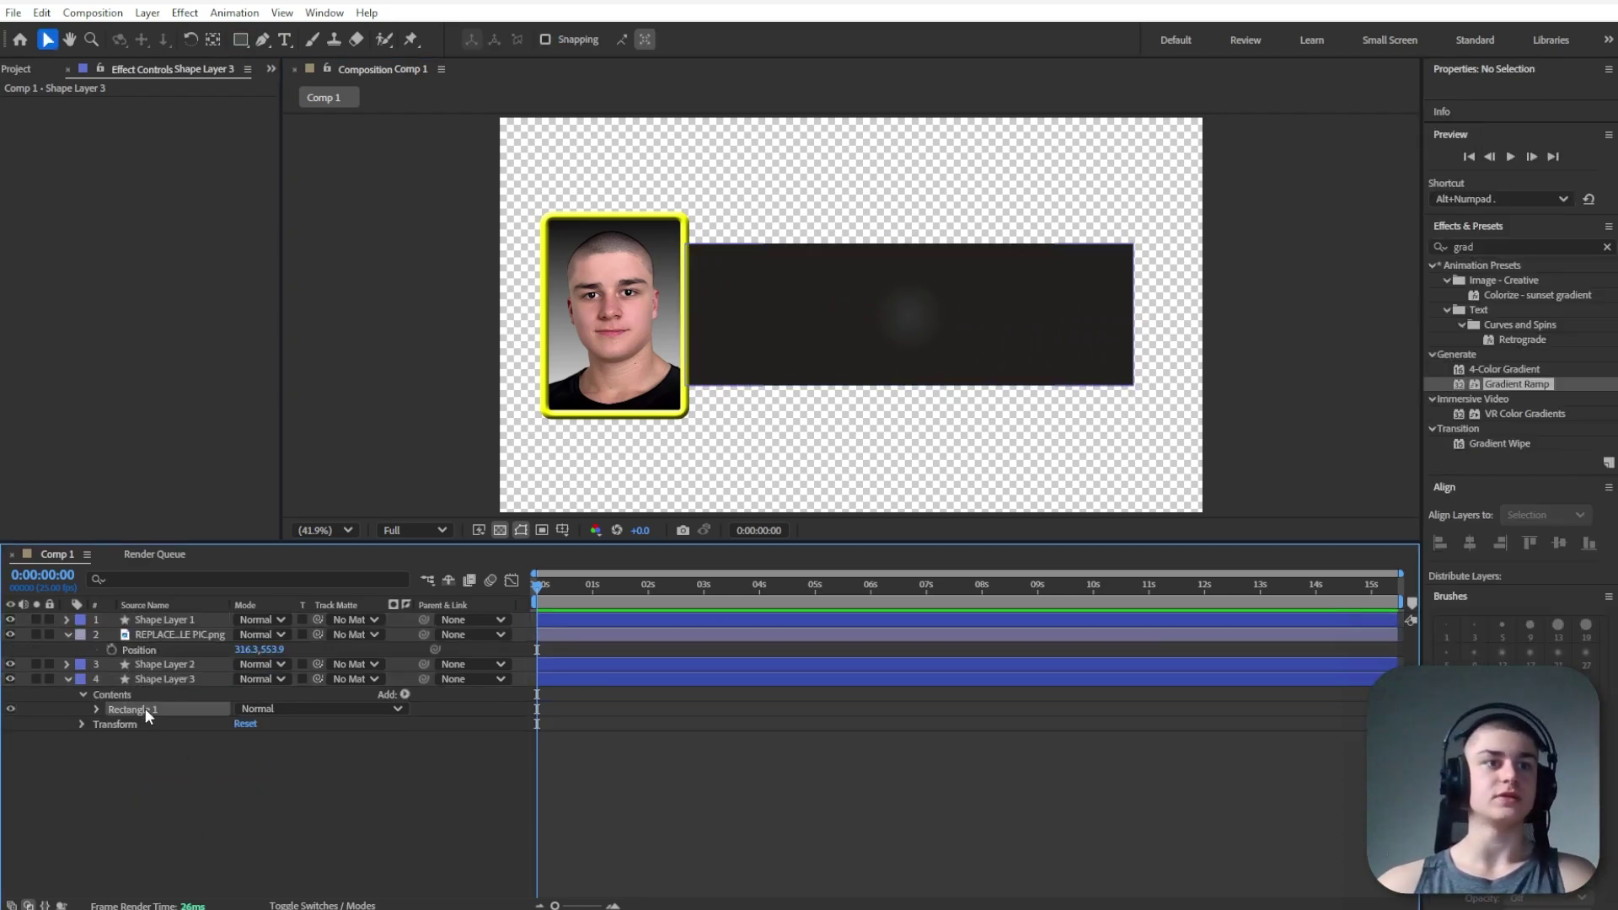
{"action": "left_click", "coordinate": [97, 709]}
{"action": "left_click", "coordinate": [161, 755]}
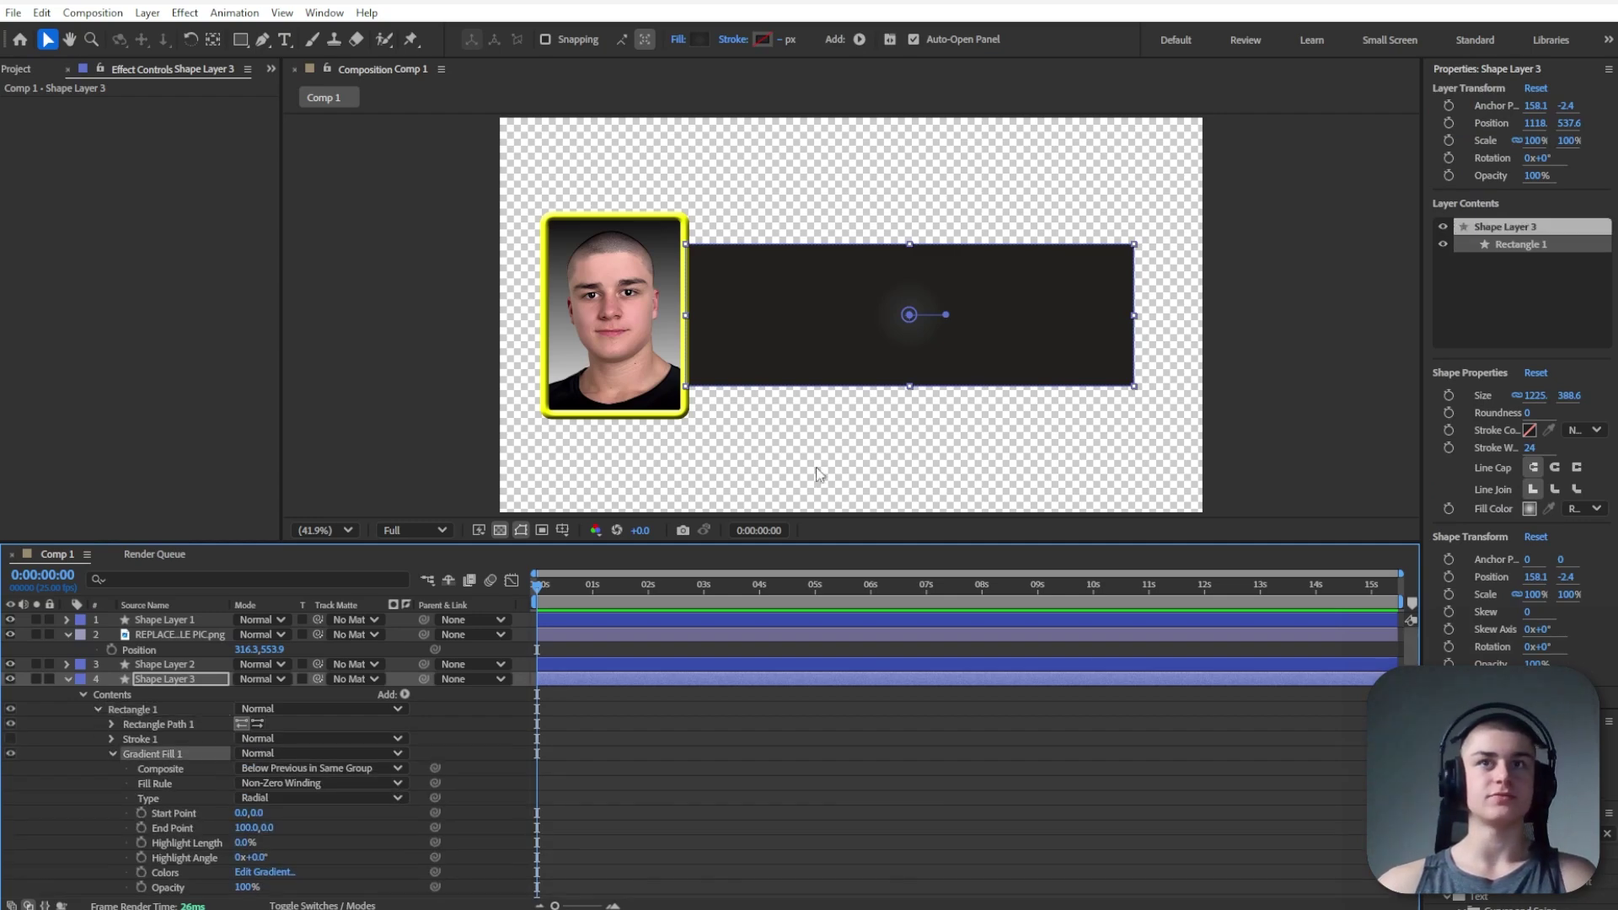
{"action": "left_click_drag", "start_coordinate": [946, 315], "coordinate": [1070, 316]}
{"action": "left_click", "coordinate": [282, 803]}
Duplicate the wide rectangle layer and apply the Grid effect to the copy
{"action": "left_click", "coordinate": [165, 679]}
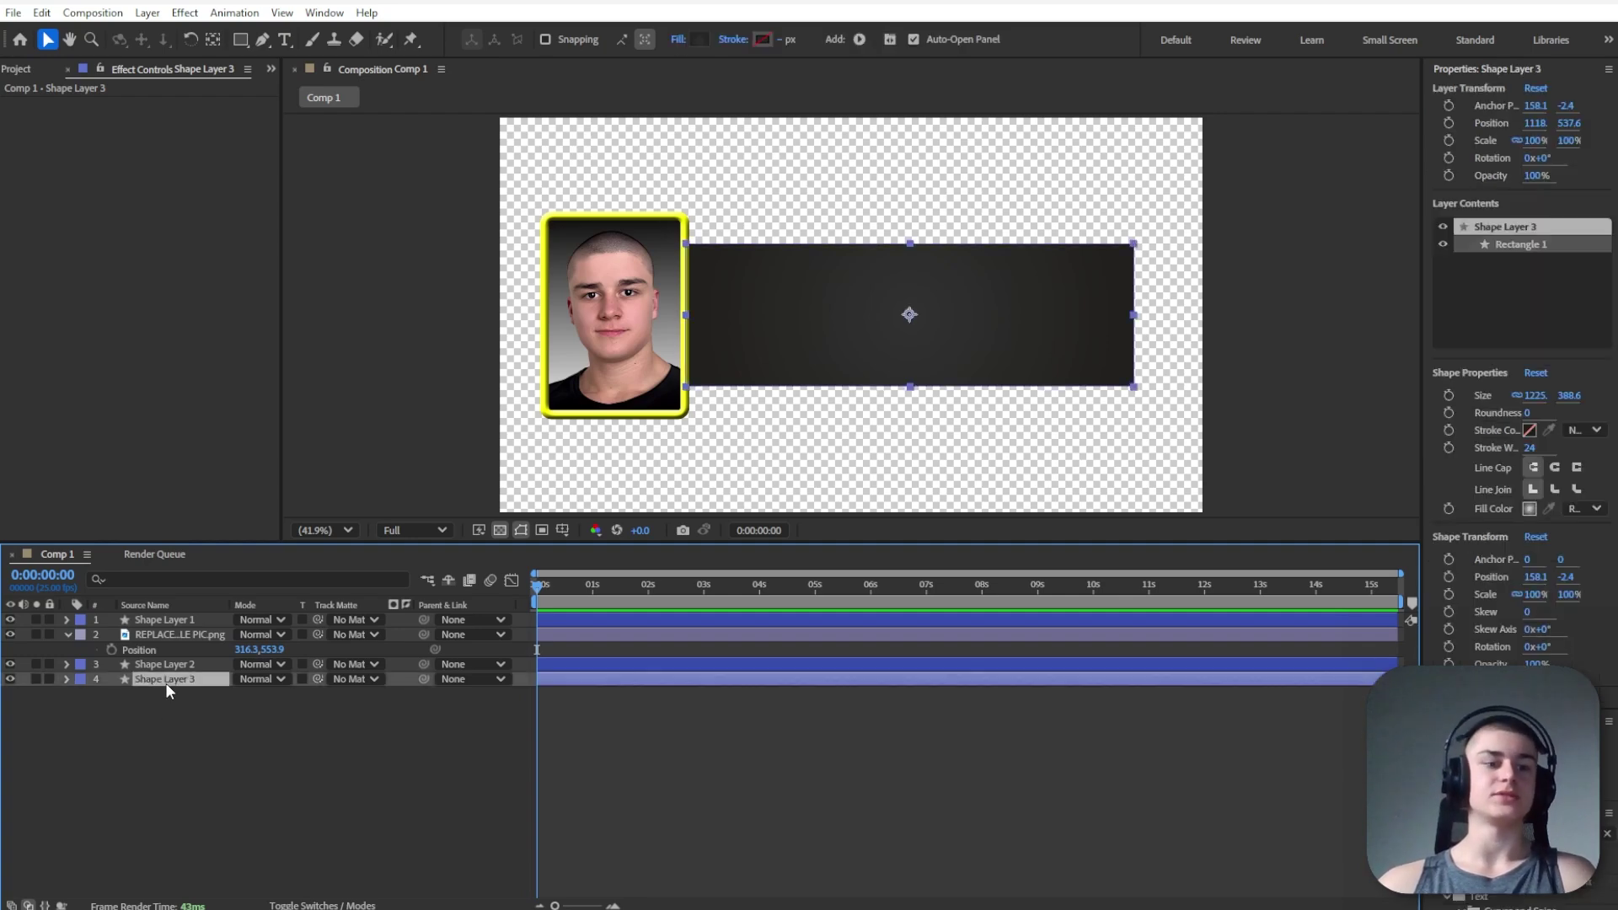
{"action": "key", "text": "ctrl+d"}
{"action": "scroll", "coordinate": [1568, 546], "scroll_direction": "down", "scroll_amount": 5}
{"action": "left_click_drag", "start_coordinate": [1487, 492], "coordinate": [1414, 497]}
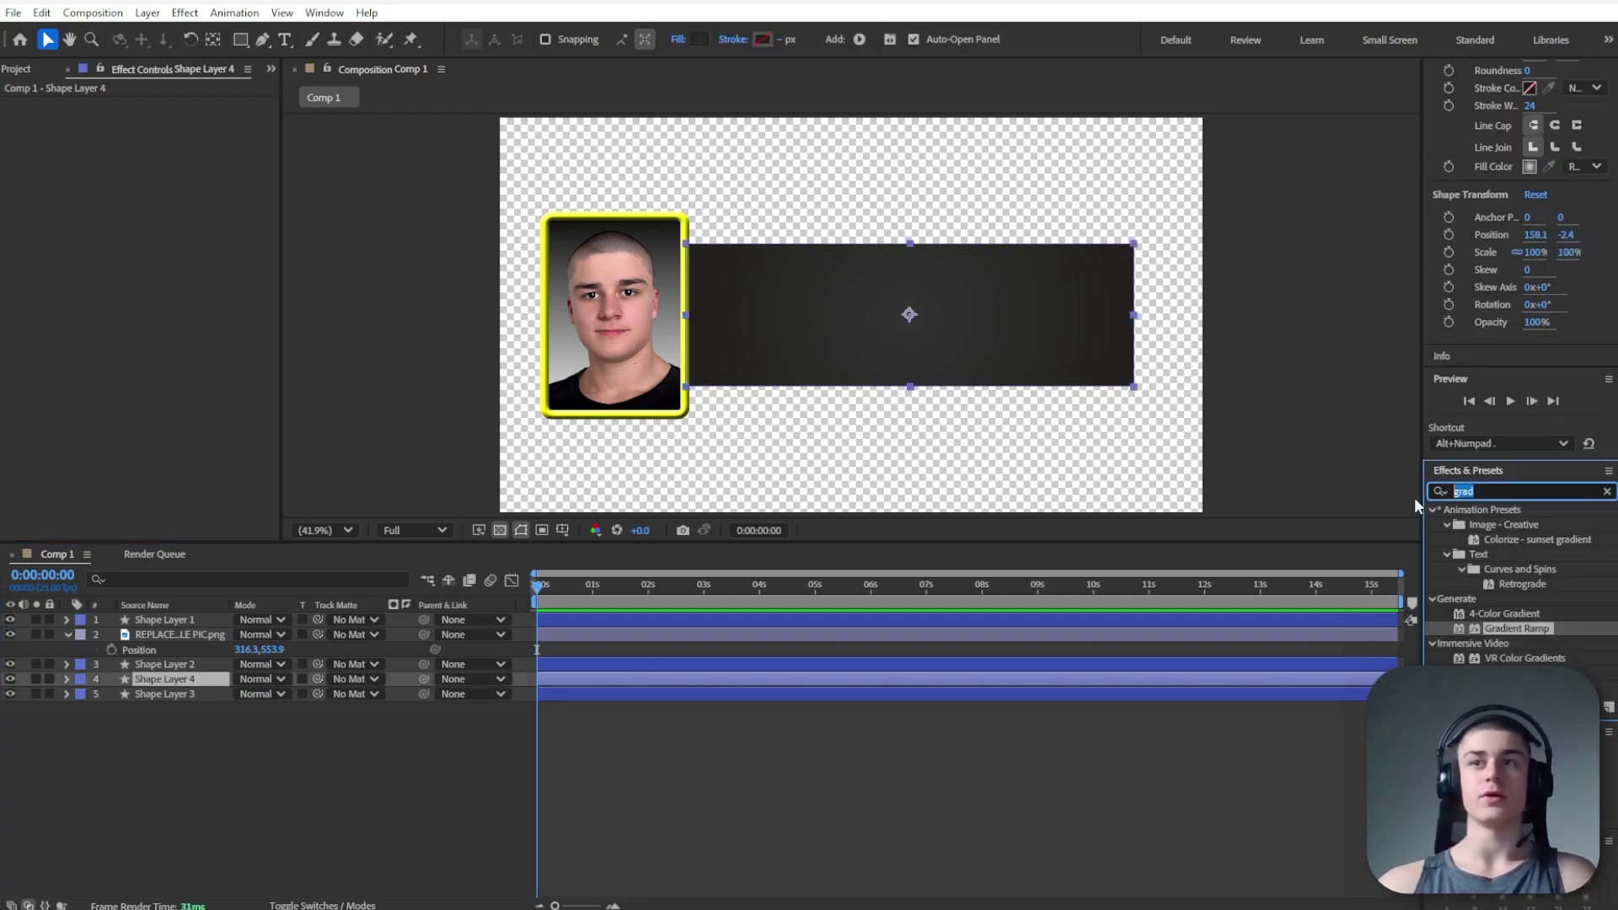
{"action": "type", "text": "grid"}
{"action": "left_click_drag", "start_coordinate": [1478, 643], "coordinate": [115, 679]}
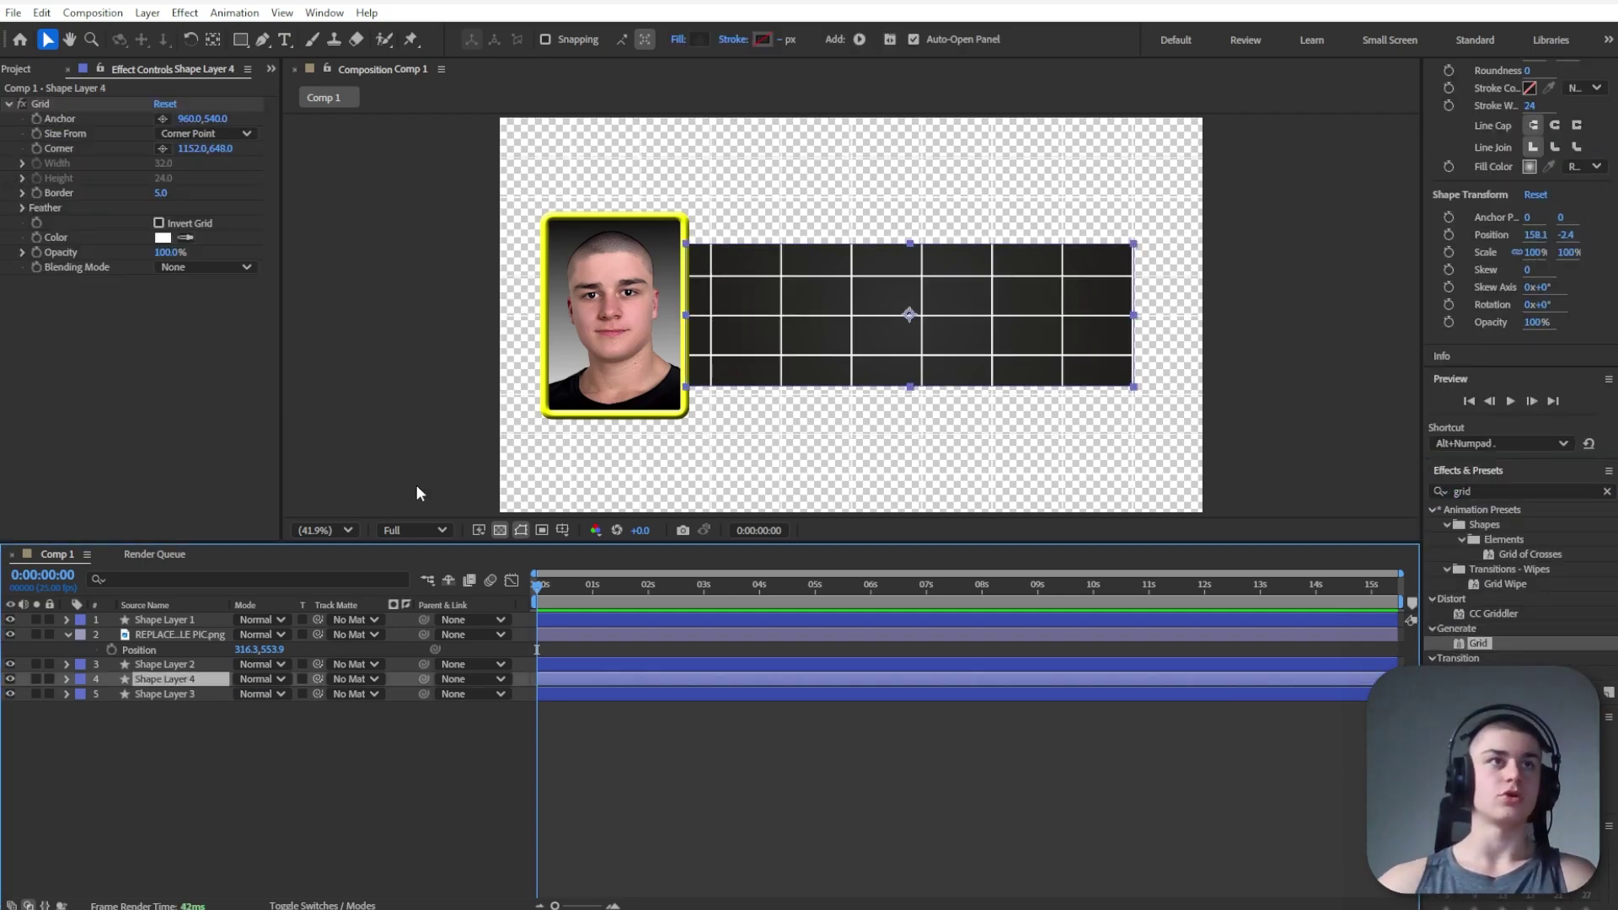
Set the Grid effect's Corner to 991, 571 and pre-compose the grid layer
{"action": "left_click_drag", "start_coordinate": [219, 148], "coordinate": [88, 153]}
{"action": "key", "text": "ctrl+shift+c"}
{"action": "key", "text": "Return"}
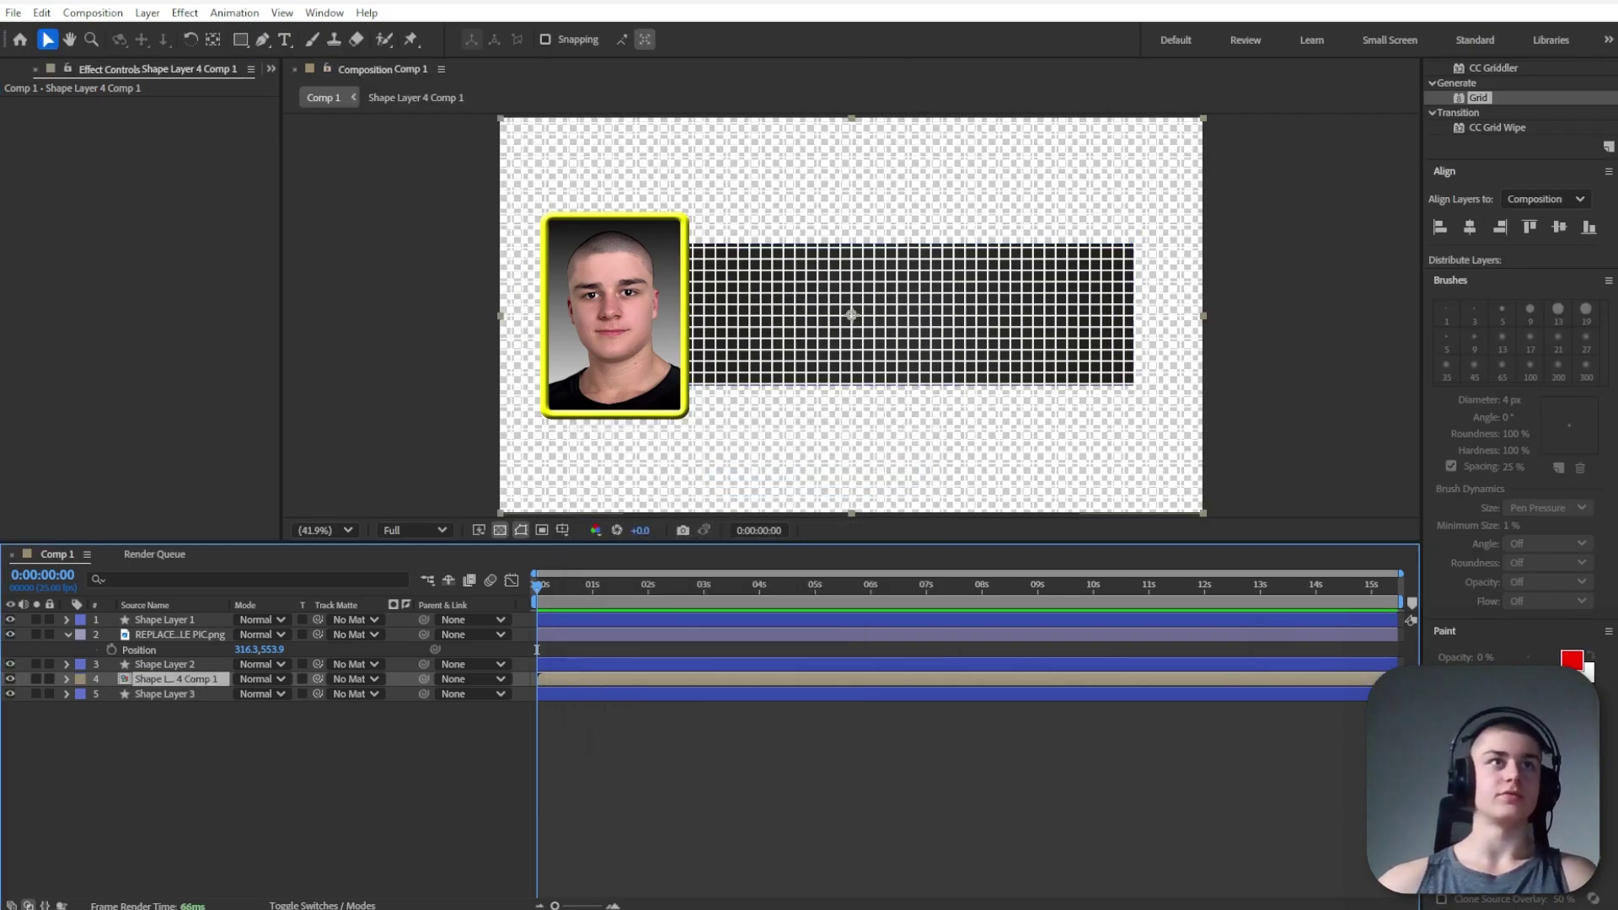
Mask the grid pre-composition with a rectangle matching the dark panel beside the card
{"action": "key", "text": "q"}
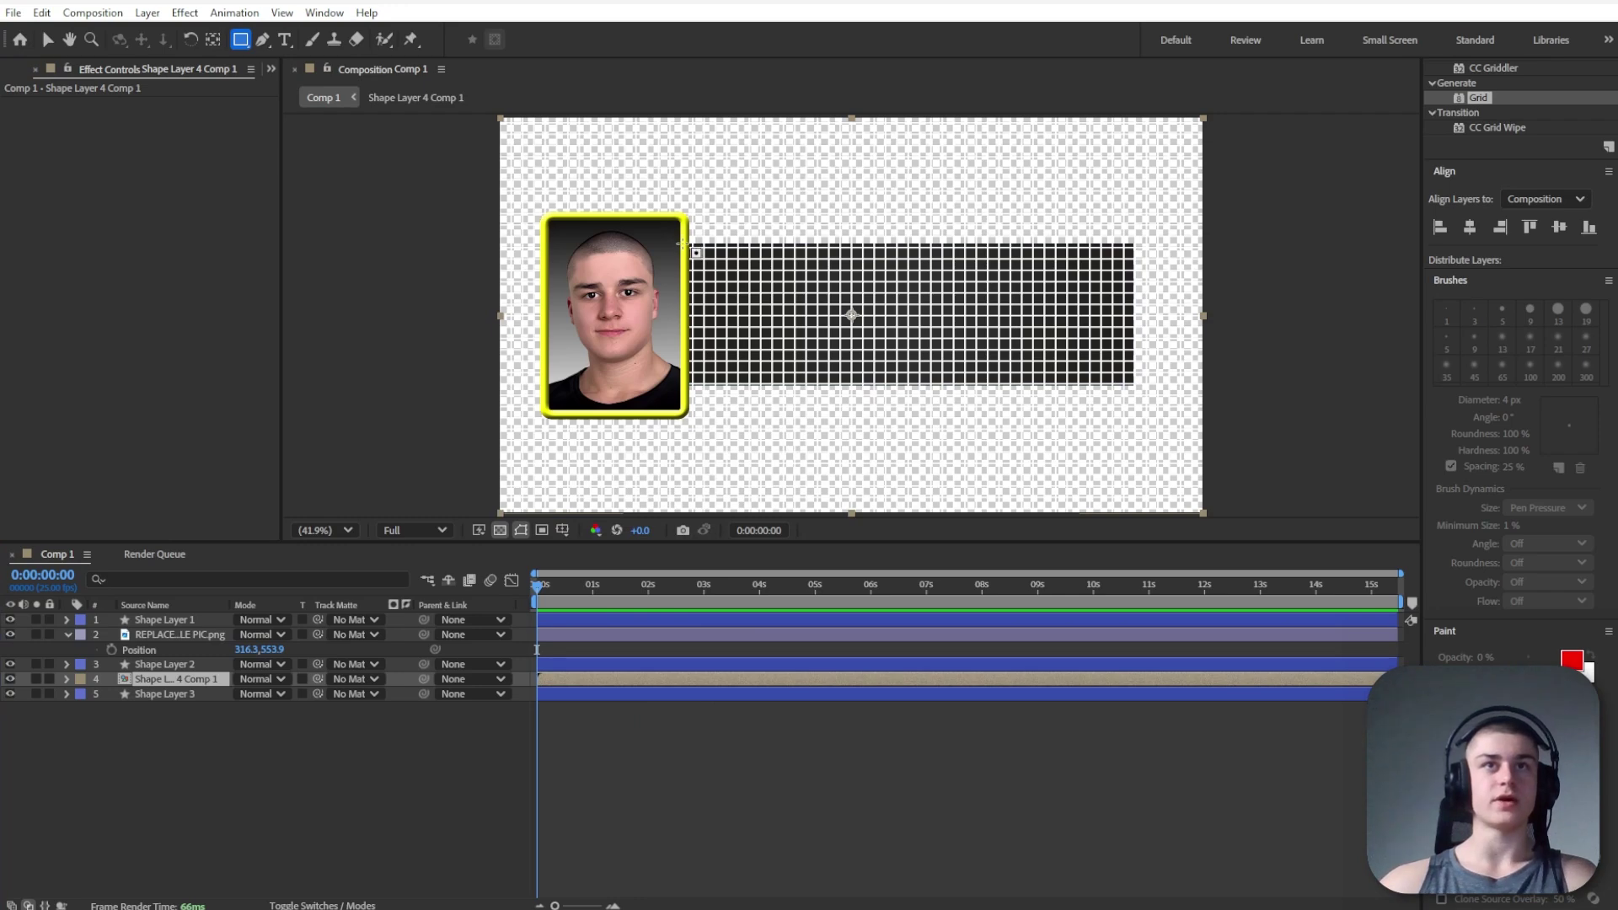
{"action": "mouse_move", "coordinate": [683, 244]}
{"action": "left_mouse_down"}
{"action": "mouse_move", "coordinate": [837, 271]}
{"action": "mouse_move", "coordinate": [1131, 384]}
{"action": "left_mouse_up"}
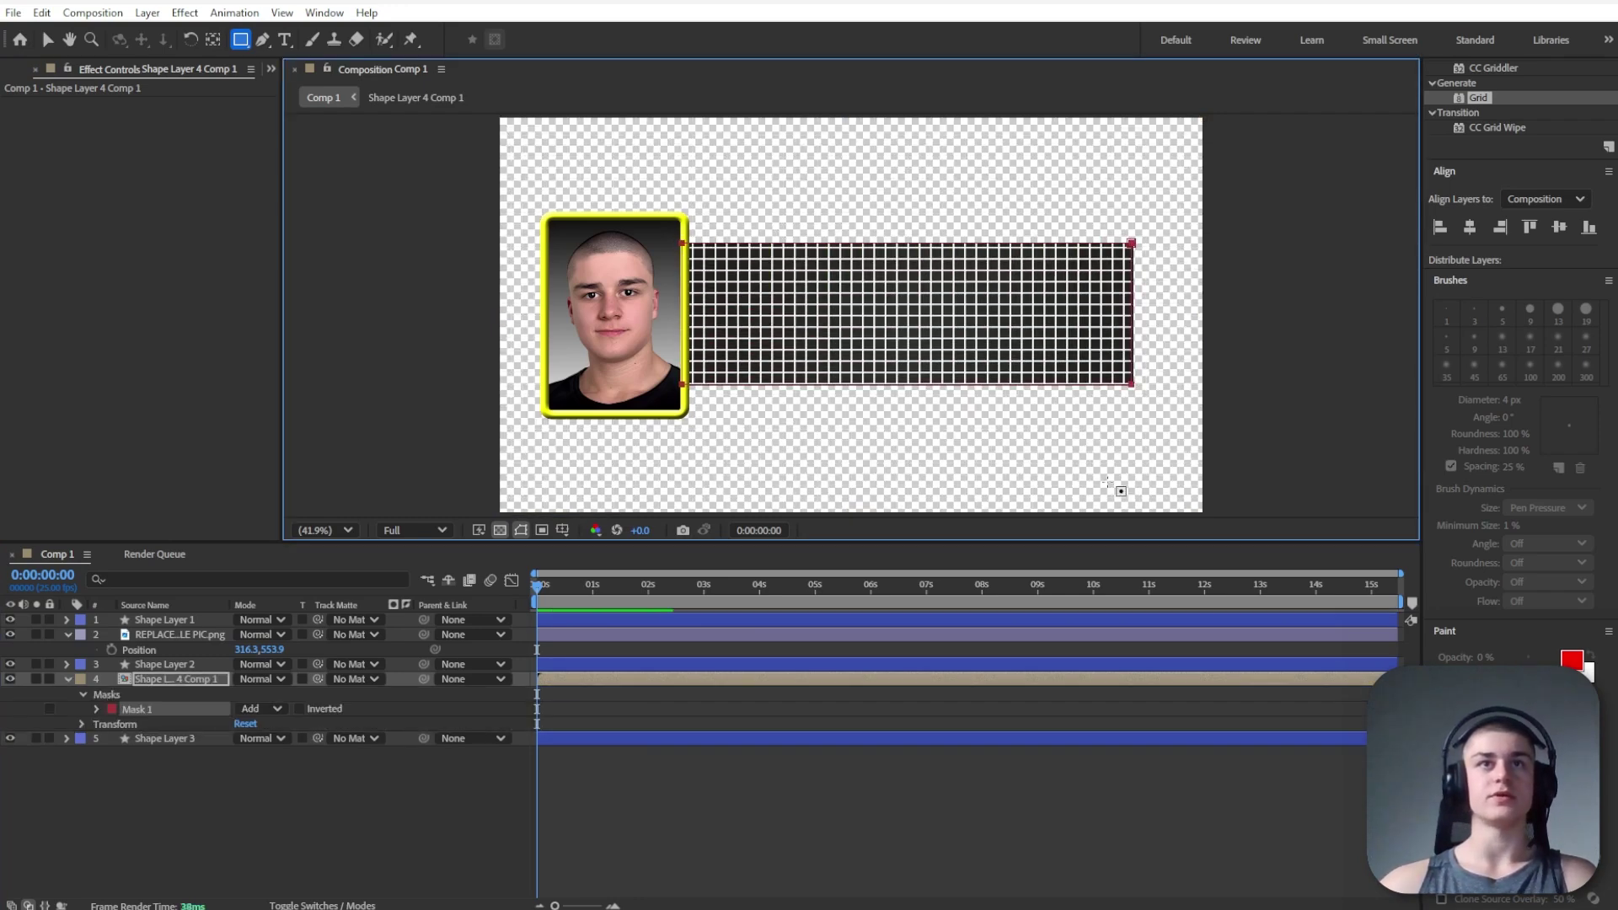
{"action": "left_click", "coordinate": [217, 771]}
Set the grid pre-composition's blending mode to Overlay and lower its opacity
{"action": "left_click", "coordinate": [191, 678]}
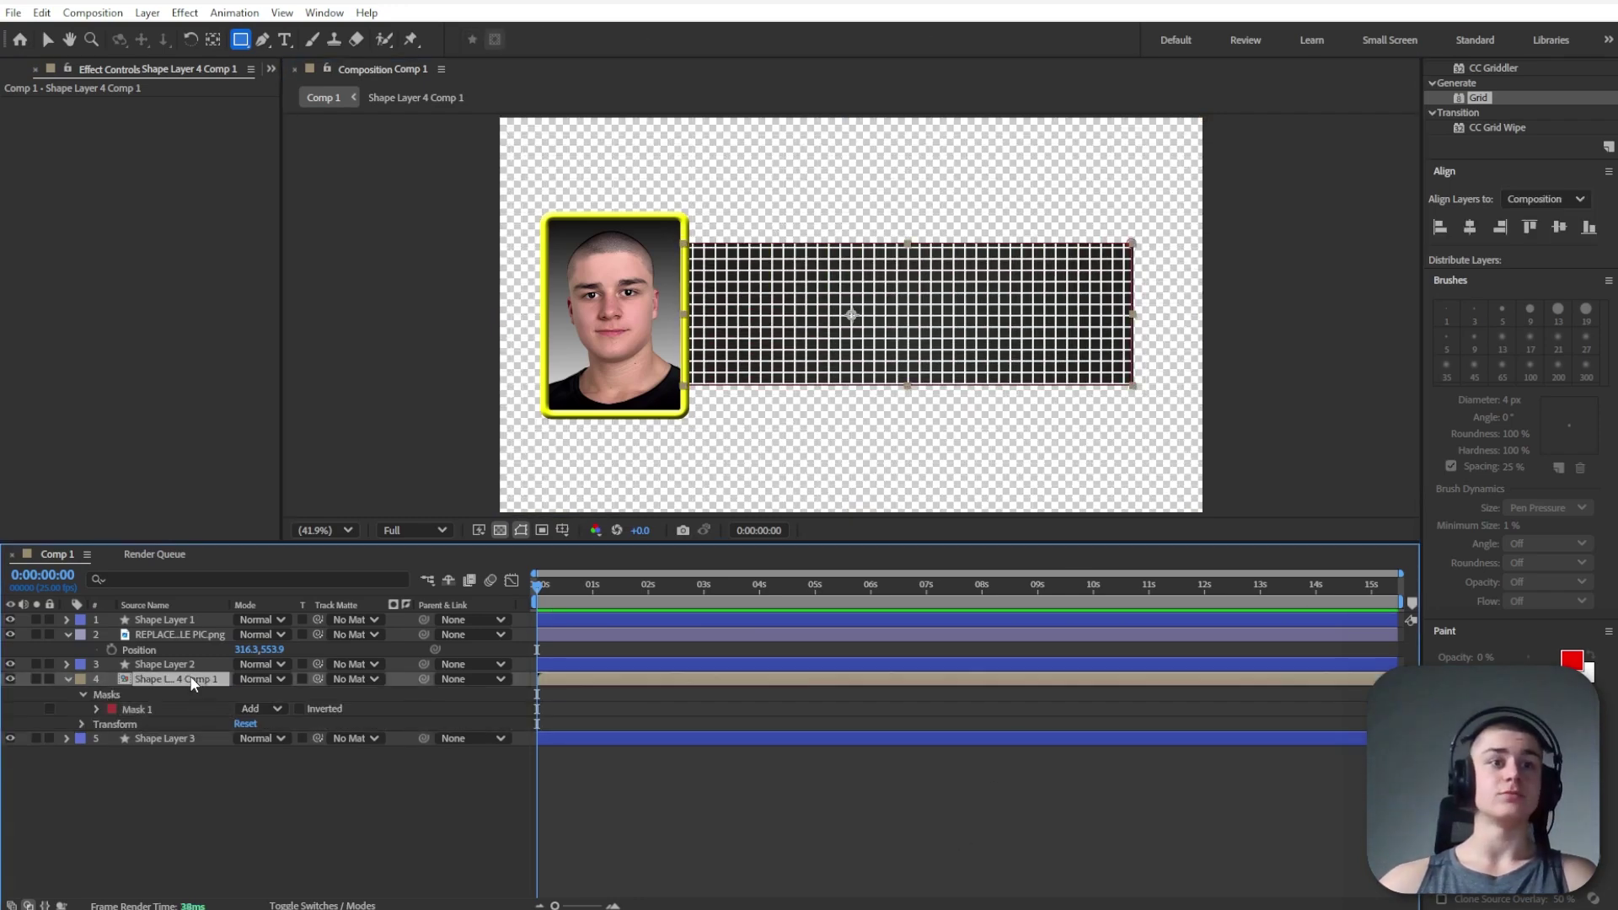
{"action": "left_click", "coordinate": [256, 676]}
{"action": "left_click", "coordinate": [327, 574]}
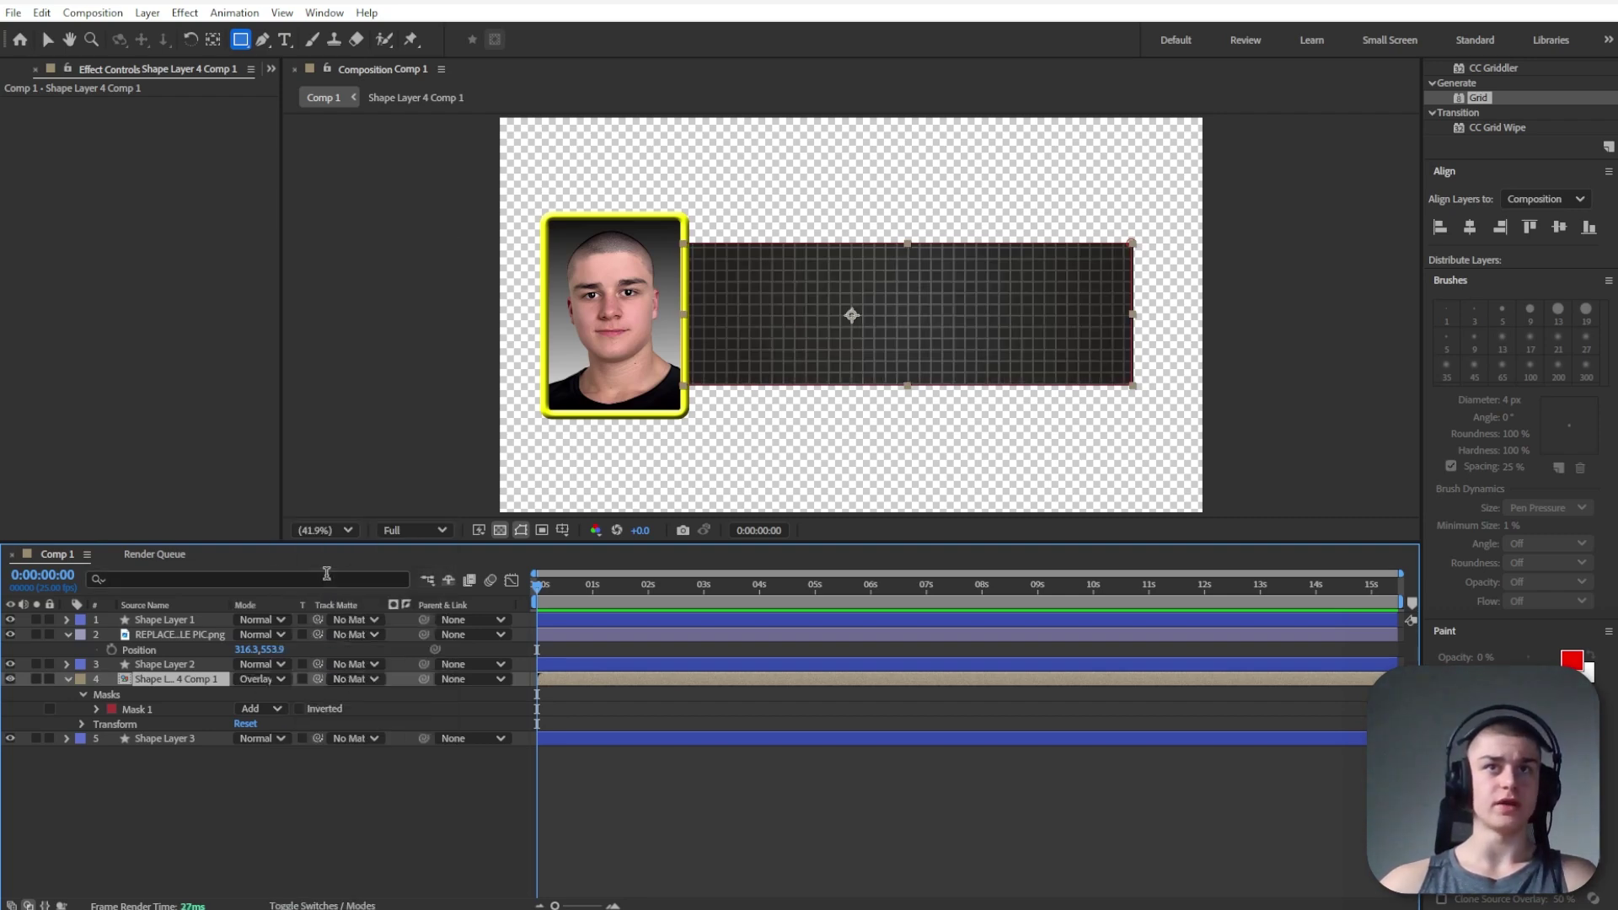
{"action": "key", "text": "t"}
{"action": "left_click_drag", "start_coordinate": [246, 695], "coordinate": [237, 697]}
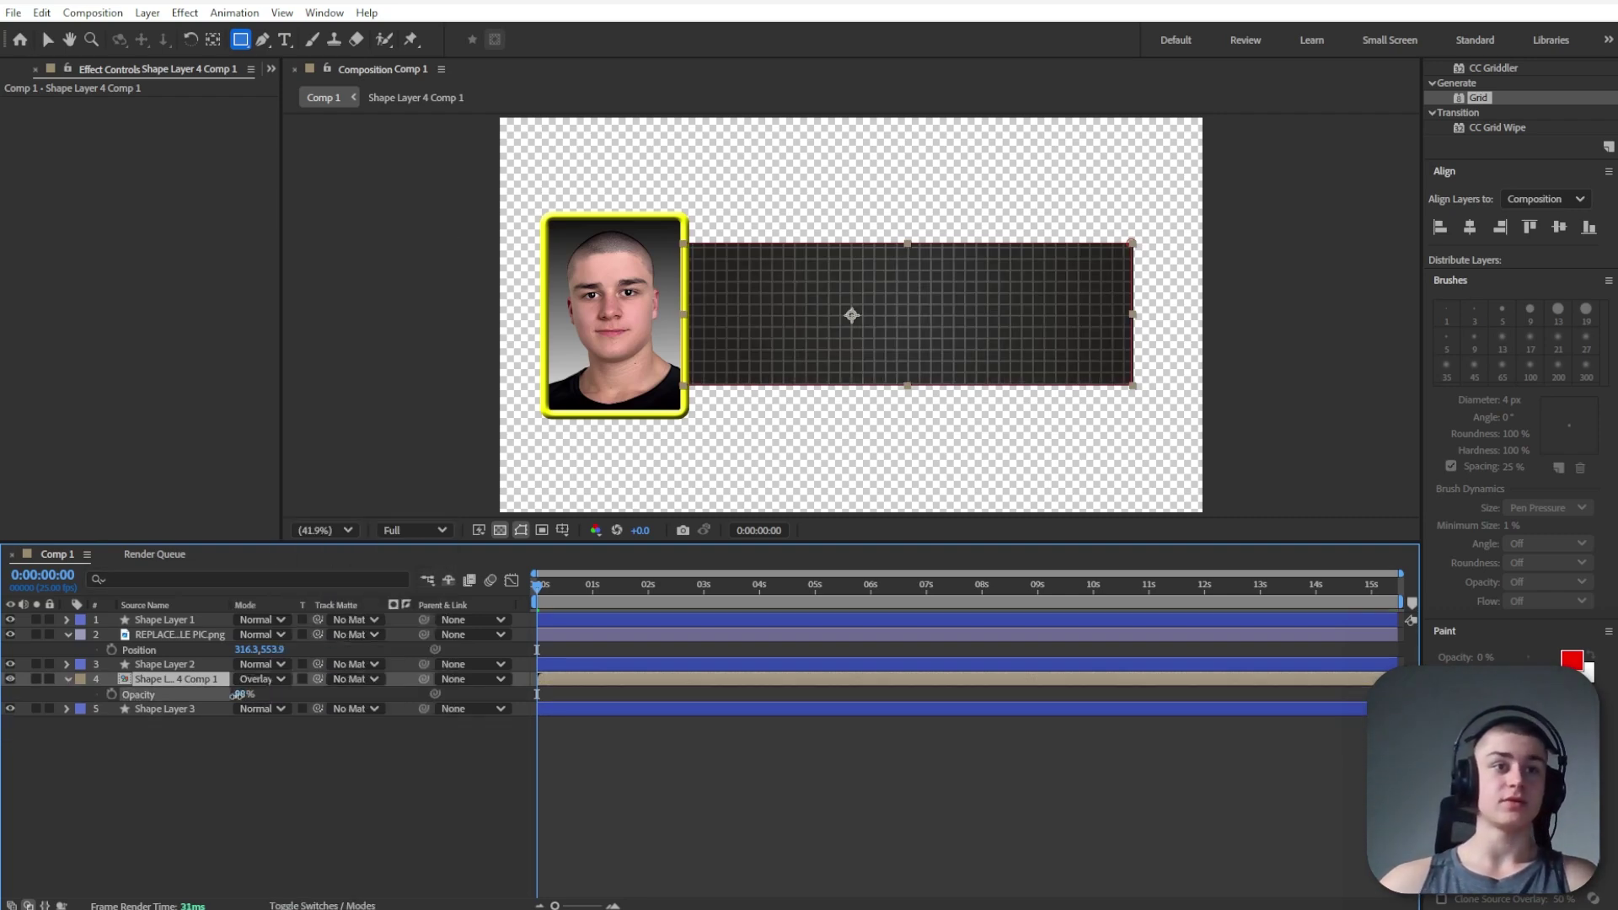
Set the Grid effect's Border to 3 inside the Shape Layer 4 pre-composition and return to Comp 1
{"action": "double_click", "coordinate": [175, 675]}
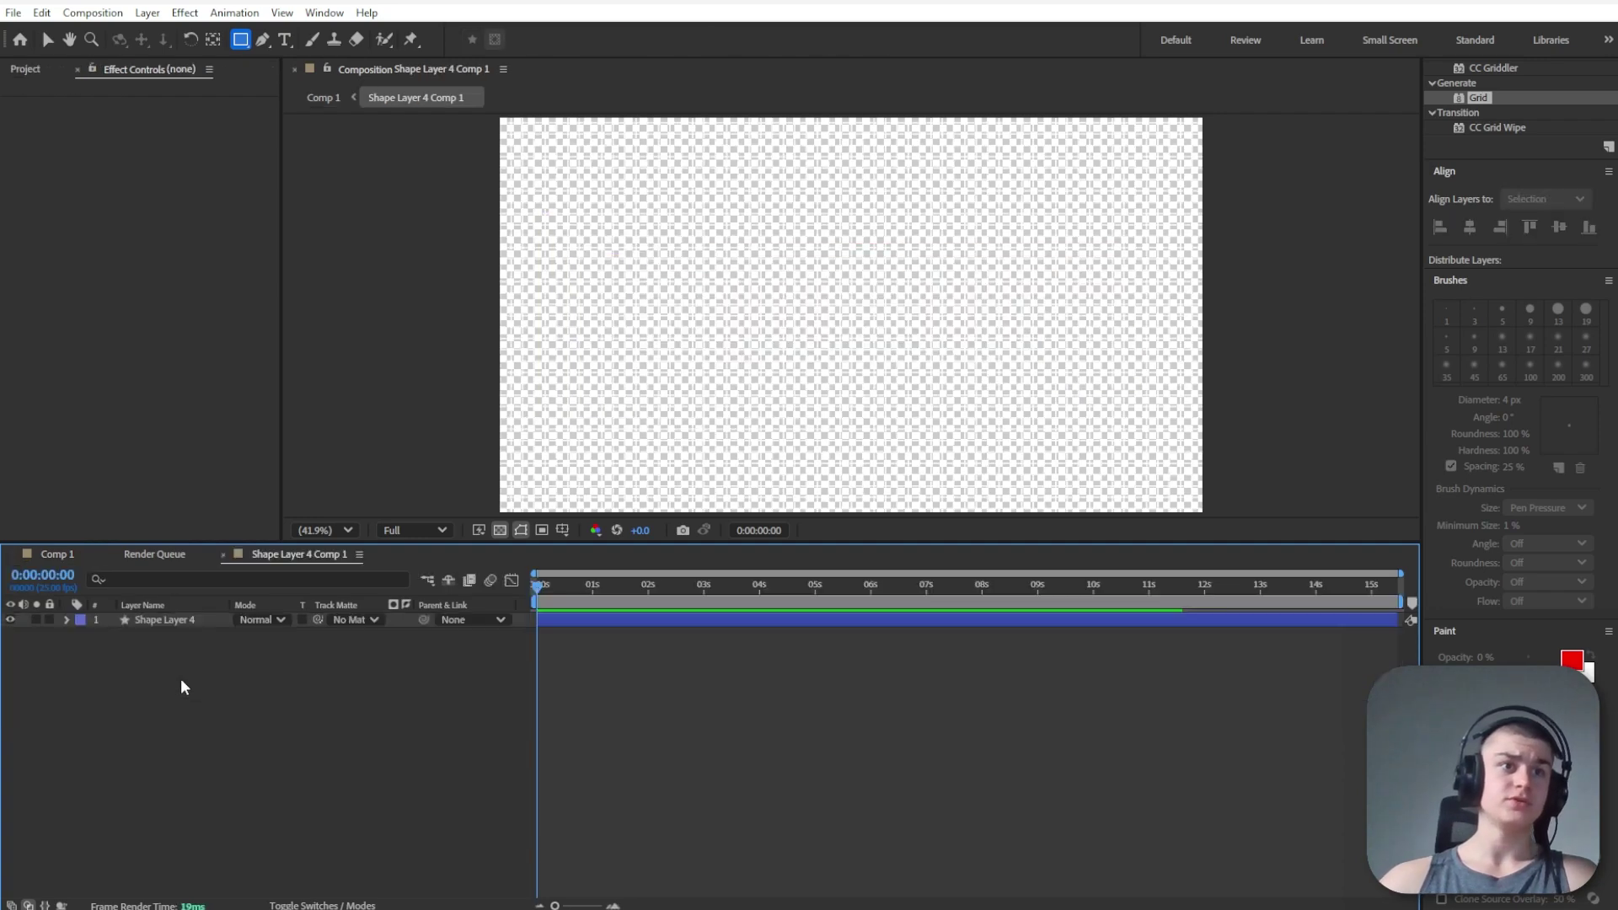
{"action": "left_click", "coordinate": [189, 620]}
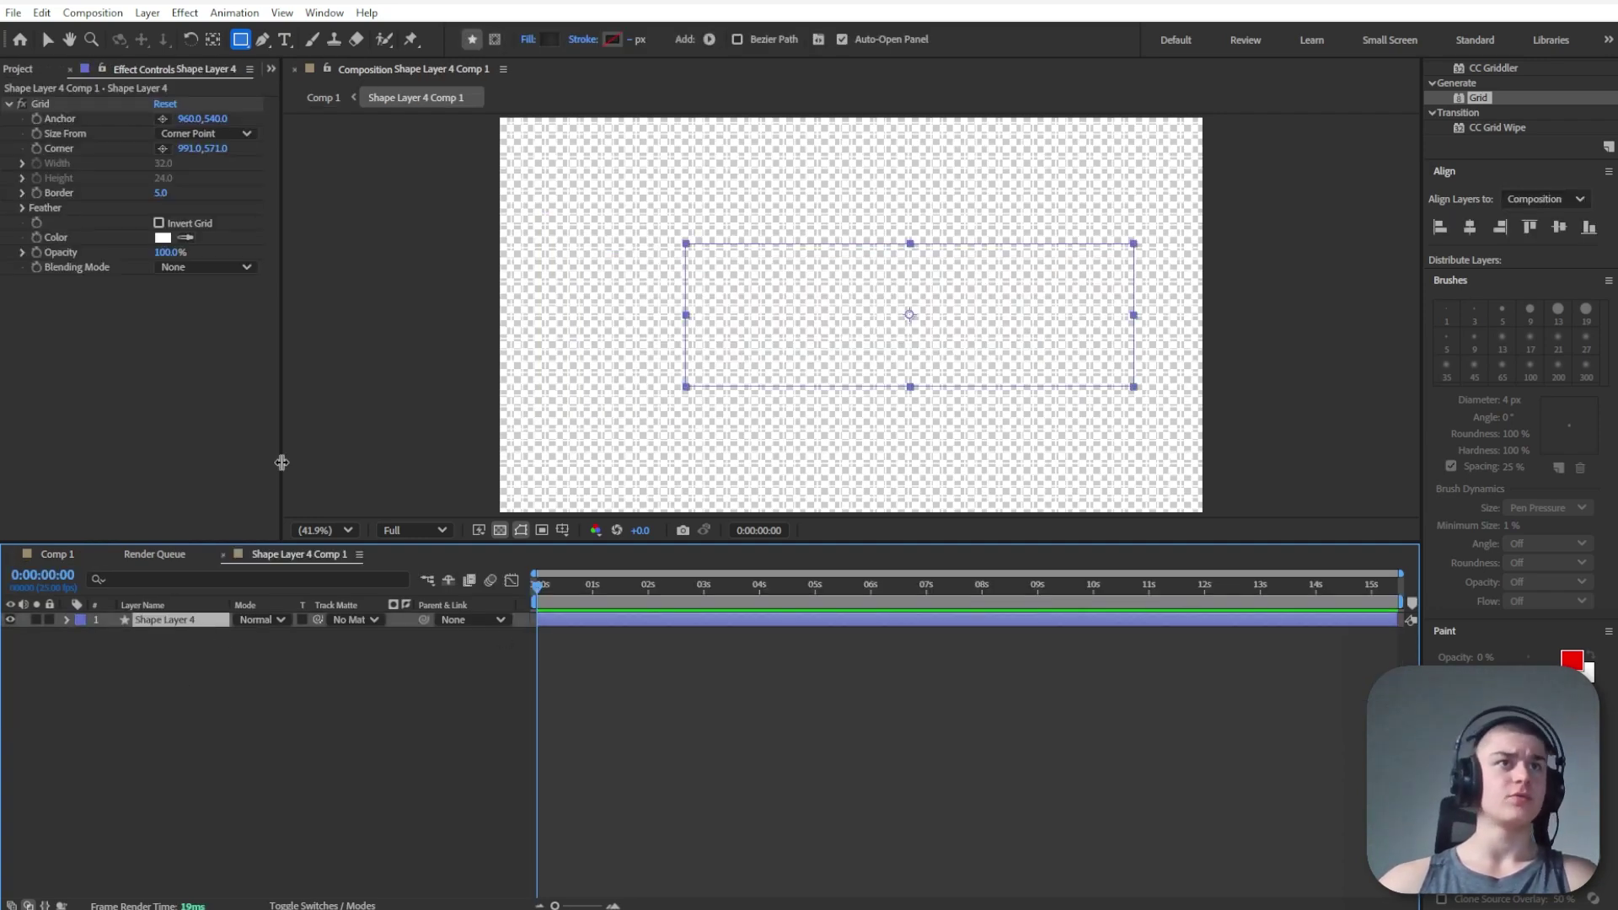
{"action": "left_click", "coordinate": [158, 194]}
{"action": "type", "text": "3"}
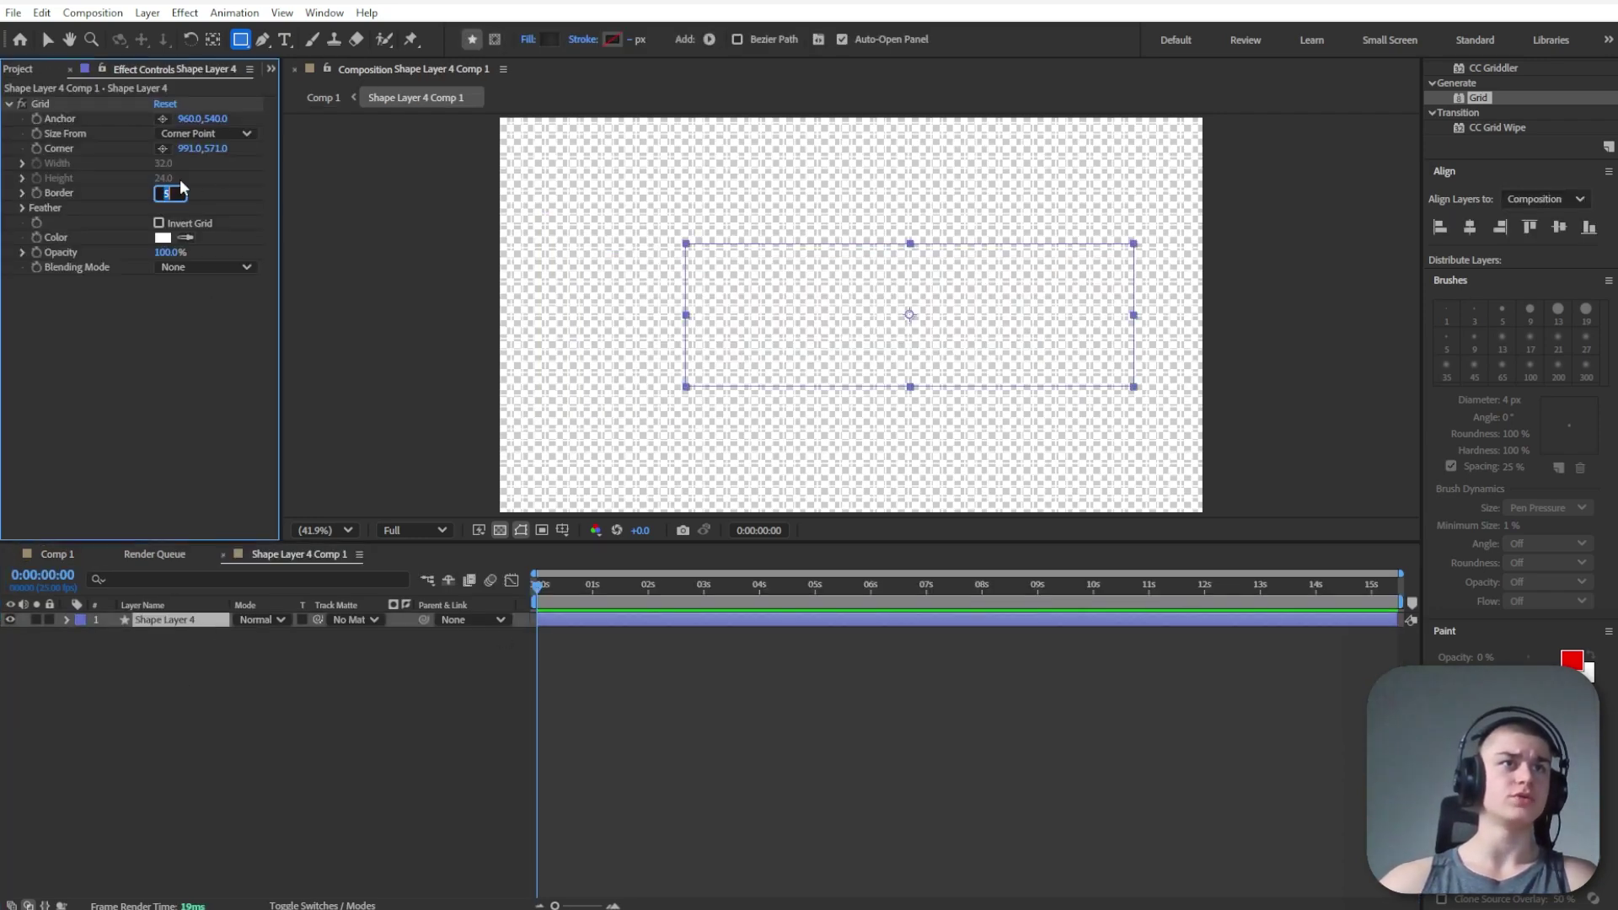
{"action": "left_click", "coordinate": [215, 685]}
{"action": "left_click", "coordinate": [66, 552]}
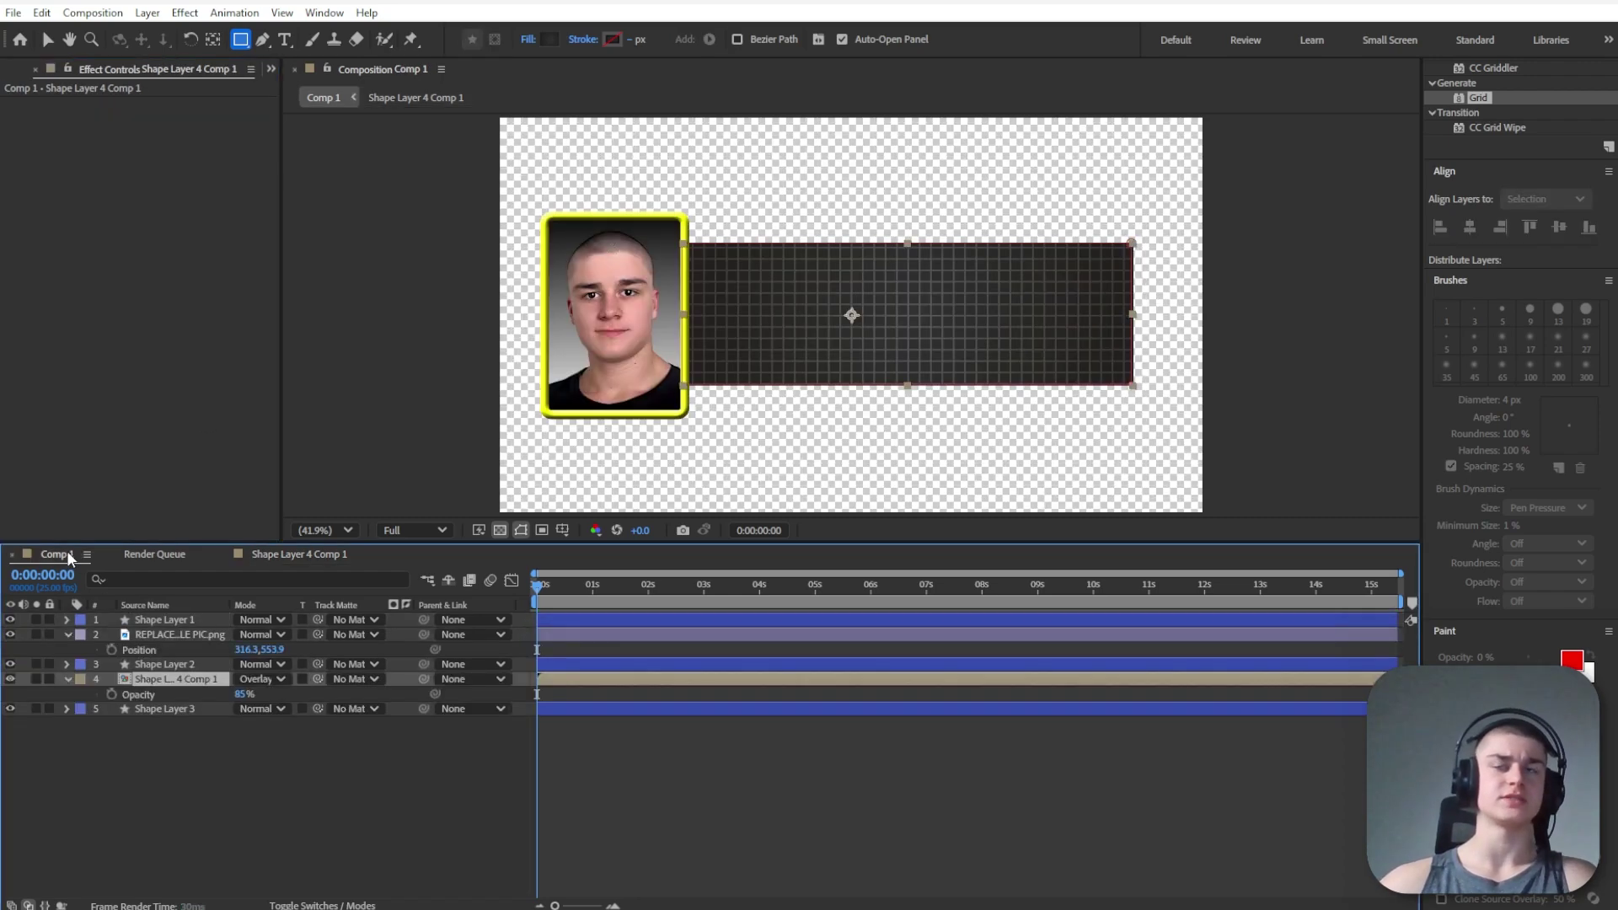
{"action": "left_click", "coordinate": [335, 740]}
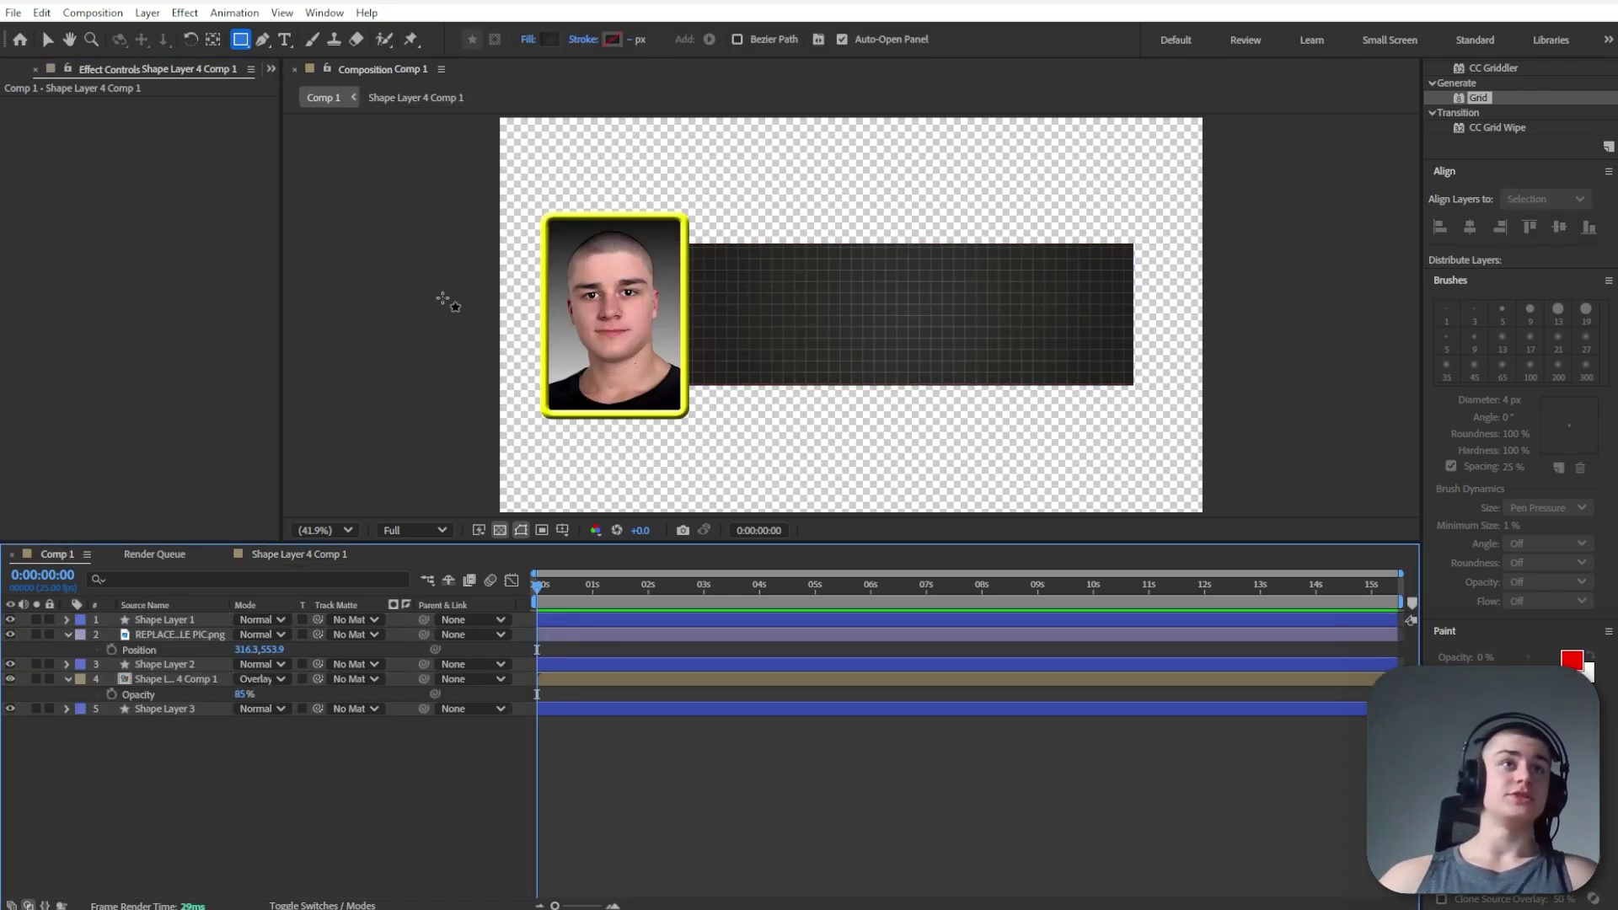
Add the text "XXX" over the dark grid panel beside the profile card
{"action": "left_click", "coordinate": [284, 40]}
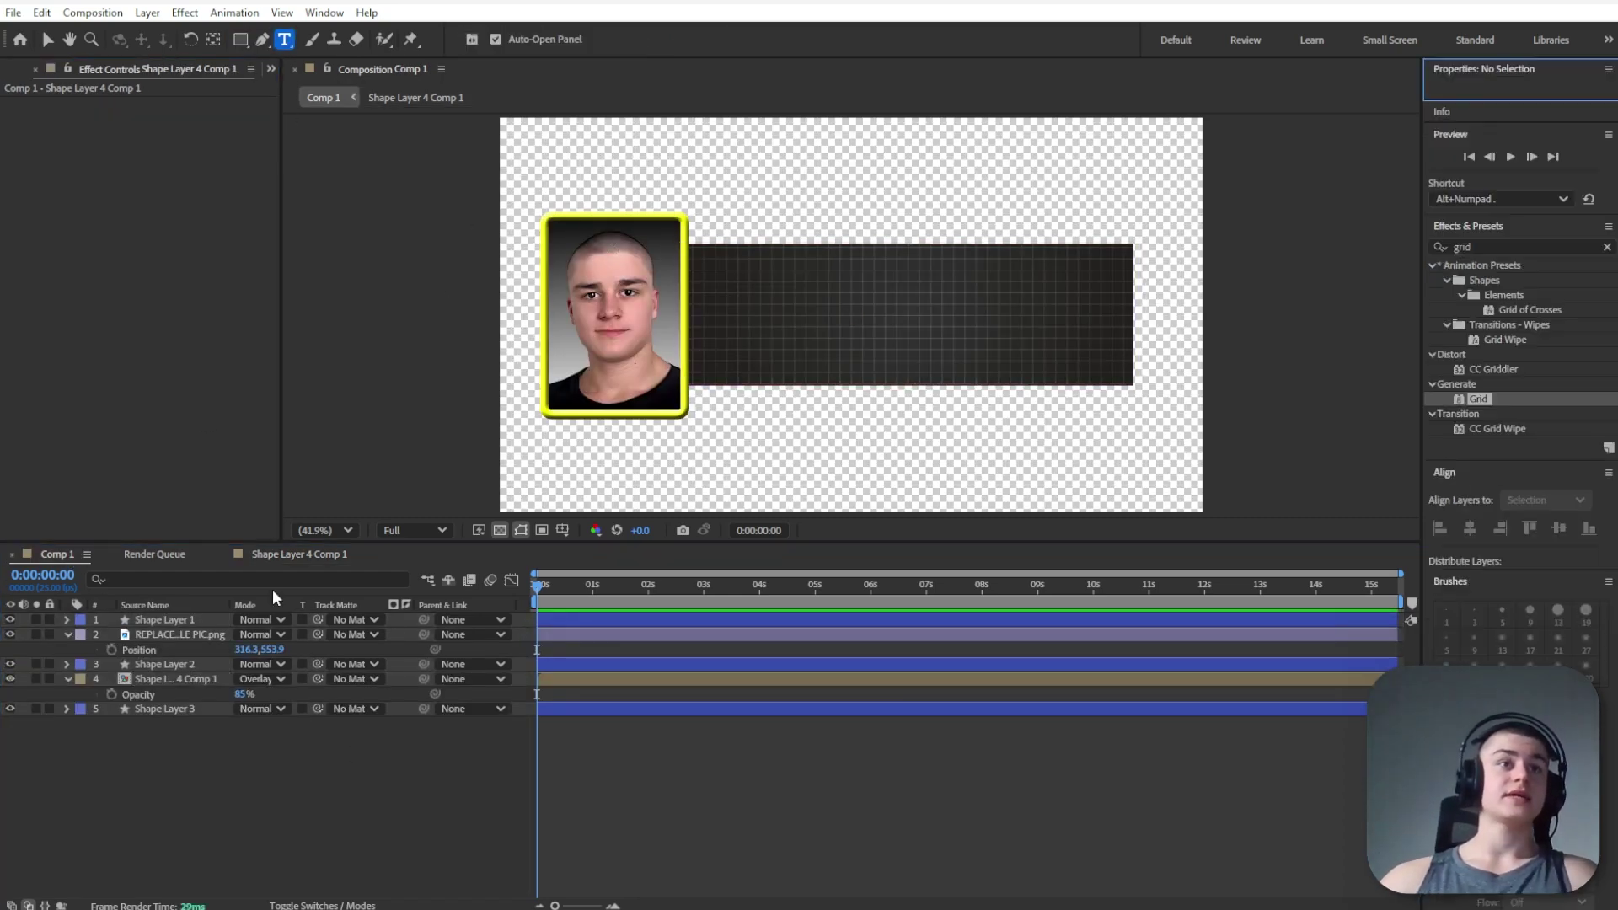
{"action": "left_click", "coordinate": [720, 335]}
{"action": "type", "text": "XXX"}
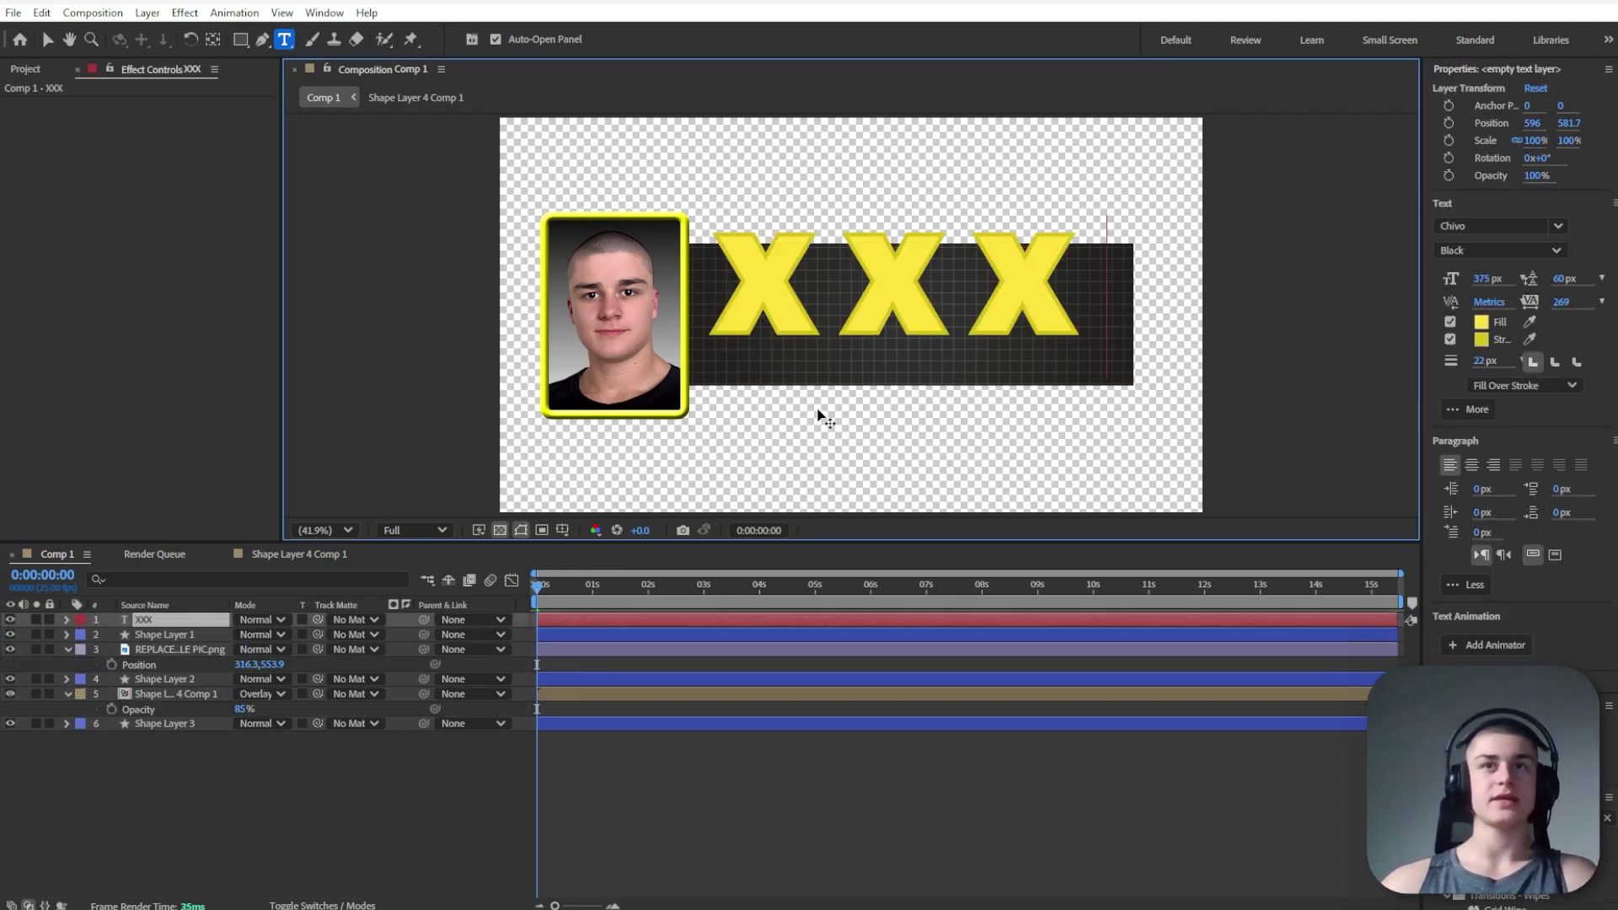
{"action": "key", "text": "KP_Enter"}
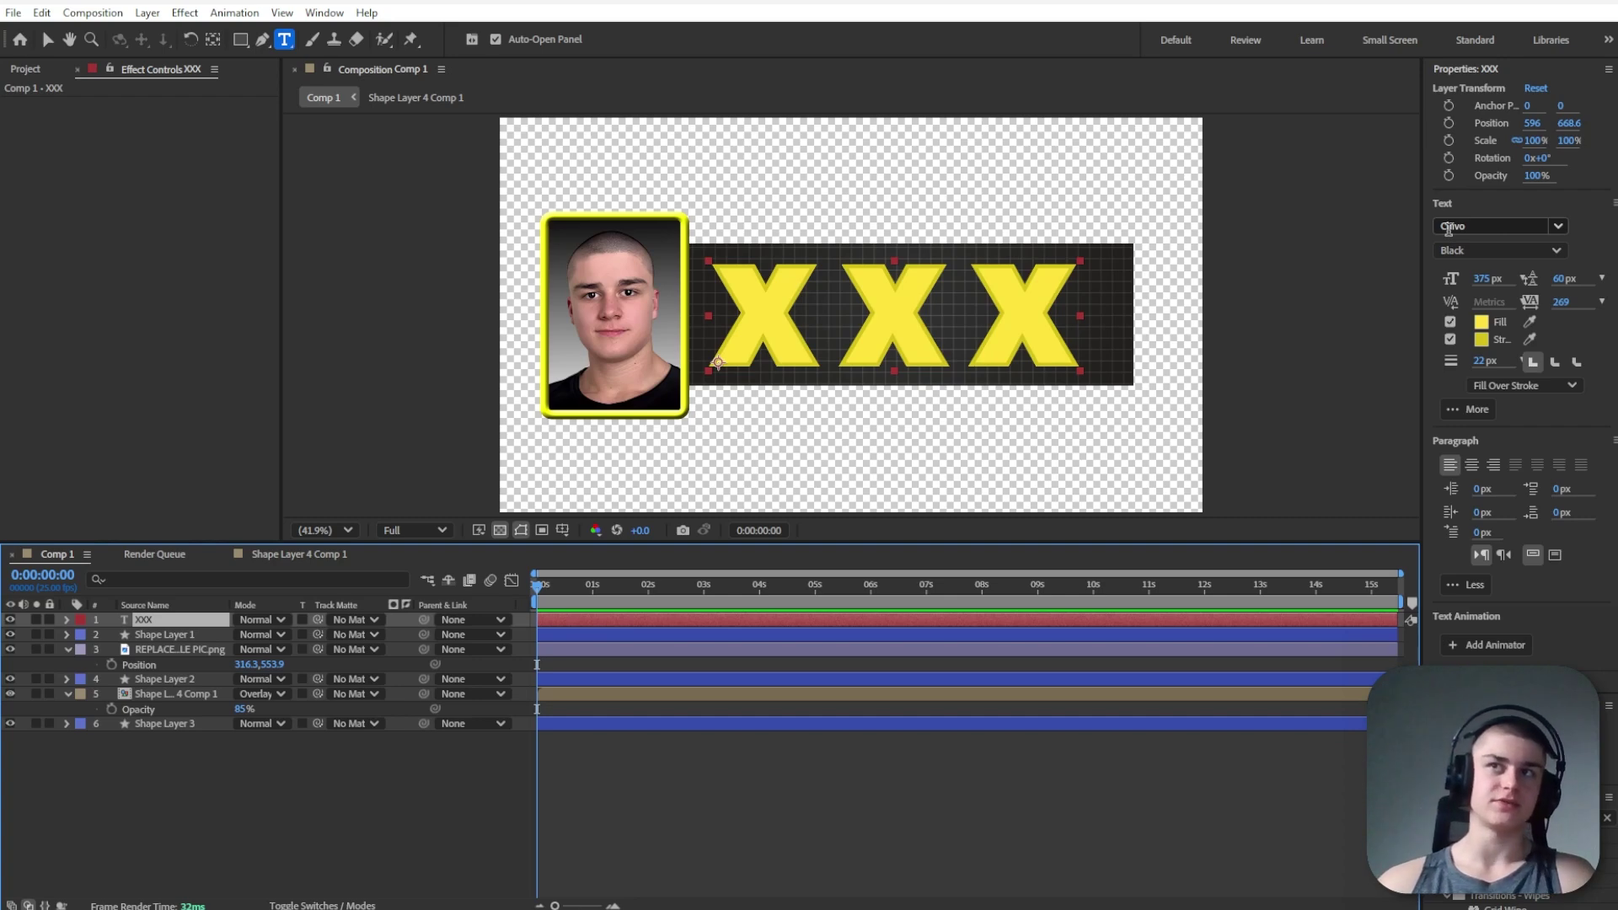
Match the XXX text's fill to the card's yellow border and set its tracking to 242
{"action": "left_click", "coordinate": [1452, 322]}
{"action": "left_click", "coordinate": [1453, 322]}
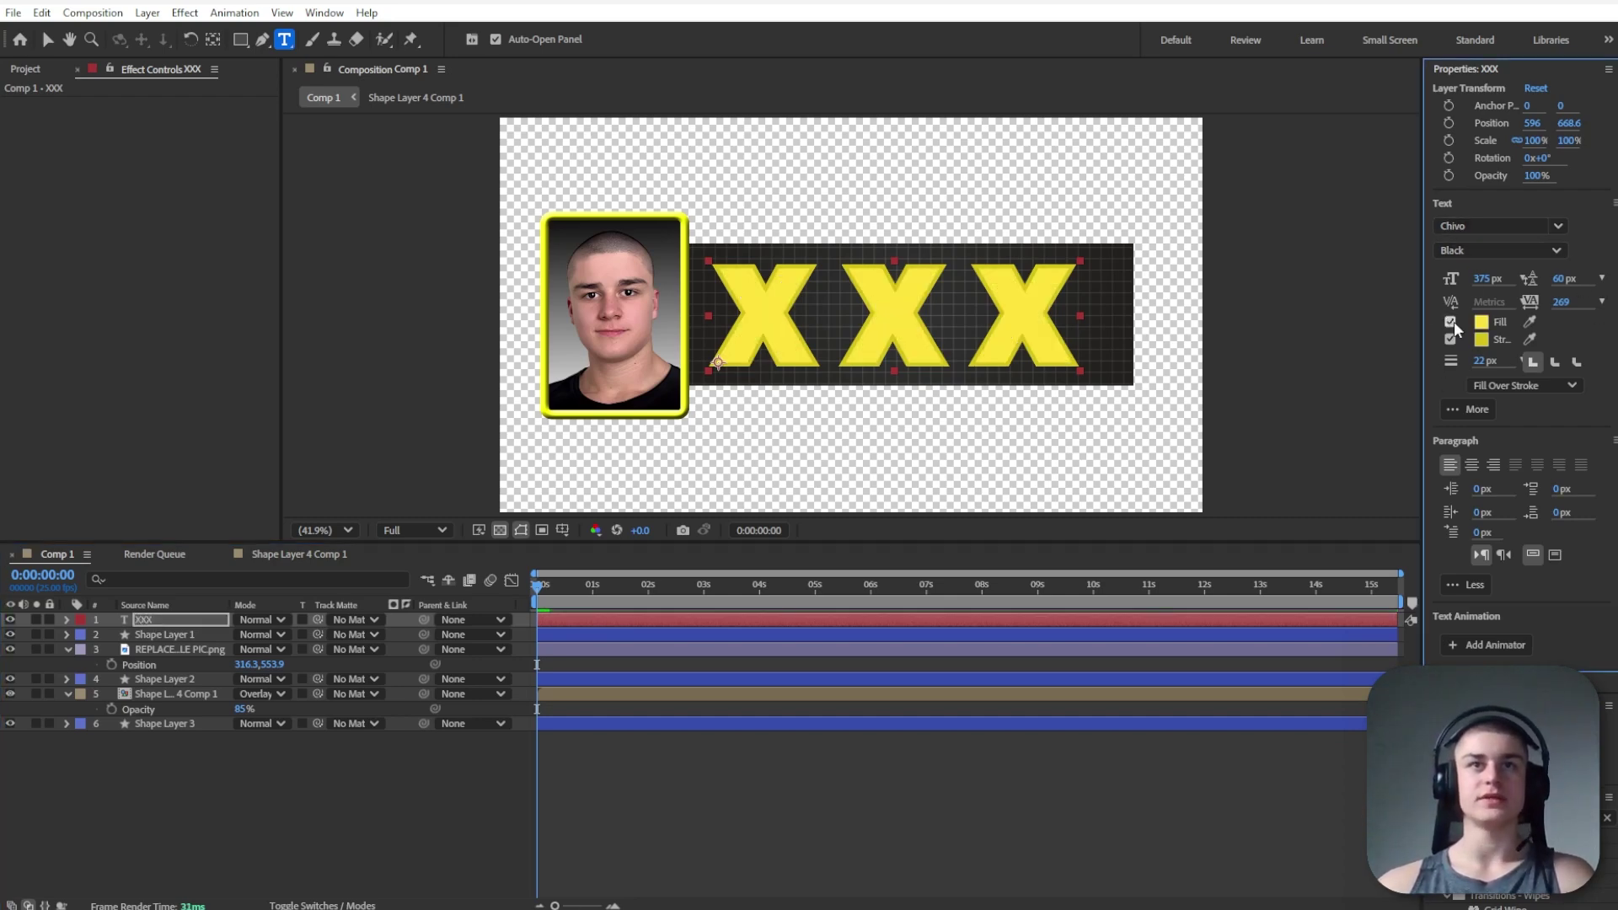
{"action": "left_click", "coordinate": [1529, 323]}
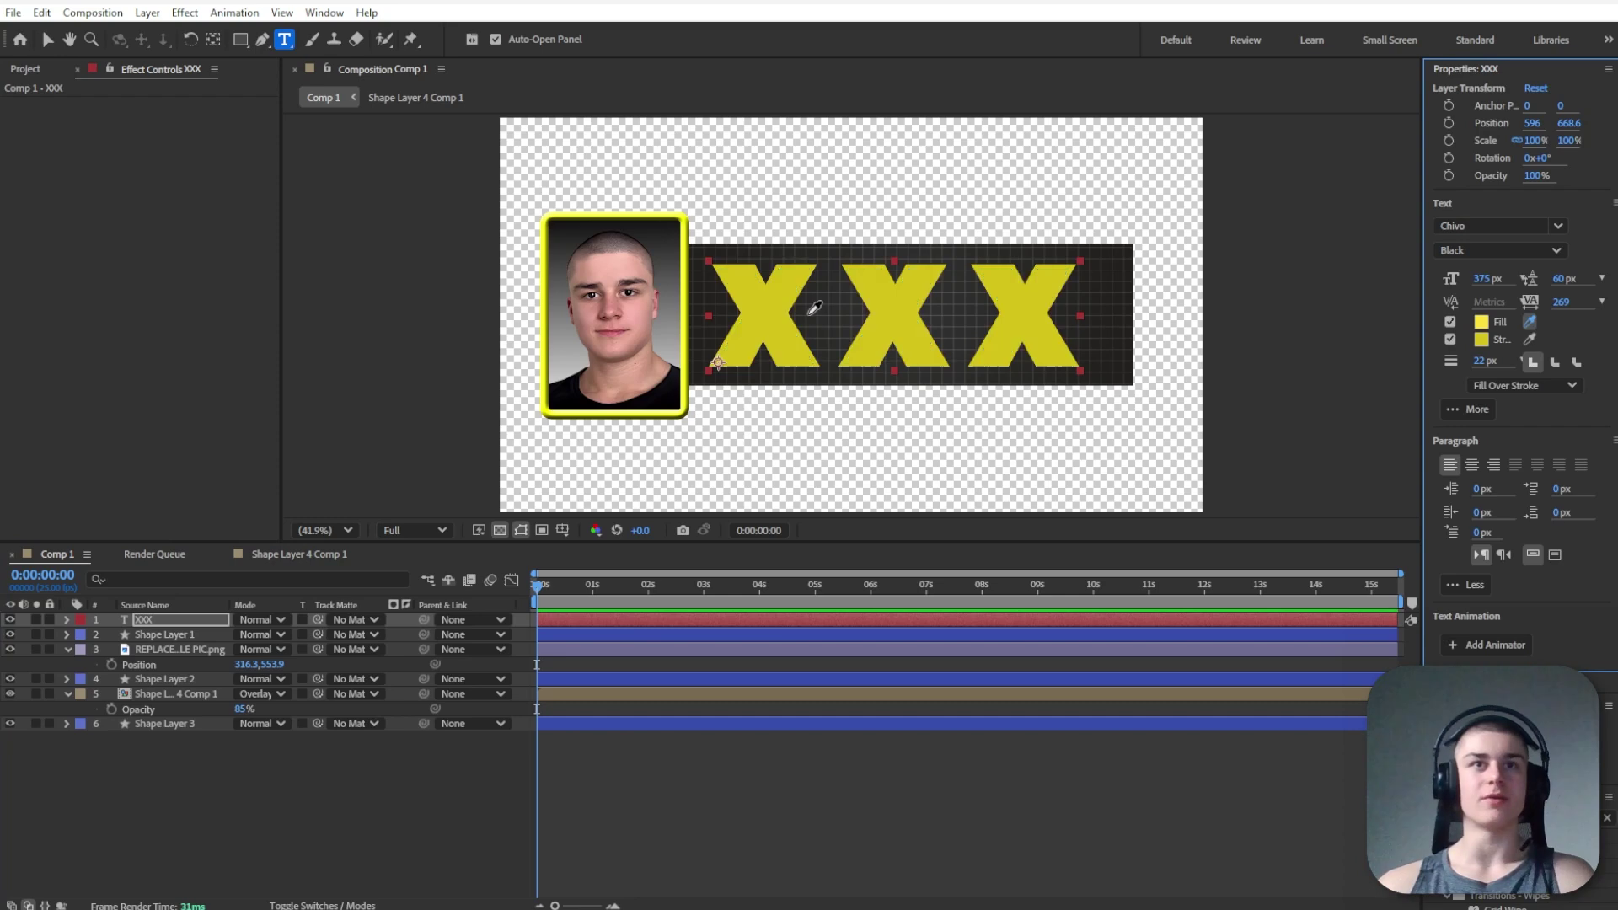
{"action": "left_click", "coordinate": [693, 319]}
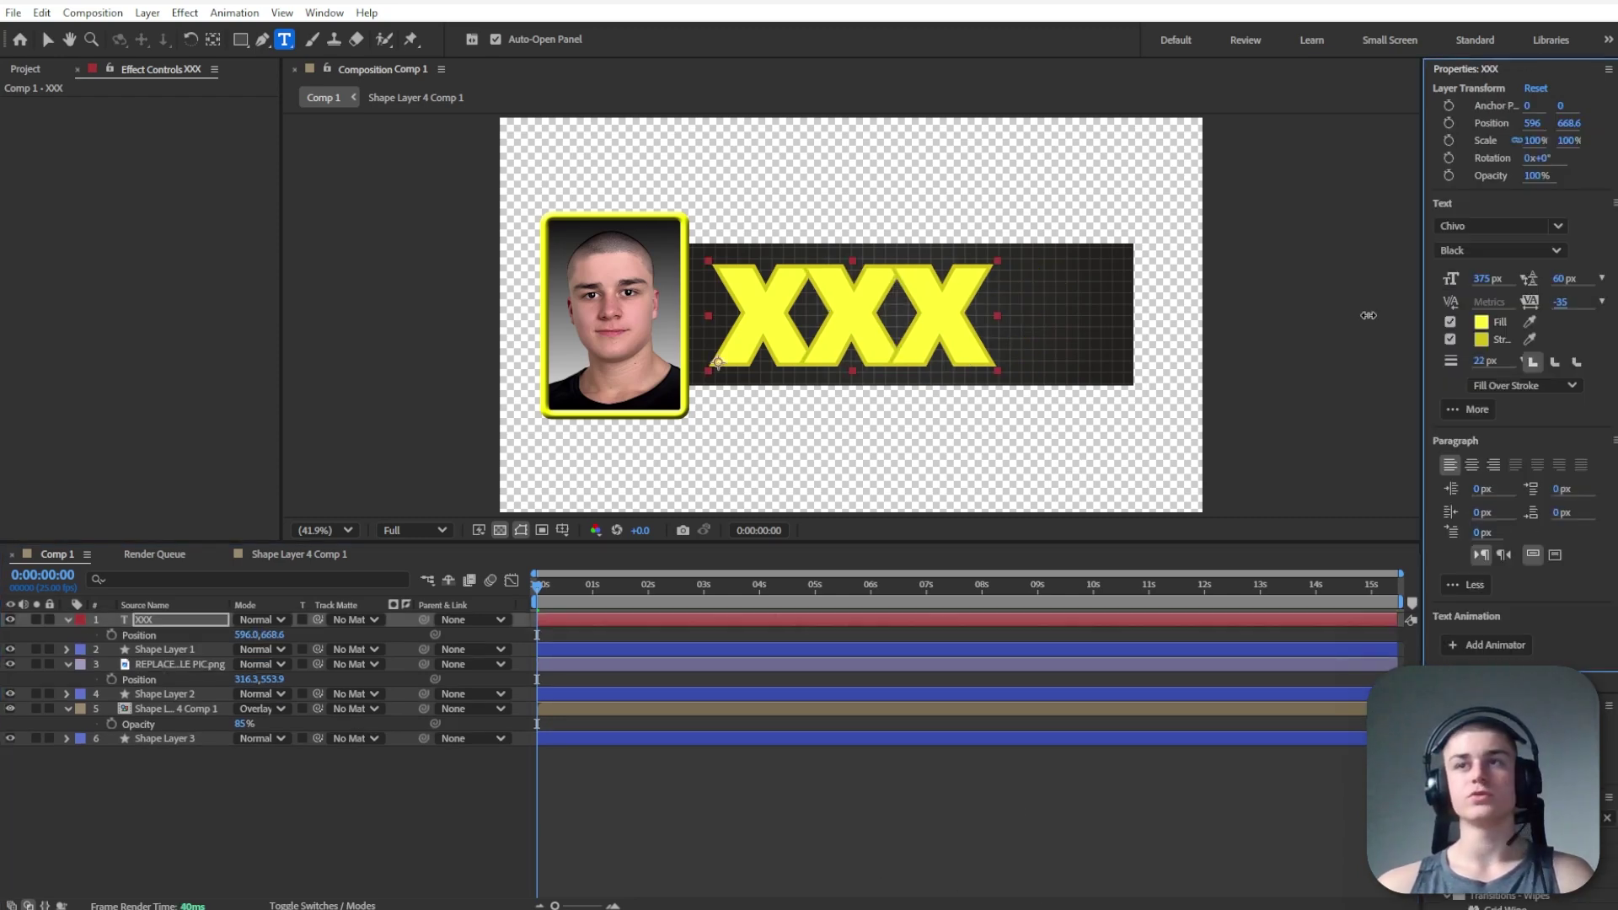
{"action": "left_click_drag", "start_coordinate": [1369, 317], "coordinate": [1610, 317]}
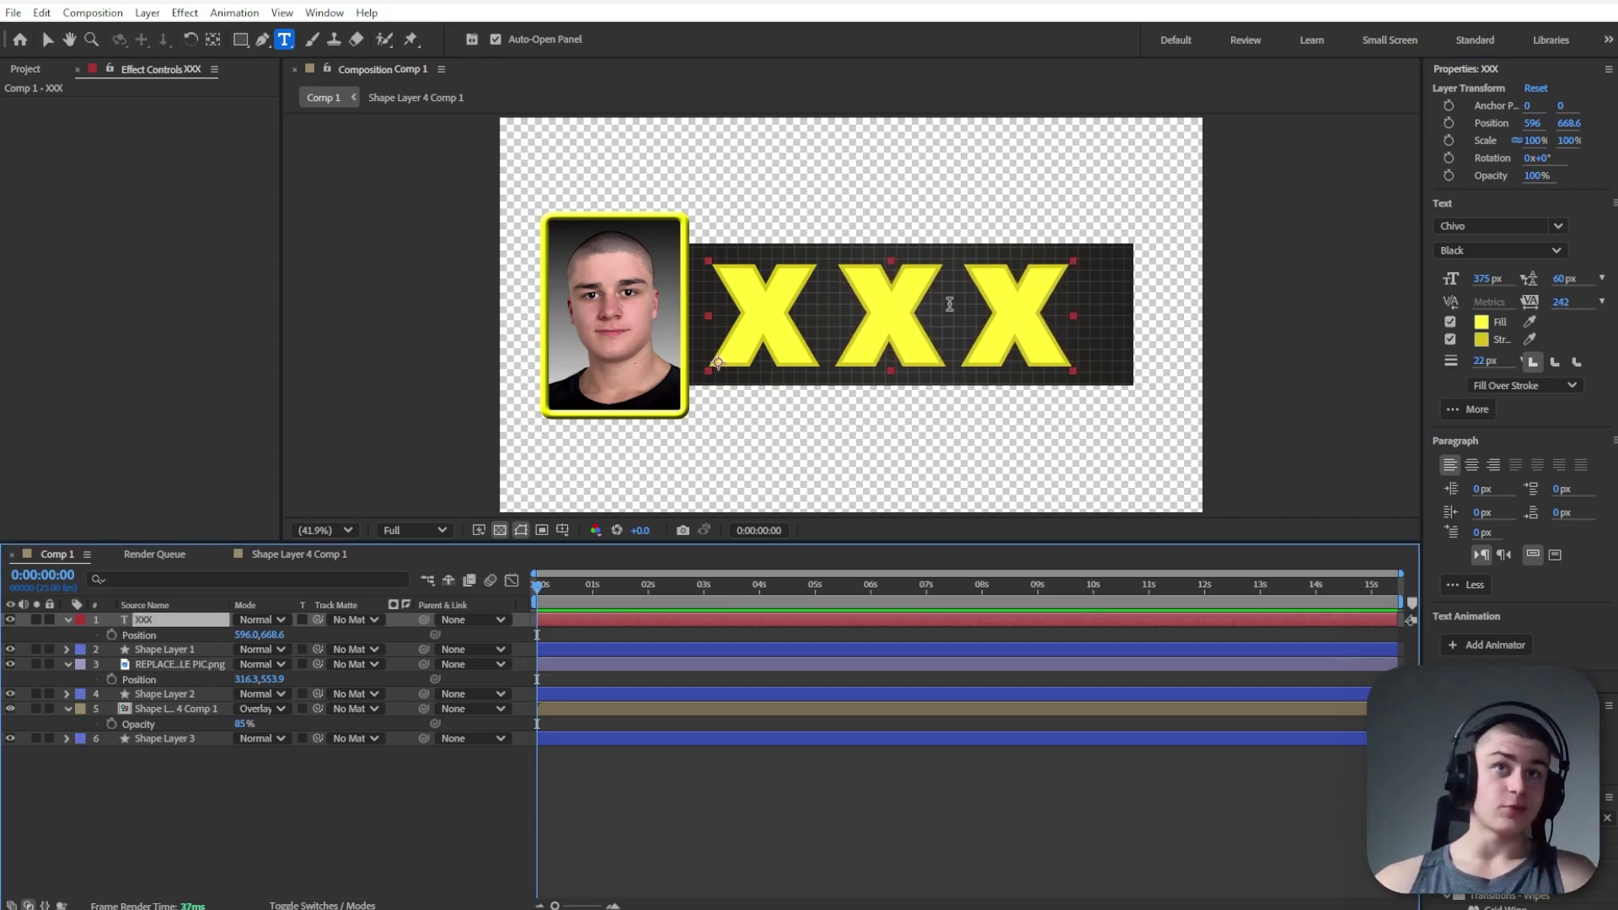
Shorten the text to "XX", duplicate the layer and reduce the copy to a single "X"
{"action": "left_click_drag", "start_coordinate": [955, 311], "coordinate": [1054, 308]}
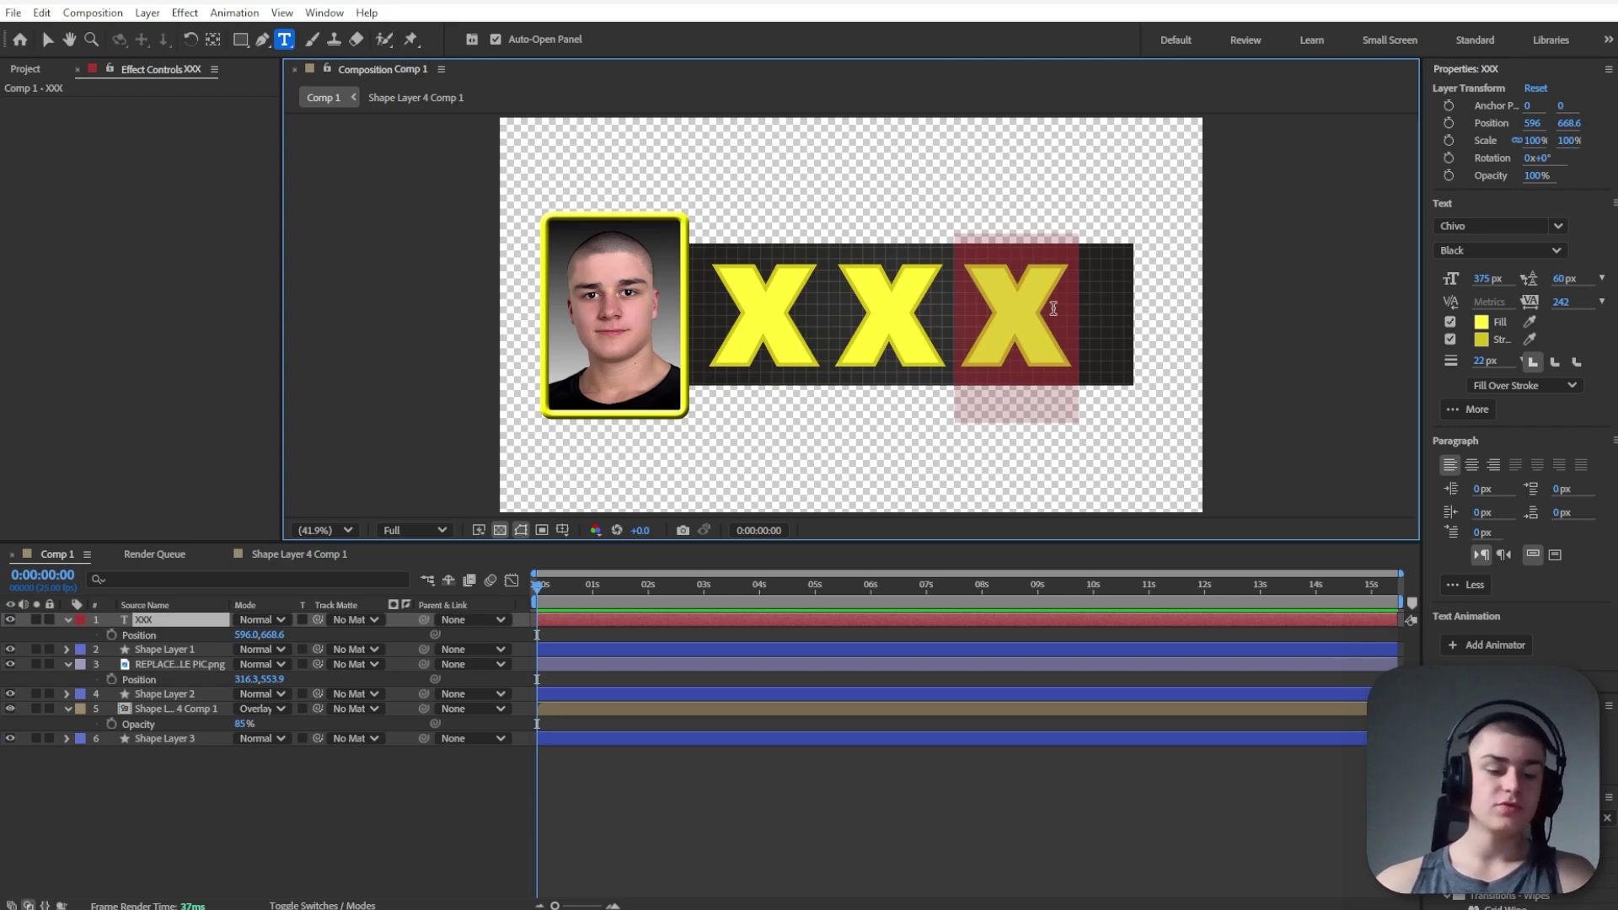
{"action": "key", "text": "BackSpace"}
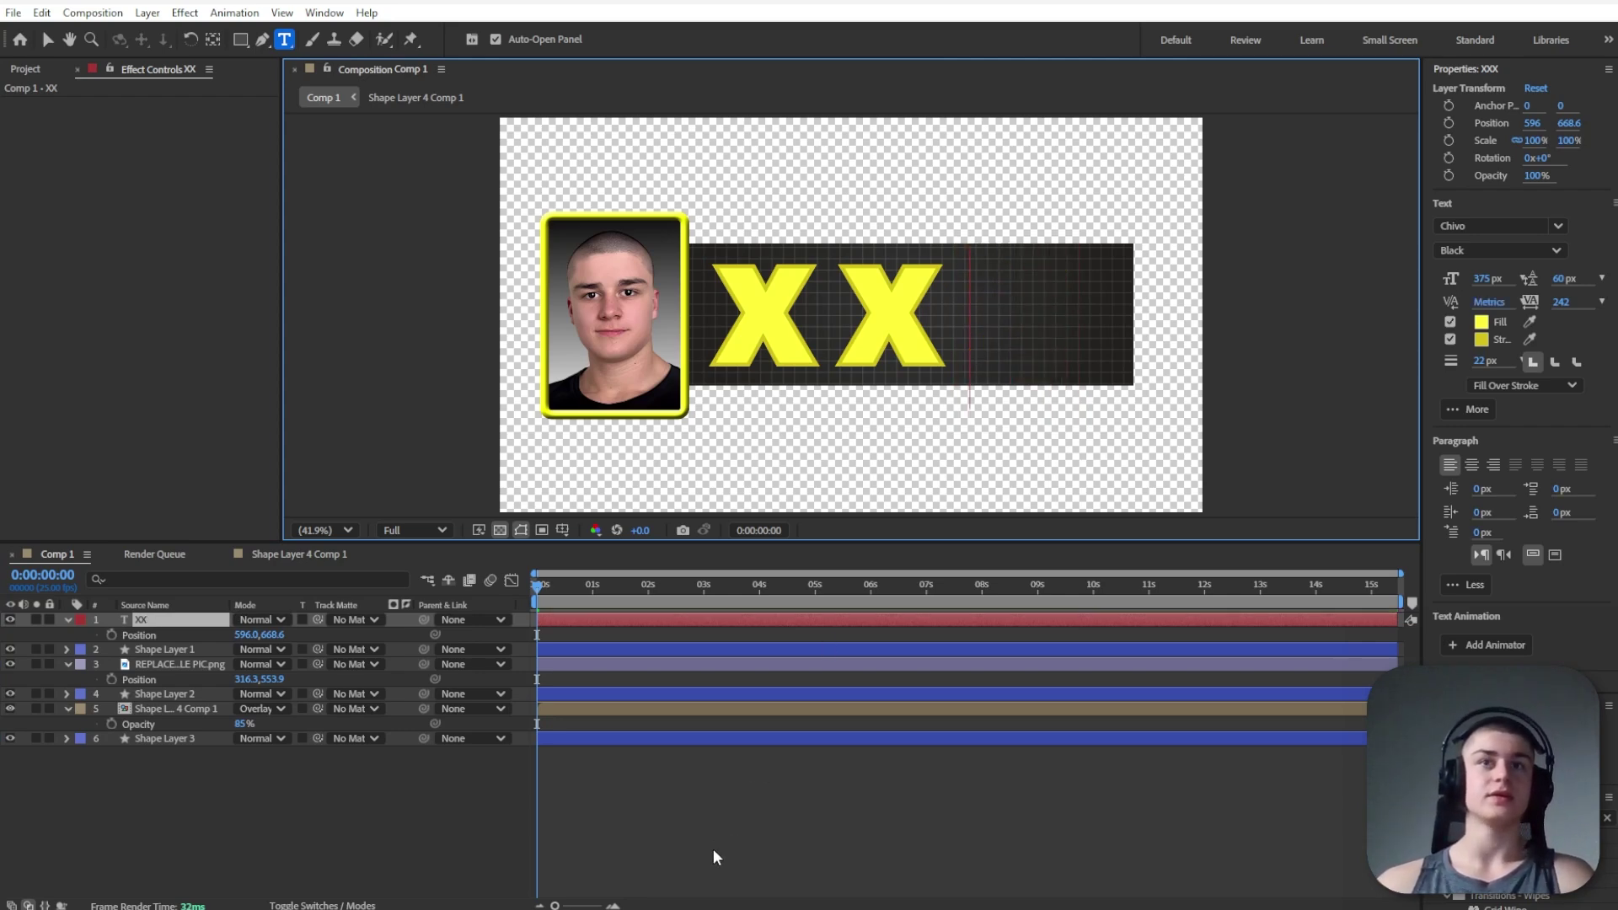
{"action": "left_click", "coordinate": [156, 620]}
{"action": "key", "text": "ctrl+d"}
{"action": "left_click_drag", "start_coordinate": [830, 316], "coordinate": [928, 324]}
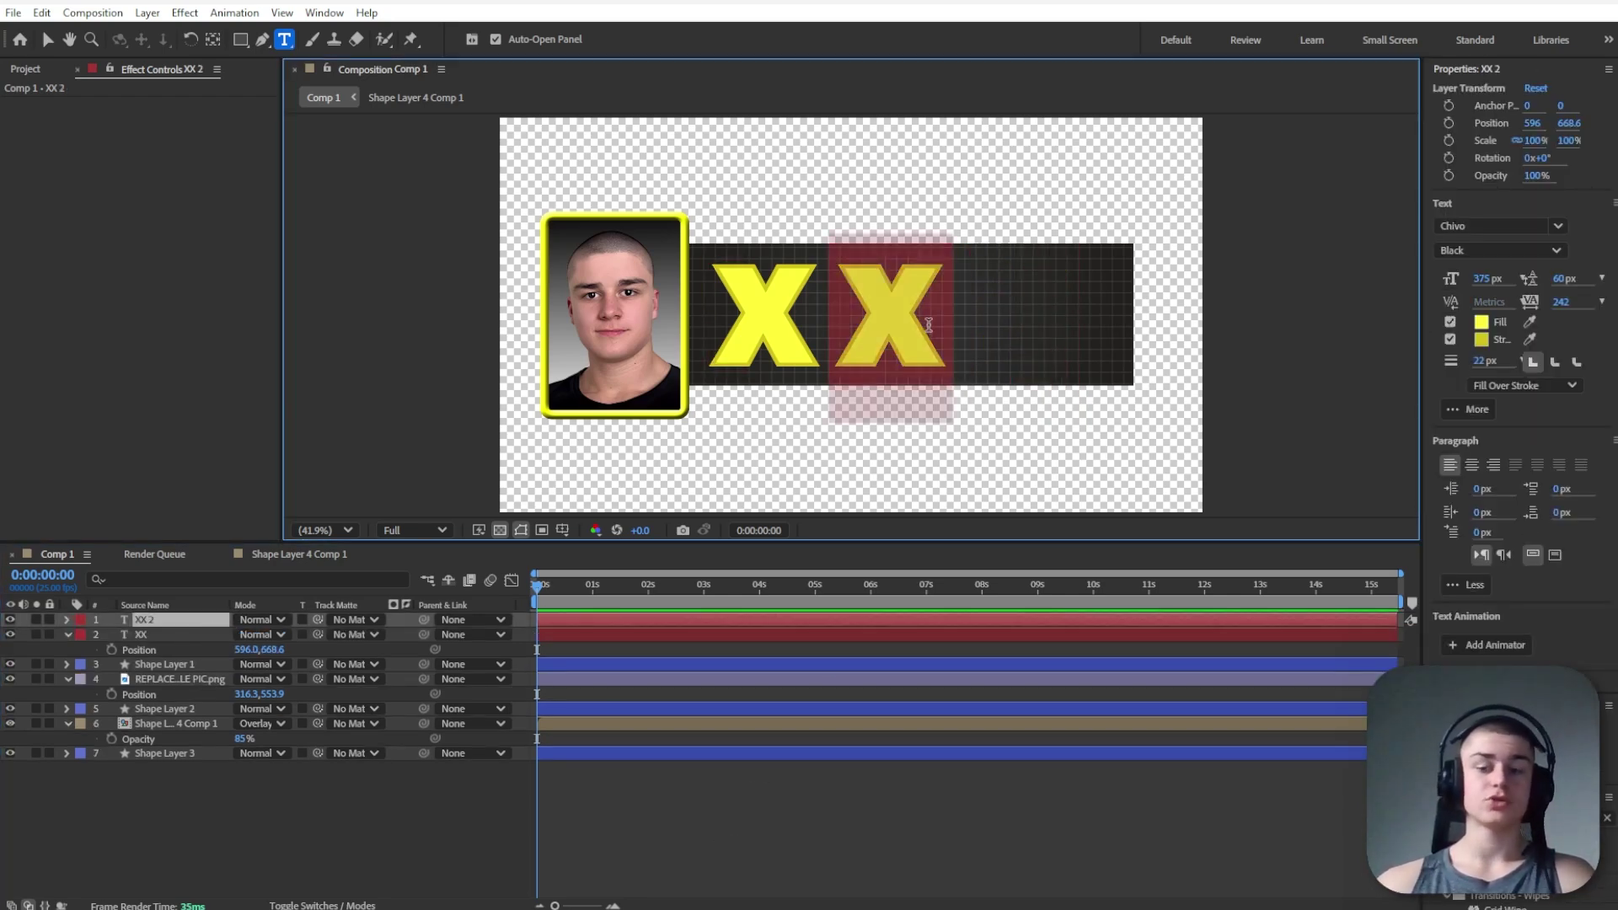
{"action": "key", "text": "BackSpace"}
Move the single X layer horizontally to 1284 so it forms the third letter after XX
{"action": "left_click", "coordinate": [10, 634]}
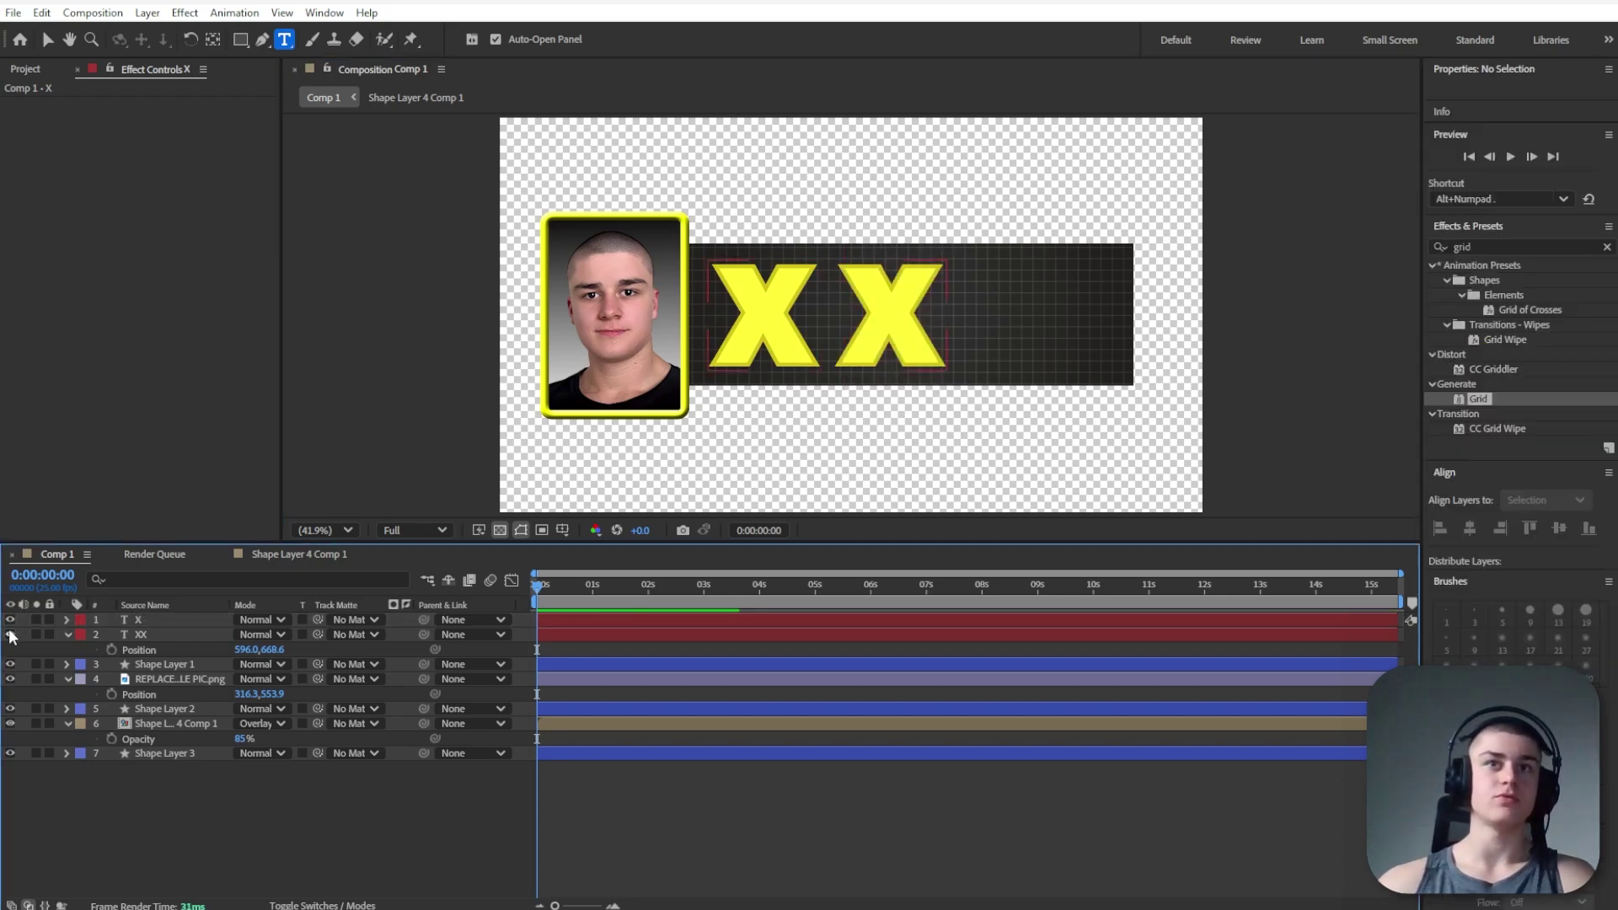
{"action": "left_click", "coordinate": [12, 635]}
{"action": "left_click", "coordinate": [155, 620]}
{"action": "key", "text": "p"}
{"action": "left_click_drag", "start_coordinate": [249, 634], "coordinate": [690, 606]}
{"action": "left_click", "coordinate": [135, 650]}
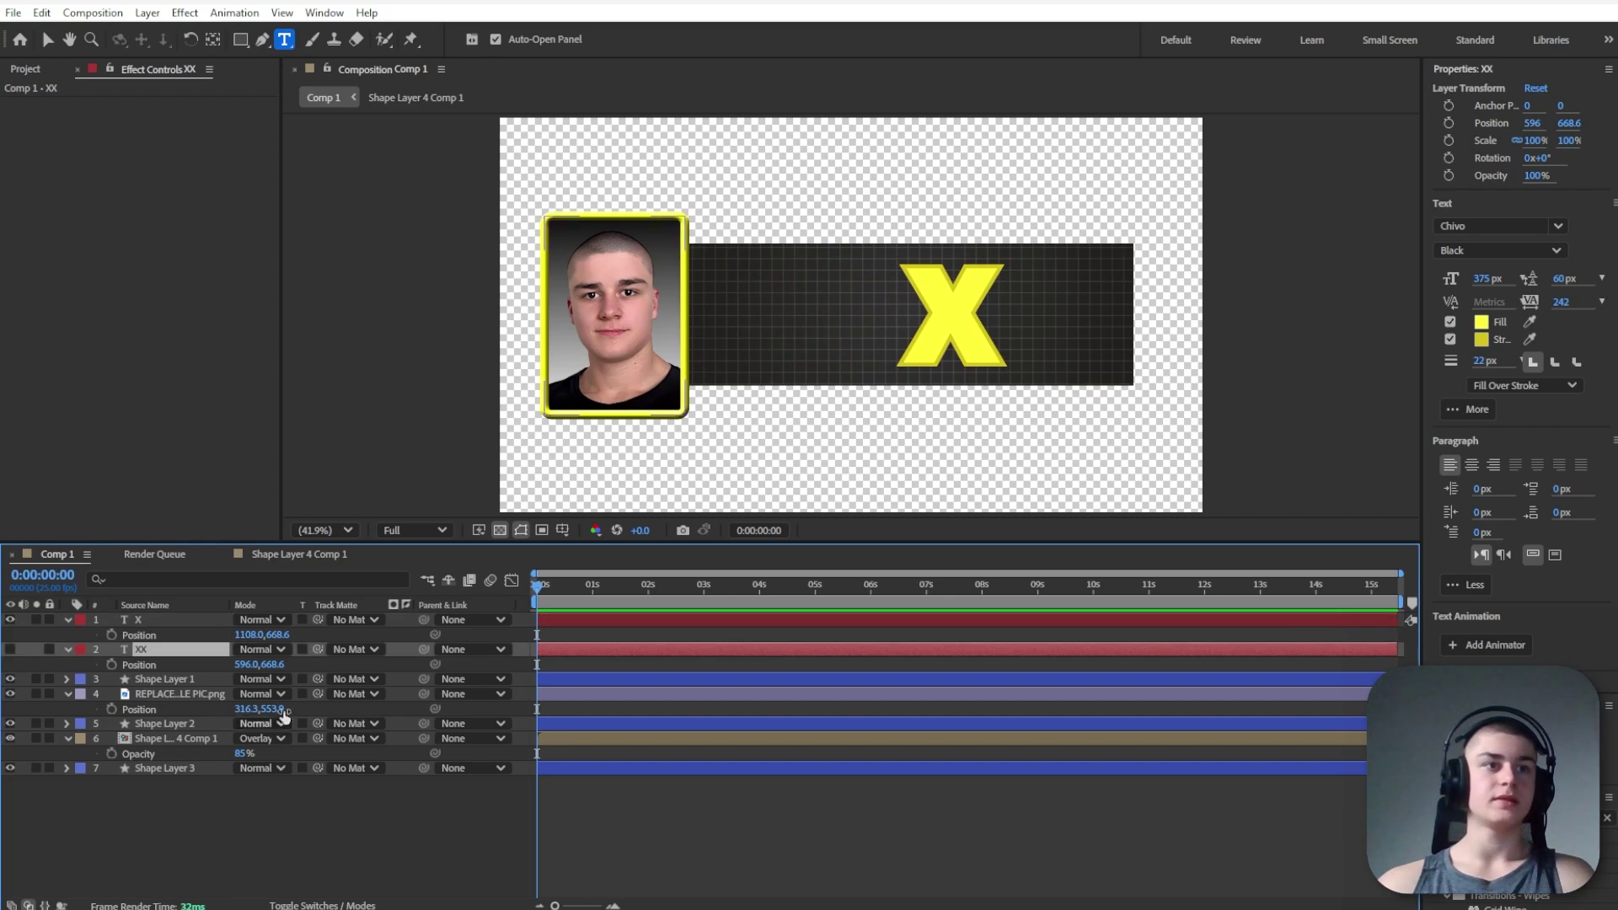
{"action": "left_click", "coordinate": [10, 649]}
{"action": "left_click", "coordinate": [165, 624]}
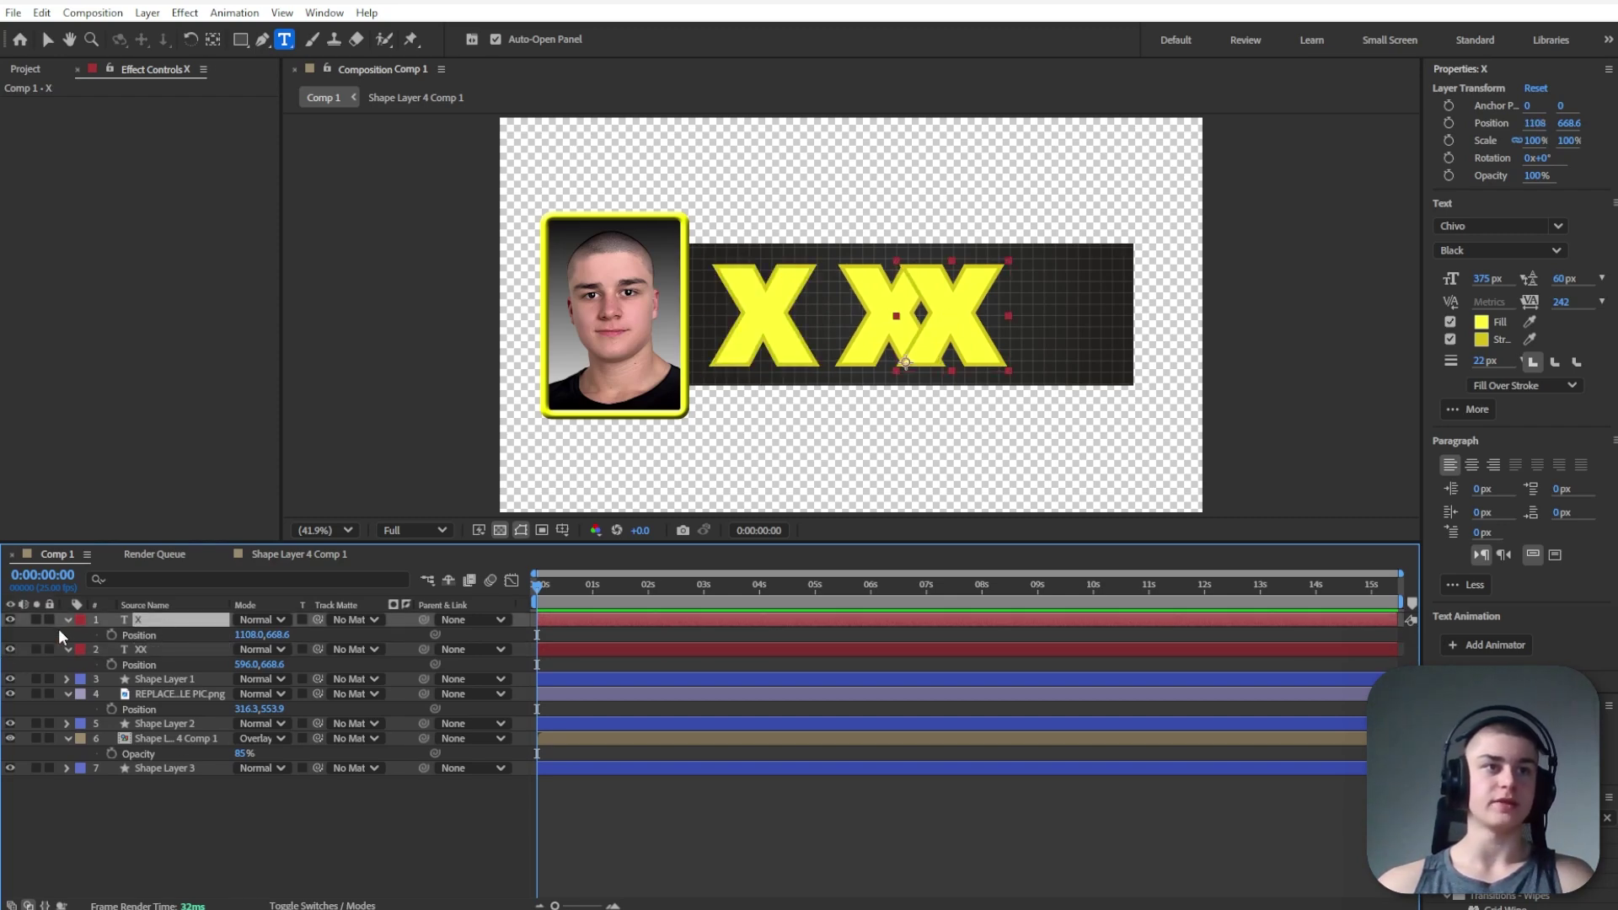
{"action": "left_click_drag", "start_coordinate": [249, 635], "coordinate": [411, 636]}
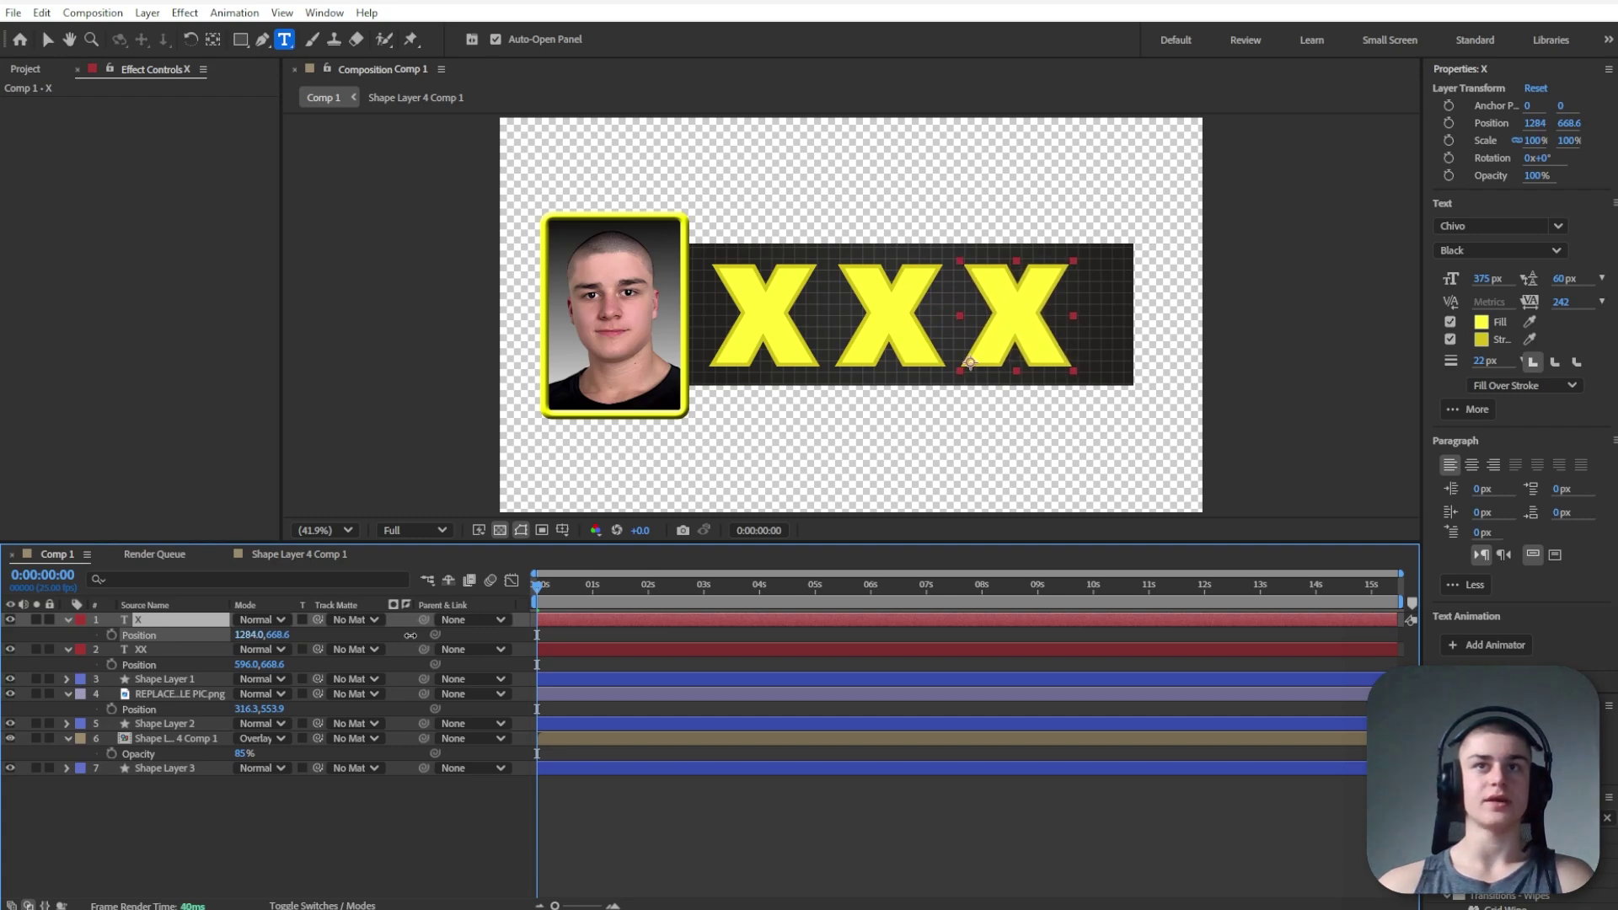
{"action": "key", "text": "p"}
{"action": "left_click", "coordinate": [195, 812]}
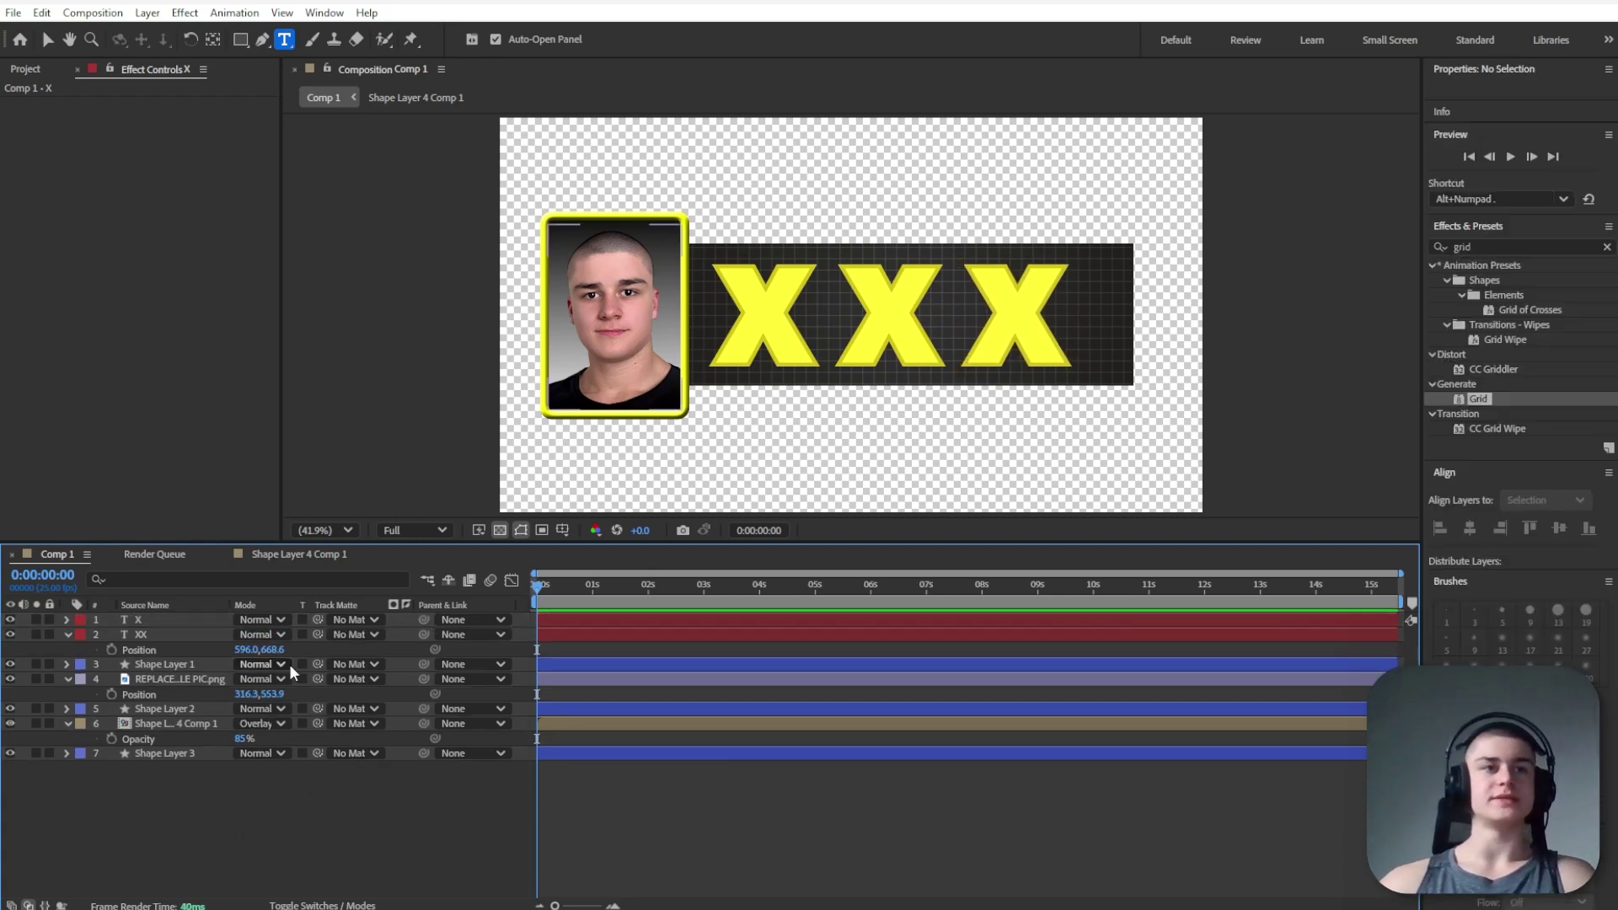
Check which letter the single X layer shows and pre-compose that layer
{"action": "left_click", "coordinate": [138, 620]}
{"action": "left_click", "coordinate": [10, 620]}
{"action": "left_click", "coordinate": [10, 620]}
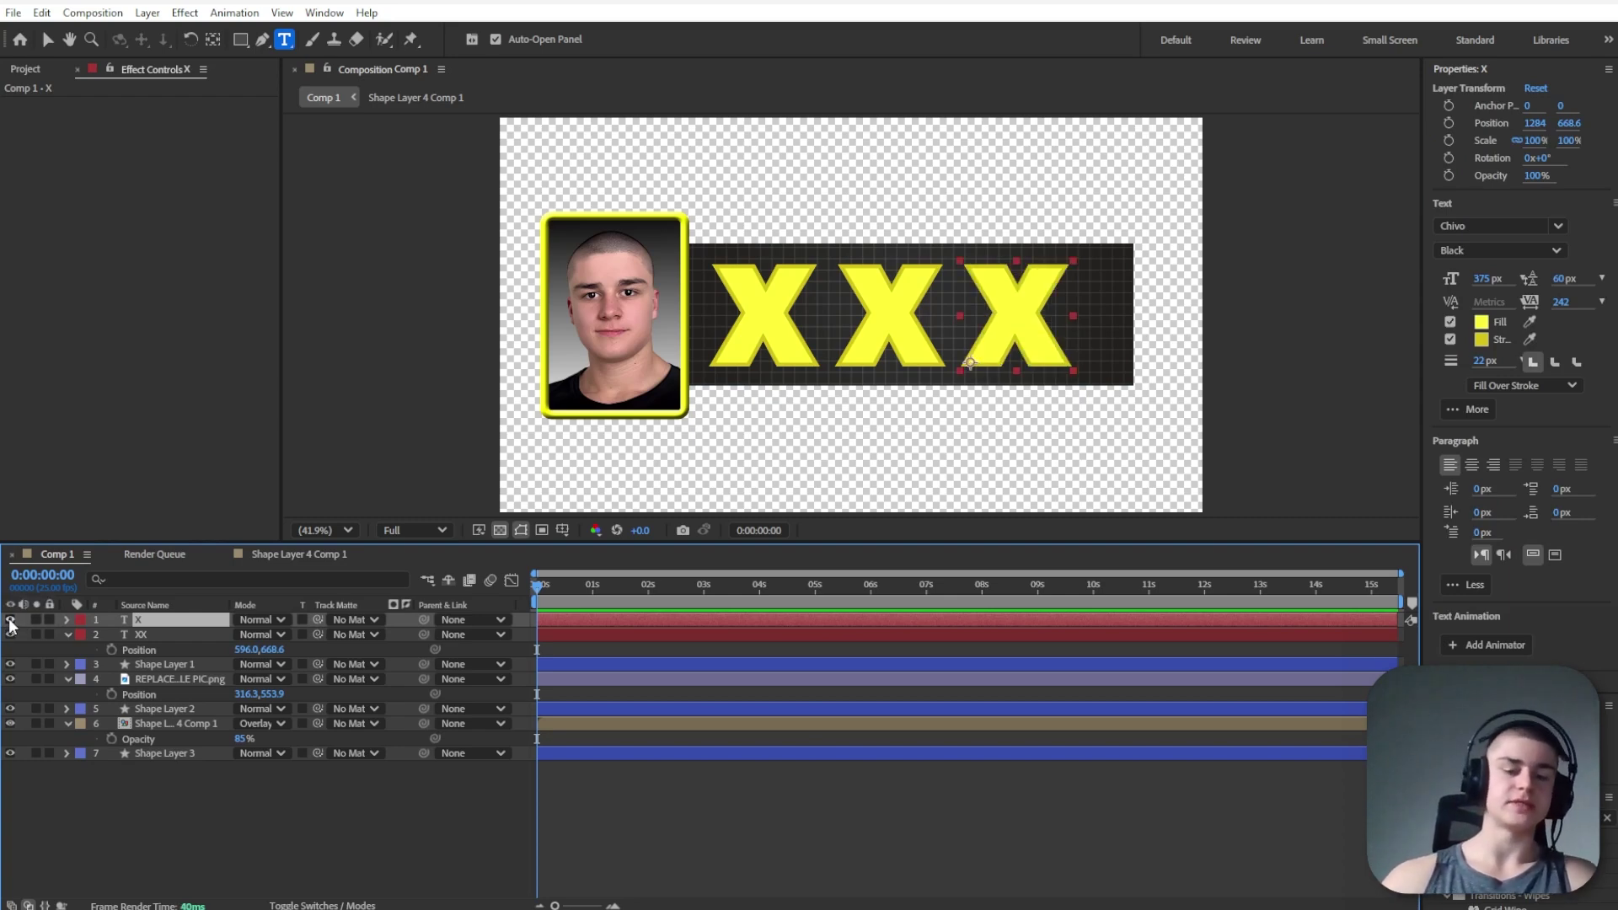
{"action": "key", "text": "ctrl+shift+c"}
{"action": "key", "text": "Return"}
Apply Lumetri Color to the X pre-composition with Saturation 0 and Exposure -2.2
{"action": "key", "text": "ctrl+5"}
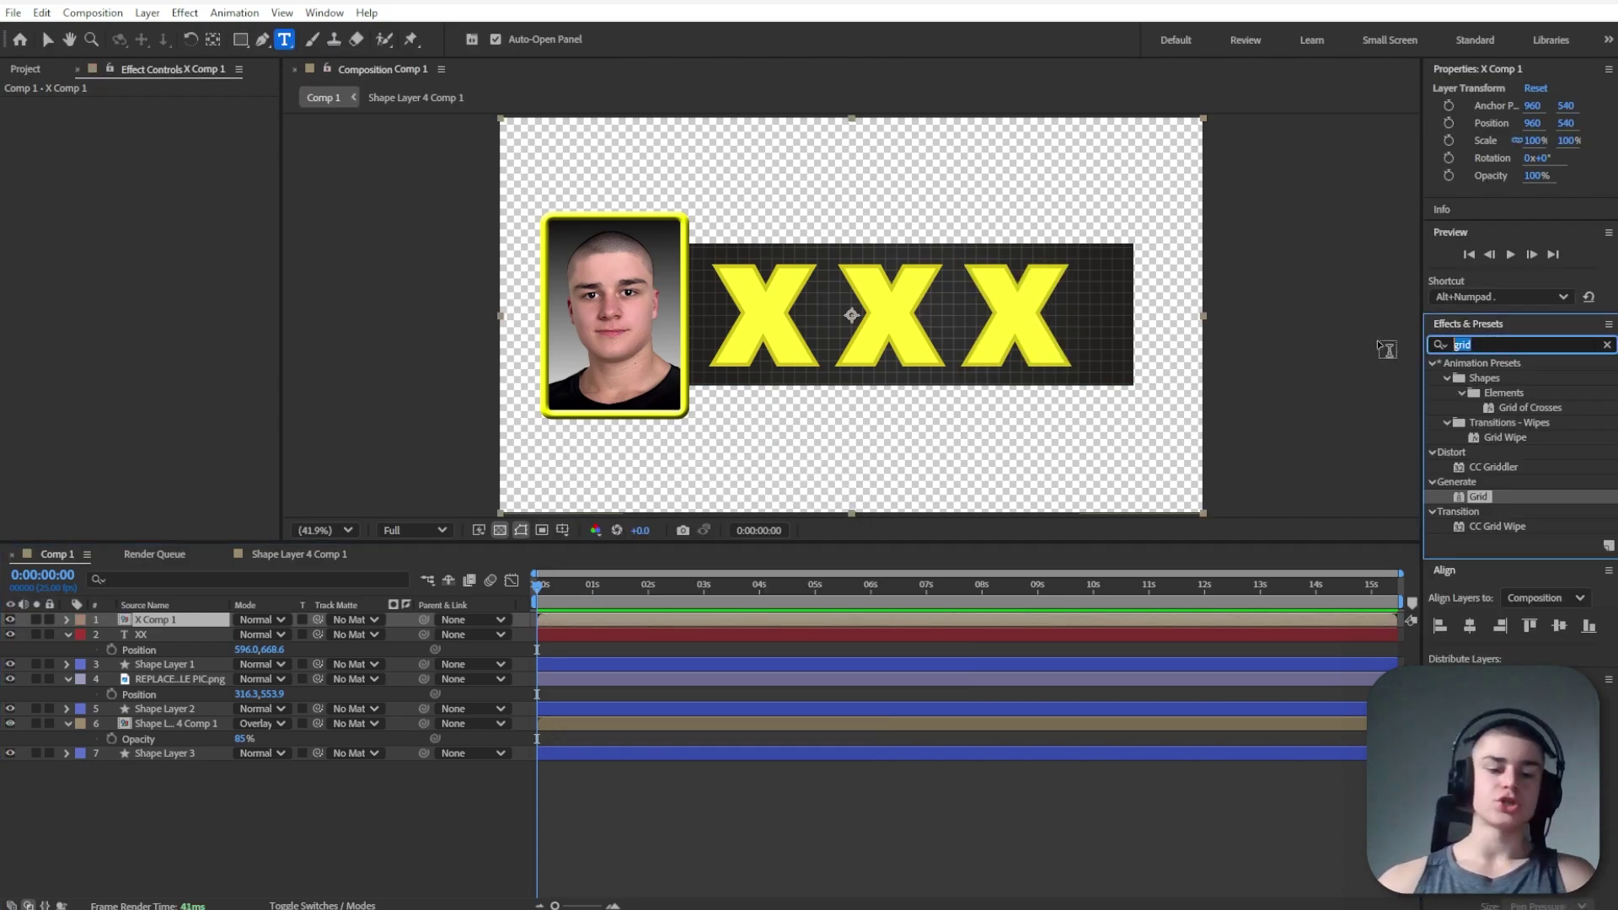
{"action": "type", "text": "lumetri"}
{"action": "left_click_drag", "start_coordinate": [1514, 378], "coordinate": [165, 626]}
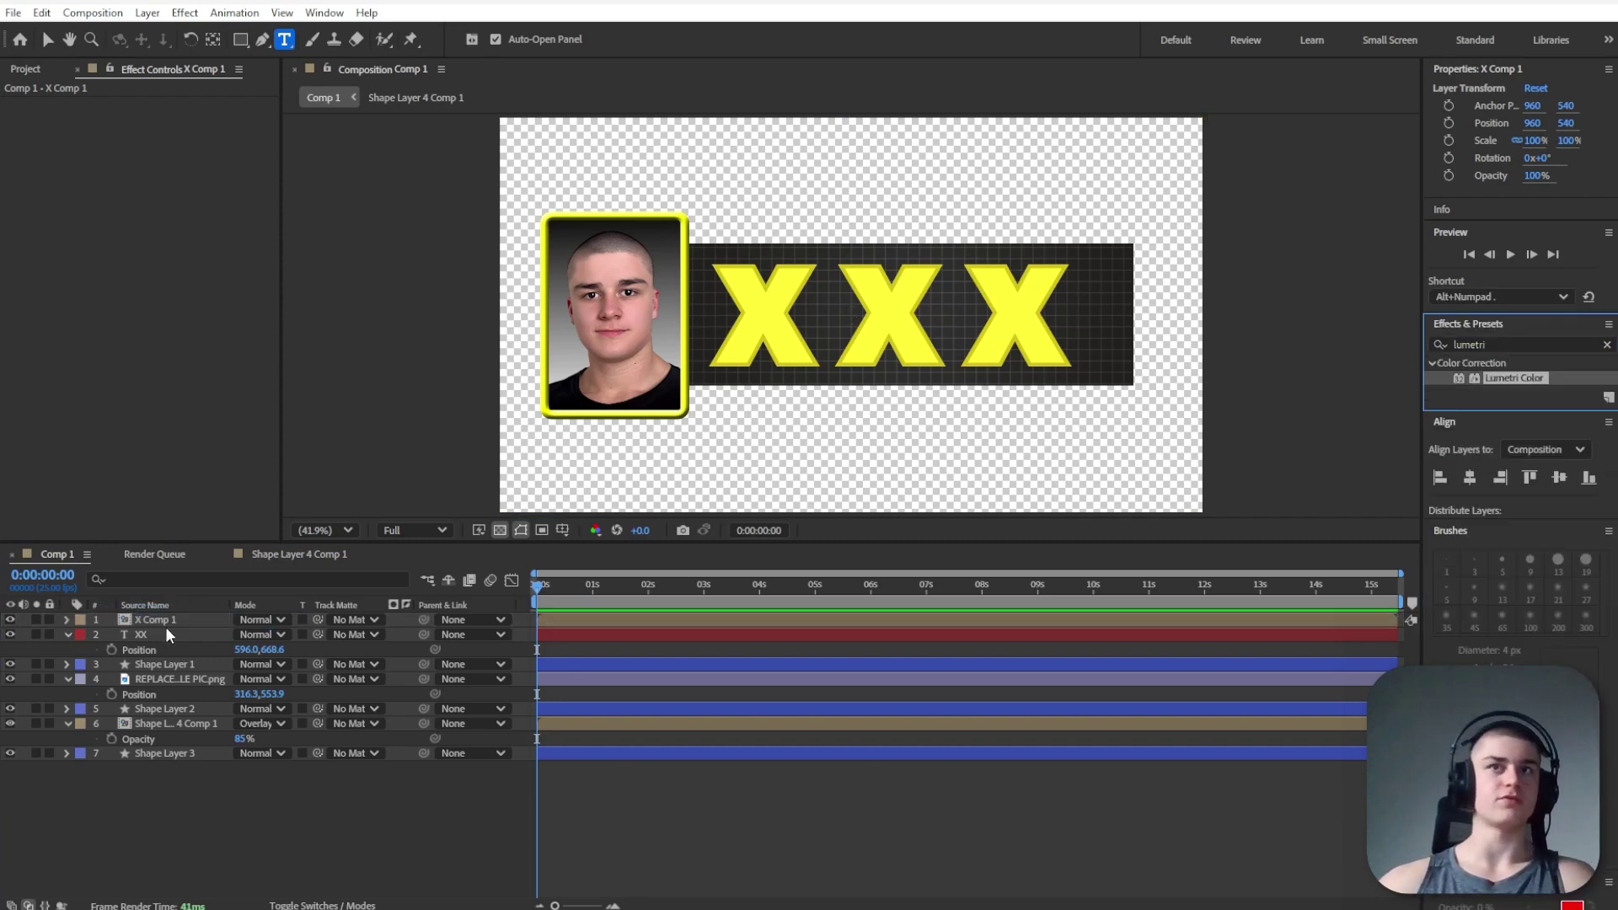
{"action": "left_click", "coordinate": [24, 118]}
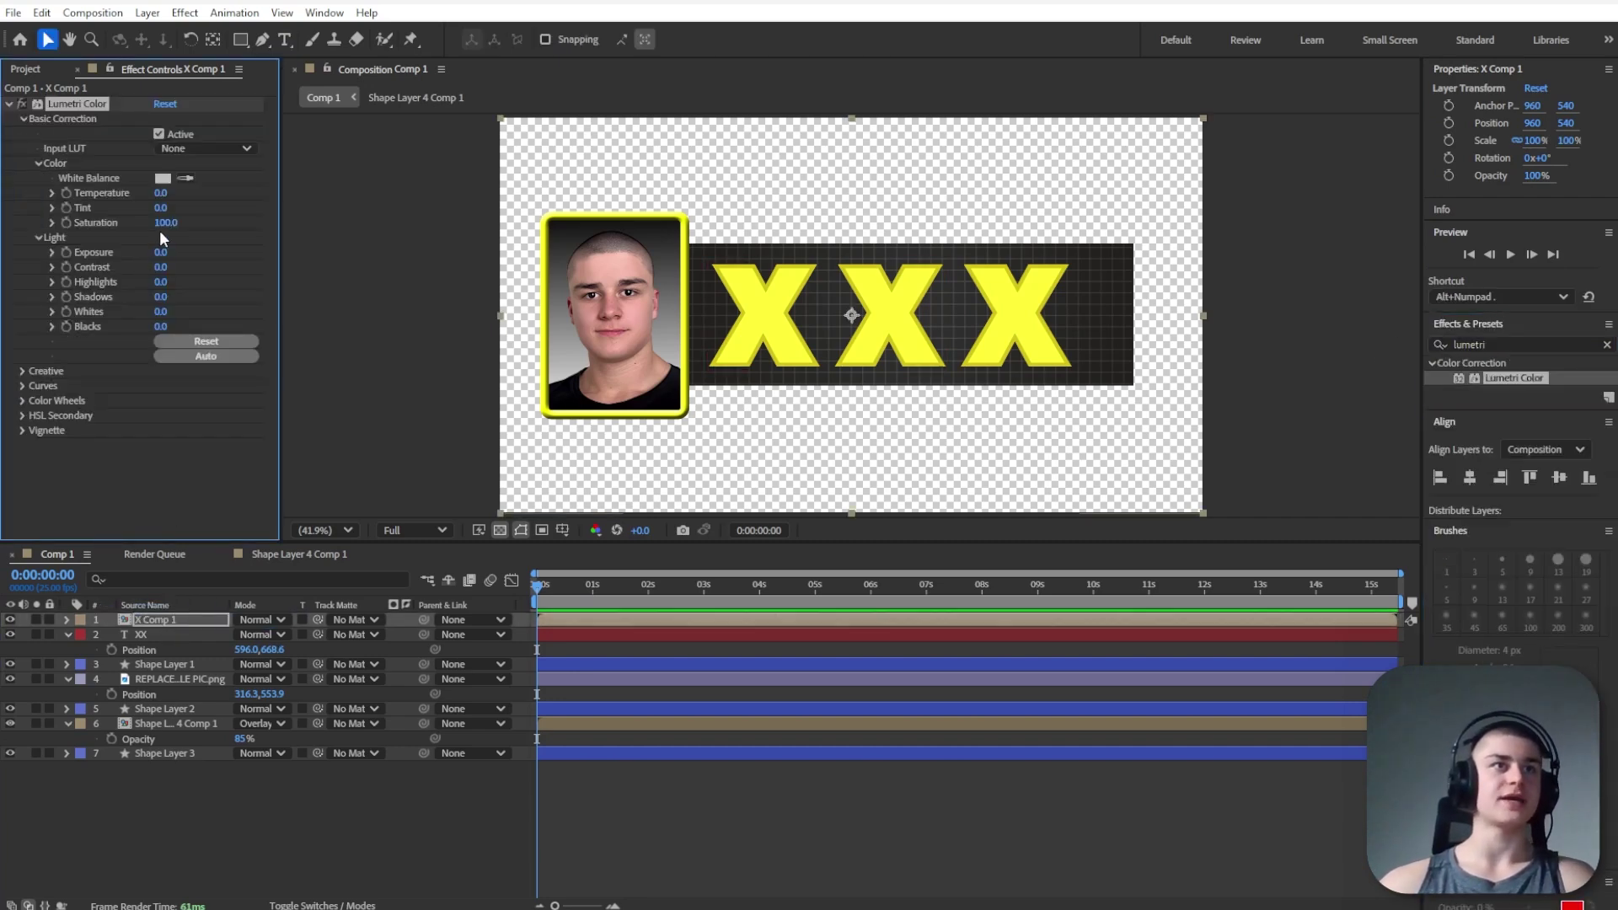
{"action": "left_click_drag", "start_coordinate": [166, 226], "coordinate": [4, 227]}
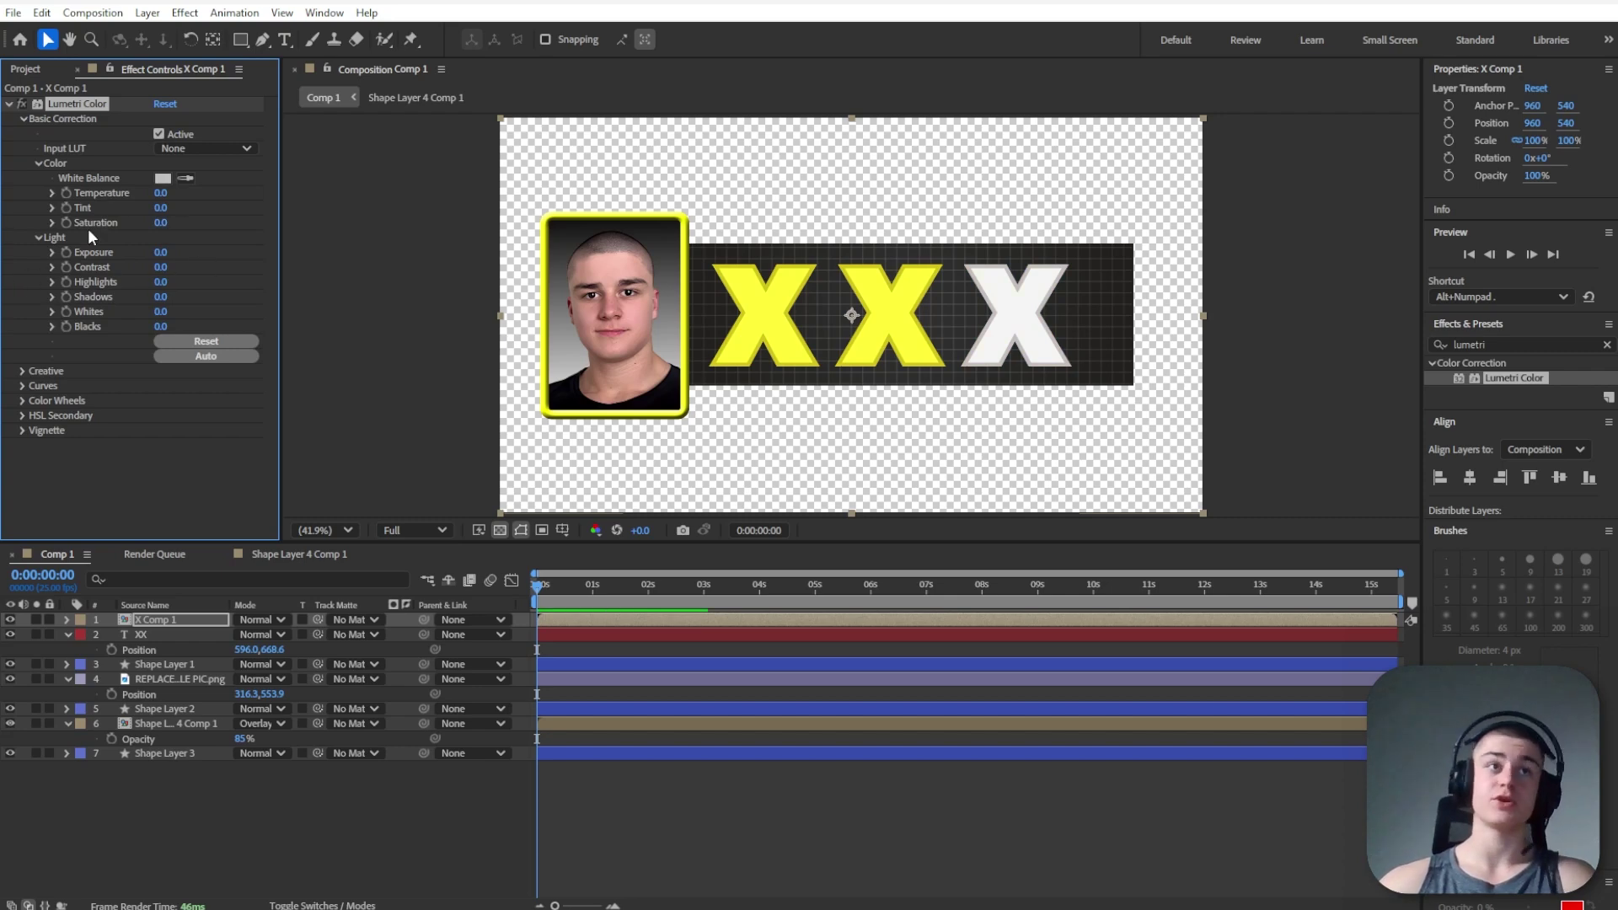
{"action": "left_click_drag", "start_coordinate": [161, 252], "coordinate": [156, 262]}
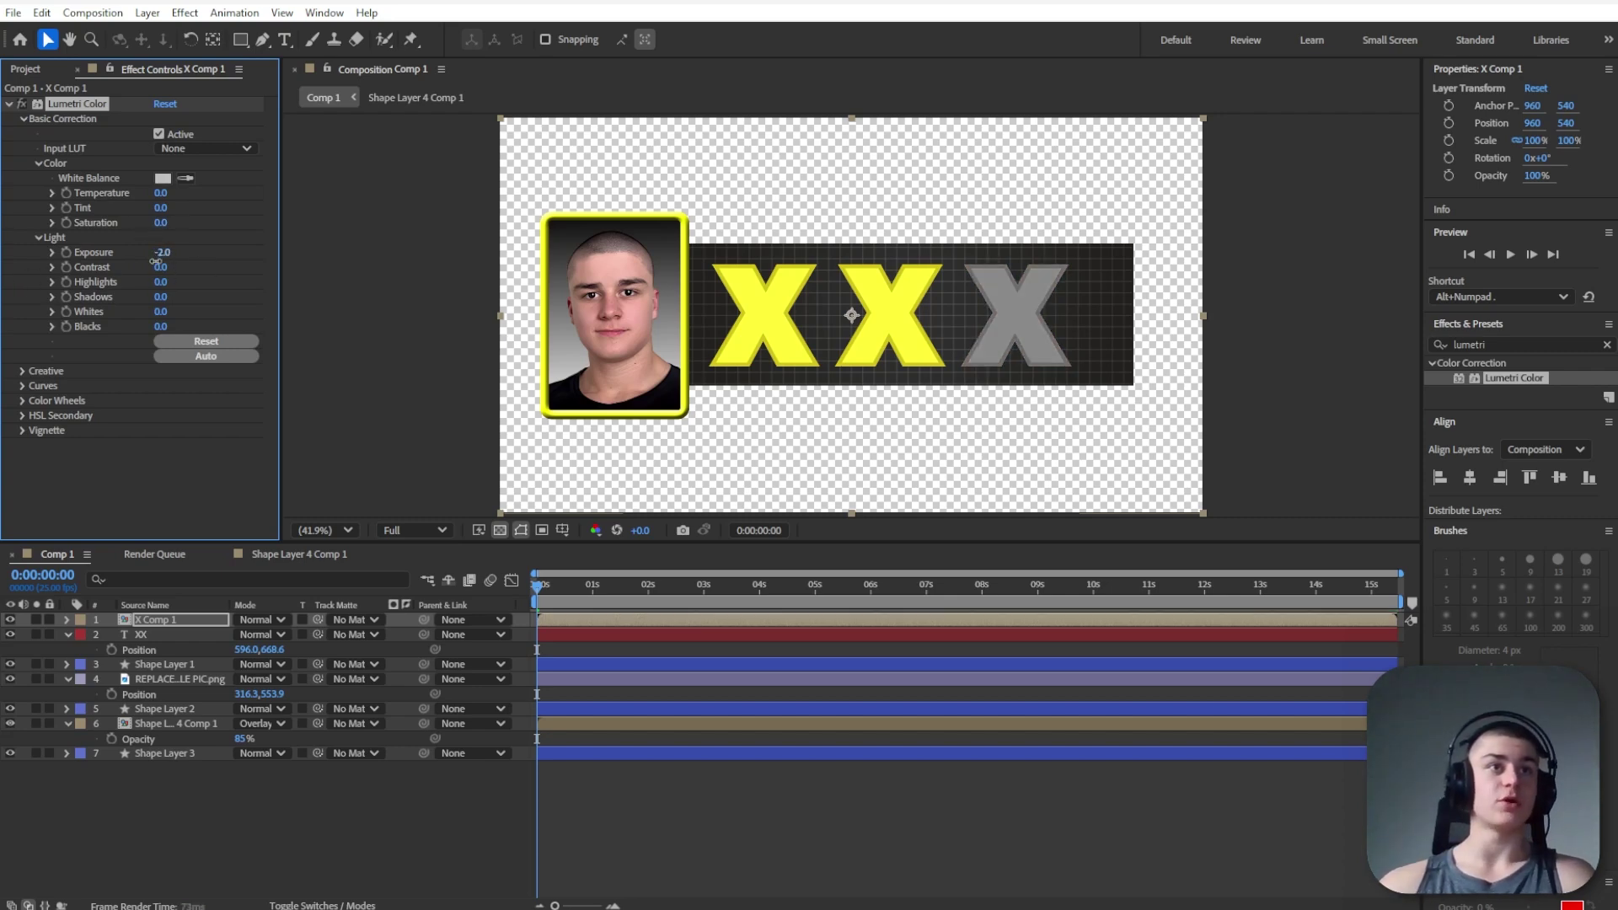
{"action": "left_click", "coordinate": [675, 781]}
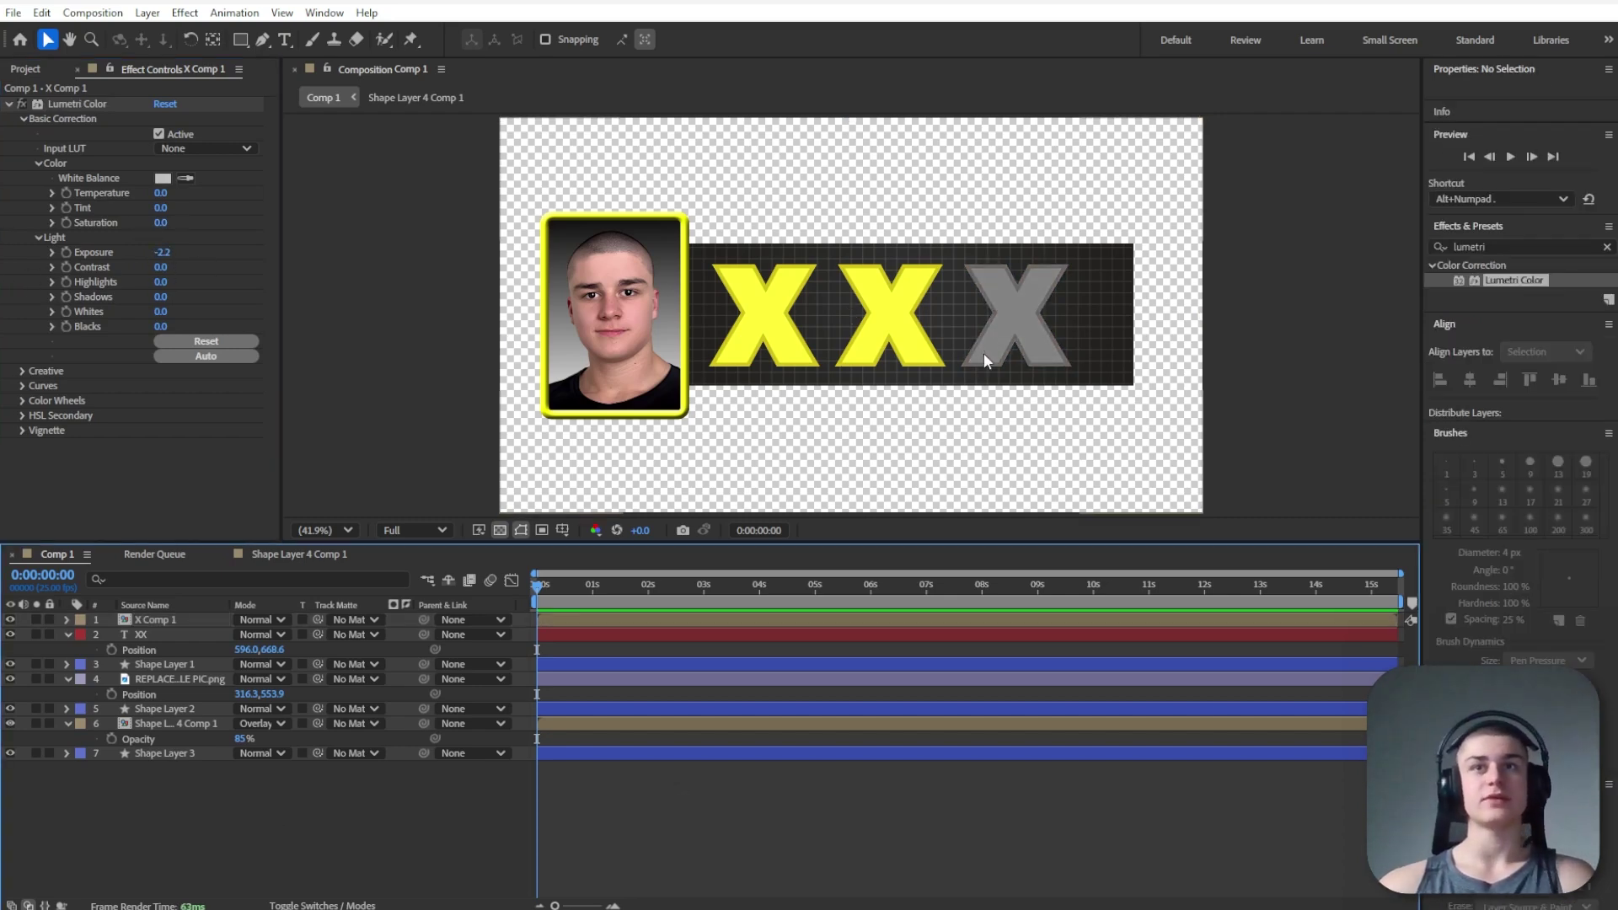
Duplicate the grey X pre-composition and remove Lumetri Color from the upper copy
{"action": "left_click", "coordinate": [149, 620]}
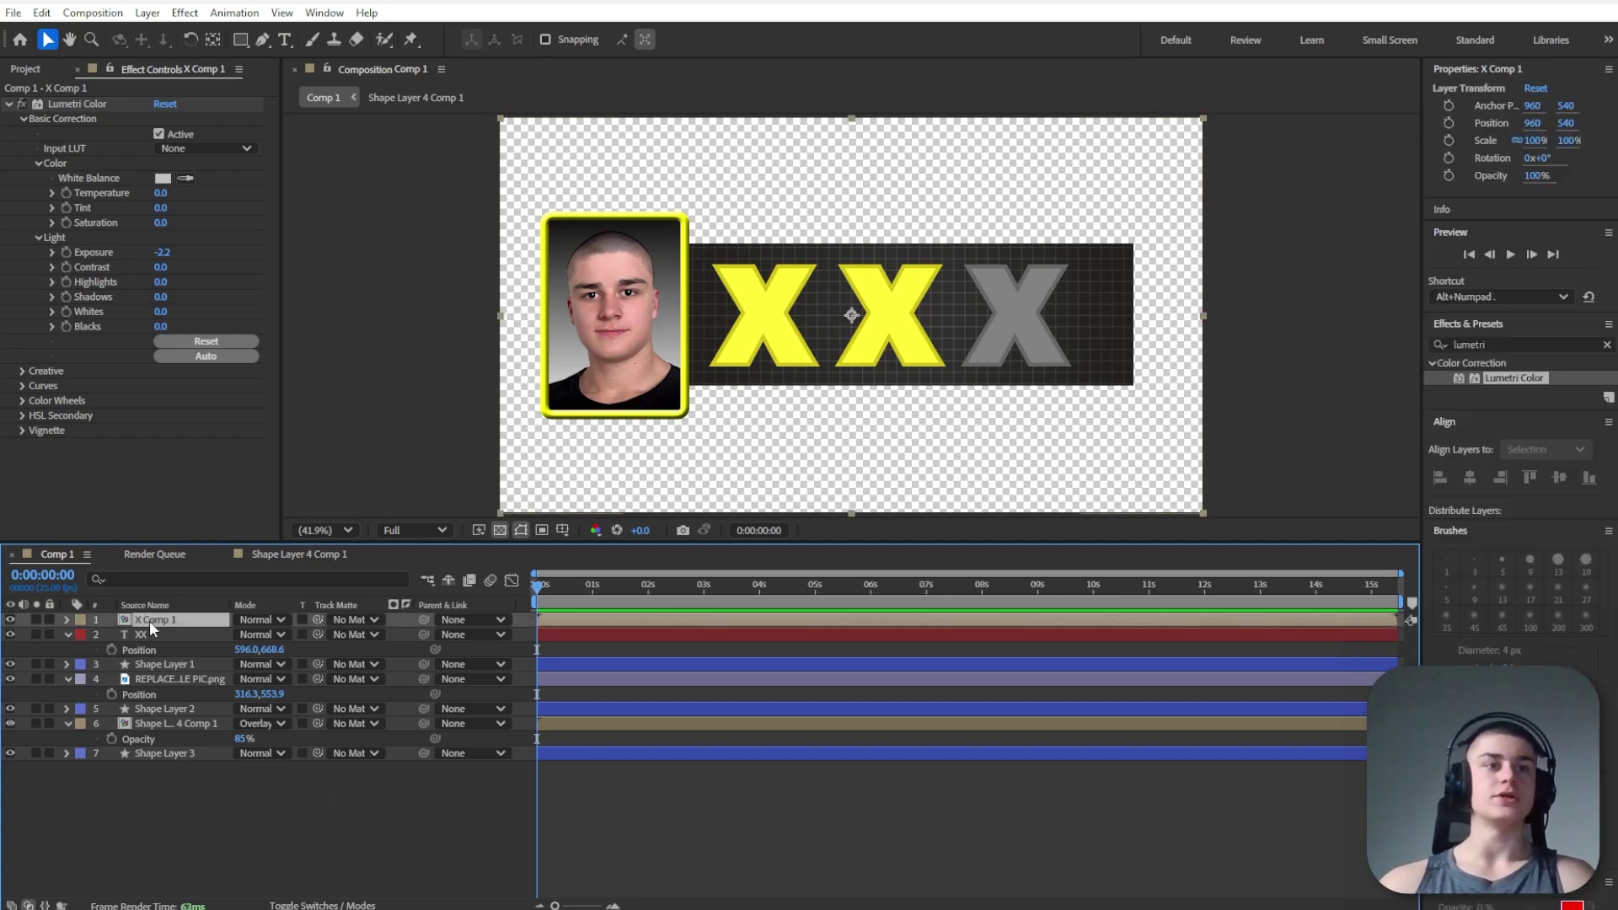
{"action": "key", "text": "ctrl+d"}
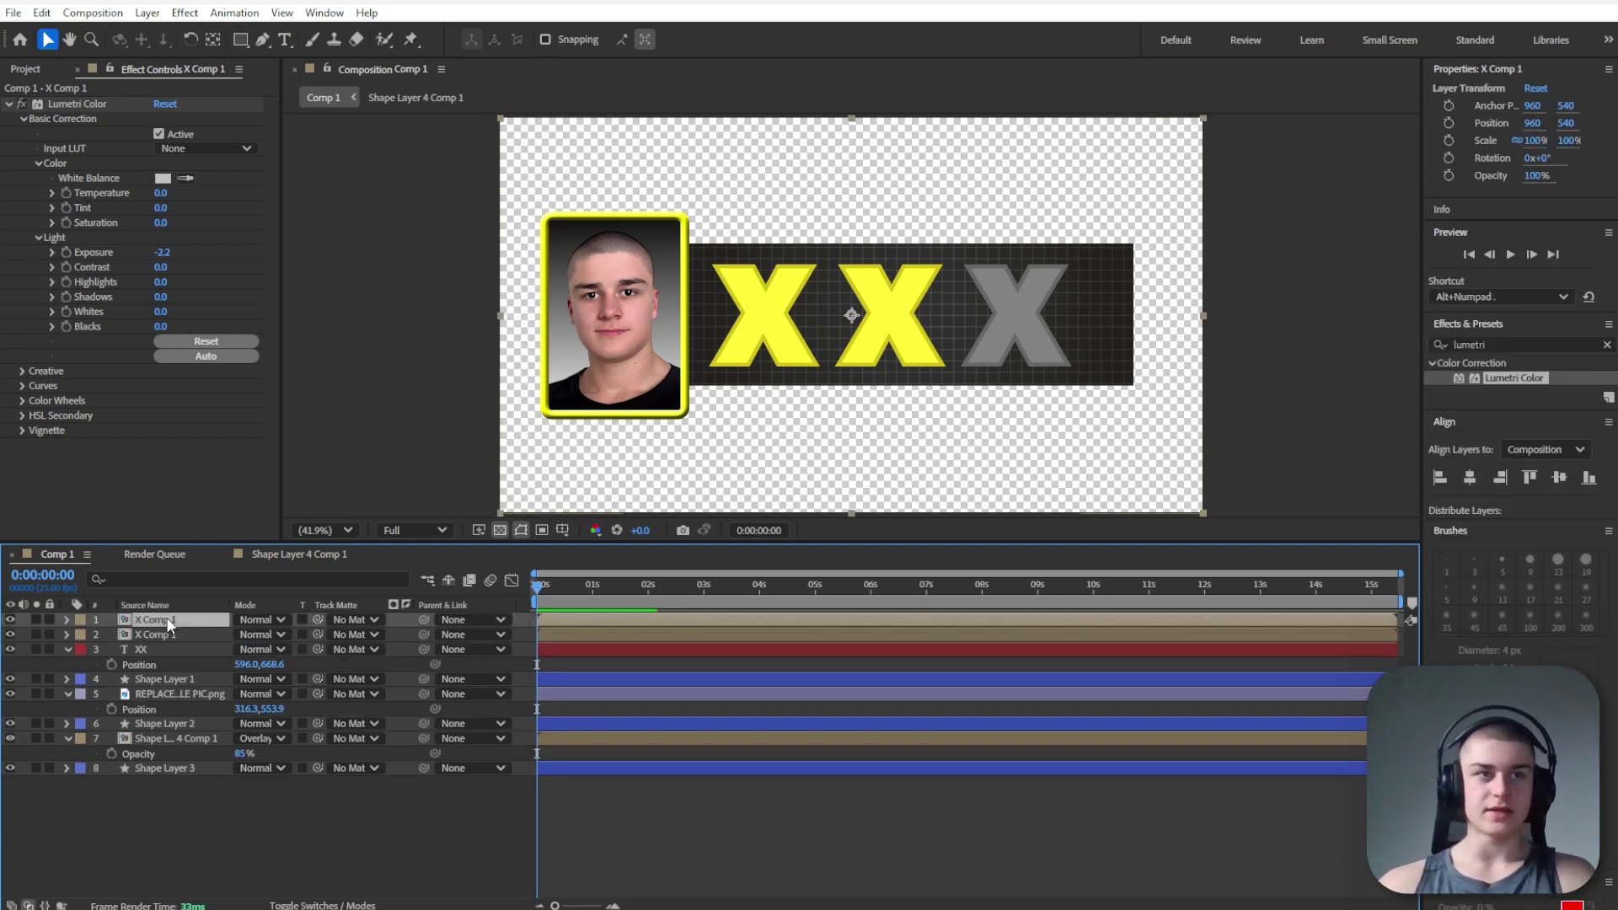
{"action": "left_click", "coordinate": [77, 103]}
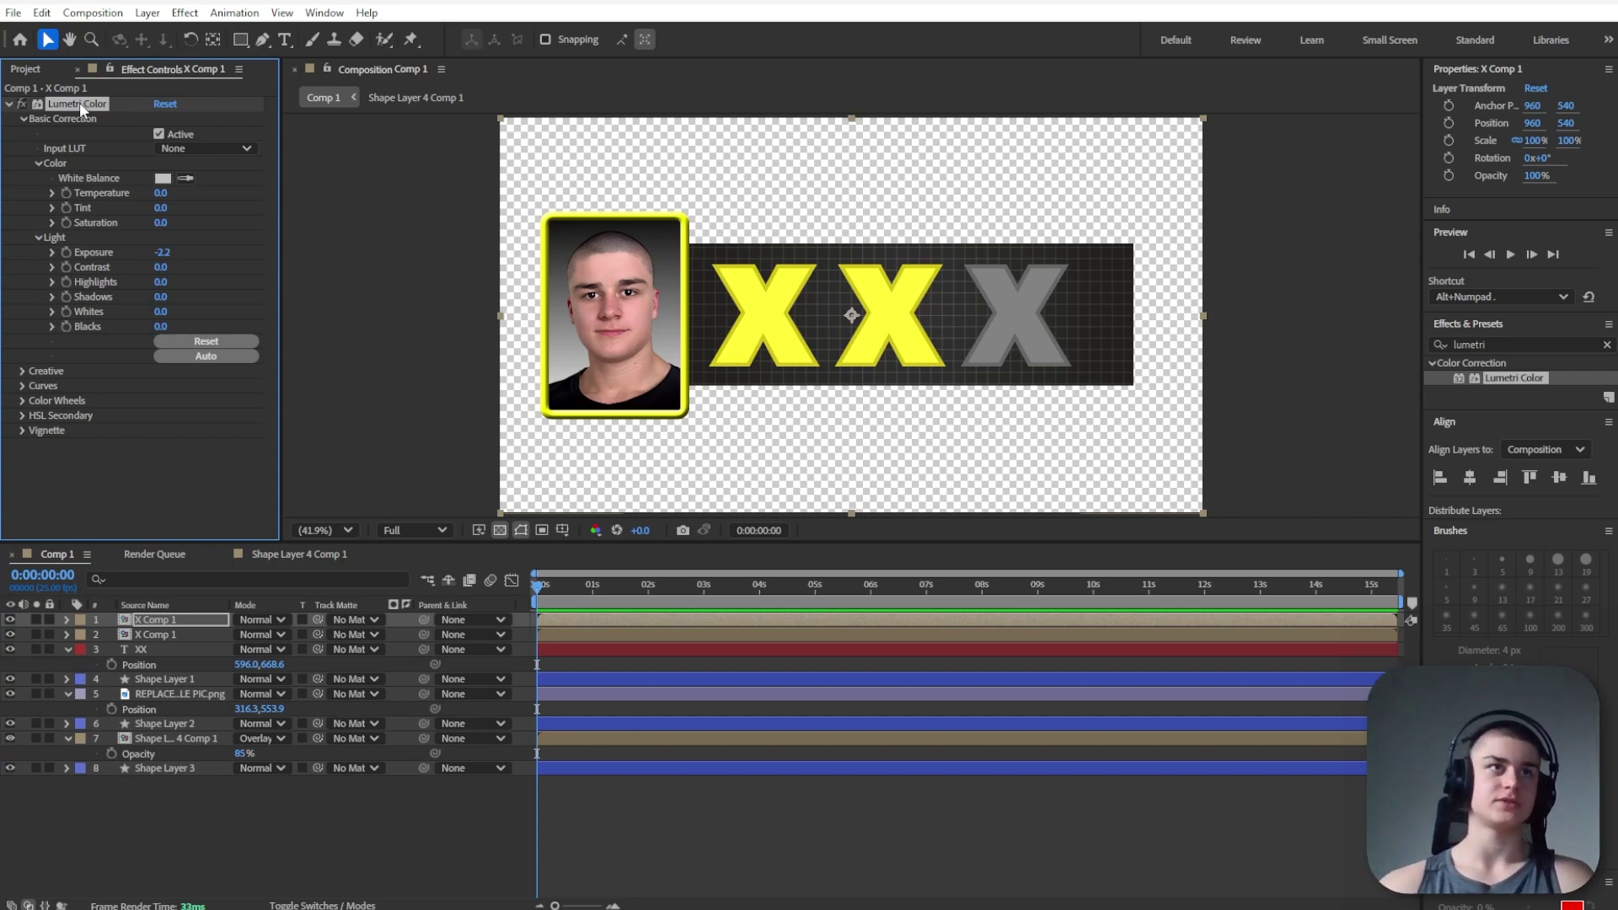
{"action": "right_click", "coordinate": [80, 108]}
{"action": "left_click", "coordinate": [120, 141]}
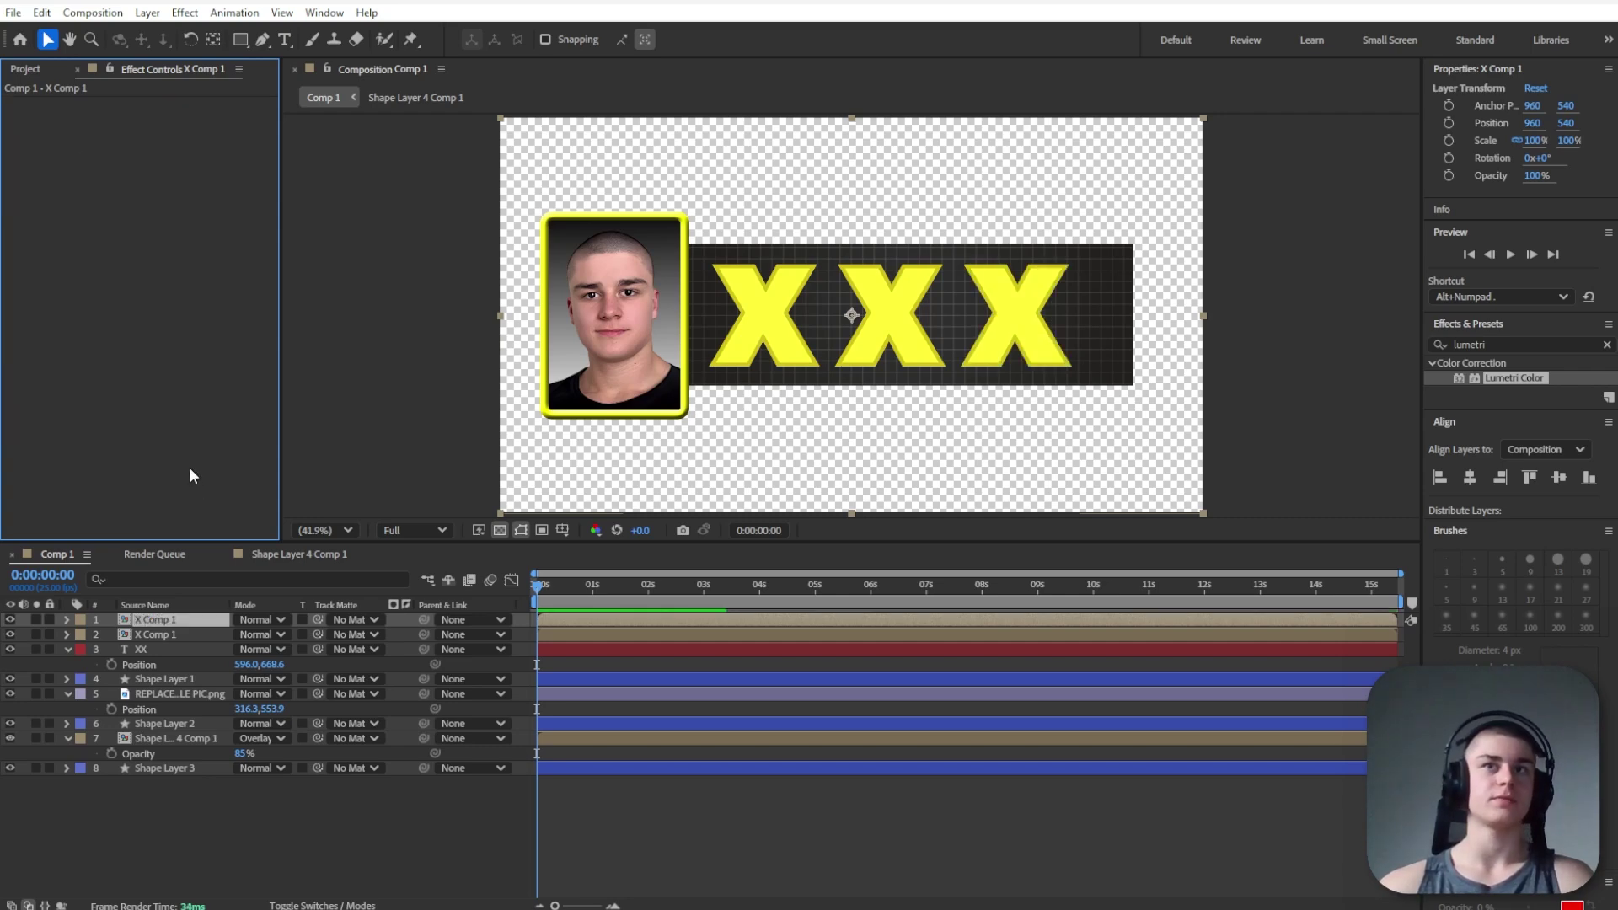
Trim the yellow X copy to start at about 2 seconds and preview the colour change
{"action": "left_click_drag", "start_coordinate": [538, 620], "coordinate": [654, 620]}
{"action": "left_click", "coordinate": [707, 856]}
{"action": "key", "text": "space"}
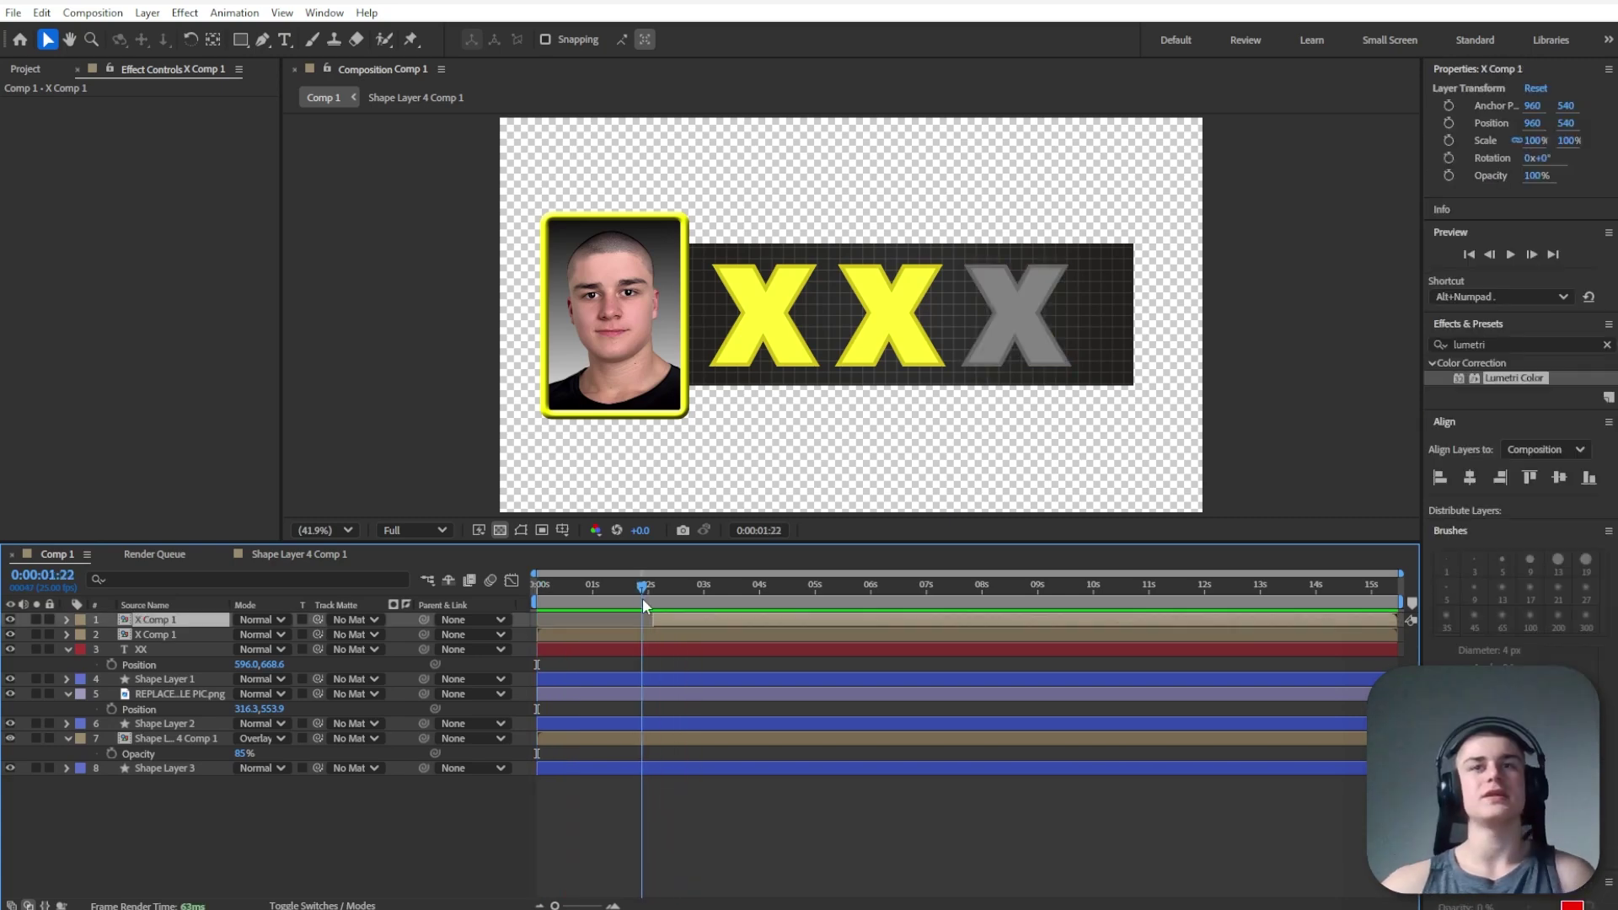
{"action": "mouse_move", "coordinate": [642, 599]}
{"action": "left_mouse_down"}
{"action": "mouse_move", "coordinate": [660, 598]}
{"action": "mouse_move", "coordinate": [628, 596]}
{"action": "mouse_move", "coordinate": [666, 590]}
{"action": "mouse_move", "coordinate": [642, 597]}
{"action": "left_mouse_up"}
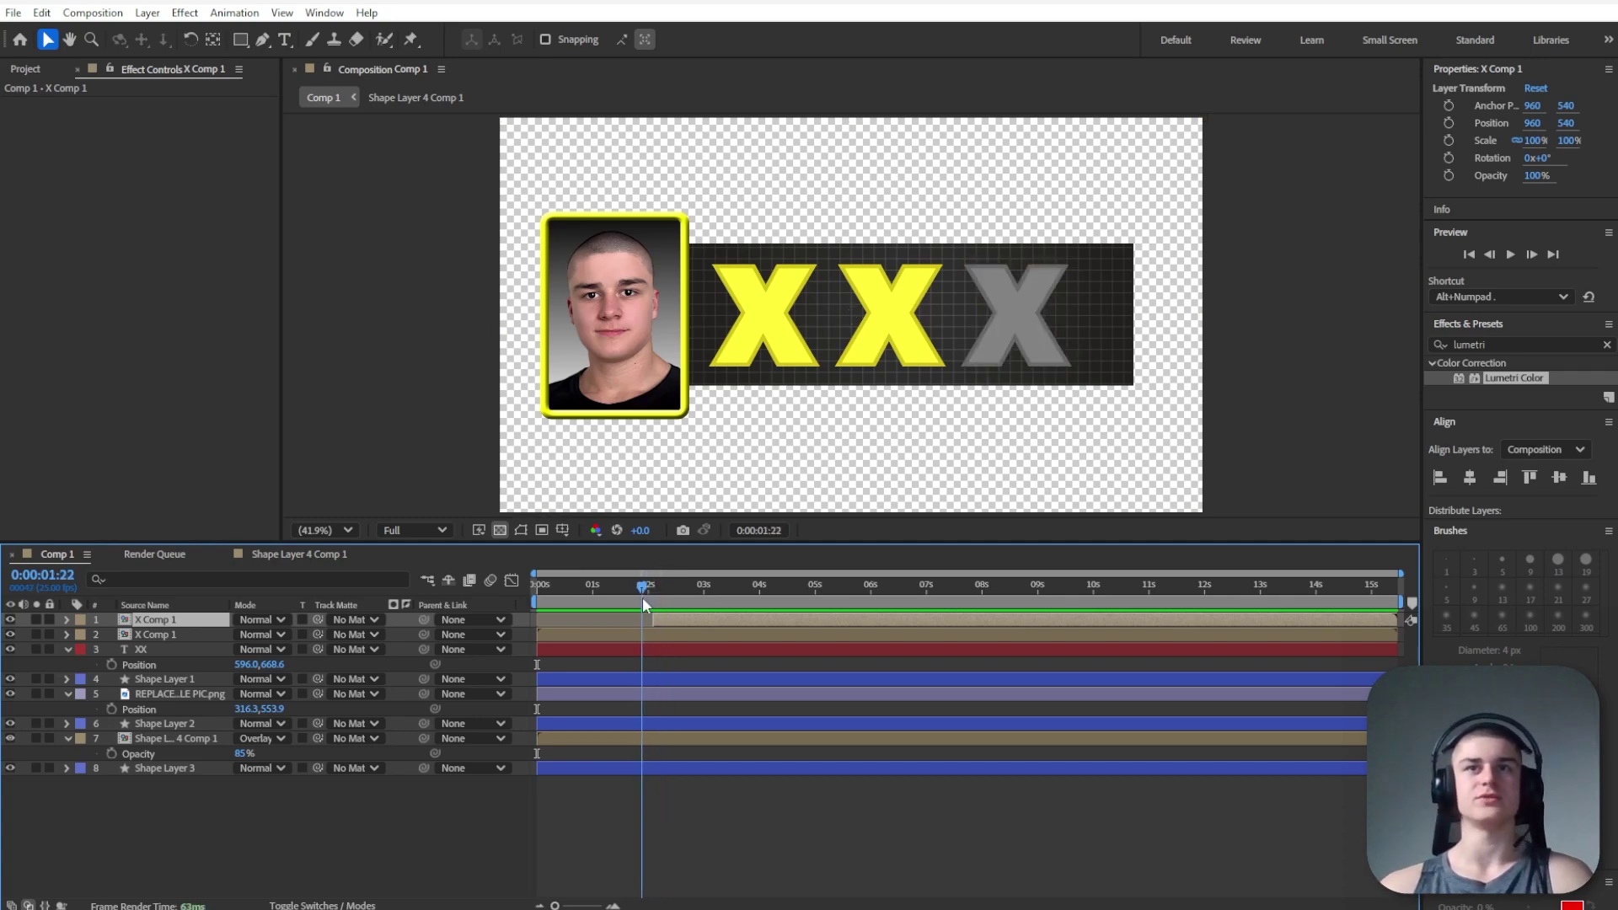
Apply the Stylize Glow effect to the trimmed yellow X copy, viewing it at 0:00:02:06
{"action": "left_click", "coordinate": [663, 590]}
{"action": "left_click", "coordinate": [1432, 347]}
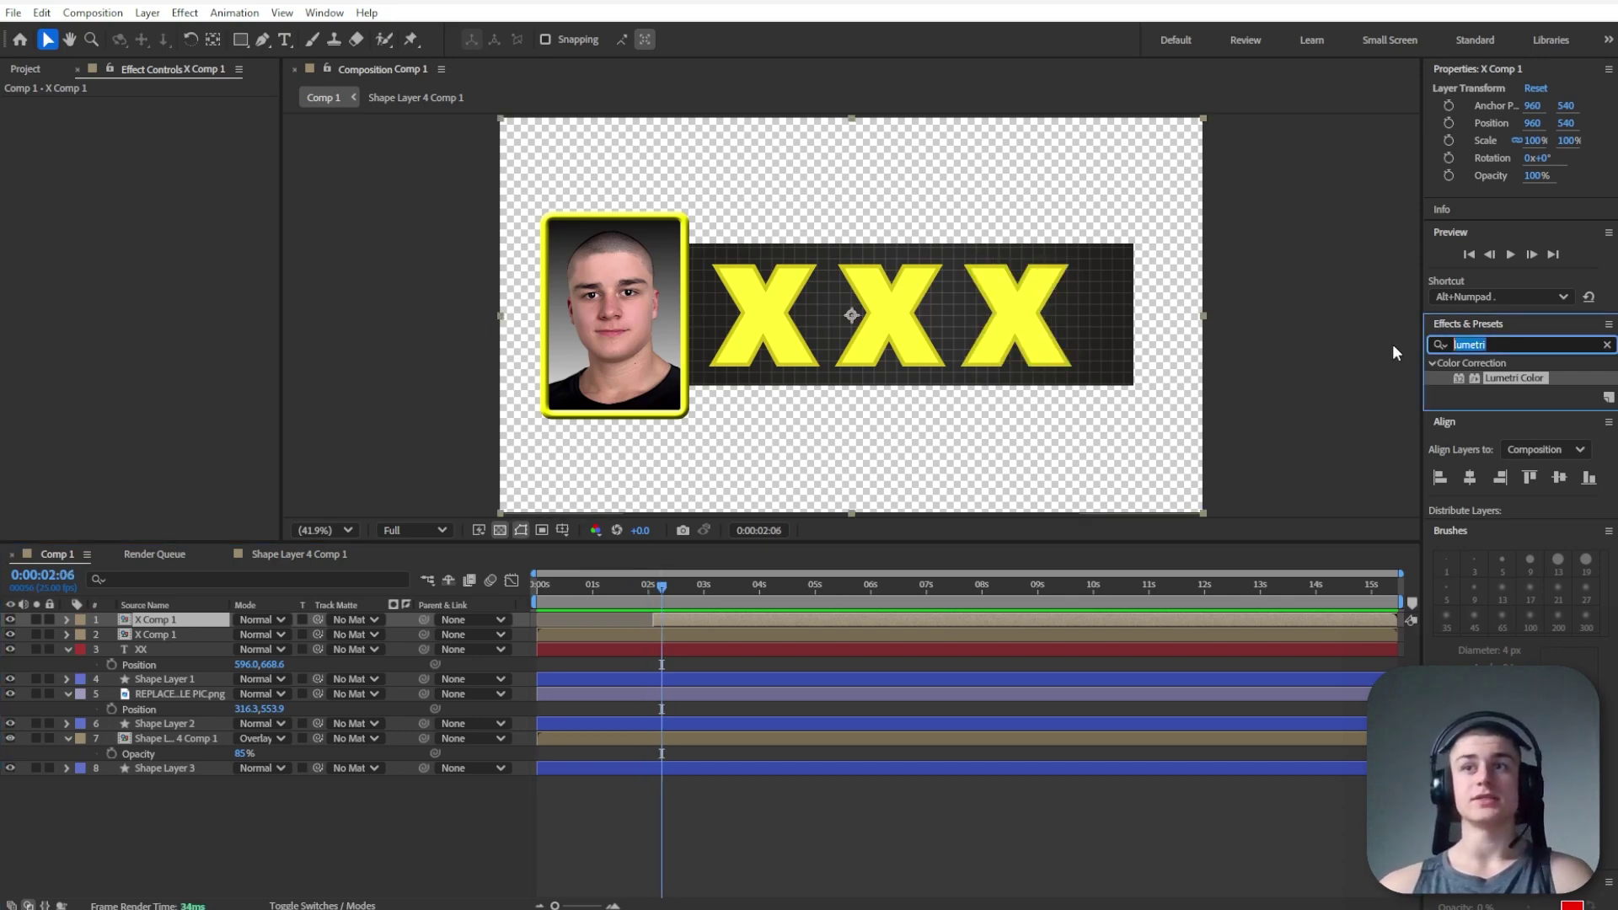
{"action": "type", "text": "glow"}
{"action": "left_click_drag", "start_coordinate": [1495, 482], "coordinate": [697, 626]}
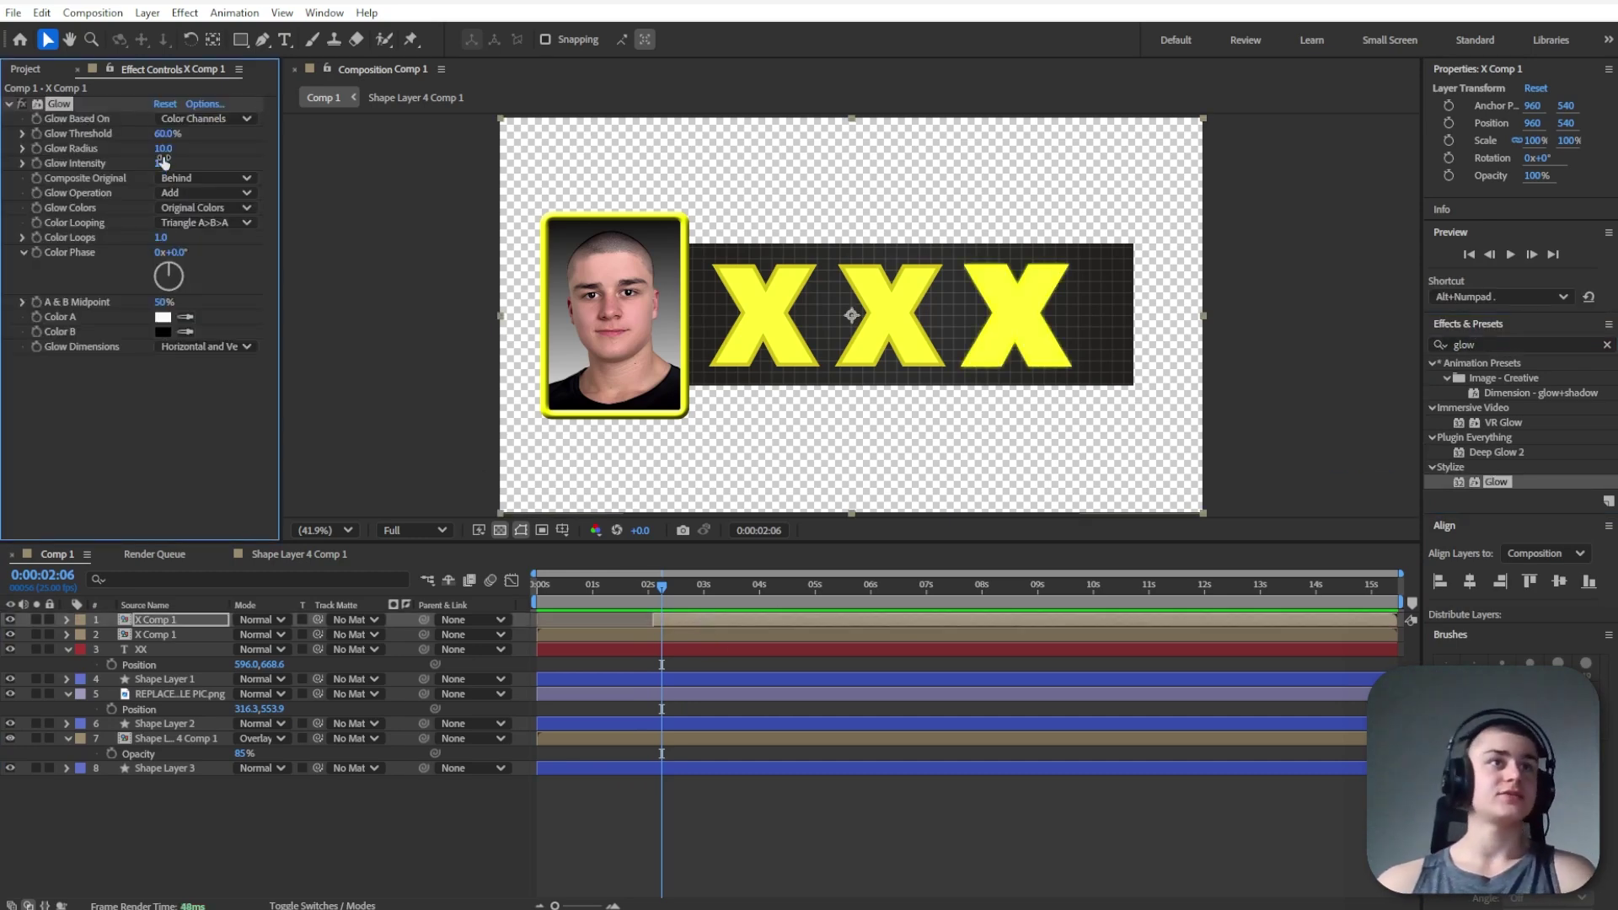
Set the yellow X copy's Glow Threshold to 52.2% and Glow Radius to 130, and go to 0:00:02:02
{"action": "left_click_drag", "start_coordinate": [145, 133], "coordinate": [274, 151]}
{"action": "left_click_drag", "start_coordinate": [663, 590], "coordinate": [653, 593]}
{"action": "left_click", "coordinate": [669, 619]}
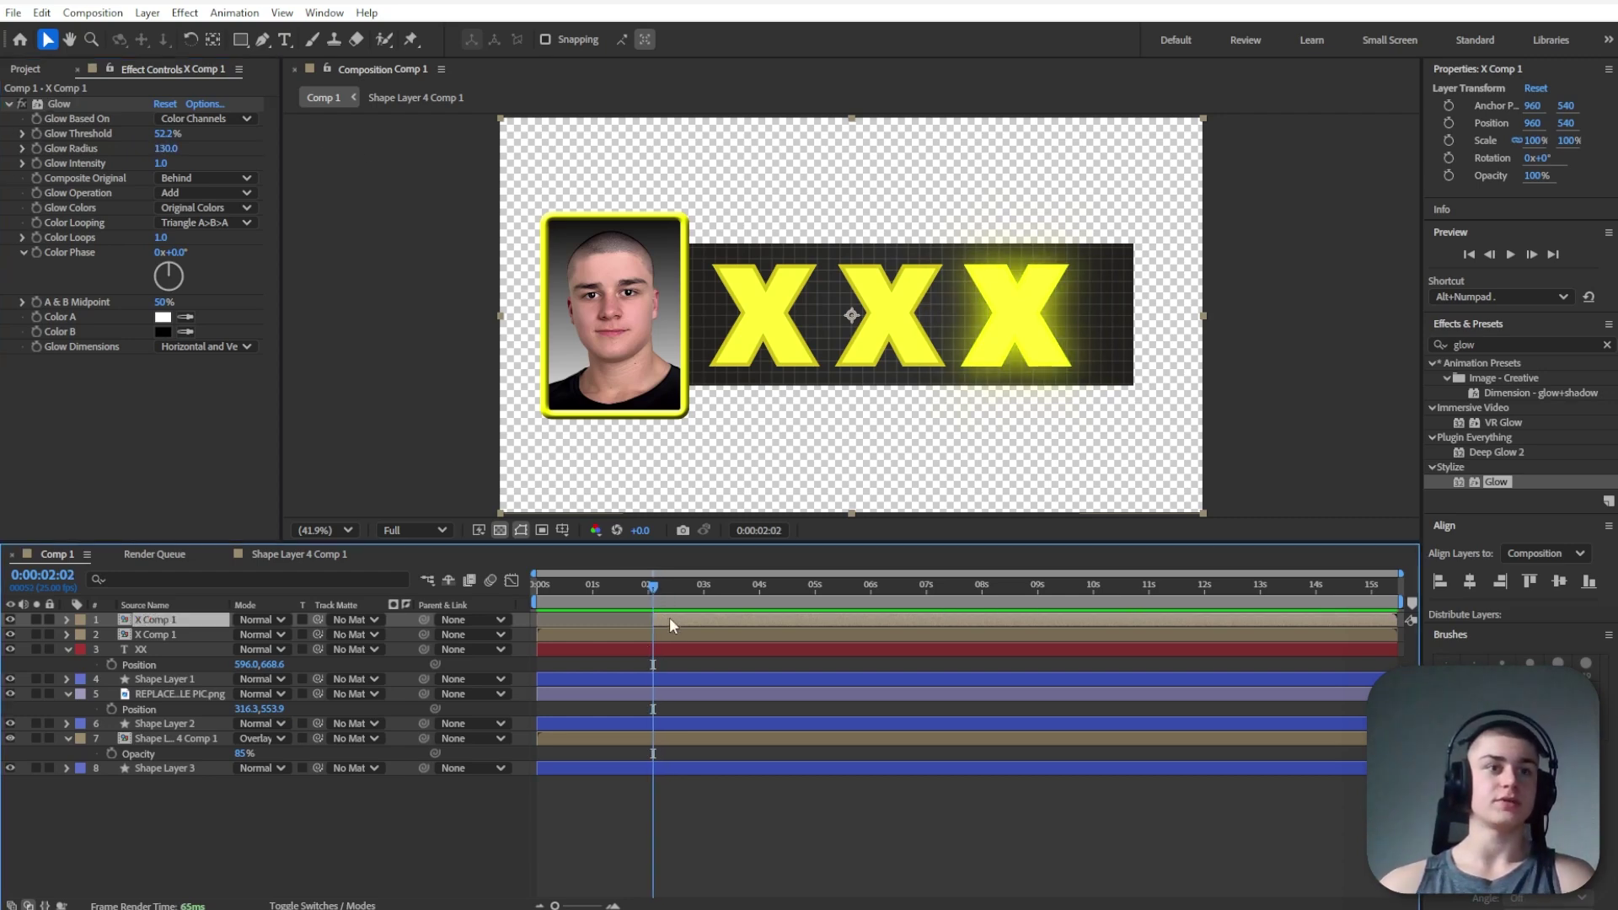
Keyframe Glow Radius at 130 and Glow Intensity at 1.9 on the yellow X copy at 0:00:02:02
{"action": "left_click", "coordinate": [66, 620]}
{"action": "left_click", "coordinate": [81, 635]}
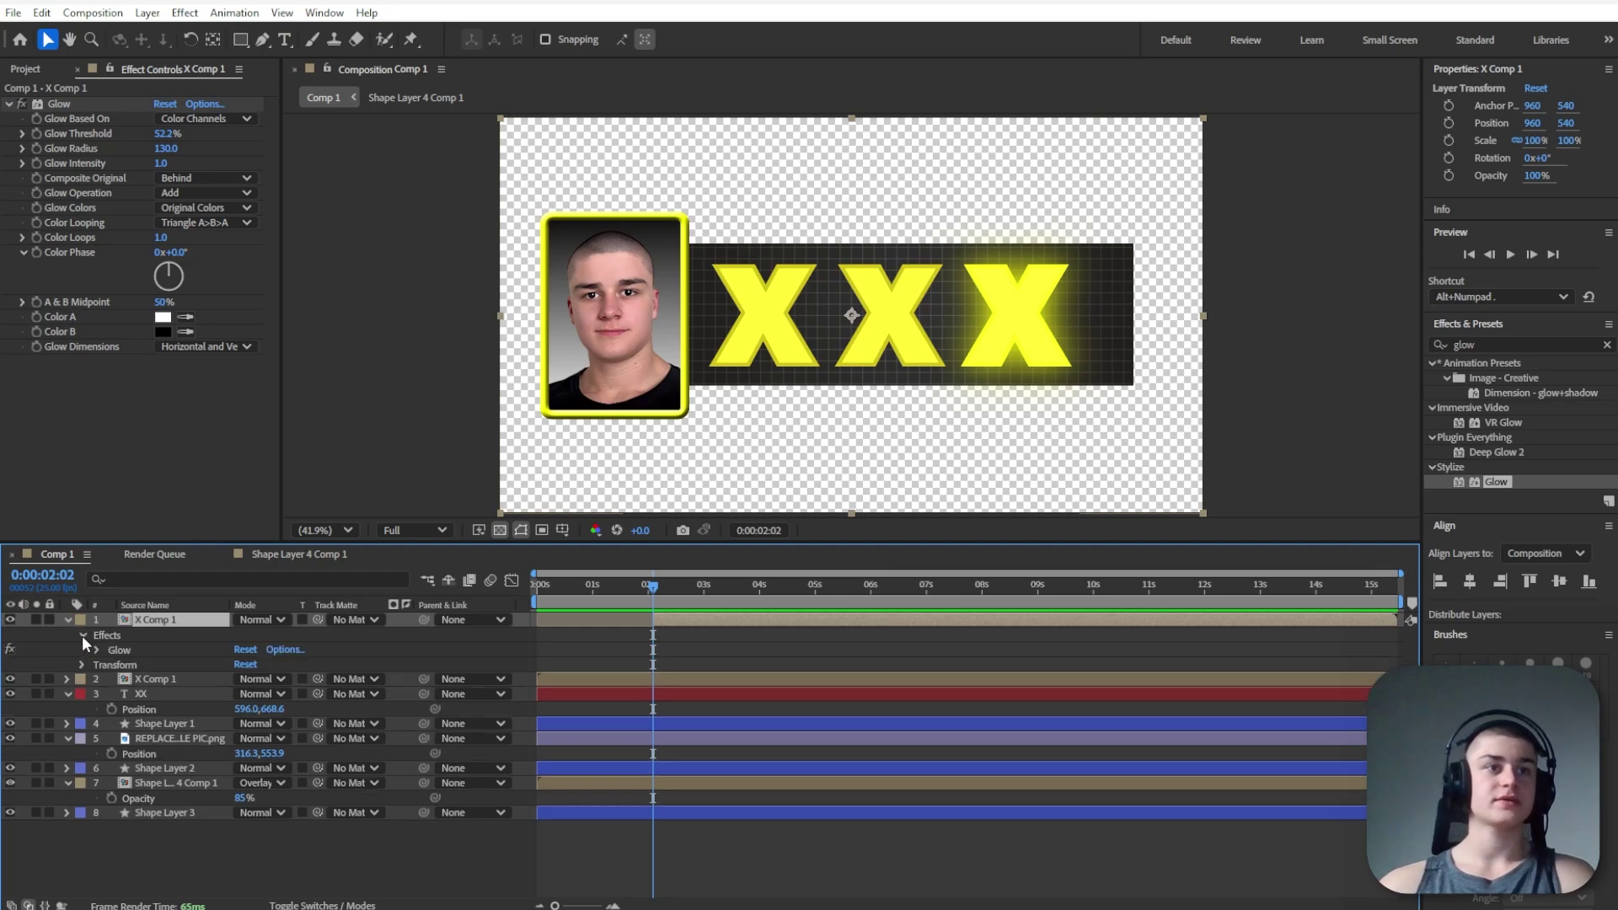
{"action": "left_click", "coordinate": [97, 650]}
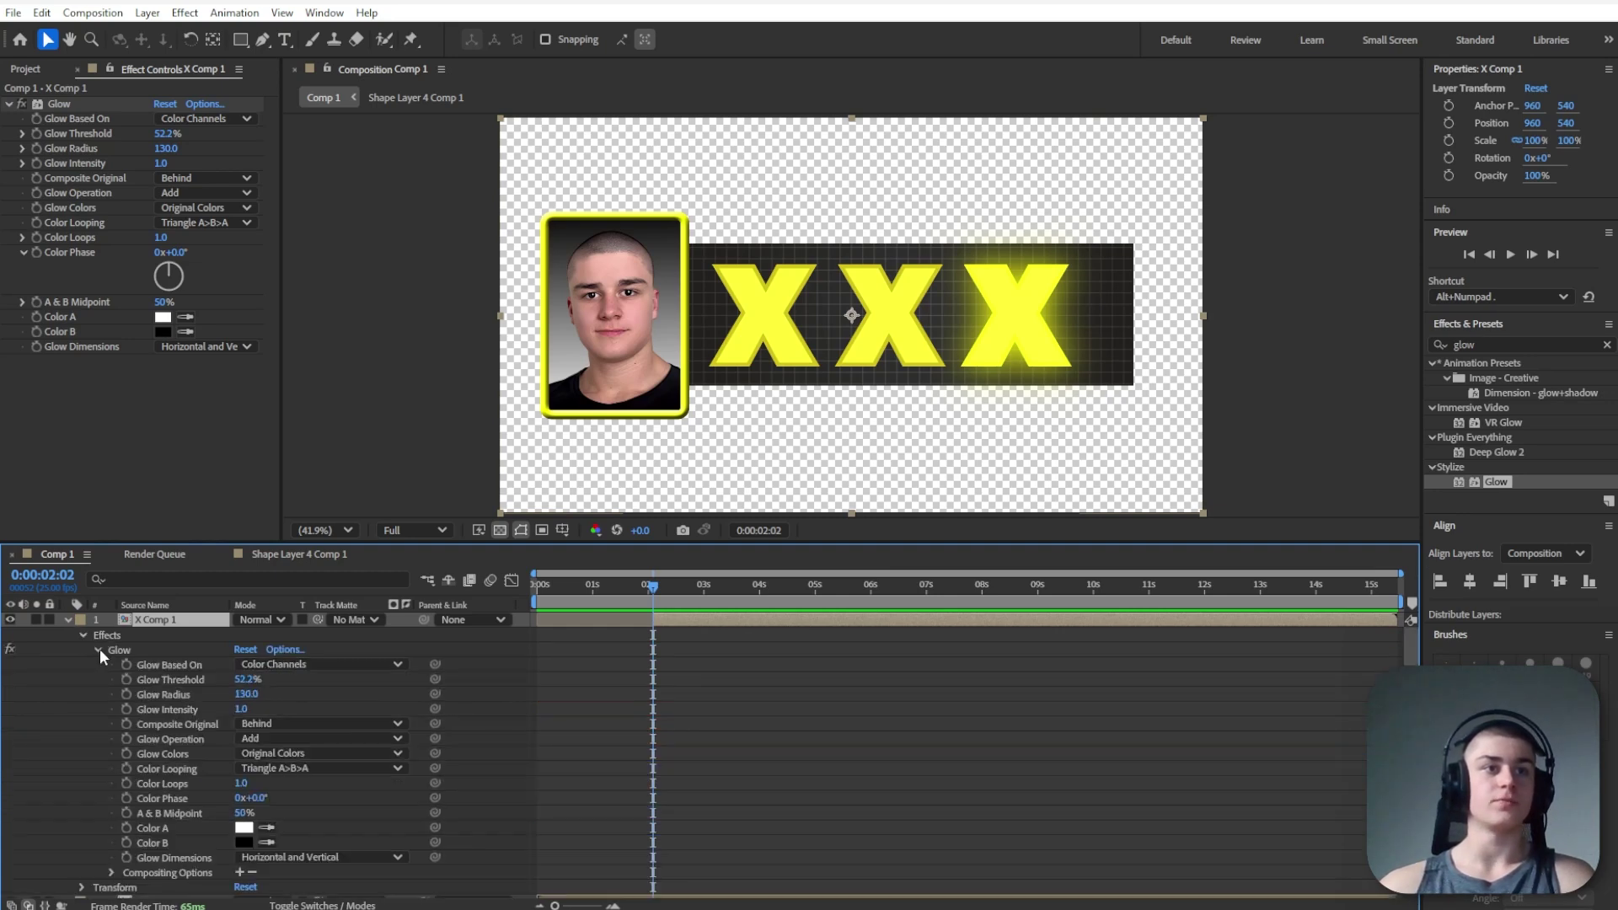
{"action": "left_click", "coordinate": [125, 693]}
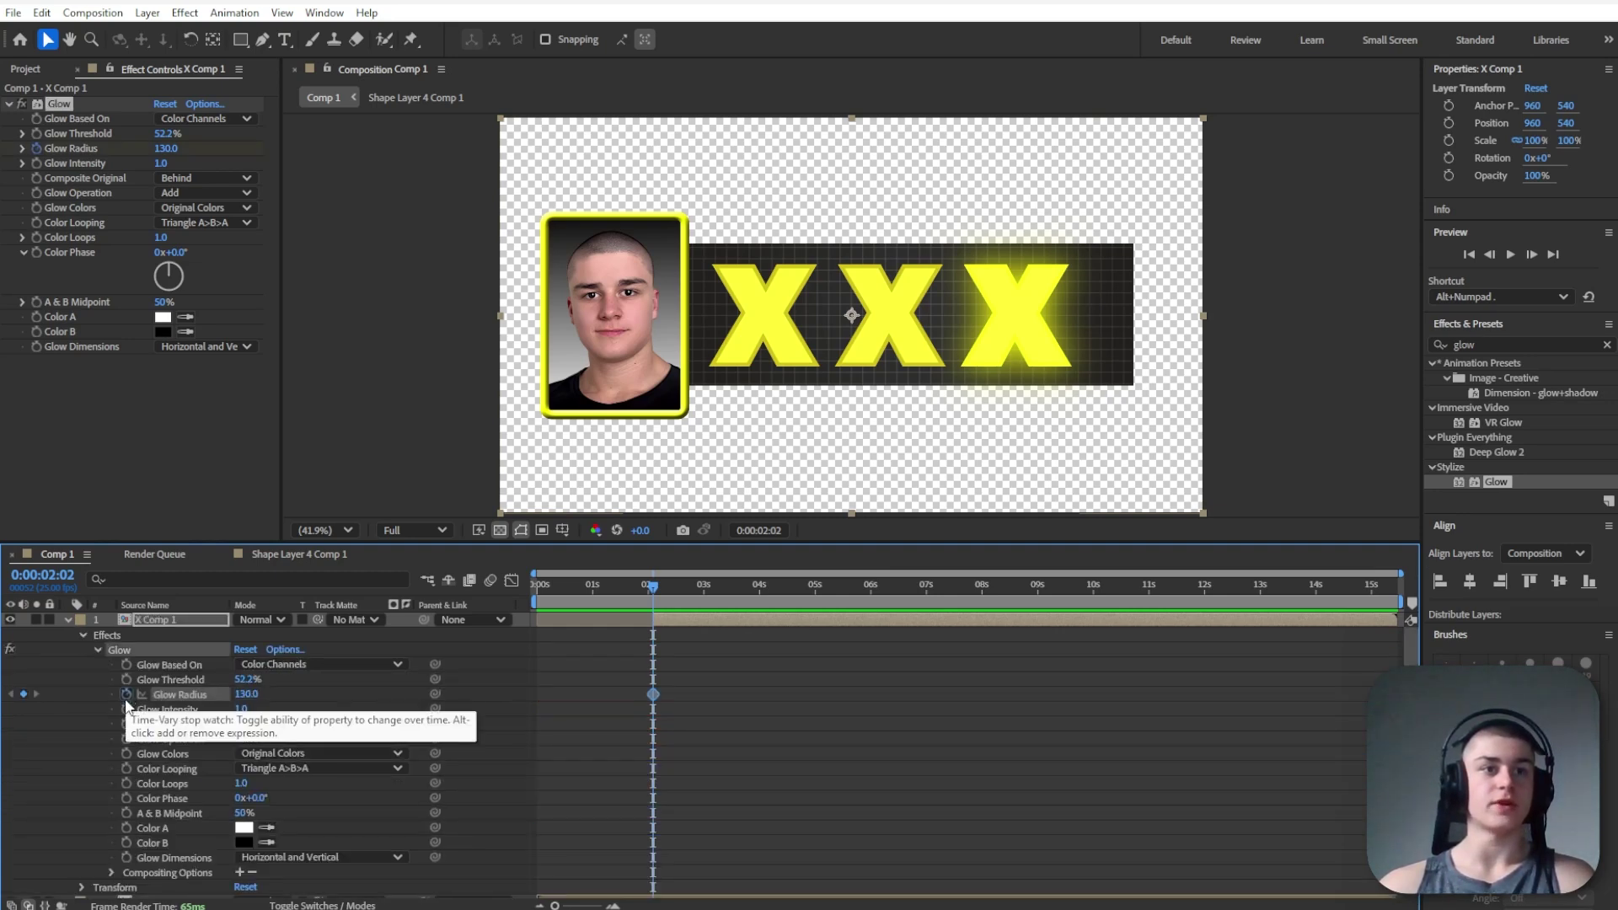
{"action": "left_click", "coordinate": [127, 708]}
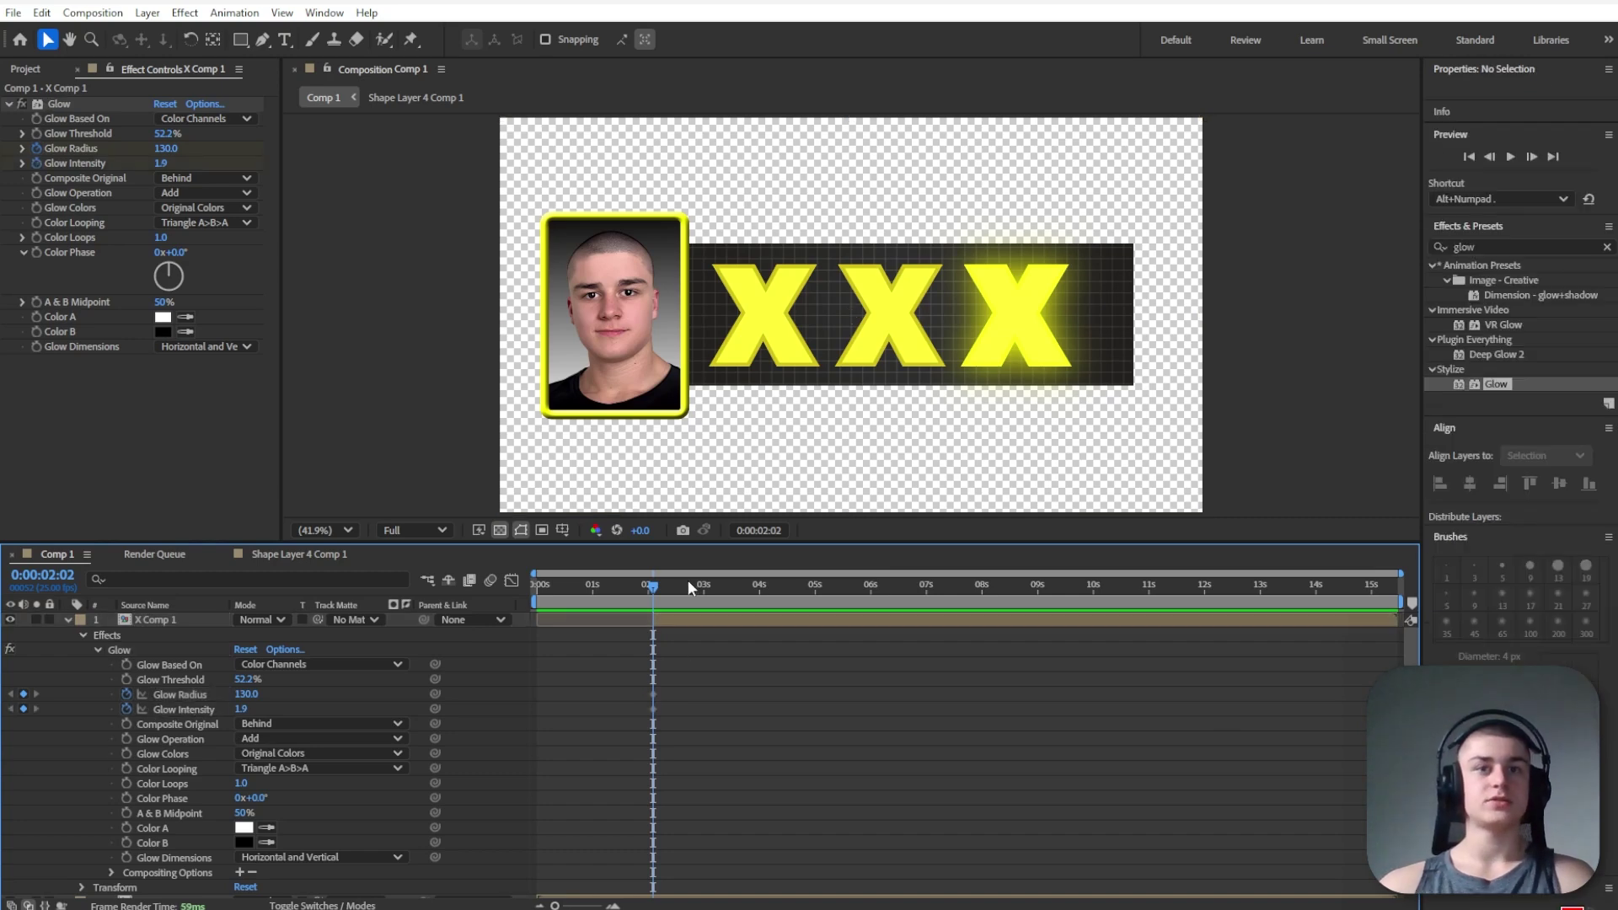
Keyframe Glow Radius and Glow Intensity at 0 at 0:00:03:22 and preview the glow fading out
{"action": "left_click_drag", "start_coordinate": [689, 585], "coordinate": [756, 589]}
{"action": "left_click", "coordinate": [783, 622]}
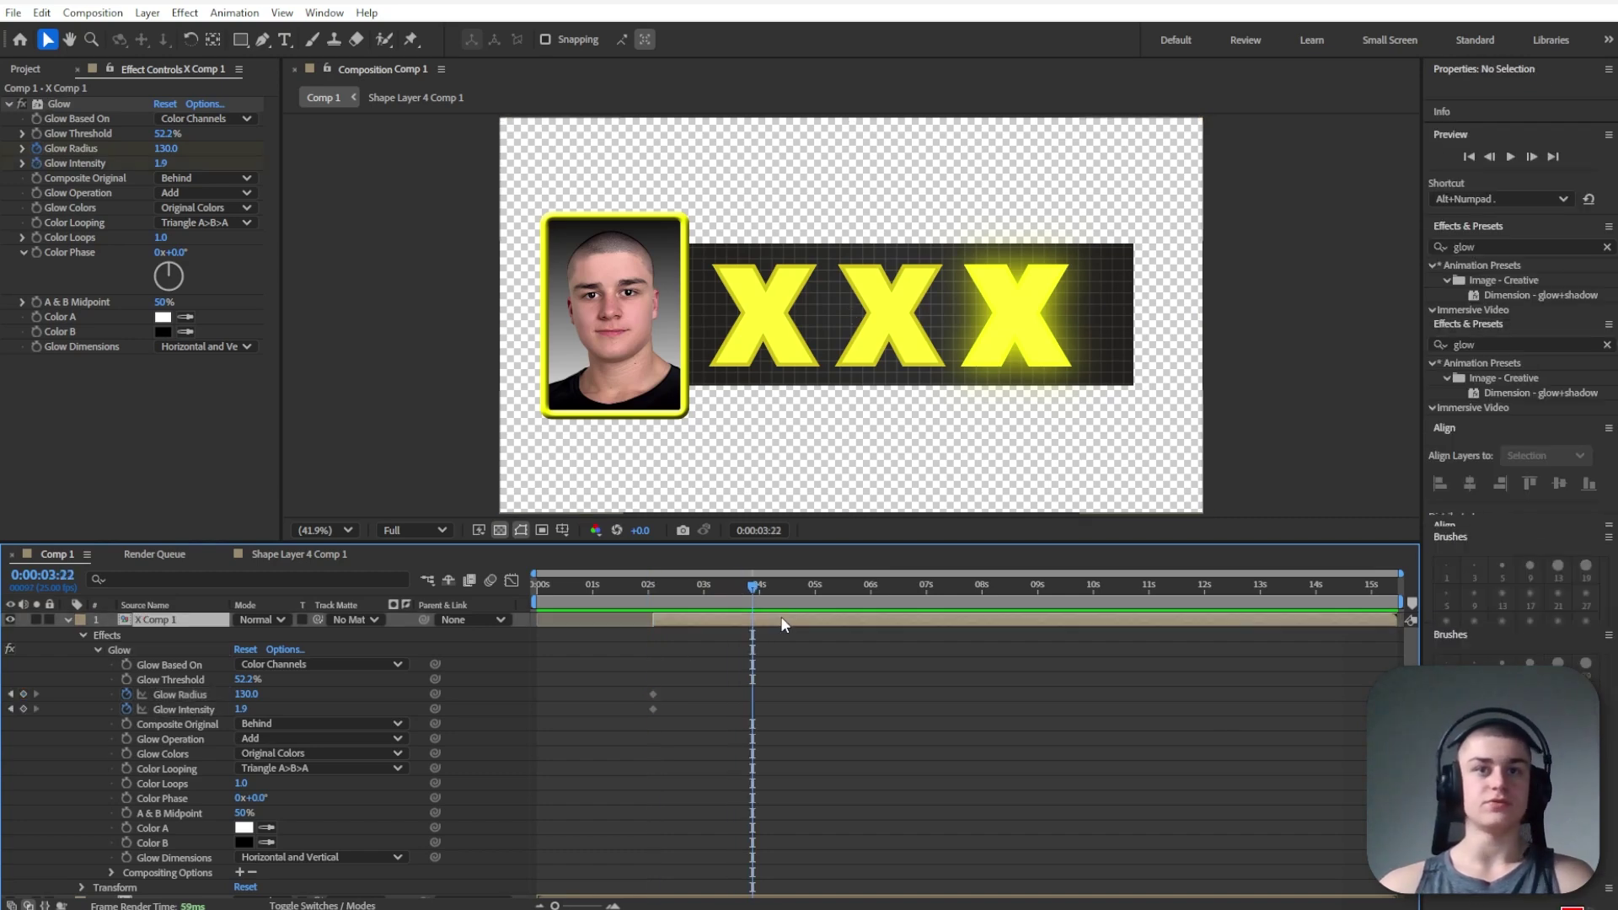
{"action": "left_click", "coordinate": [244, 693]}
{"action": "type", "text": "0"}
{"action": "key", "text": "Return"}
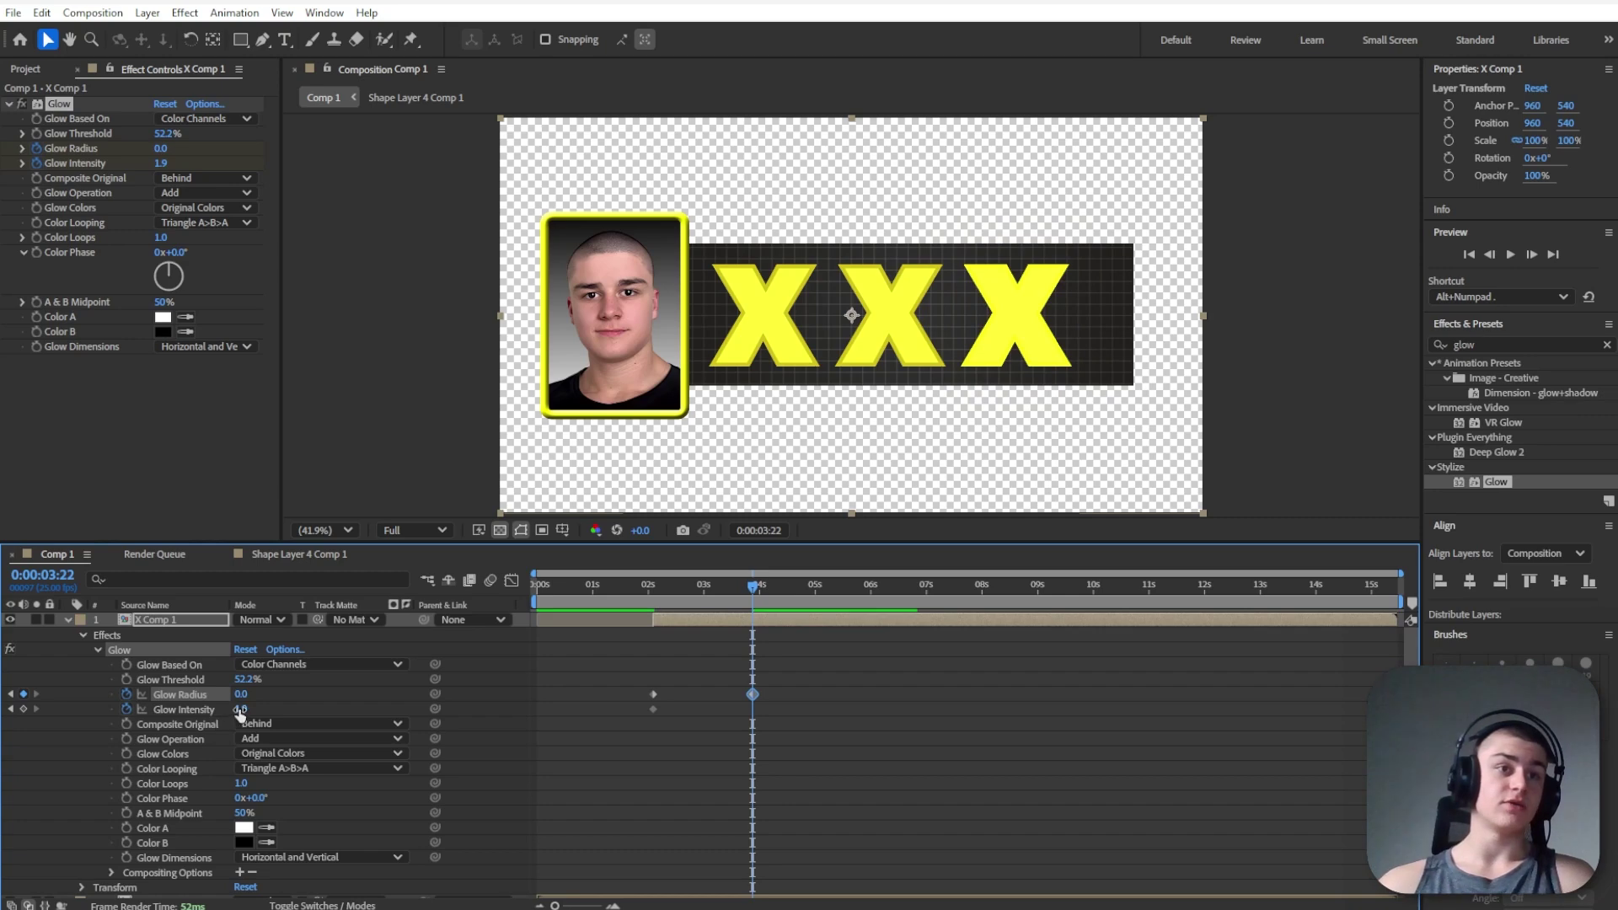
{"action": "left_click", "coordinate": [241, 709]}
{"action": "type", "text": "0"}
{"action": "key", "text": "Return"}
{"action": "left_click", "coordinate": [809, 750]}
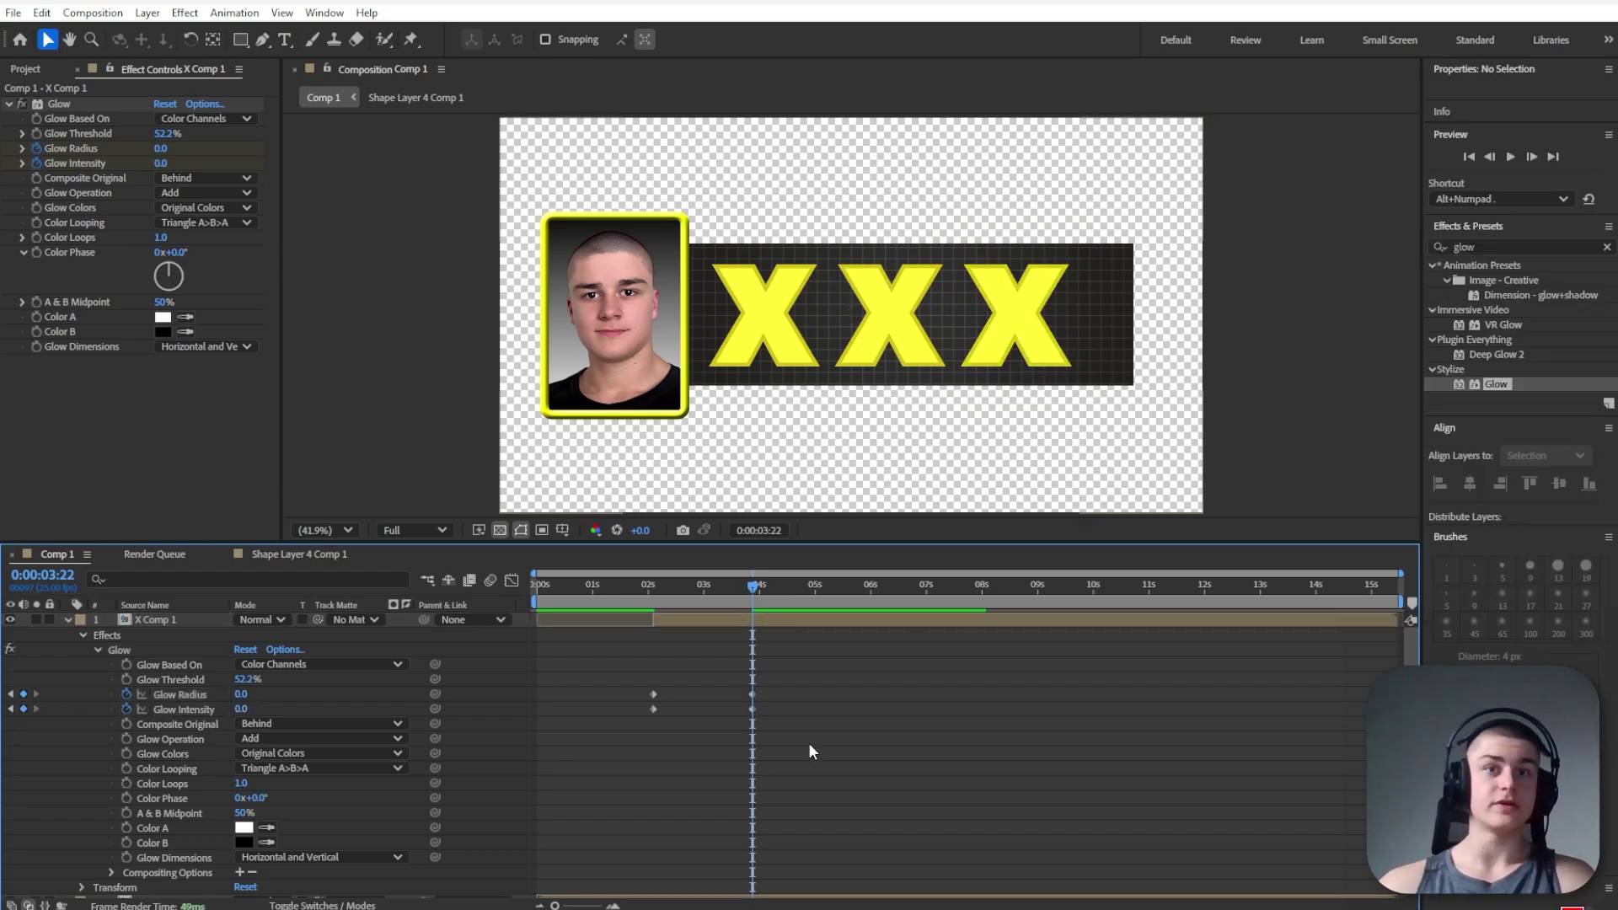
{"action": "left_click", "coordinate": [634, 595]}
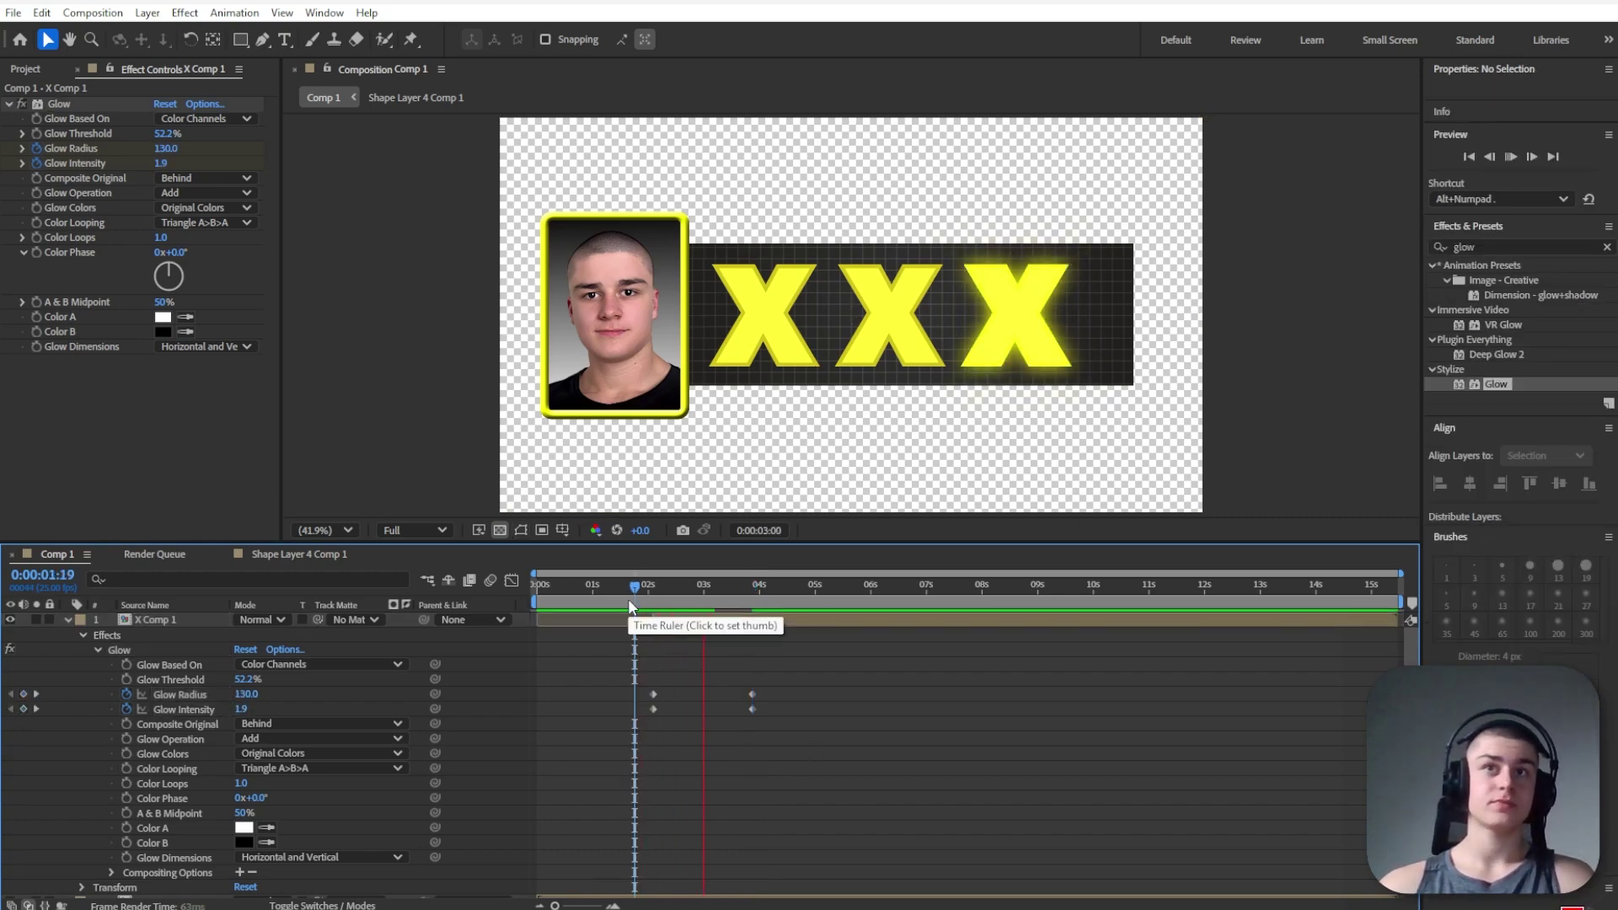
{"action": "key", "text": "space"}
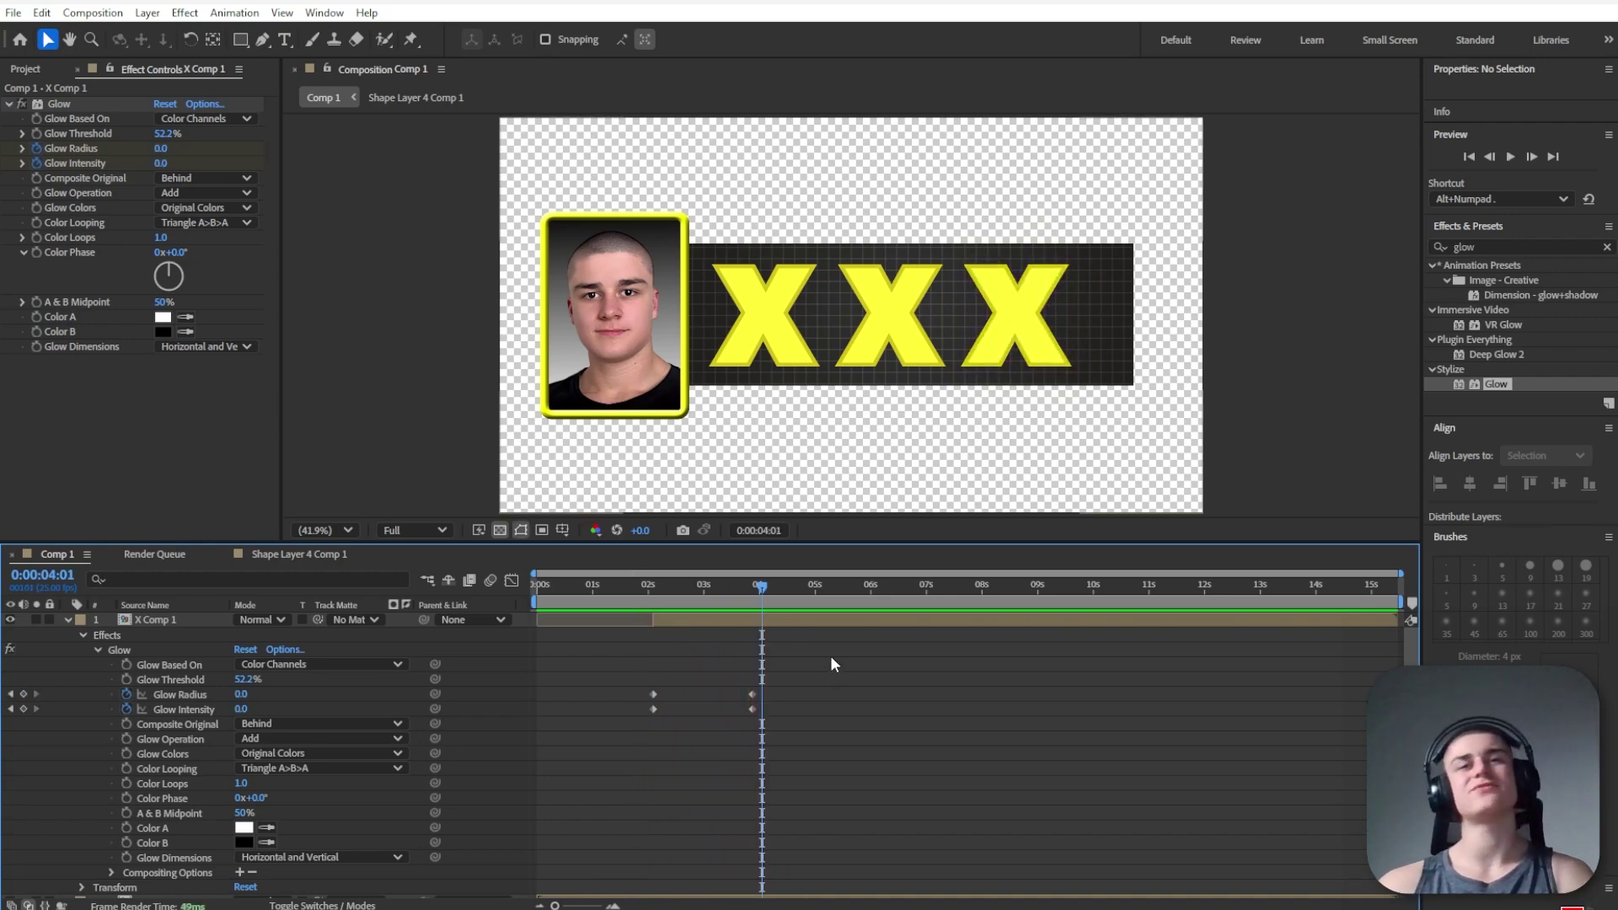
Move the two ending glow keyframes to about 0:00:03:07 and apply Easy Ease to all four glow keyframes
{"action": "left_click_drag", "start_coordinate": [841, 666], "coordinate": [711, 697]}
{"action": "left_click", "coordinate": [740, 695]}
{"action": "left_click_drag", "start_coordinate": [814, 674], "coordinate": [634, 736]}
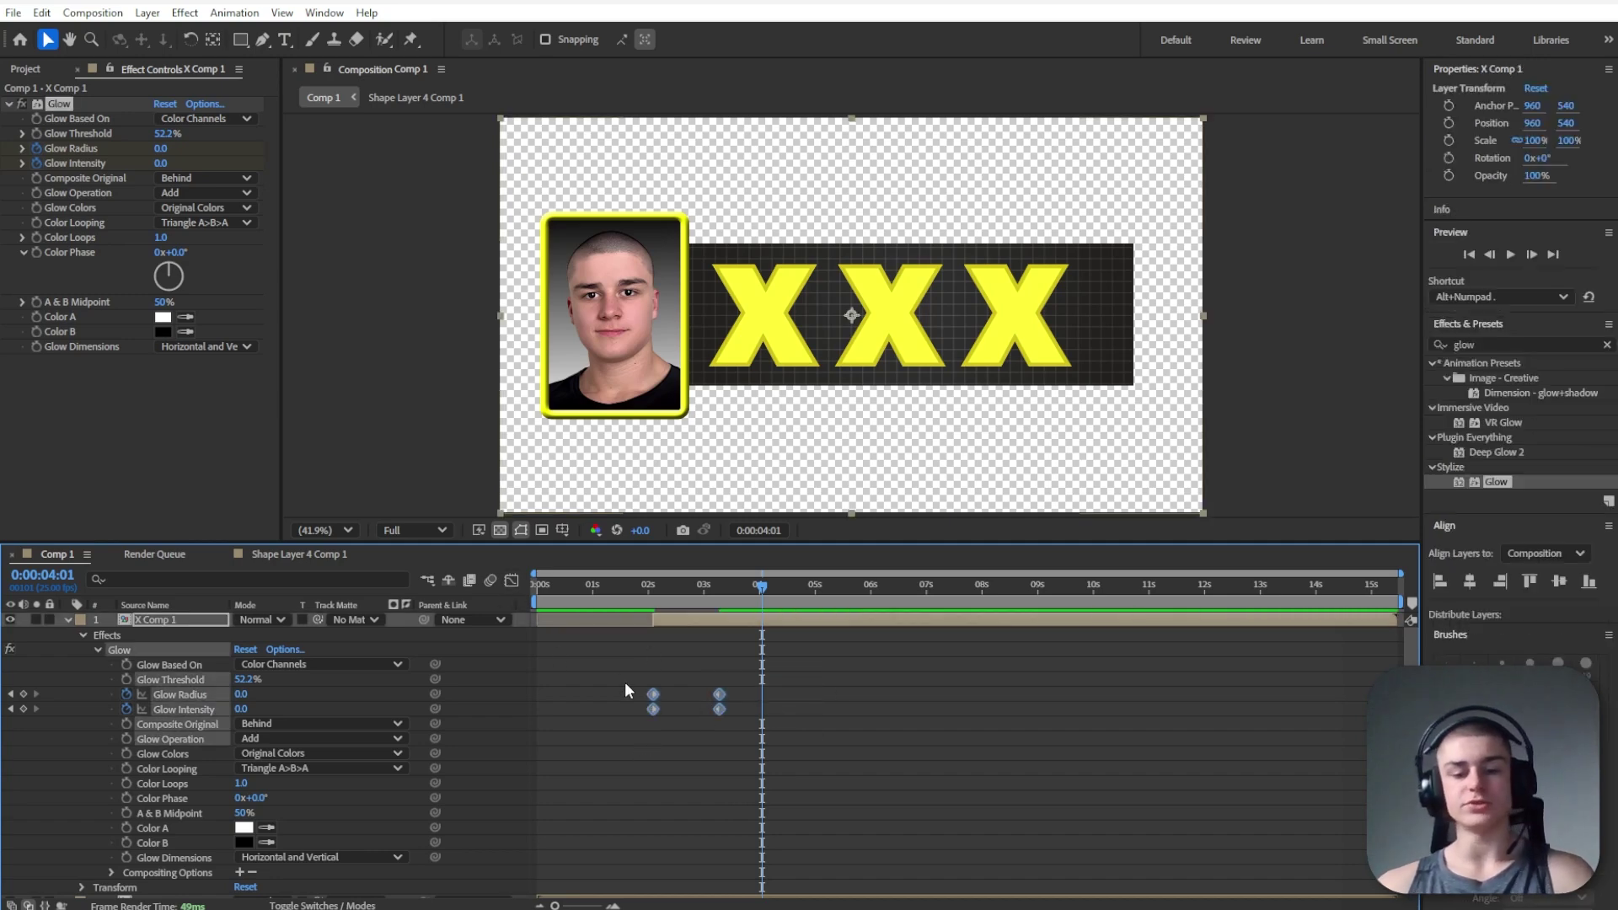
{"action": "key", "text": "F9"}
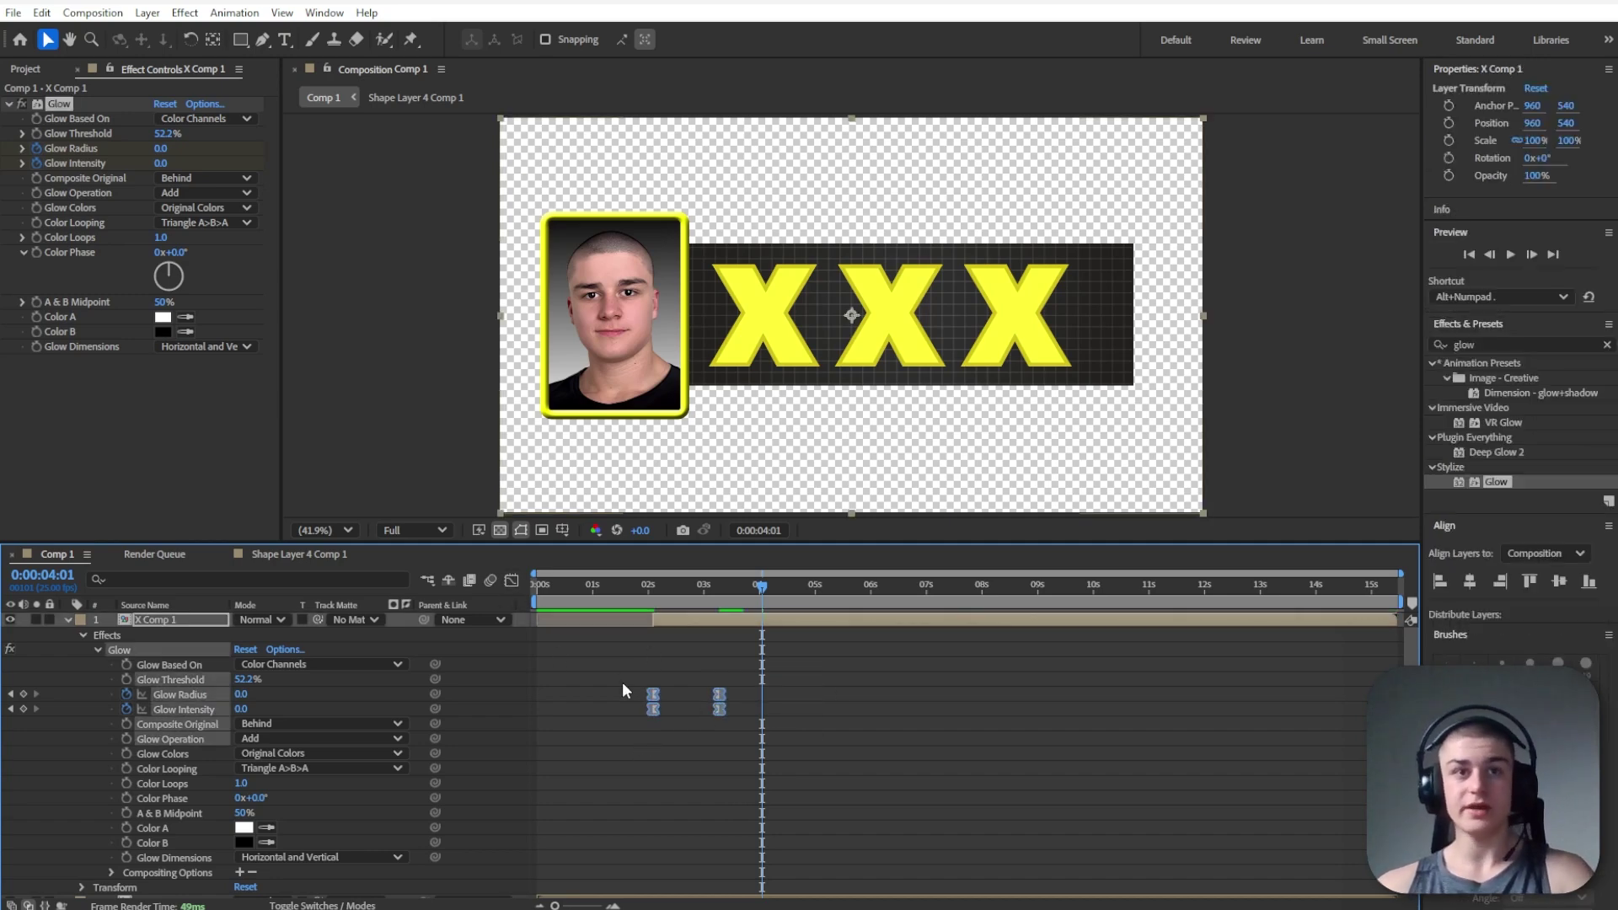
Shape the glow keyframes' speed curve to peak early and taper off slowly, and preview the animation
{"action": "left_click", "coordinate": [511, 580]}
{"action": "left_click_drag", "start_coordinate": [873, 722], "coordinate": [700, 603]}
{"action": "scroll", "coordinate": [685, 649], "scroll_direction": "up", "scroll_amount": 2}
{"action": "left_click_drag", "start_coordinate": [780, 637], "coordinate": [674, 640]}
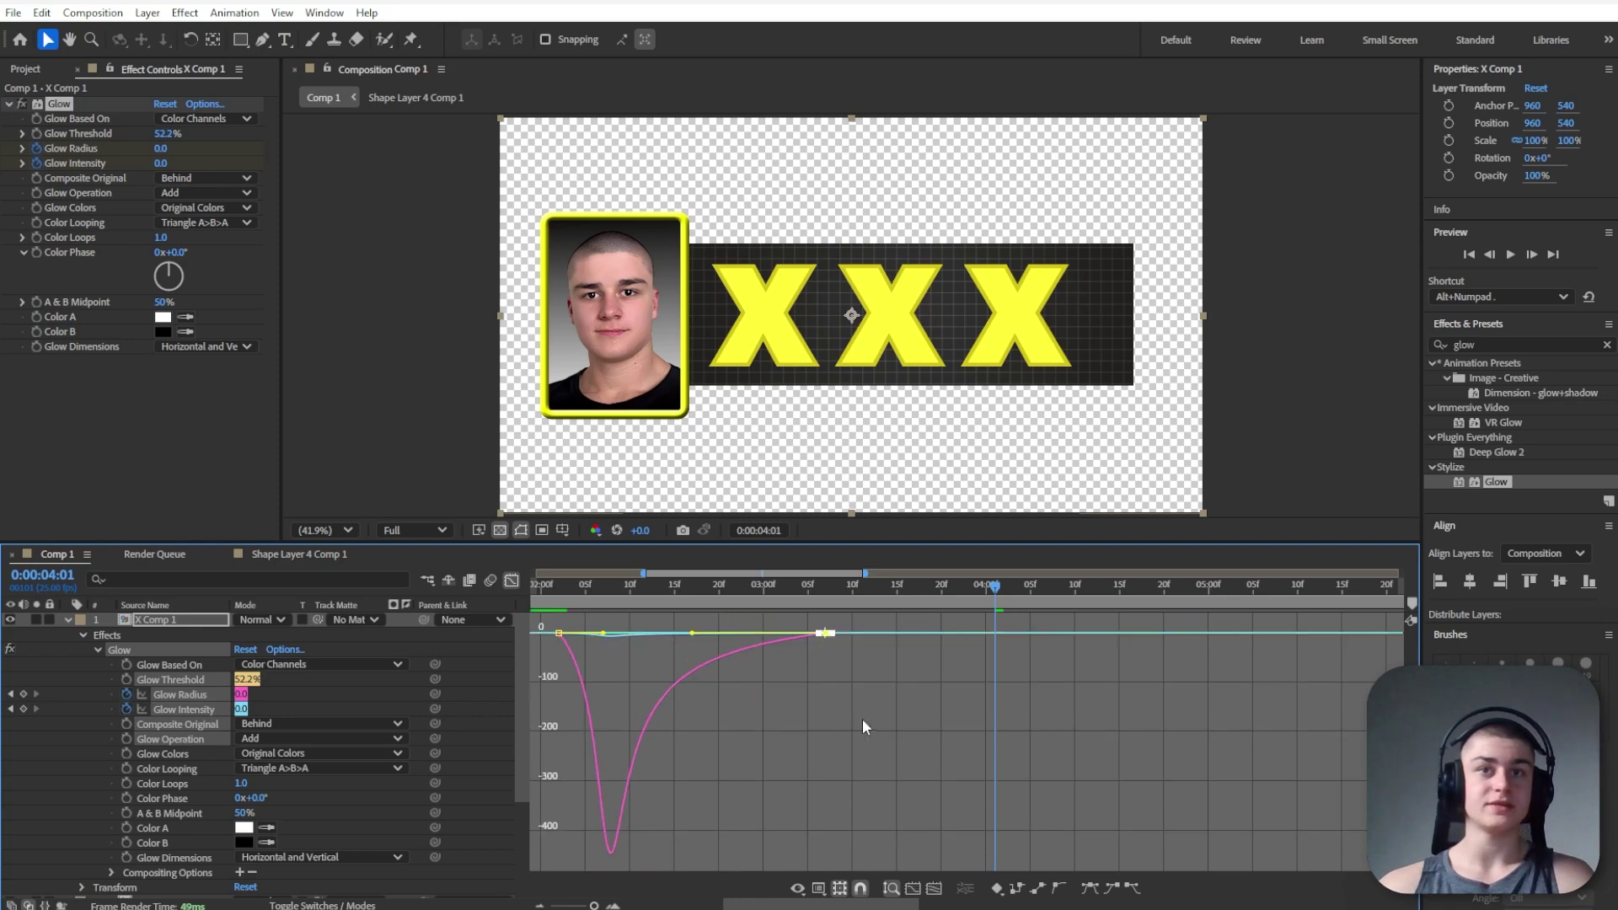
{"action": "left_click", "coordinate": [587, 597]}
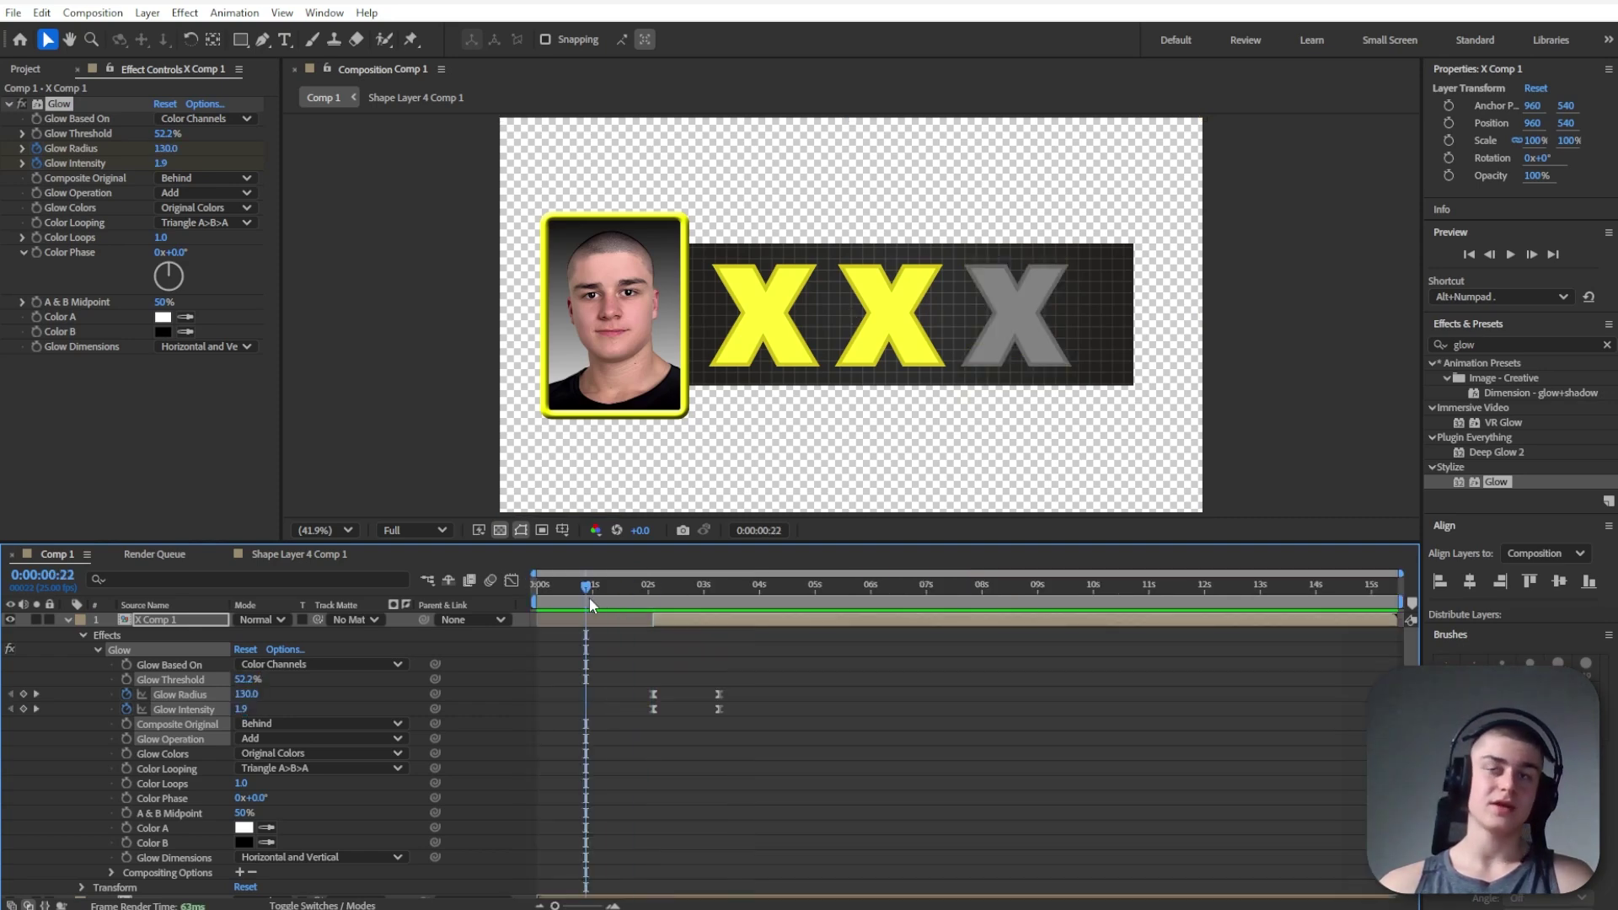
{"action": "key", "text": "space"}
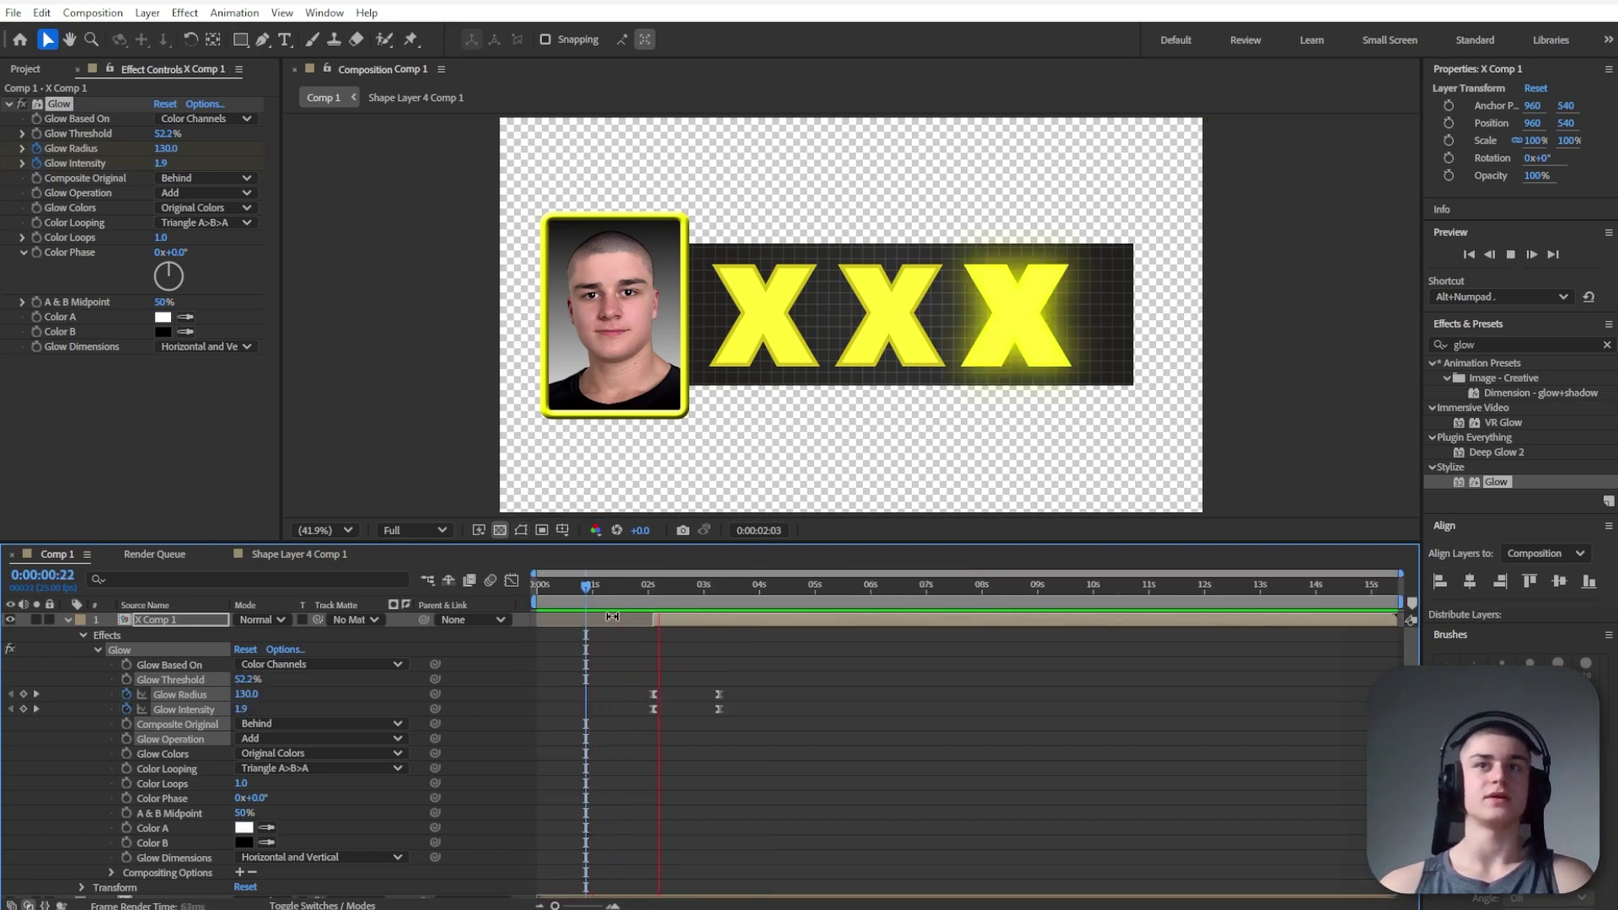
{"action": "key", "text": "space"}
{"action": "left_click", "coordinate": [852, 708]}
Add an Opacity keyframe of 0% to the yellow X copy at 0:00:02:03
{"action": "left_click_drag", "start_coordinate": [678, 587], "coordinate": [666, 587]}
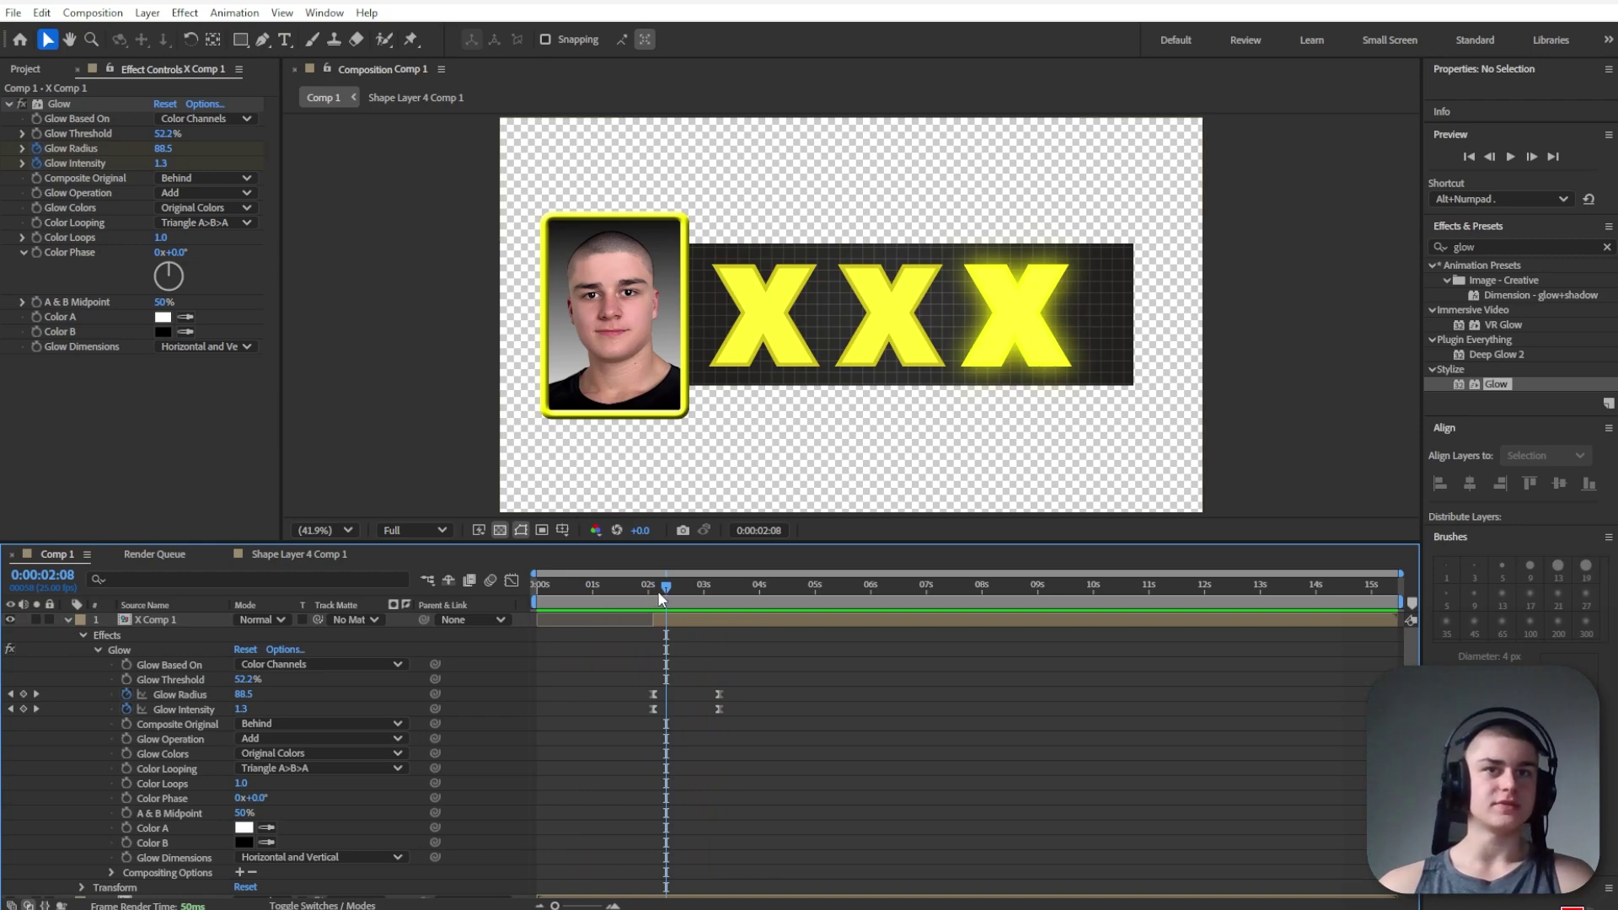
{"action": "mouse_move", "coordinate": [657, 590]}
{"action": "left_mouse_down"}
{"action": "mouse_move", "coordinate": [674, 589]}
{"action": "mouse_move", "coordinate": [655, 591]}
{"action": "left_mouse_up"}
{"action": "scroll", "coordinate": [484, 812], "scroll_direction": "down", "scroll_amount": 3}
{"action": "scroll", "coordinate": [175, 666], "scroll_direction": "up", "scroll_amount": 3}
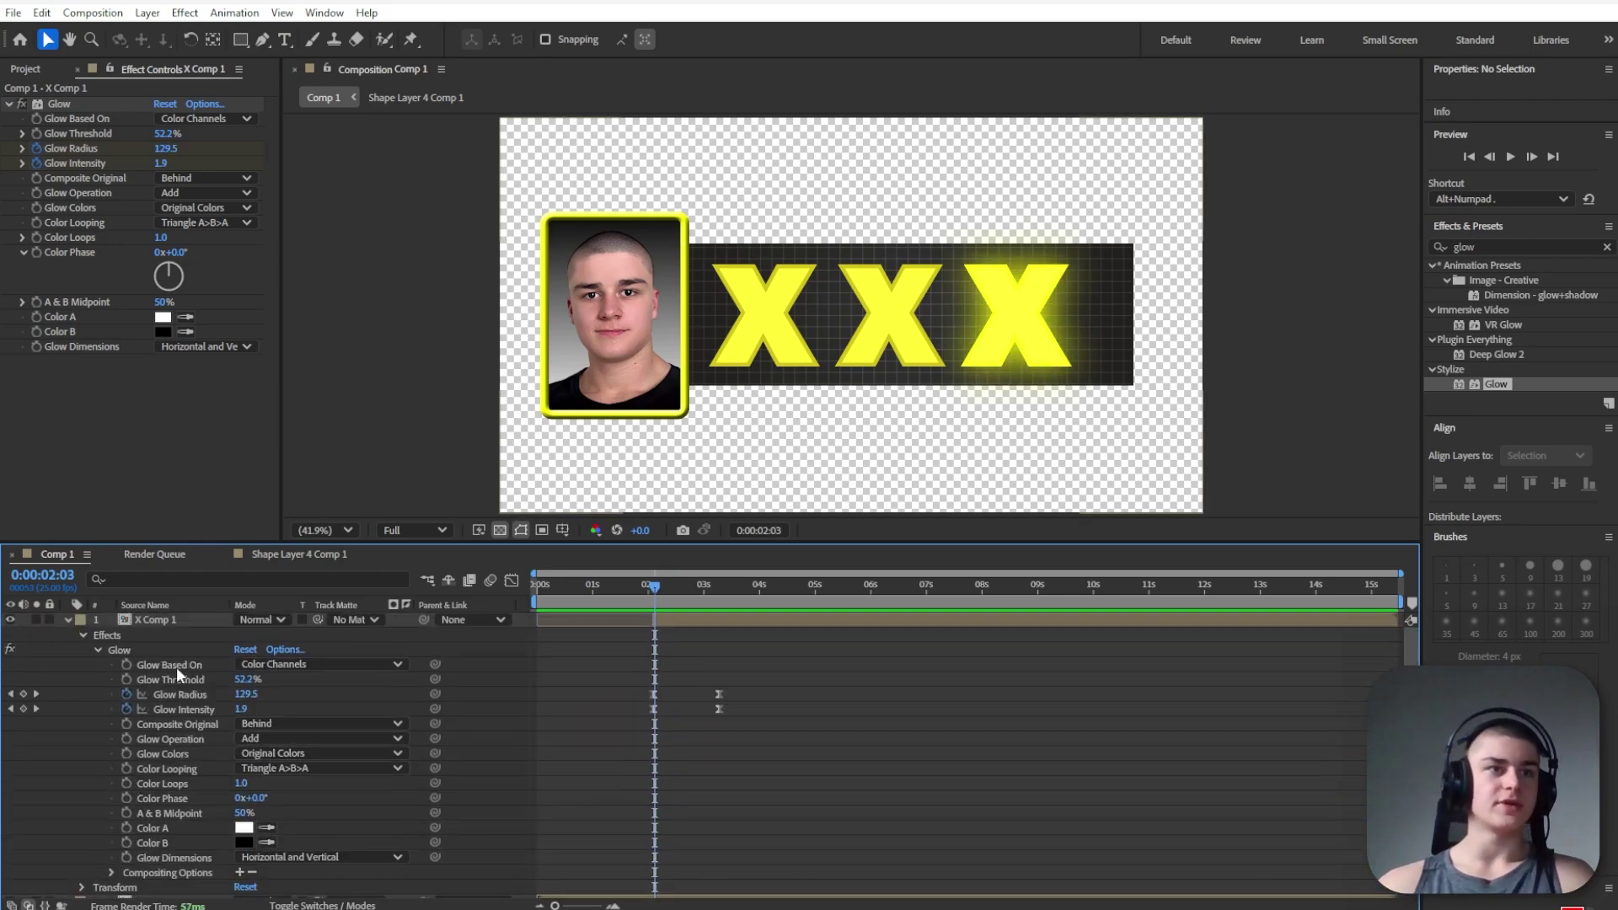
{"action": "left_click", "coordinate": [160, 620]}
{"action": "key", "text": "t"}
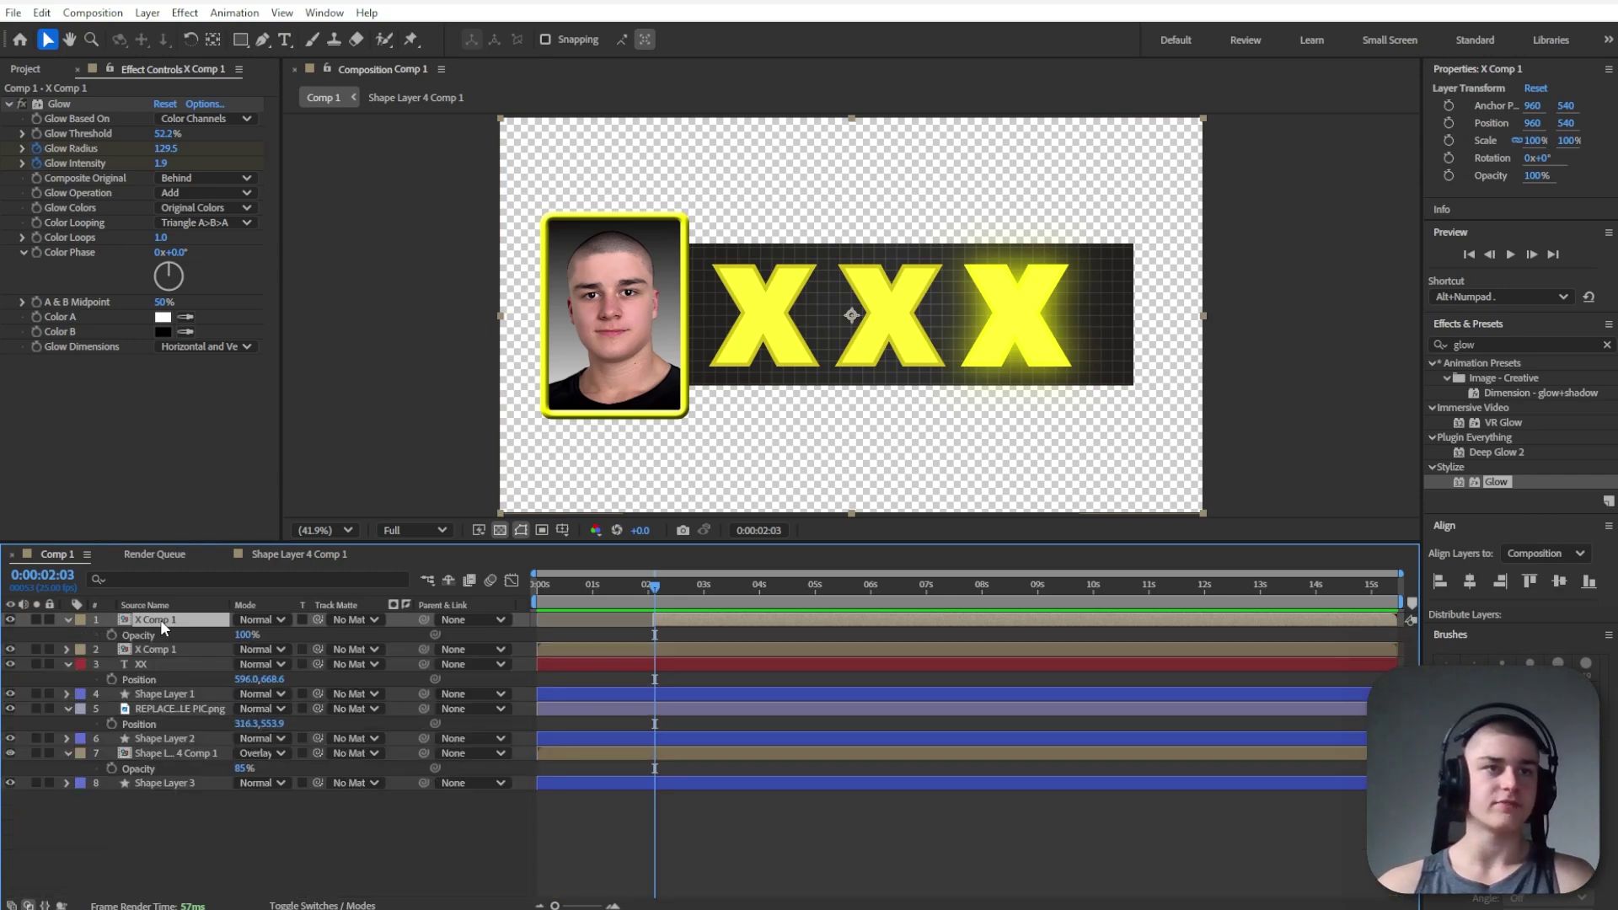
{"action": "left_click", "coordinate": [111, 636]}
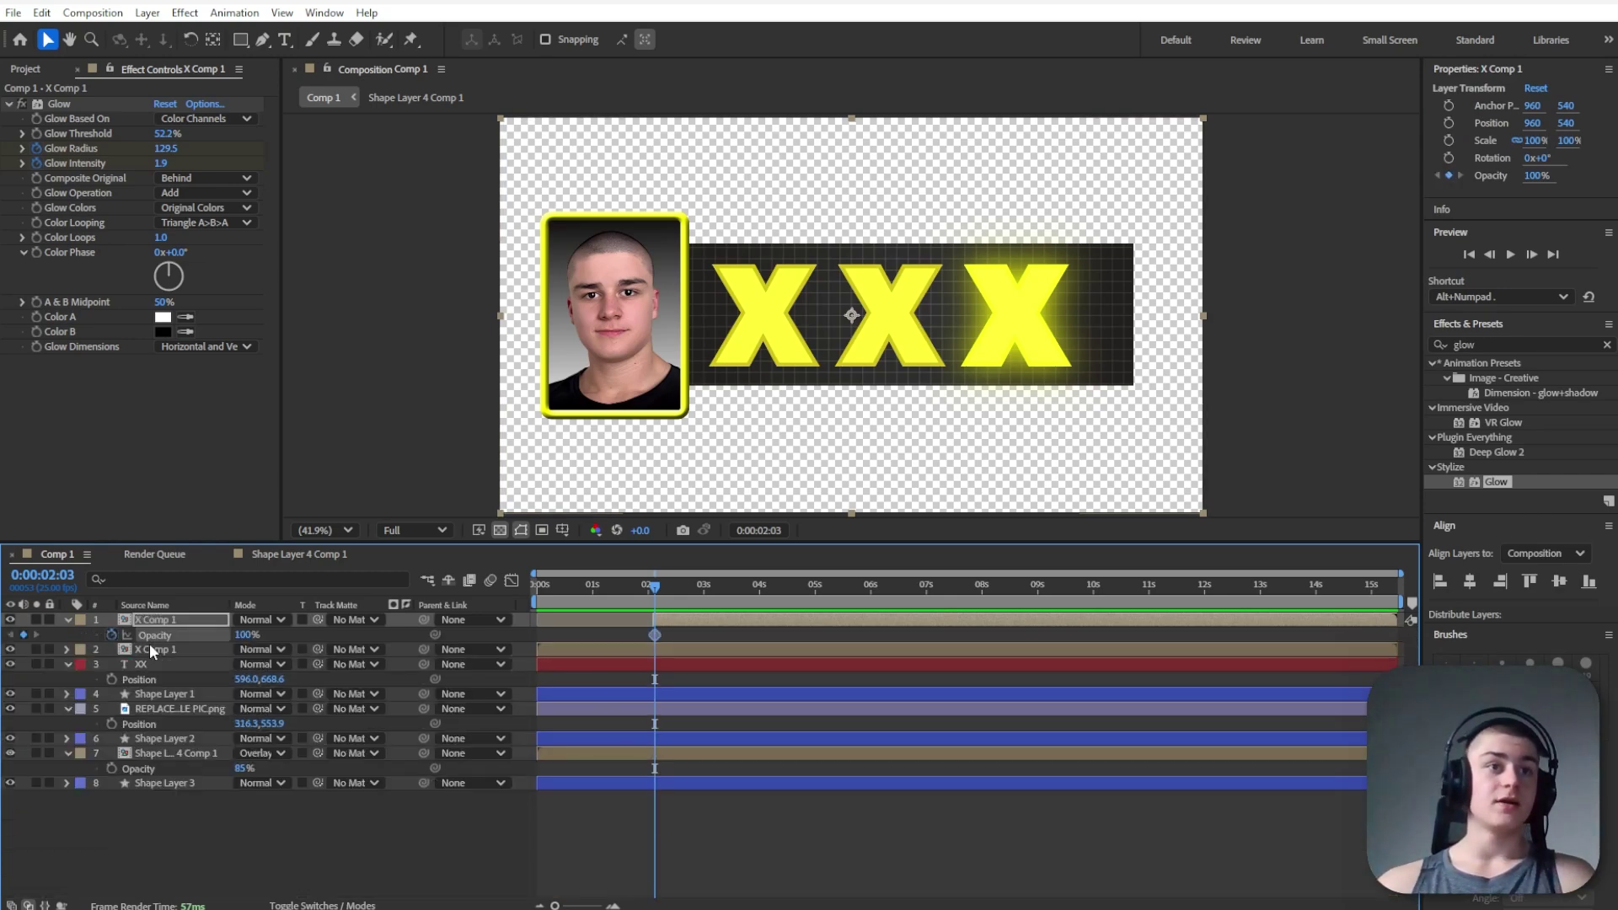
{"action": "left_click_drag", "start_coordinate": [242, 635], "coordinate": [143, 636]}
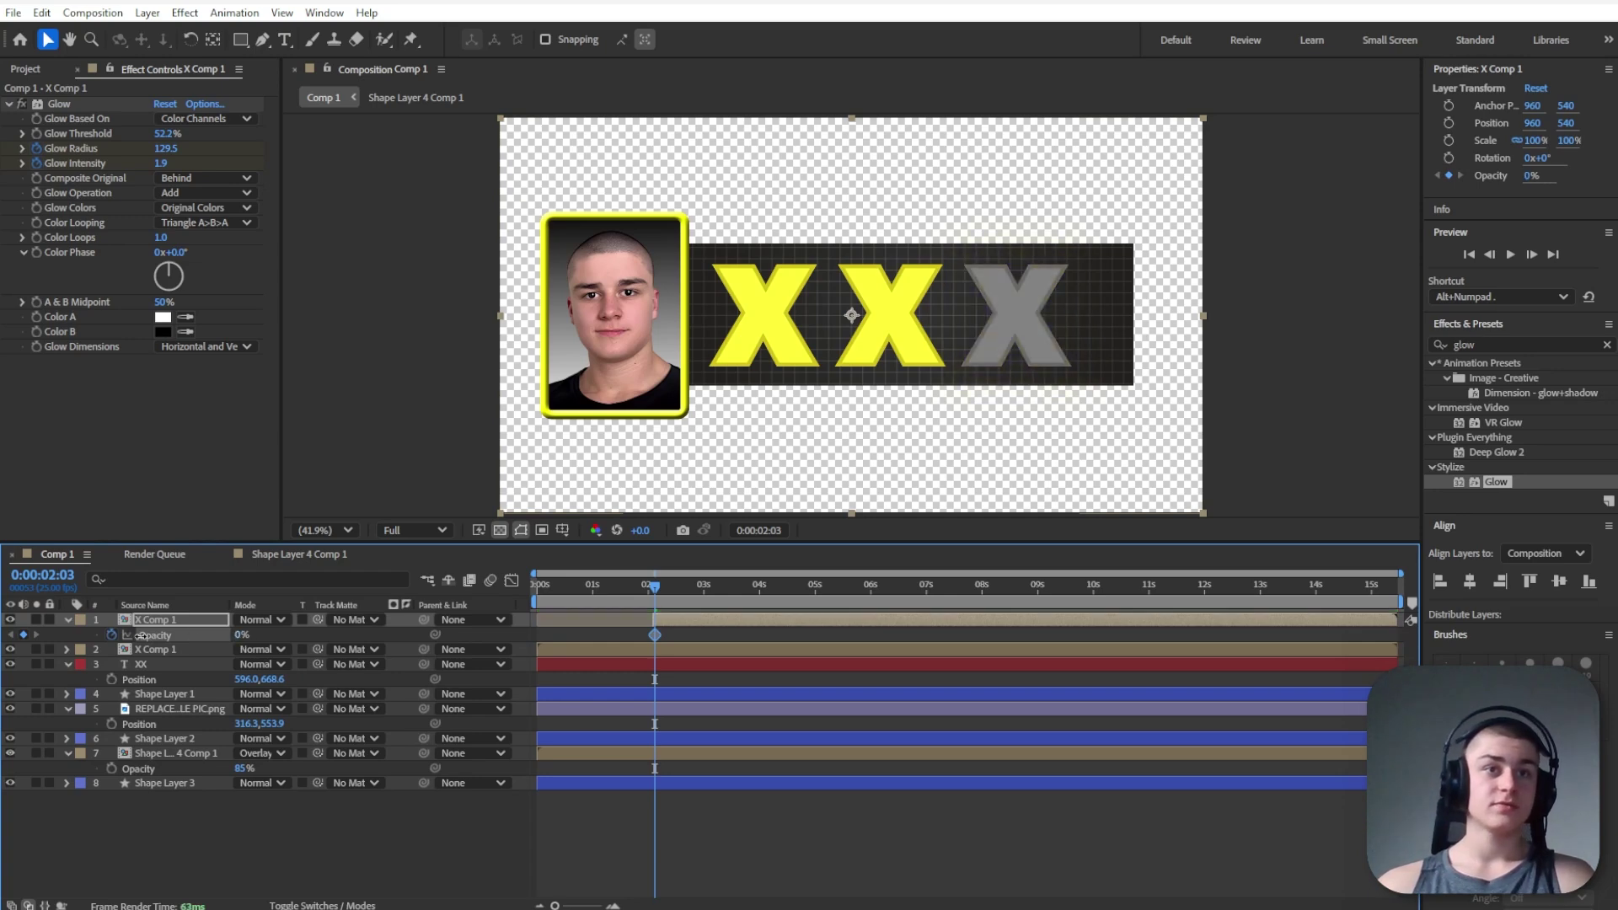
Add a second Opacity keyframe of 100% at about 0:00:02:13 and preview the yellow X fading in
{"action": "left_click", "coordinate": [680, 590]}
{"action": "left_click", "coordinate": [706, 622]}
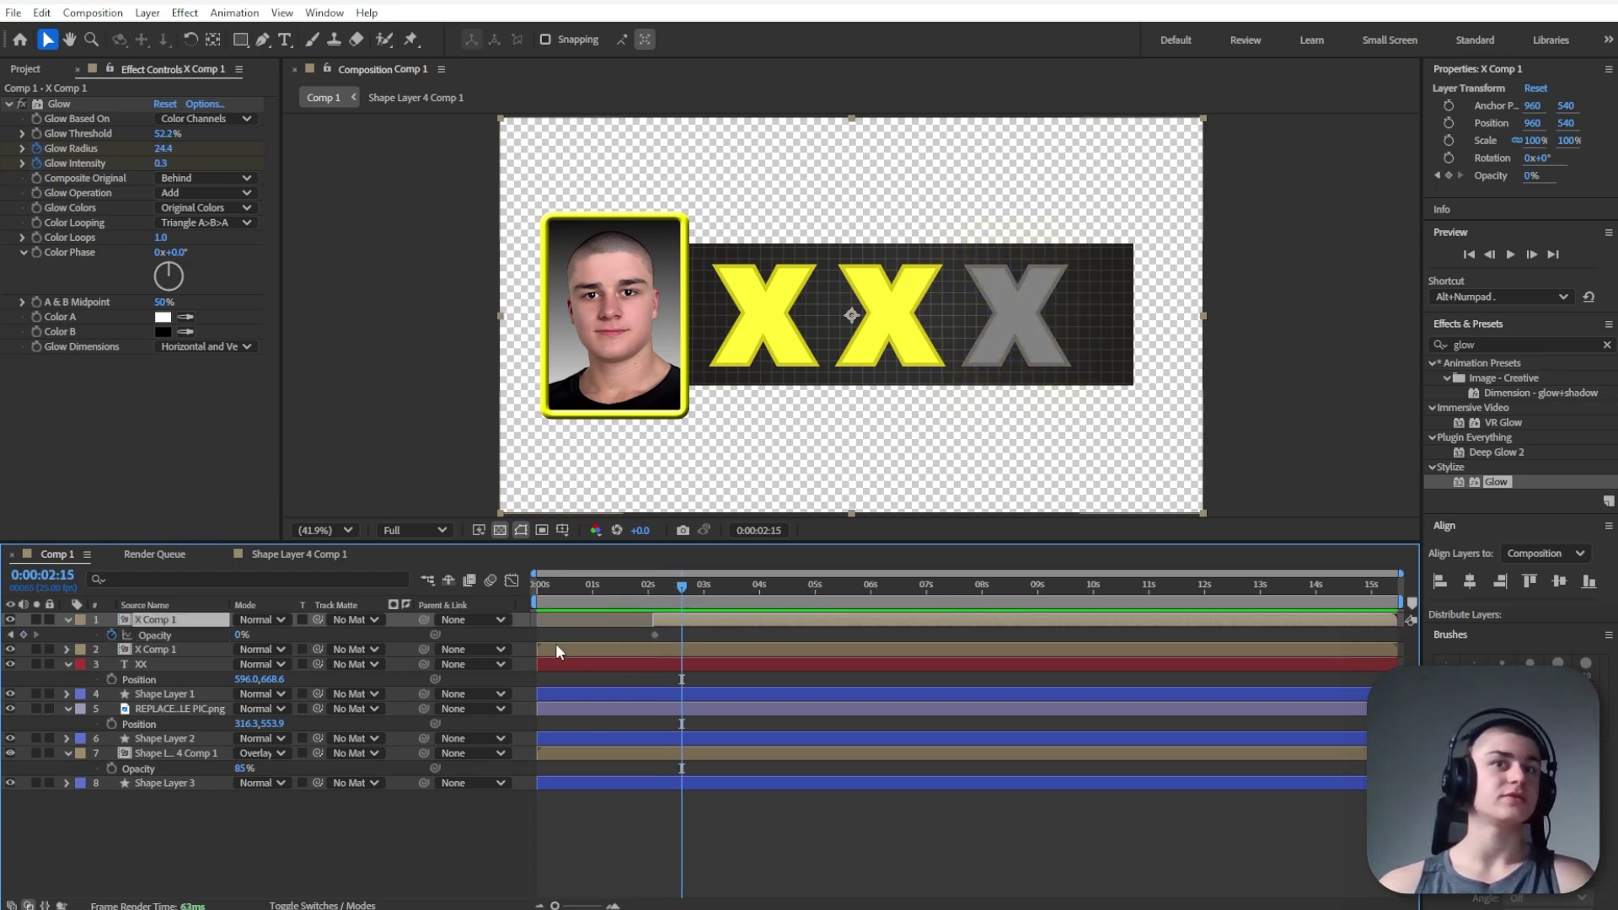
{"action": "left_click_drag", "start_coordinate": [241, 636], "coordinate": [337, 635]}
{"action": "left_click", "coordinate": [649, 595]}
{"action": "key", "text": "space"}
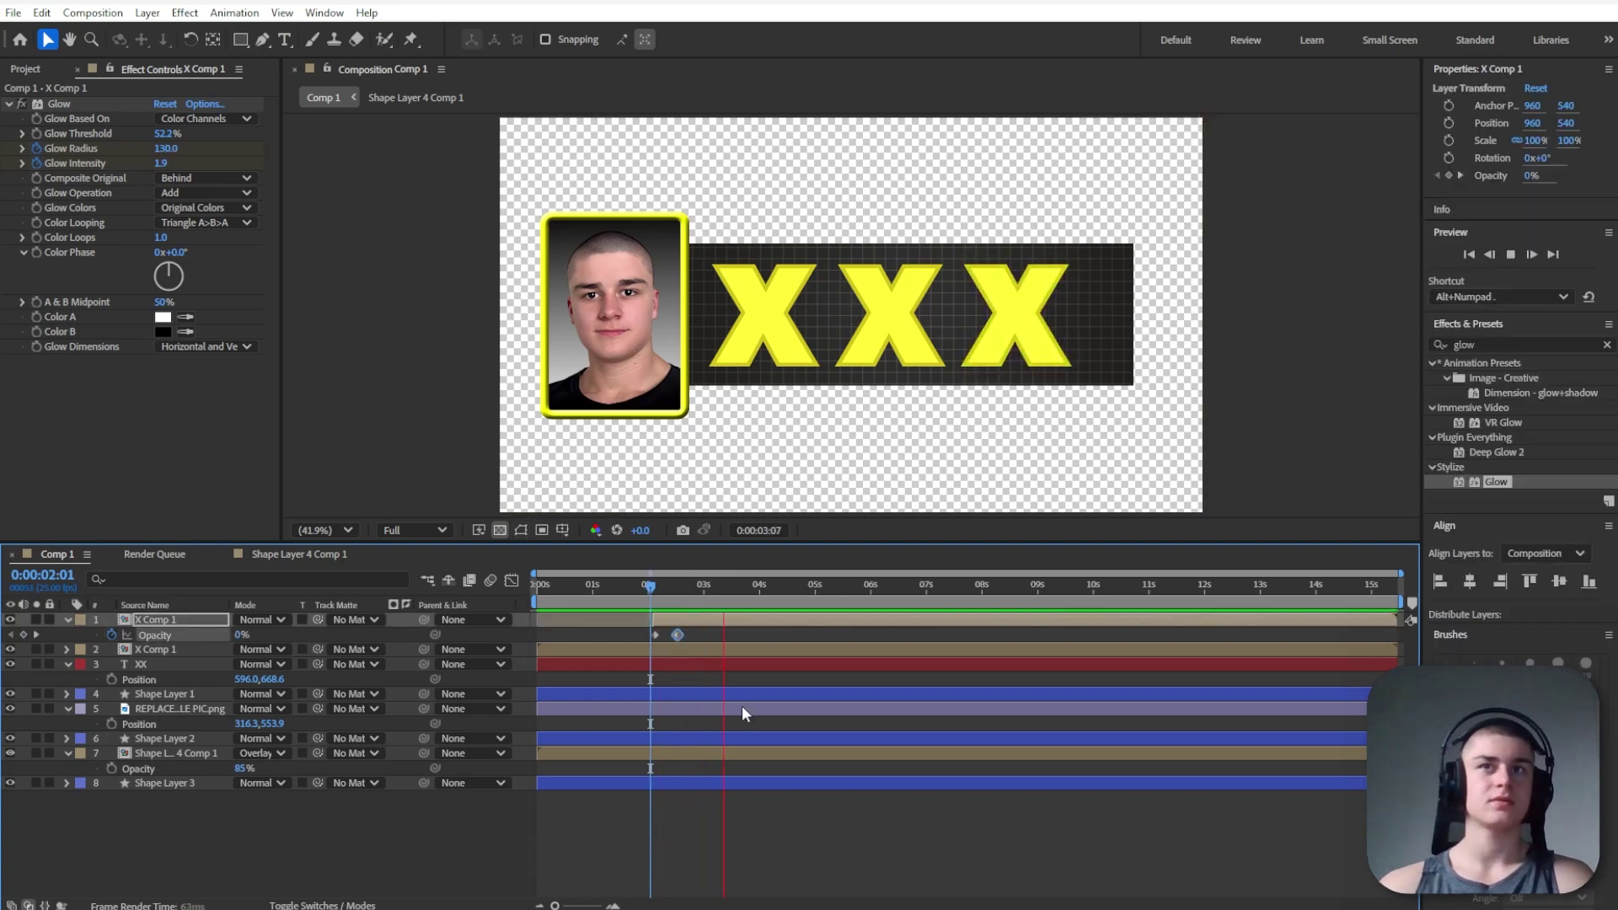
Pre-compose the dark panel's Shape Layer 3 together with its grid overlay composition
{"action": "left_click", "coordinate": [128, 847]}
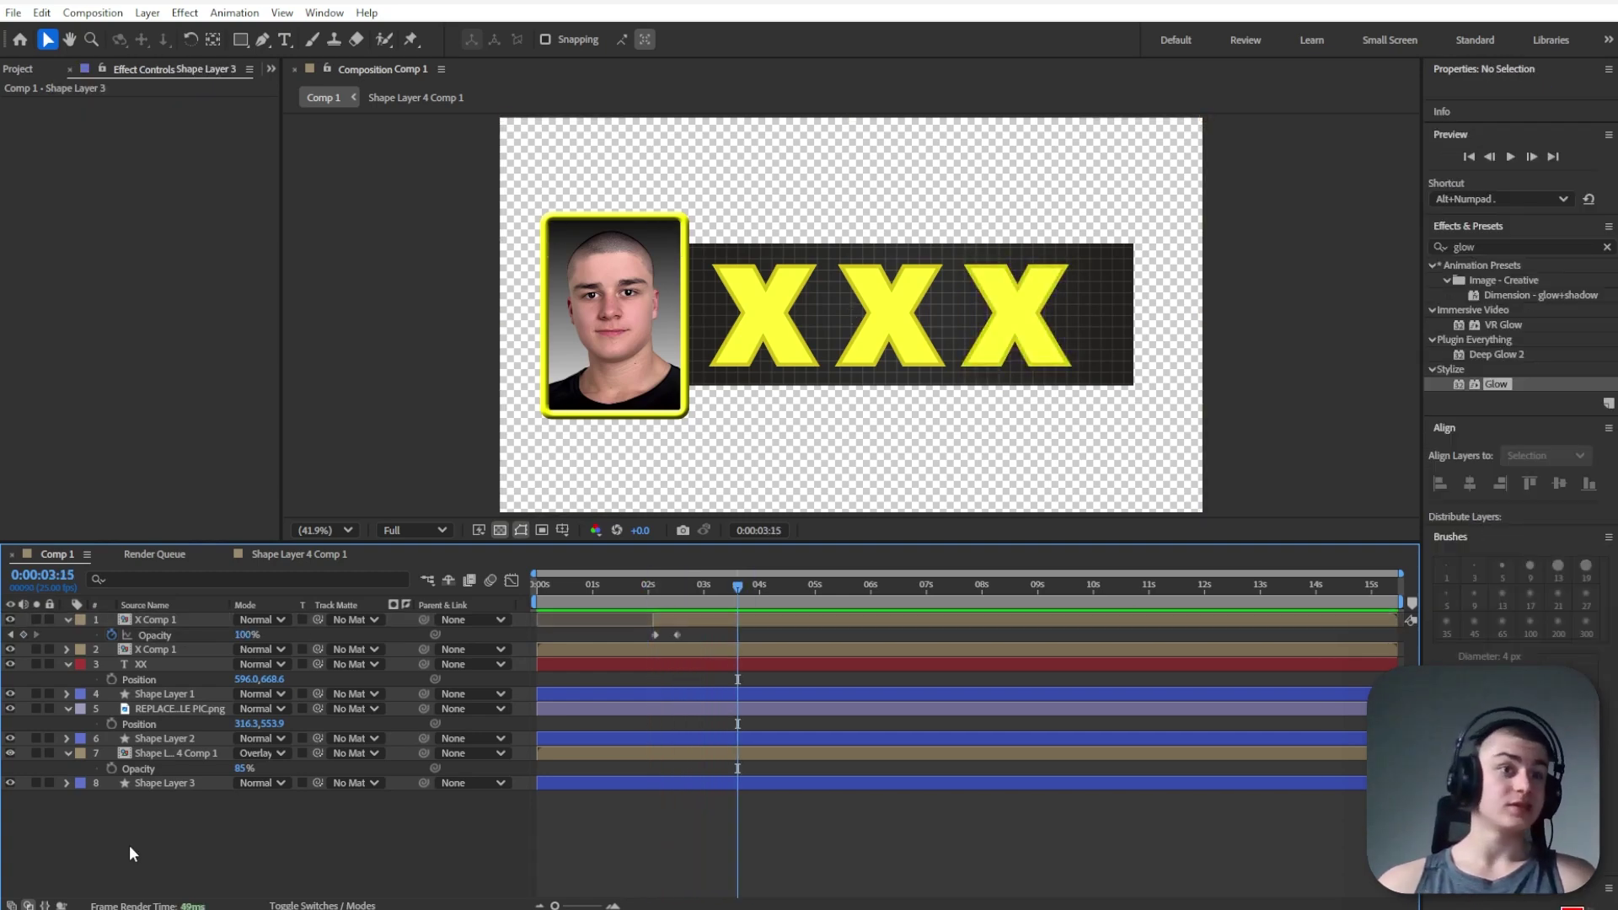
{"action": "left_click", "coordinate": [154, 782]}
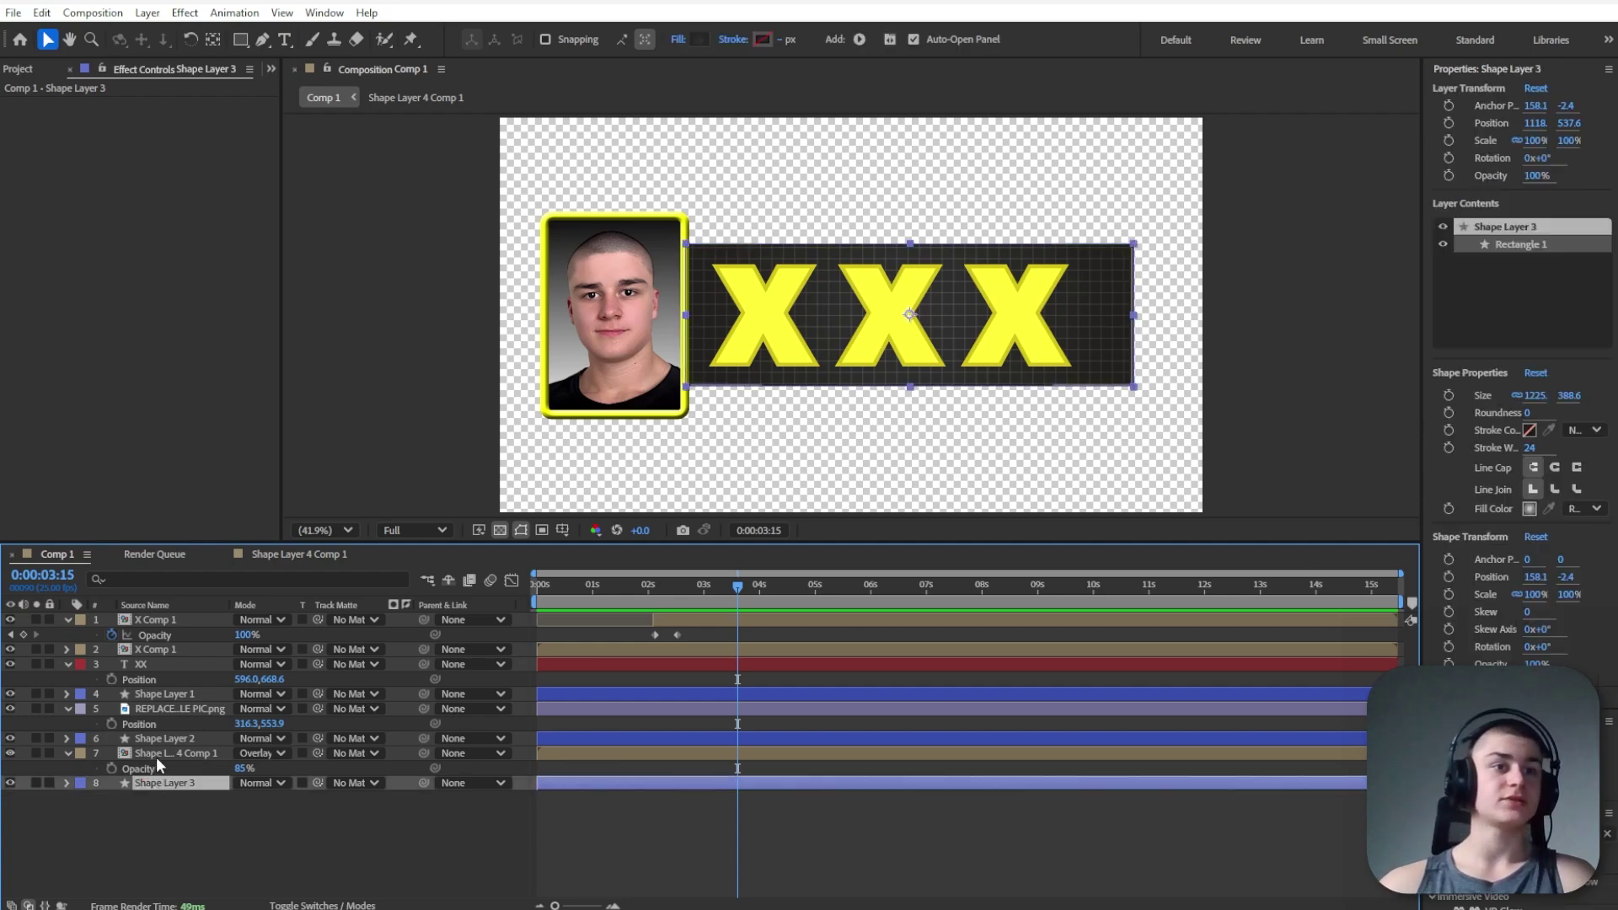
{"action": "left_click", "coordinate": [10, 783]}
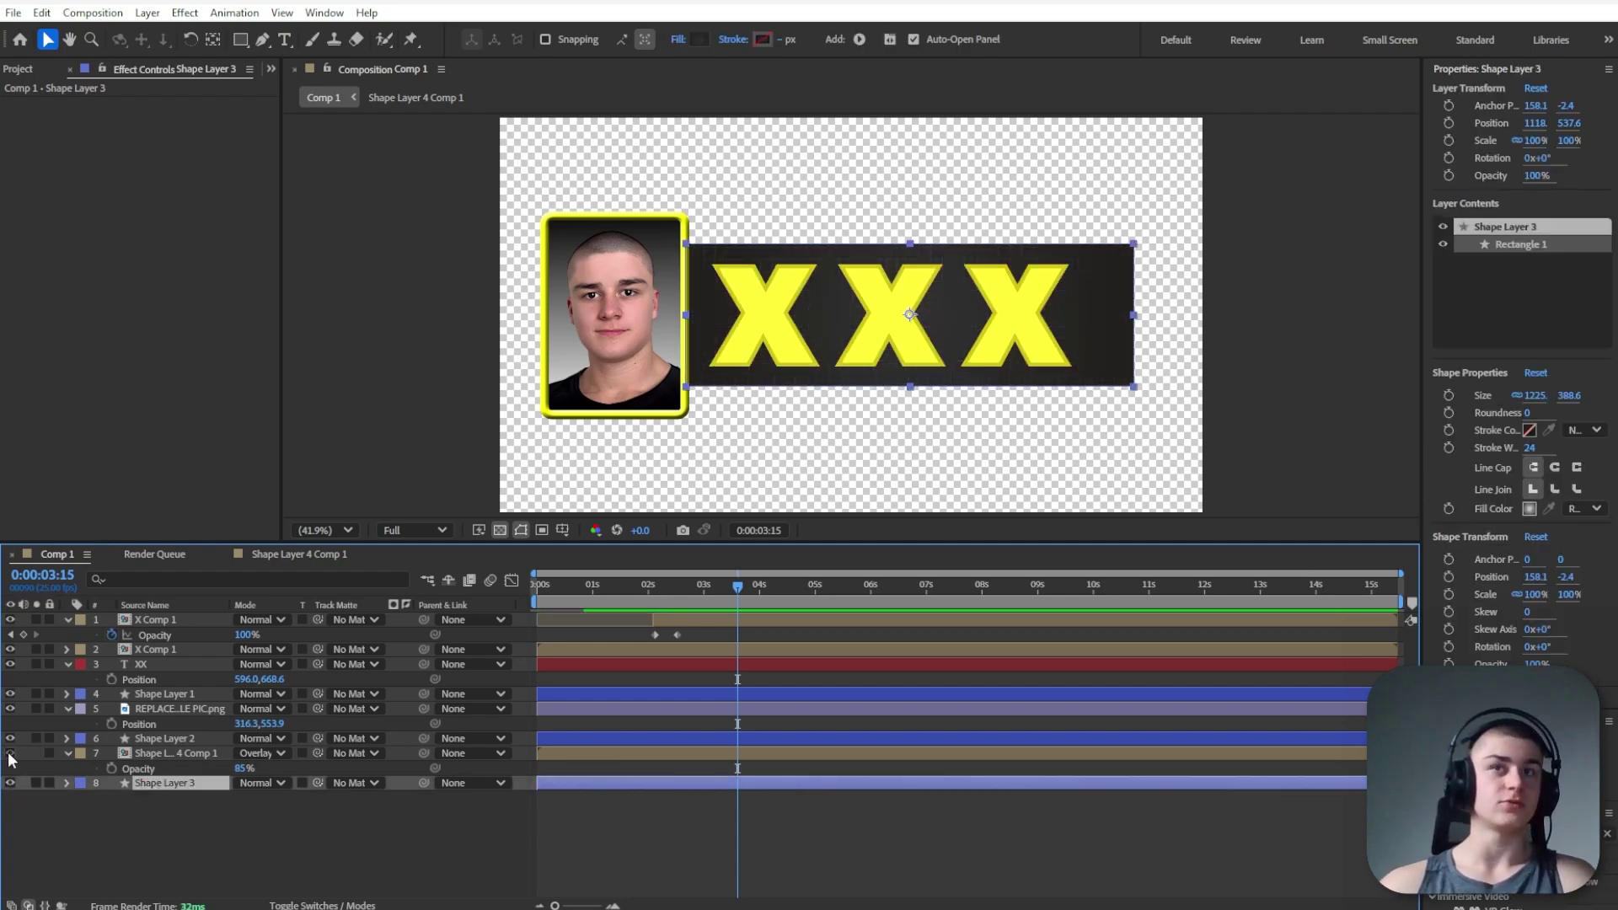
{"action": "left_click", "coordinate": [155, 753], "text": "ctrl"}
{"action": "key", "text": "ctrl+shift+c"}
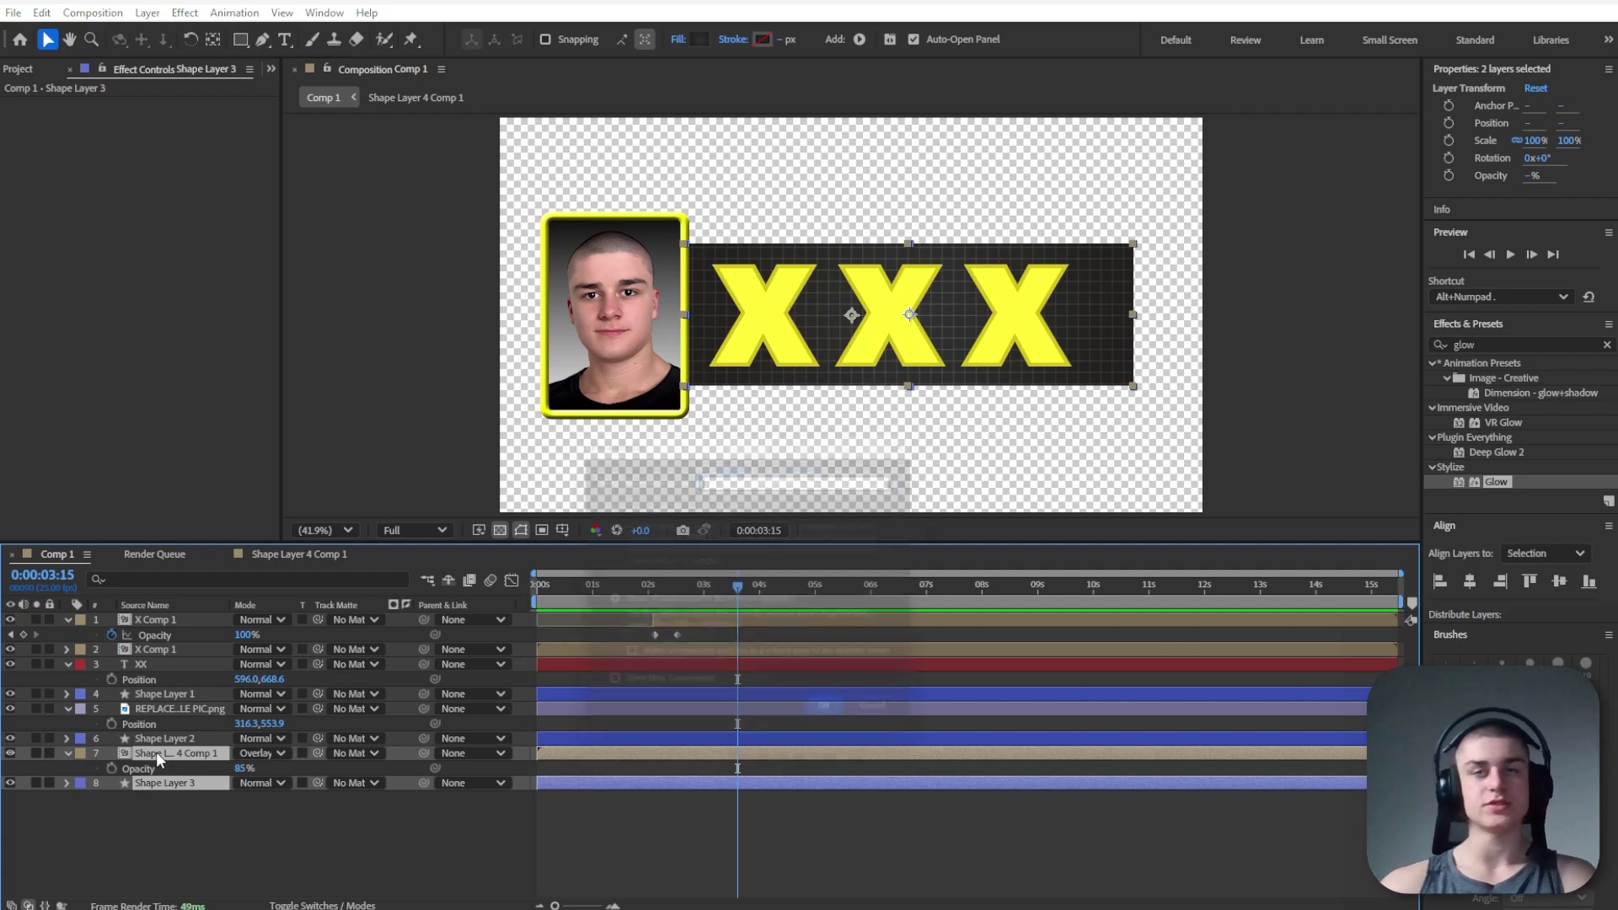
{"action": "key", "text": "Return"}
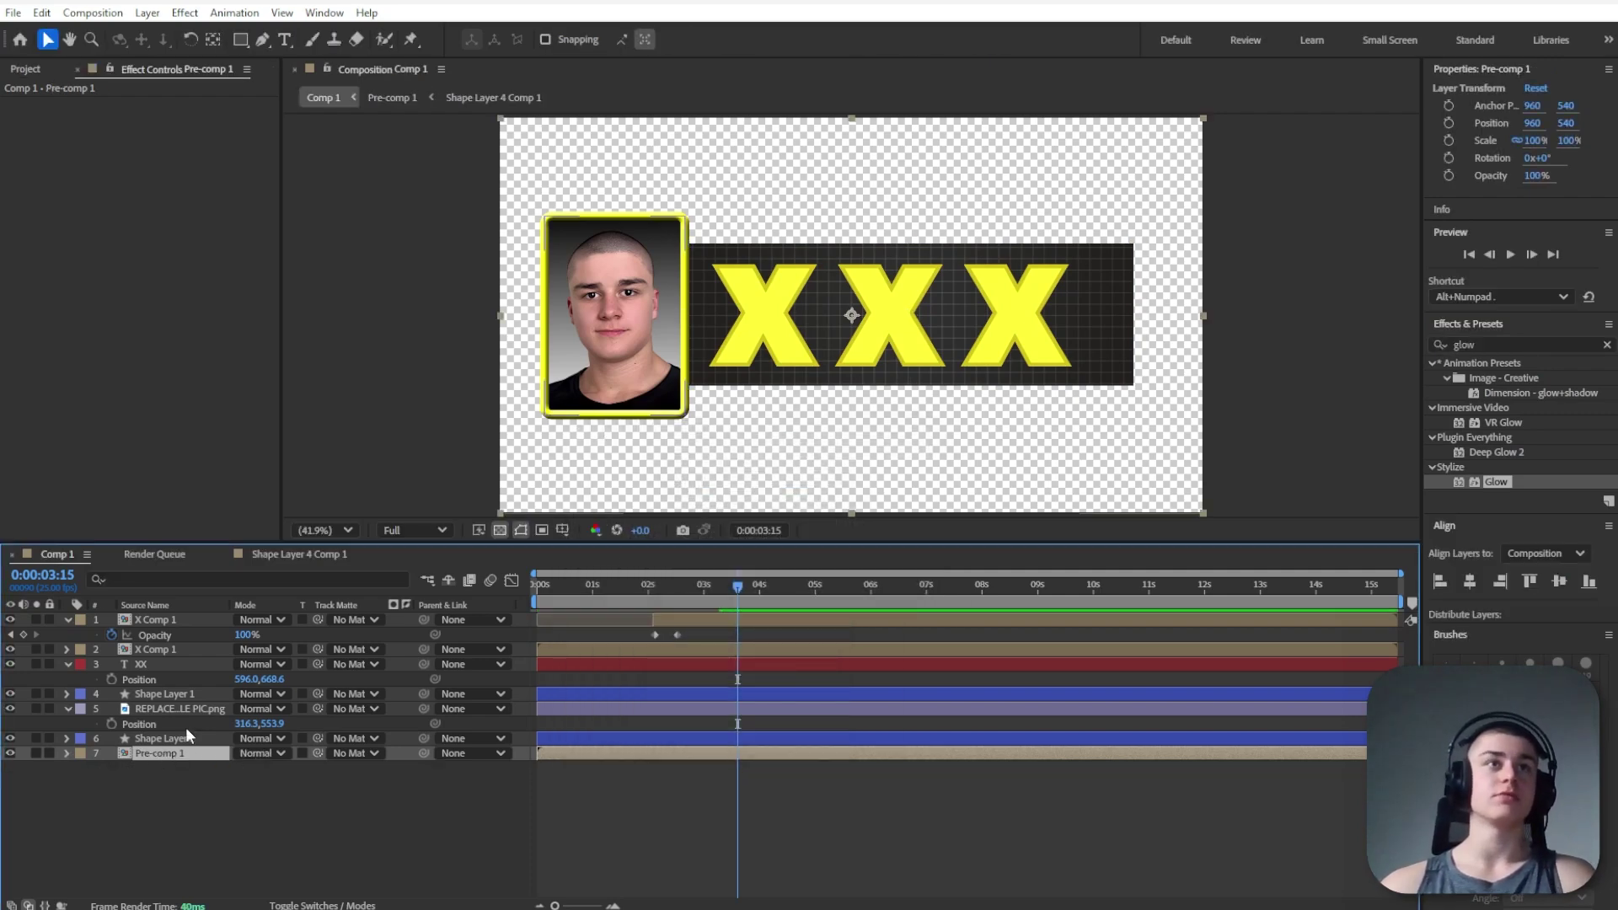
Mask the panel pre-composition with an inverted rectangle over its right end and feather the mask so the panel fades out
{"action": "left_click", "coordinate": [242, 40]}
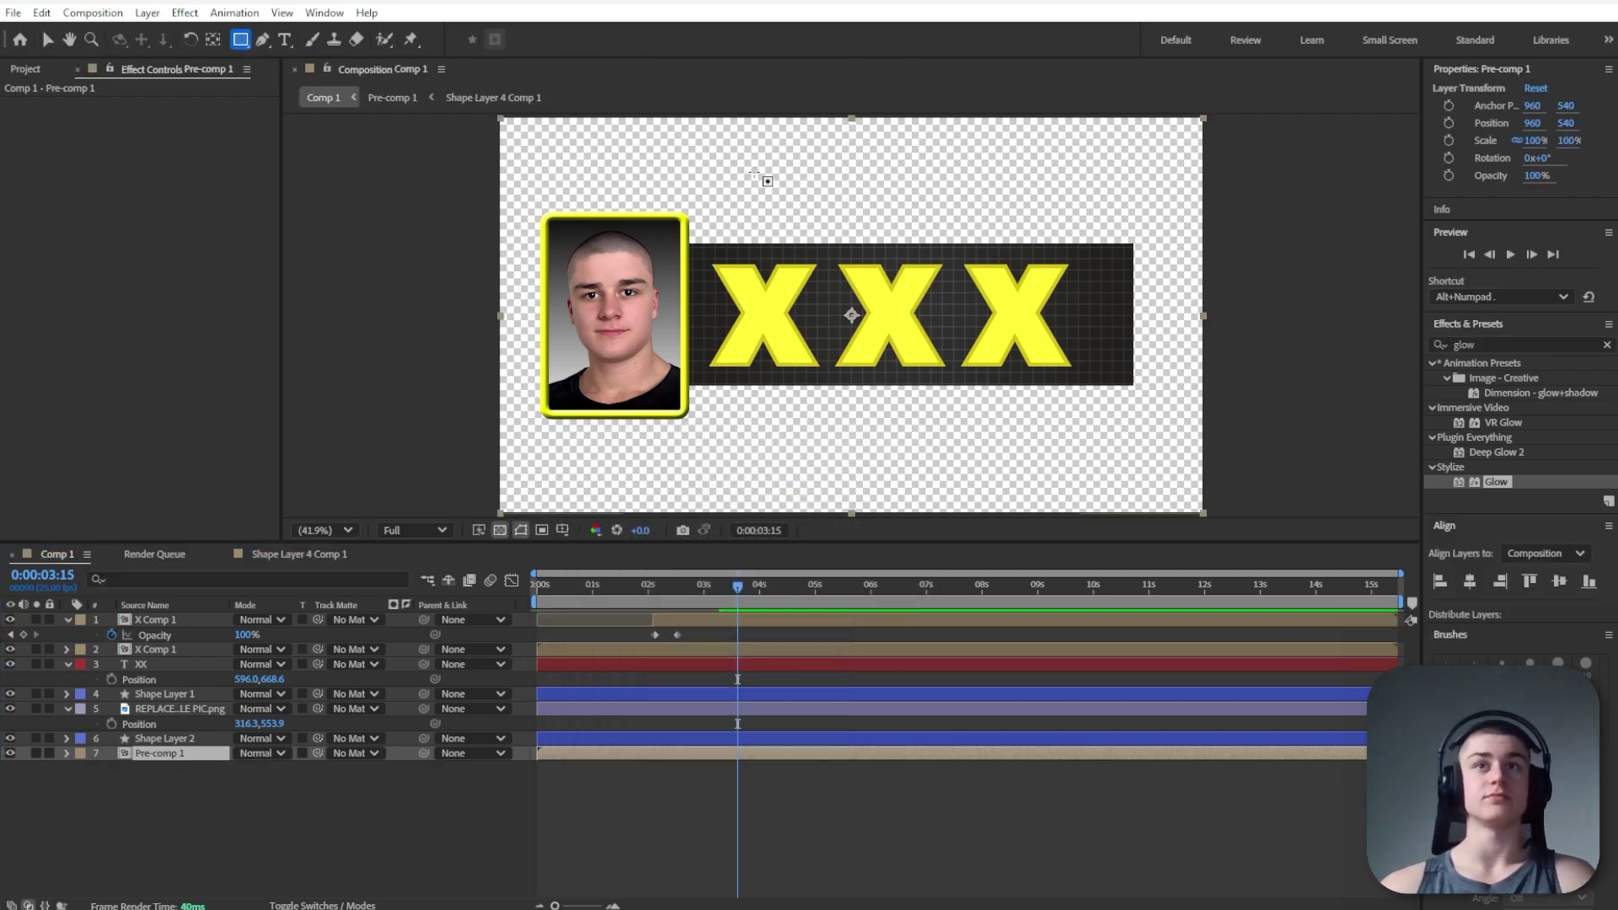
{"action": "left_click_drag", "start_coordinate": [1020, 121], "coordinate": [1019, 119]}
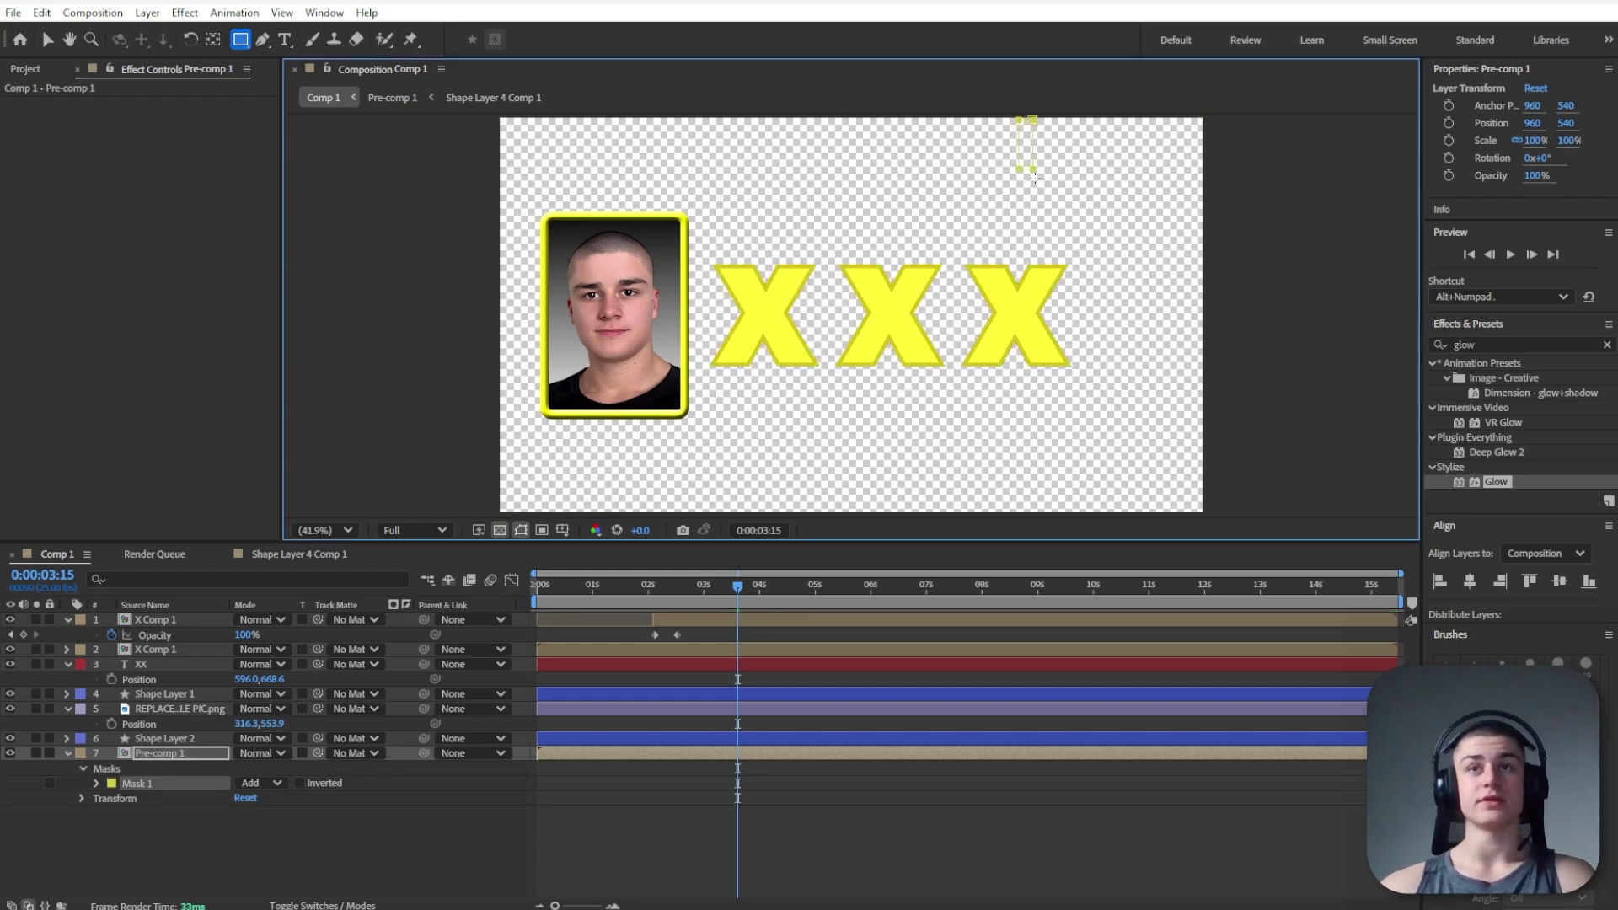
{"action": "left_click_drag", "start_coordinate": [1034, 174], "coordinate": [1383, 514]}
{"action": "left_click", "coordinate": [299, 783]}
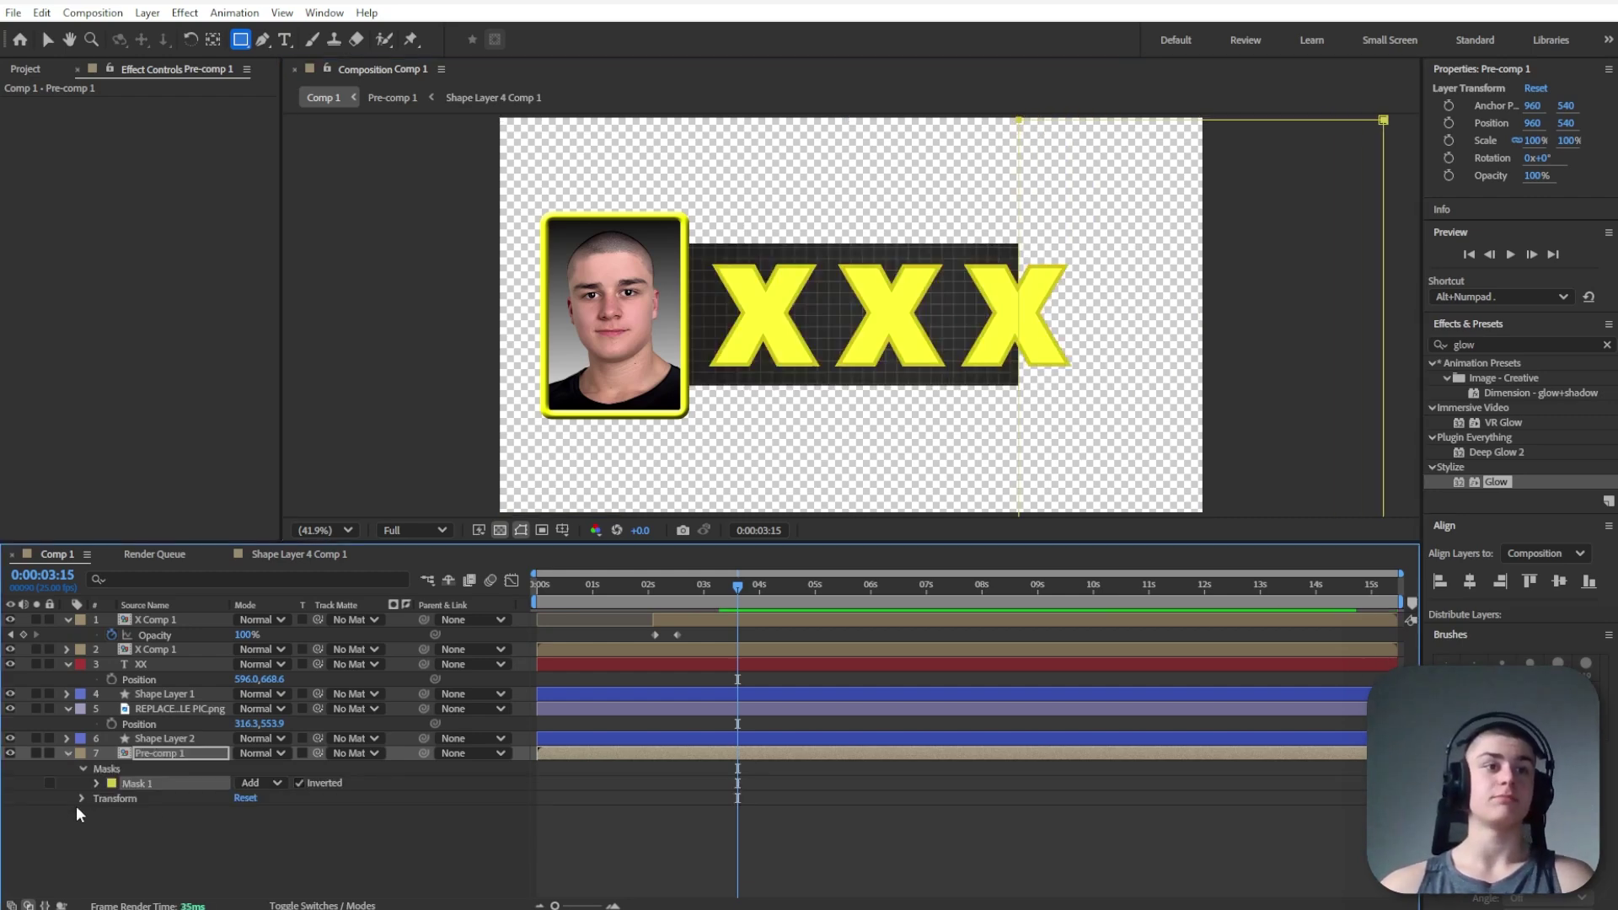
{"action": "left_click", "coordinate": [96, 783]}
{"action": "left_click_drag", "start_coordinate": [271, 814], "coordinate": [430, 814]}
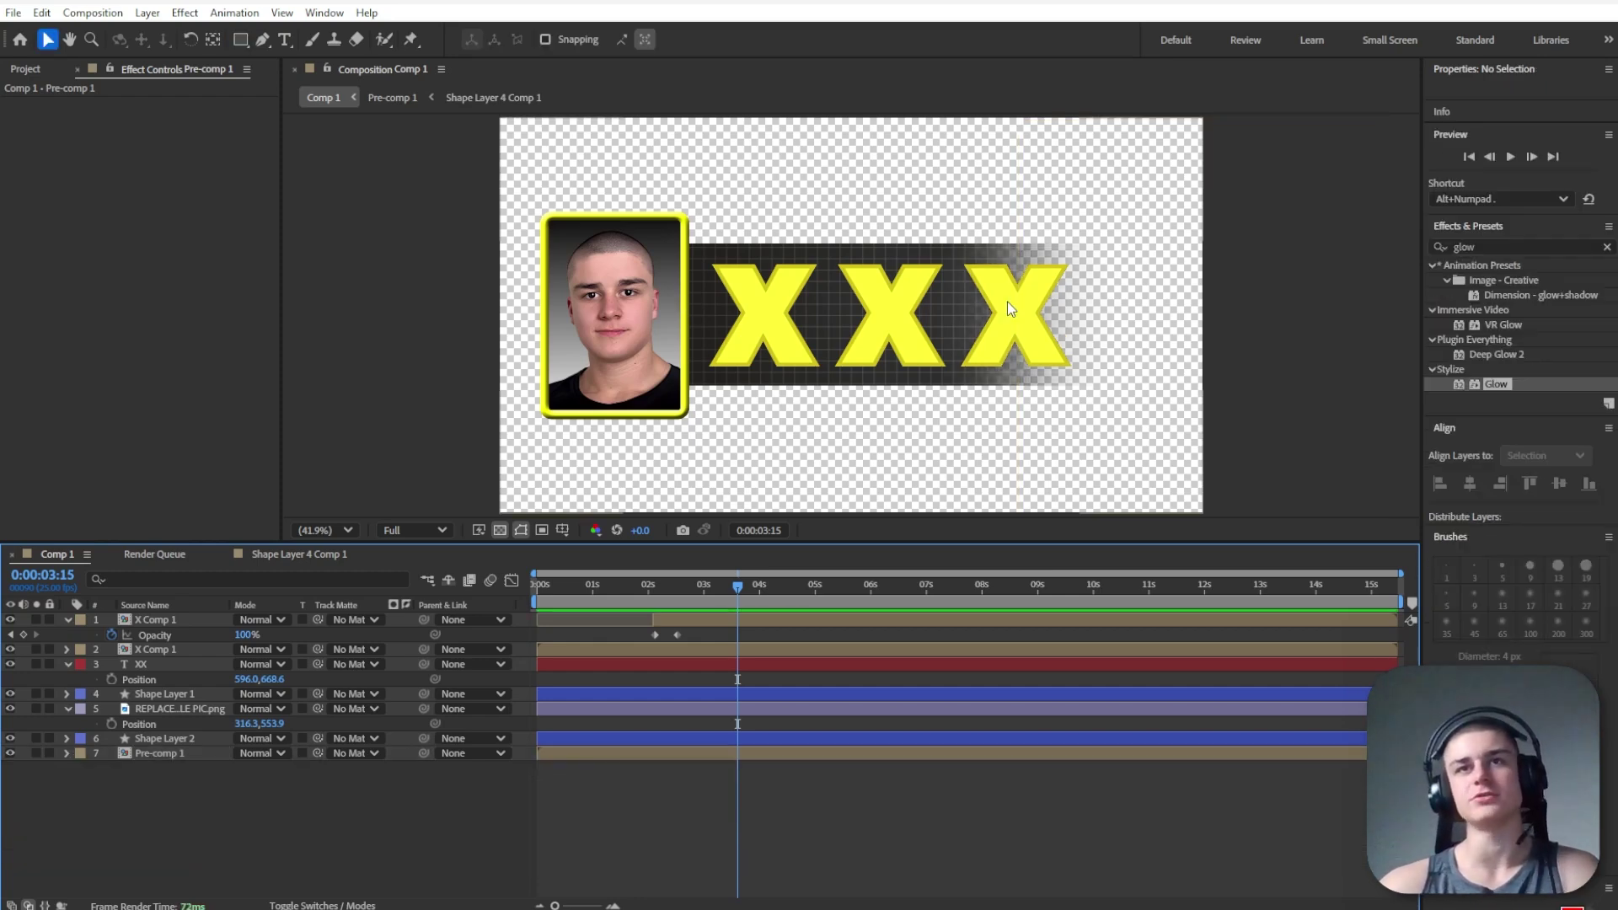
{"action": "key", "text": "space"}
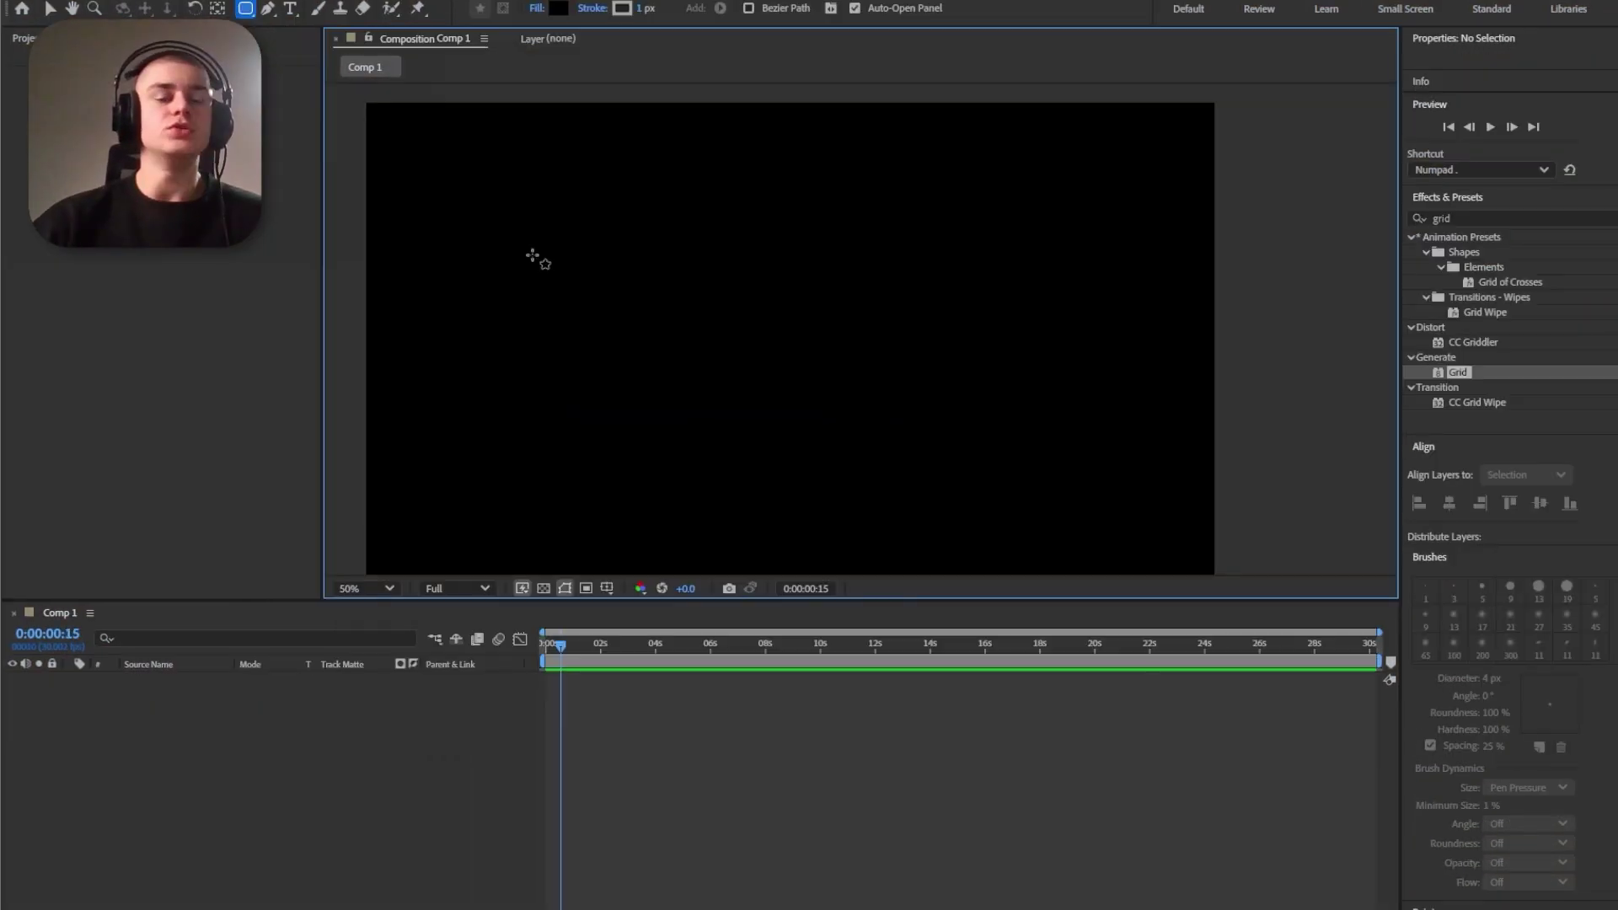
Draw a 1280 by 446 px rounded rectangle in the middle of the empty composition and fill it dark grey
{"action": "left_click_drag", "start_coordinate": [515, 245], "coordinate": [1081, 441]}
{"action": "left_click", "coordinate": [558, 9]}
{"action": "left_click_drag", "start_coordinate": [203, 640], "coordinate": [36, 780]}
{"action": "left_click", "coordinate": [412, 604]}
{"action": "left_click", "coordinate": [426, 809]}
Remove the grey rectangle's stroke and increase its corner roundness
{"action": "left_click", "coordinate": [593, 8]}
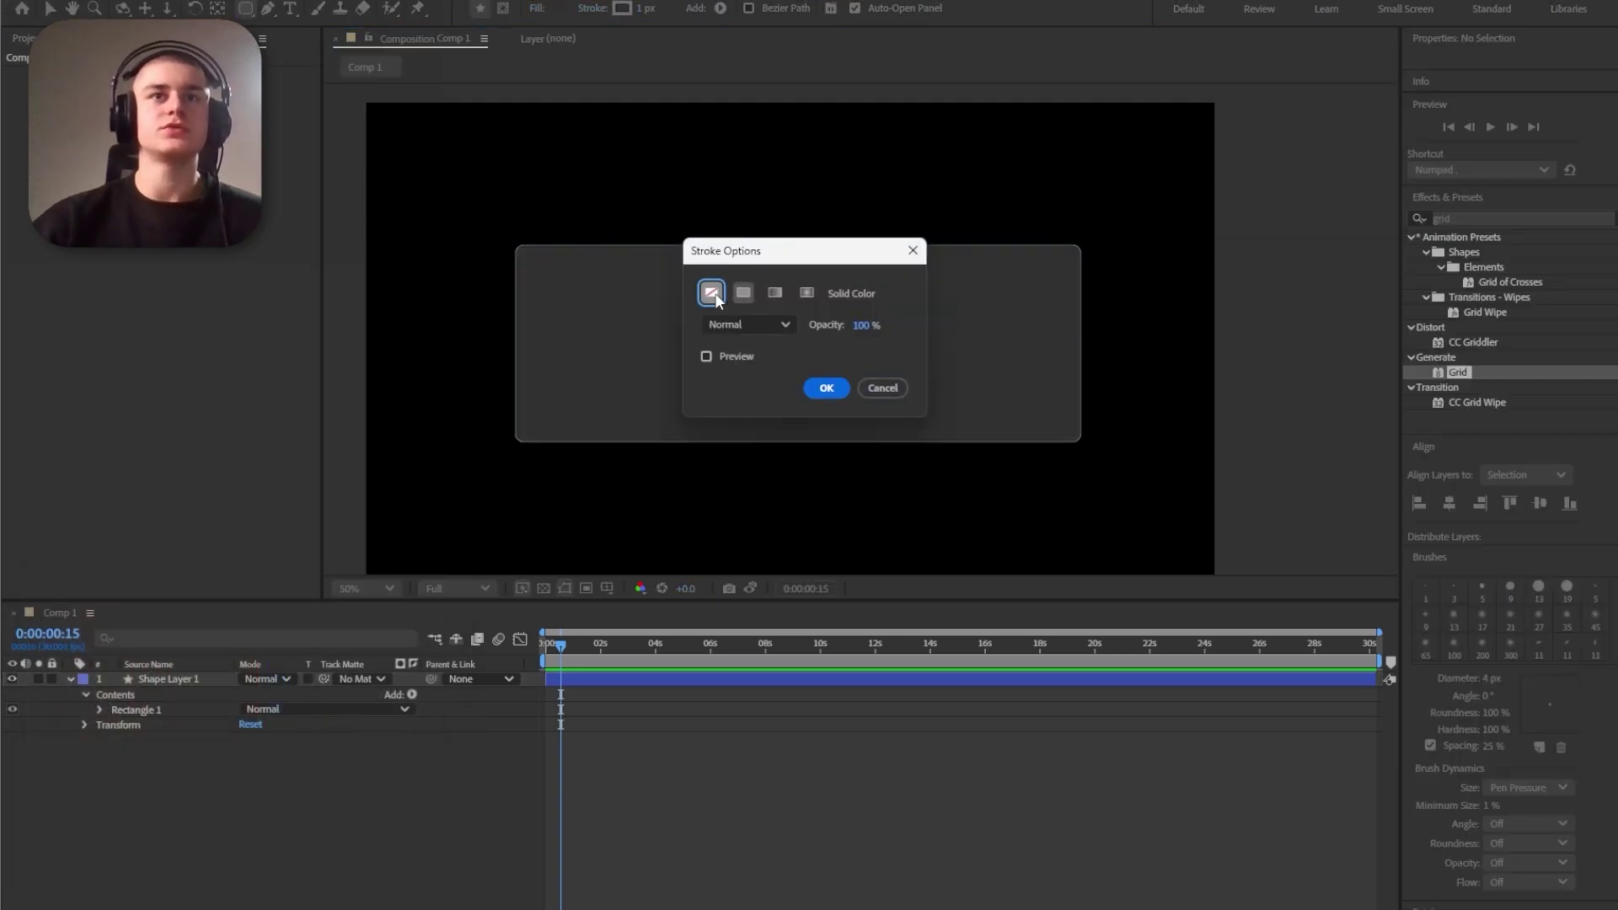
{"action": "left_click", "coordinate": [712, 289]}
{"action": "left_click", "coordinate": [826, 386]}
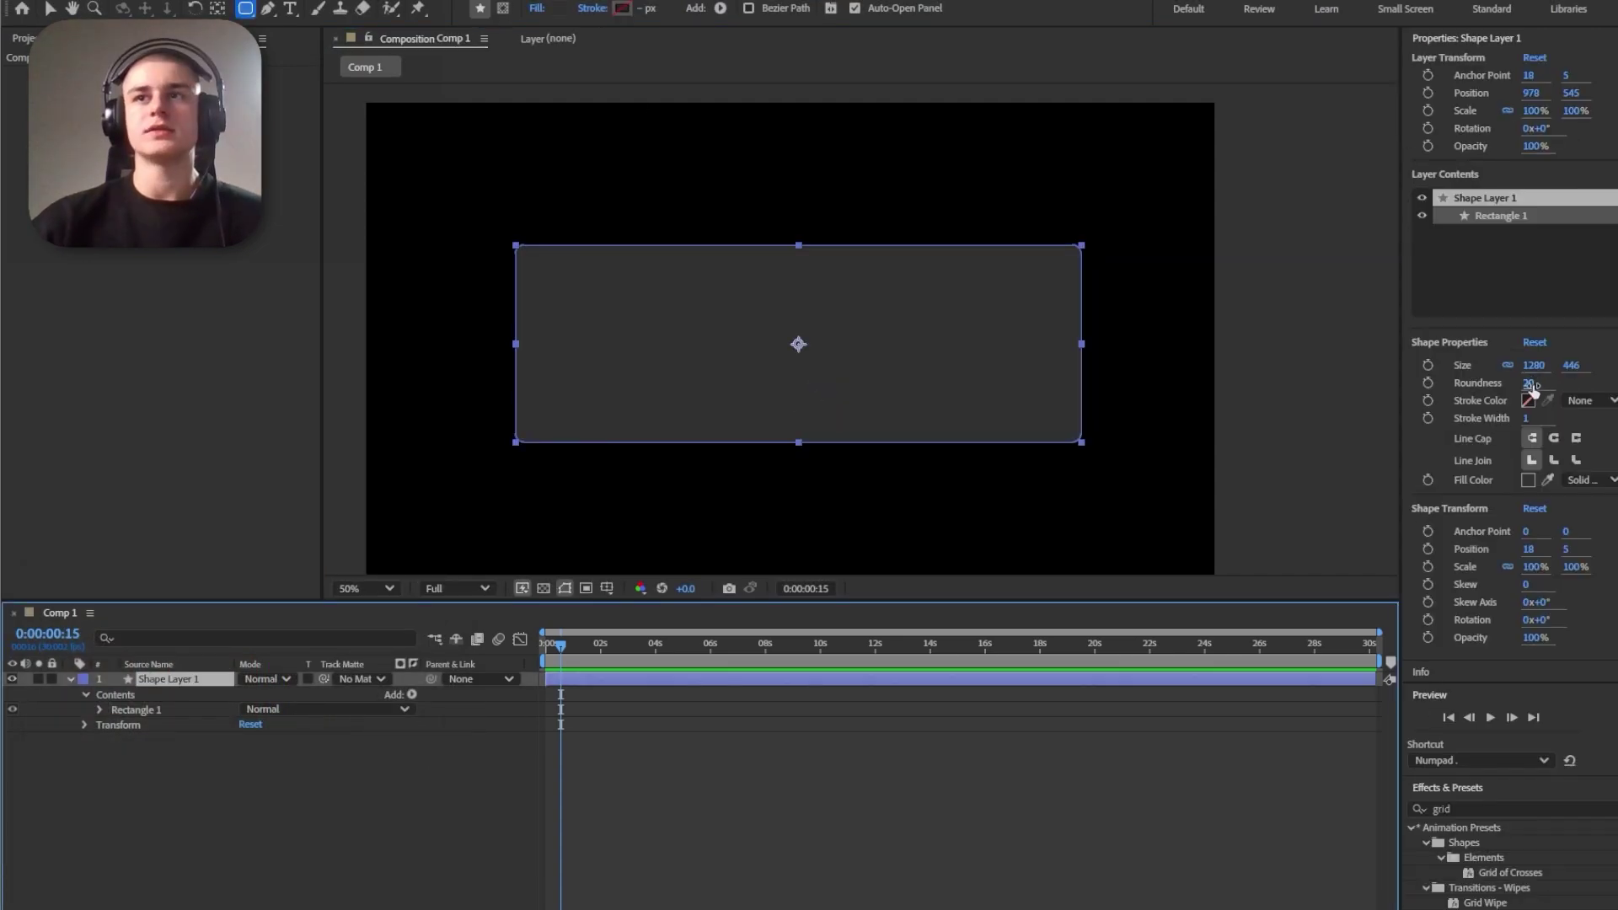
{"action": "left_click_drag", "start_coordinate": [1529, 383], "coordinate": [1569, 389]}
{"action": "left_click_drag", "start_coordinate": [1571, 390], "coordinate": [1575, 389]}
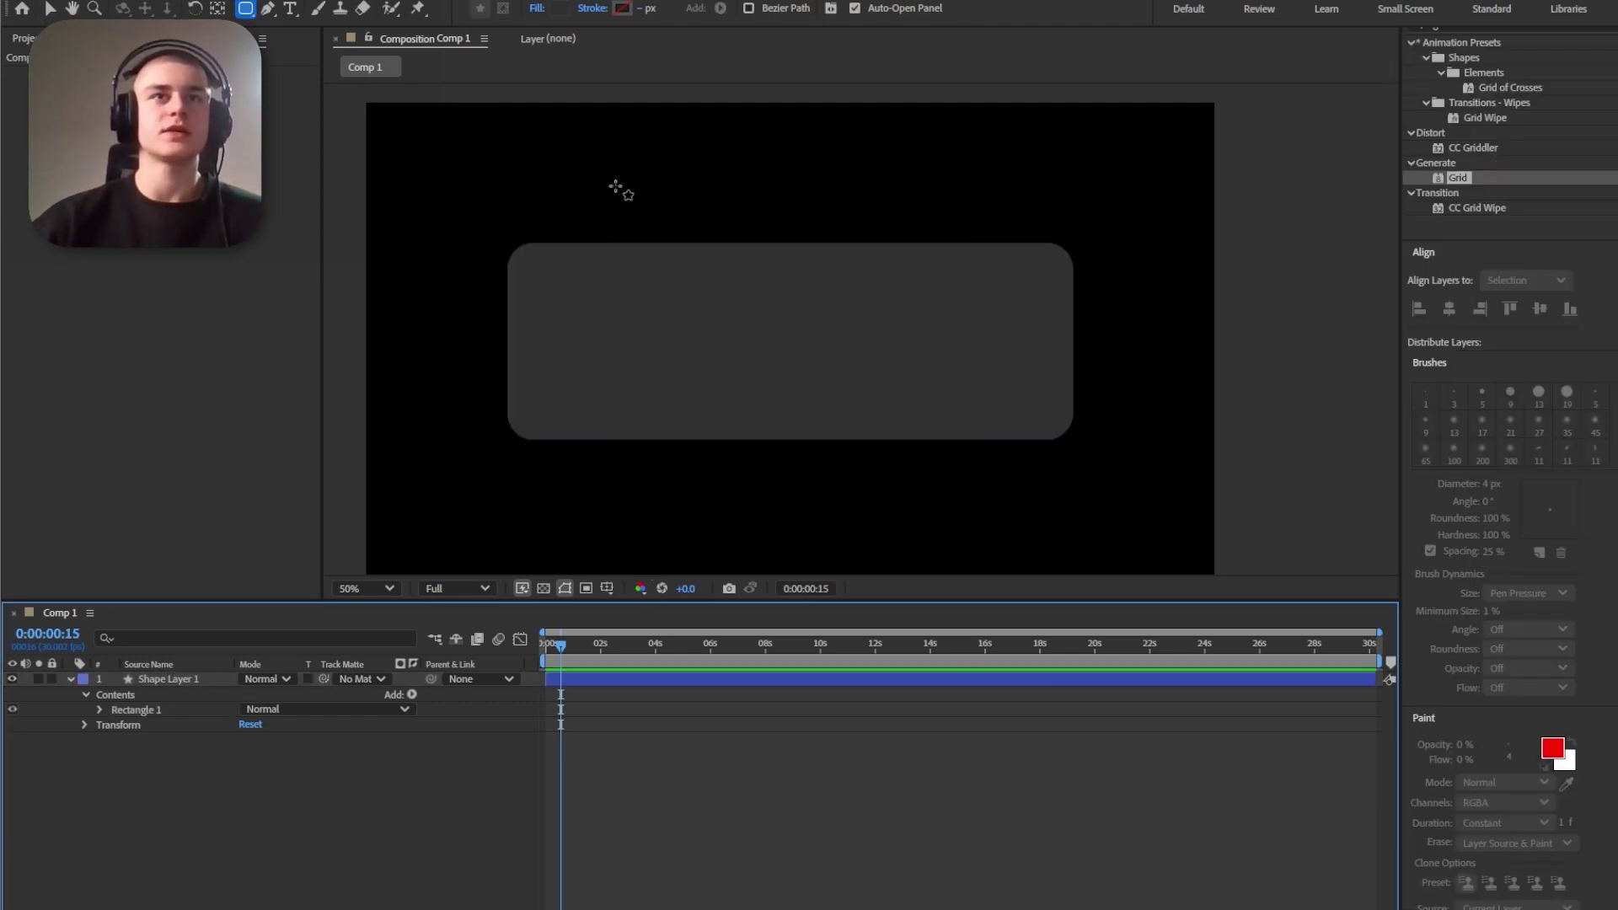
Add a smaller, horizontally centred rounded rectangle across the panel's upper edge and pre-compose it together with the panel shape
{"action": "left_click_drag", "start_coordinate": [616, 184], "coordinate": [970, 268]}
{"action": "scroll", "coordinate": [1512, 431], "scroll_direction": "up", "scroll_amount": 3}
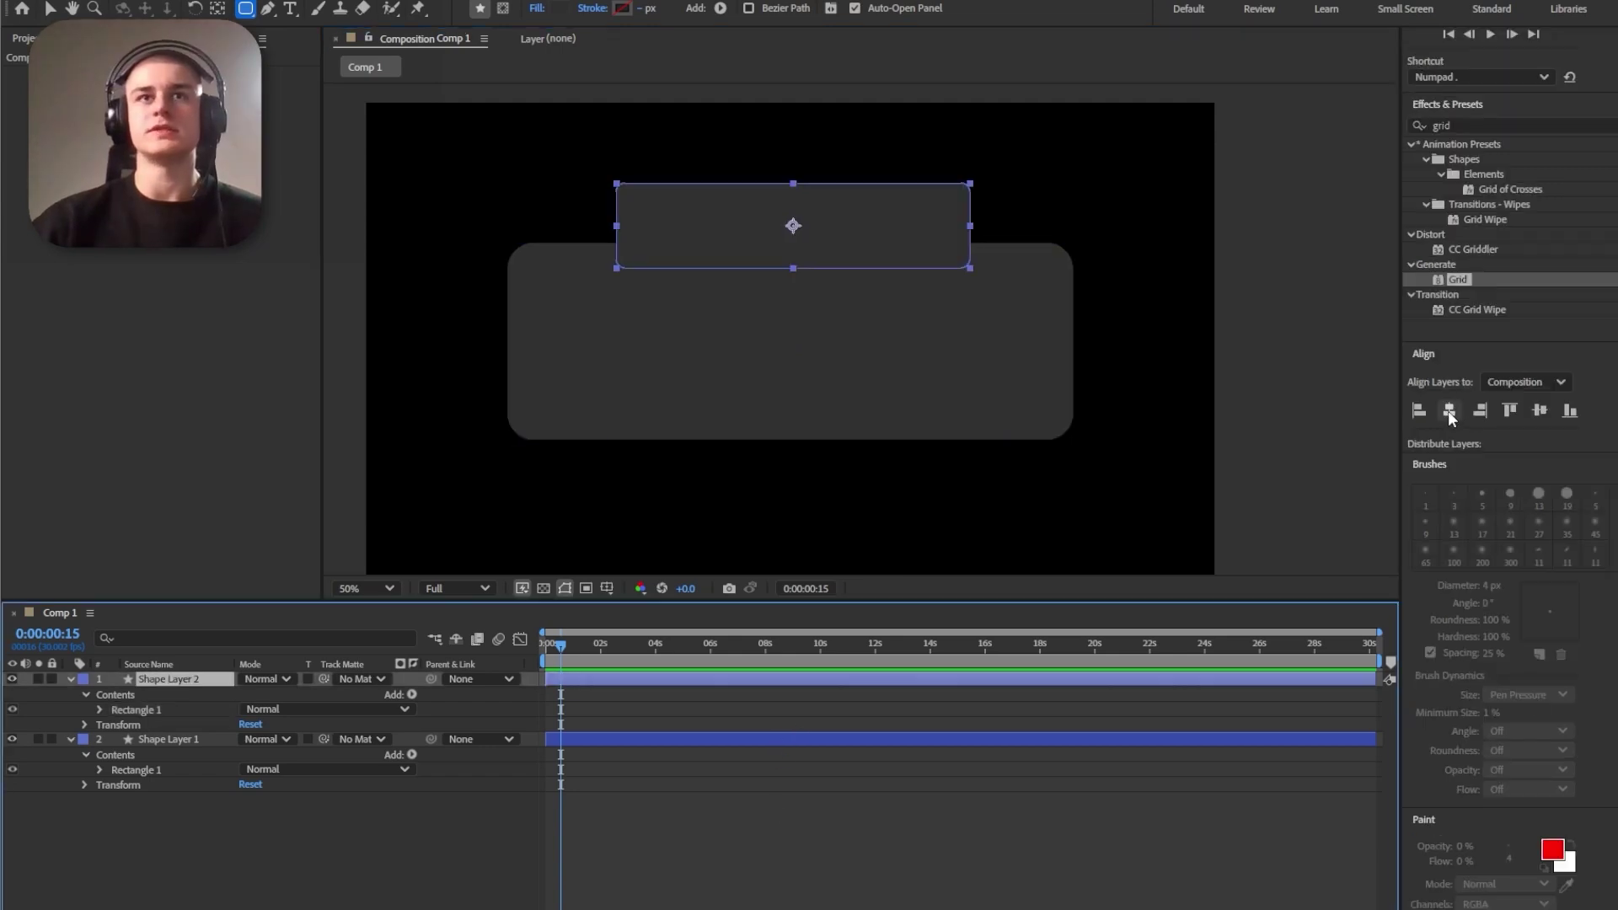
{"action": "left_click", "coordinate": [211, 739]}
{"action": "left_click", "coordinate": [201, 682], "text": "shift"}
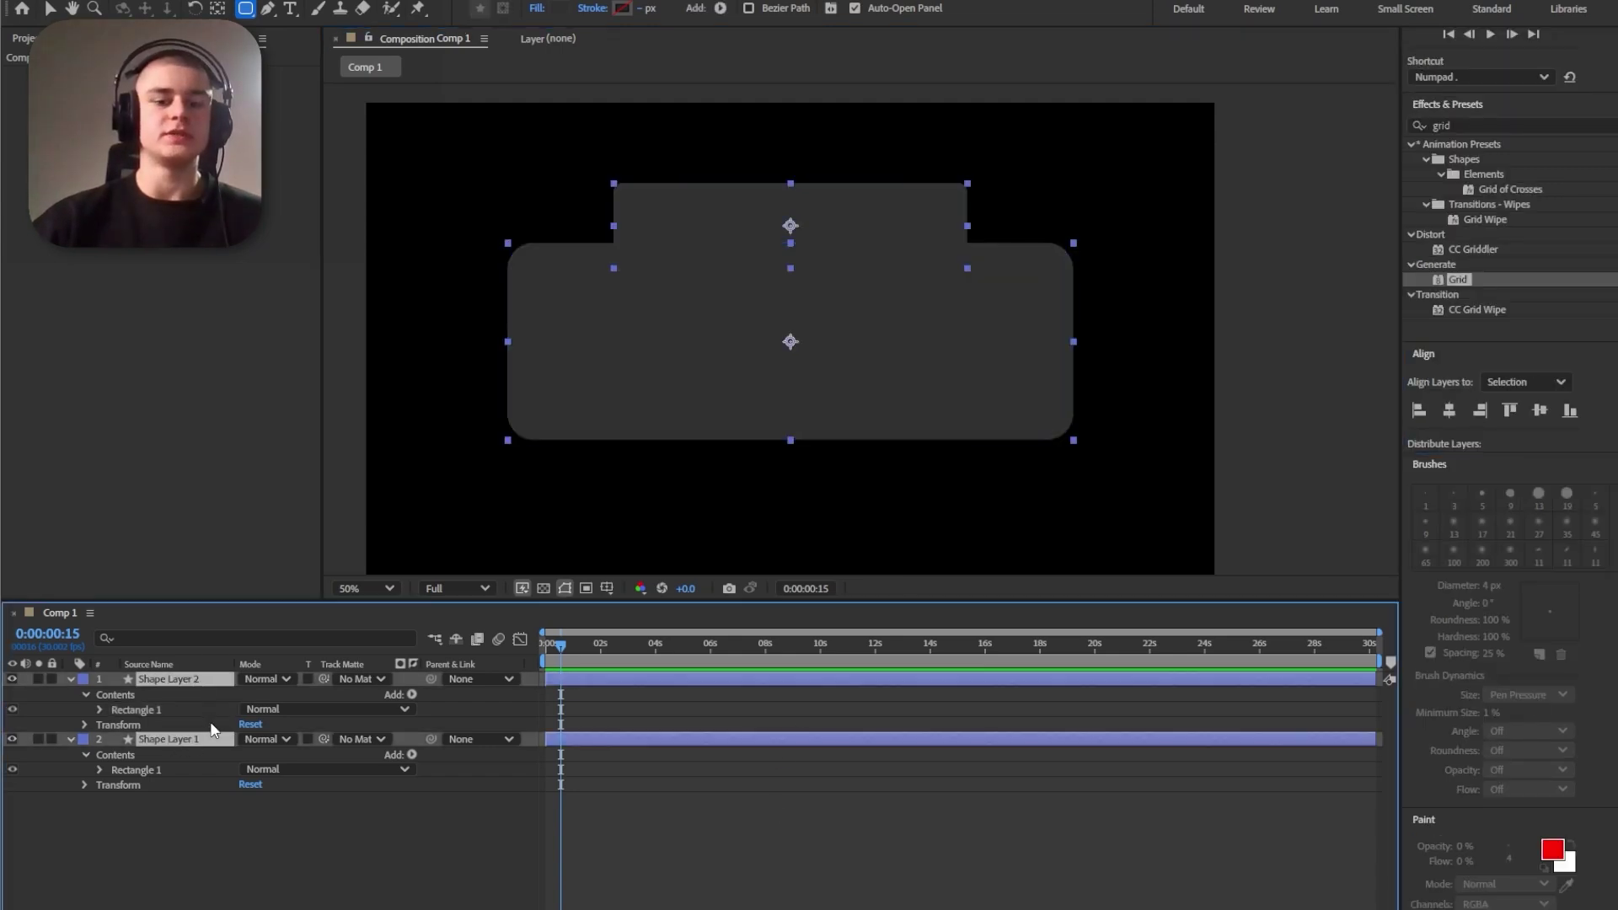
{"action": "key", "text": "ctrl+shift+c"}
{"action": "key", "text": "Return"}
Apply the Gradient Ramp effect to the panel pre-composition
{"action": "left_click", "coordinate": [1465, 318]}
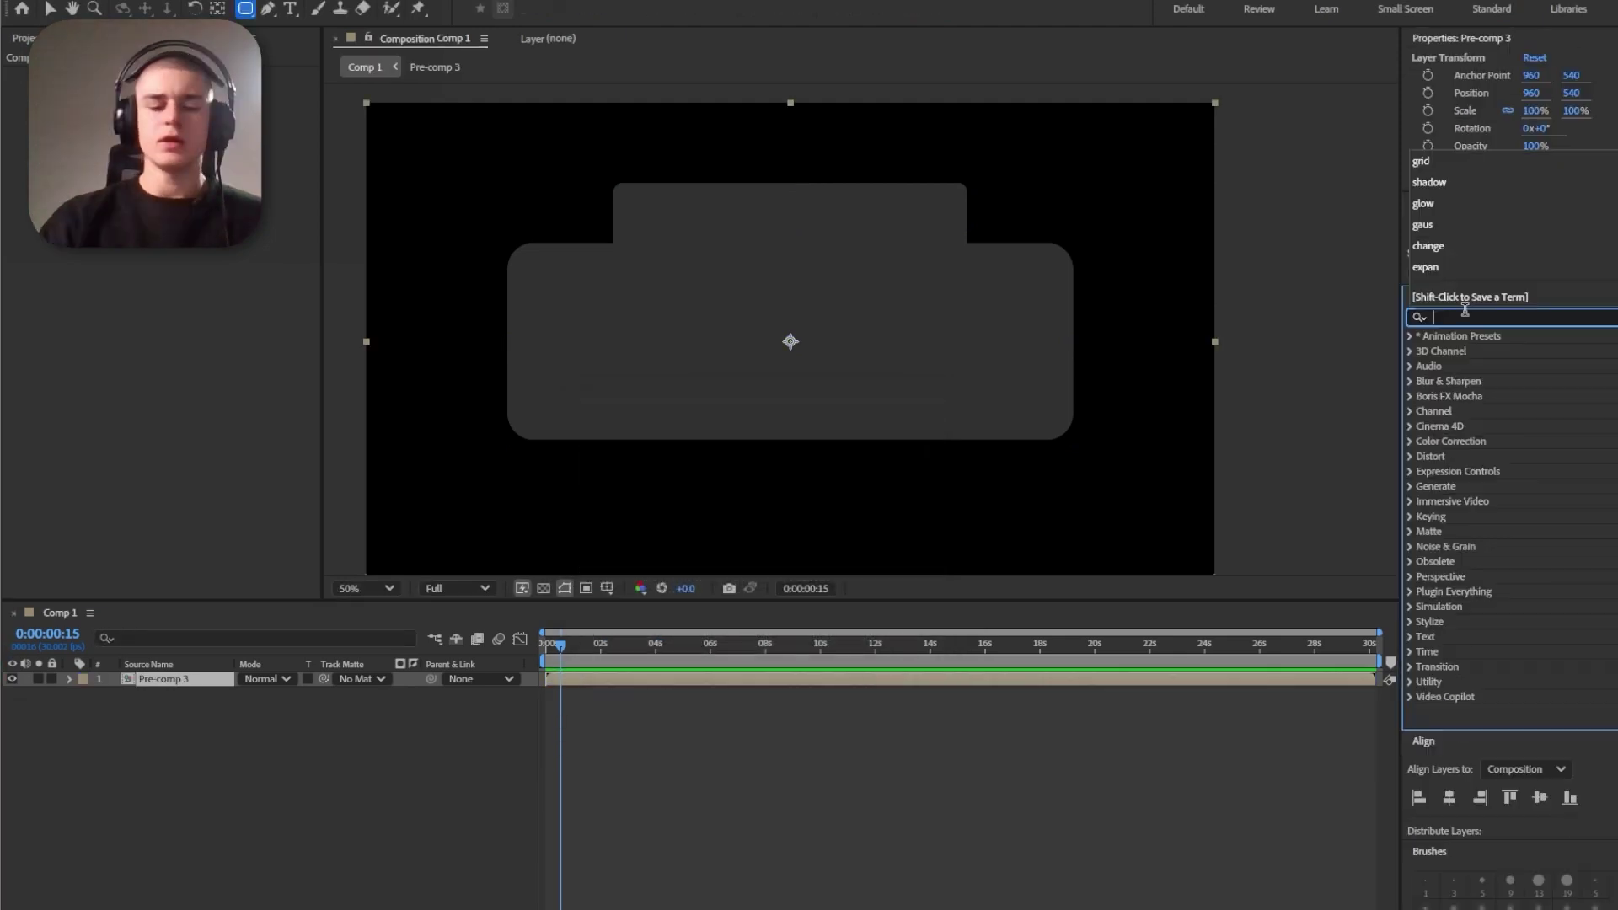
{"action": "type", "text": "grad"}
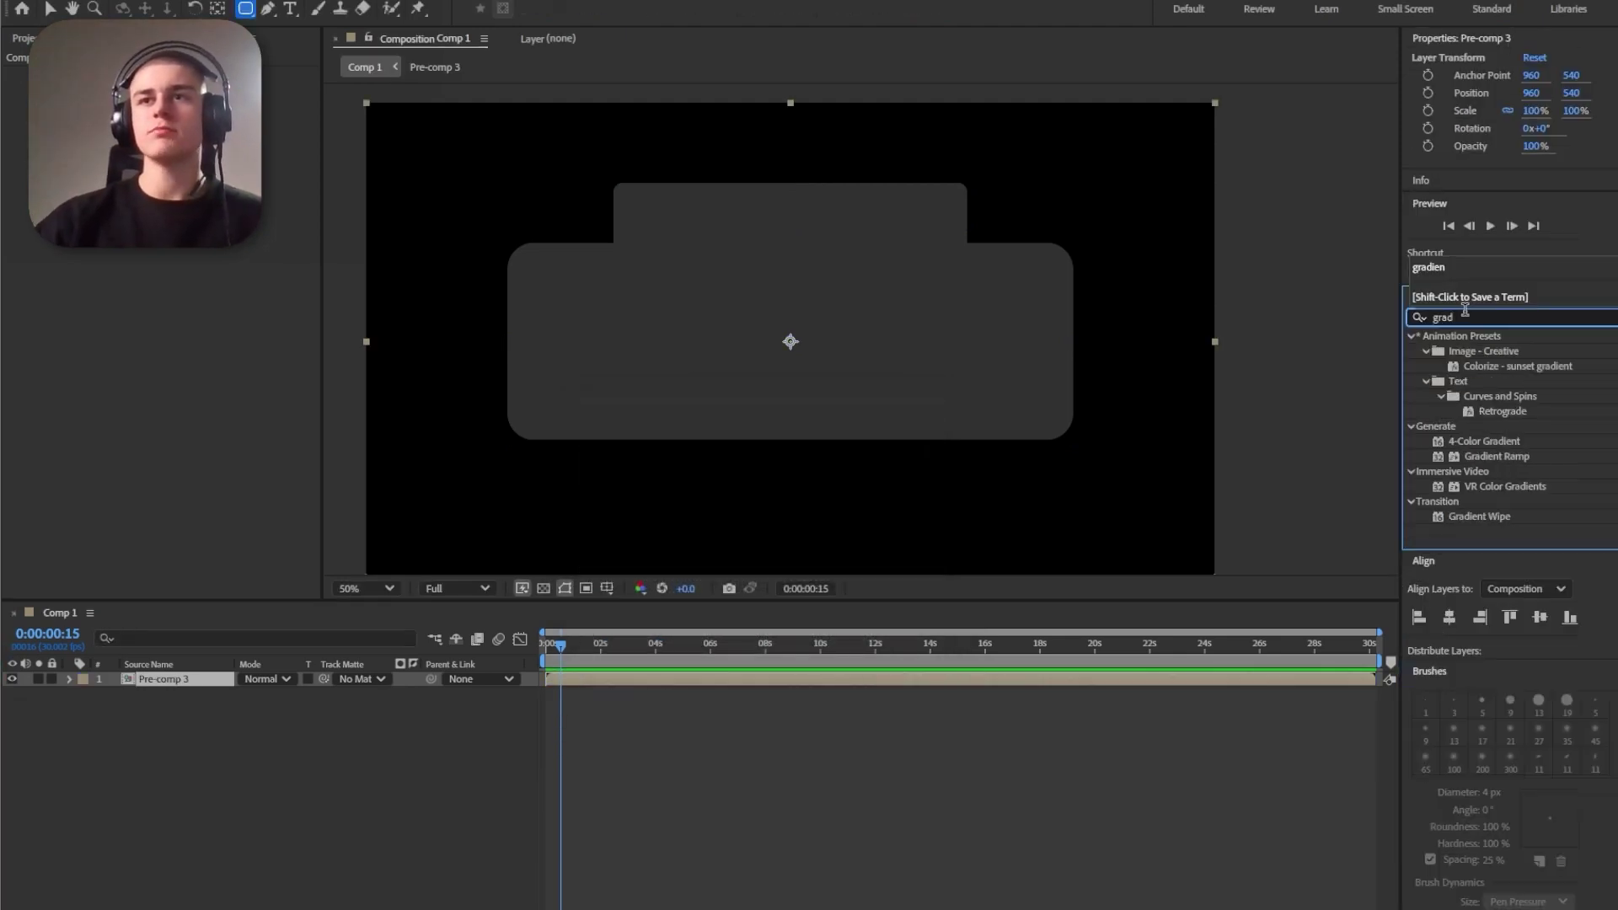
{"action": "left_click_drag", "start_coordinate": [1496, 456], "coordinate": [210, 683]}
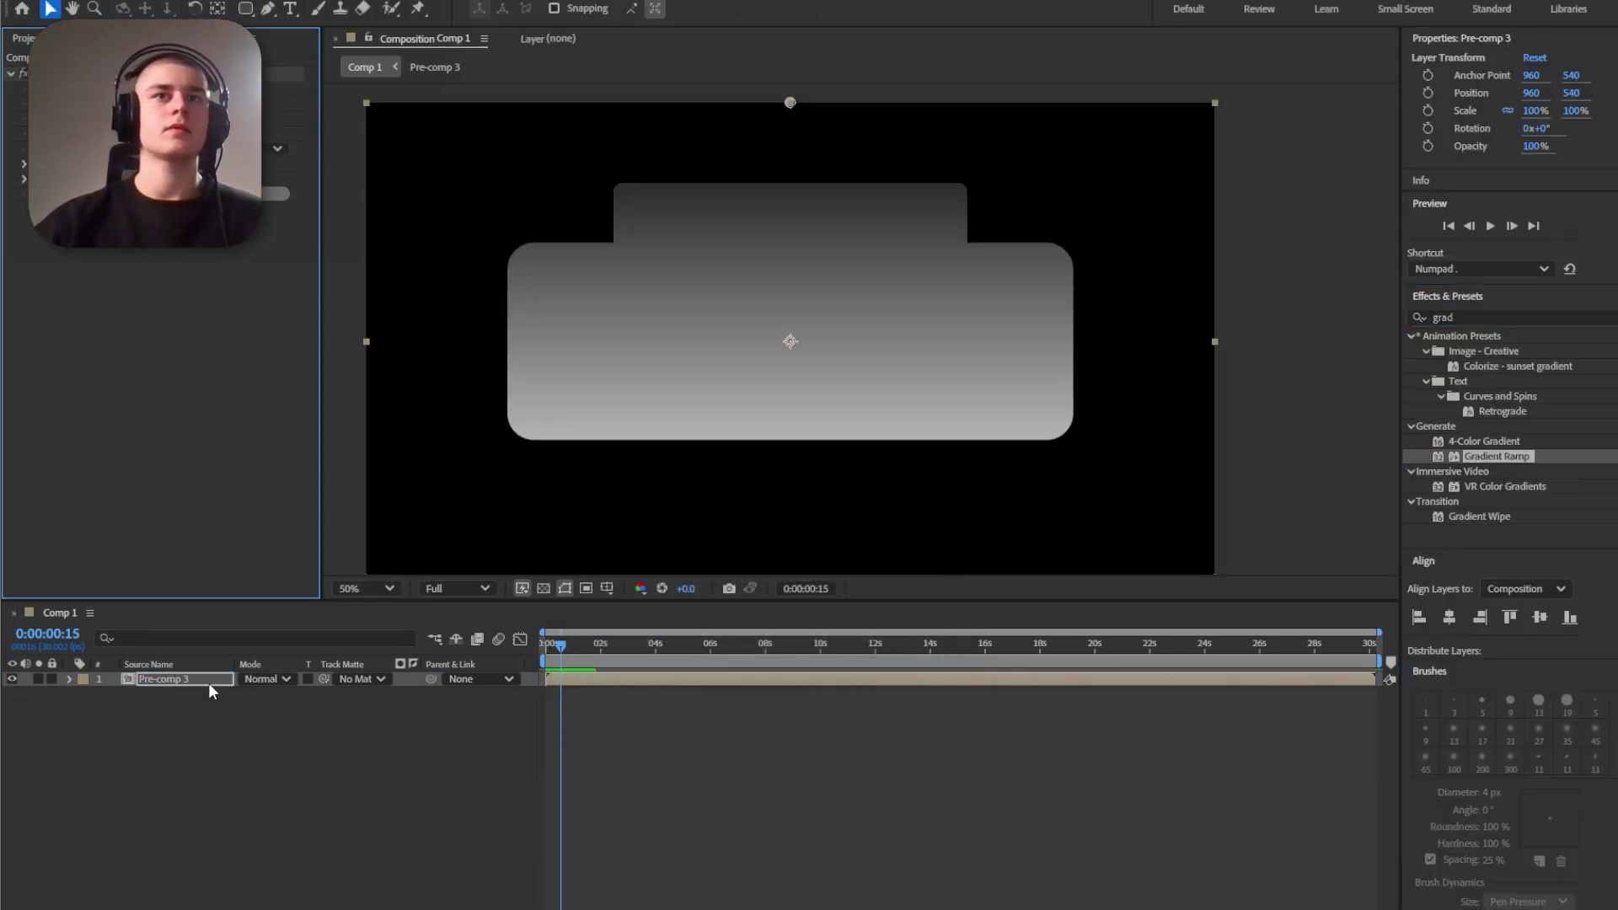
Set the ramp to run from a mid grey to dark grey 323232 and move its start point slightly down towards the shape
{"action": "type", "text": "575757"}
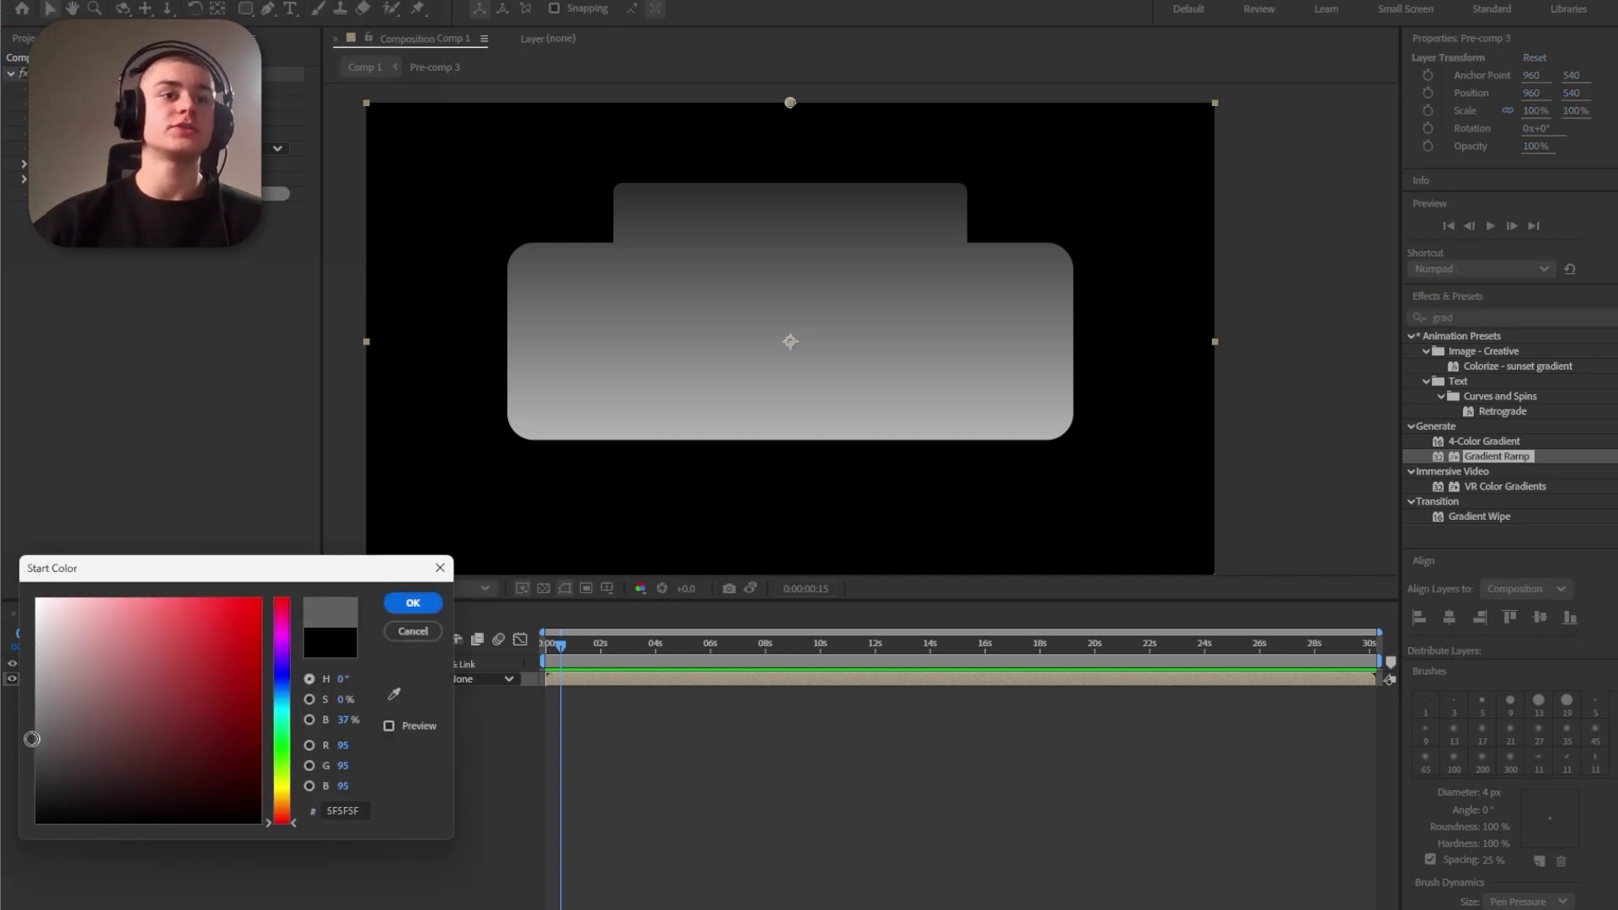
{"action": "left_click", "coordinate": [200, 133]}
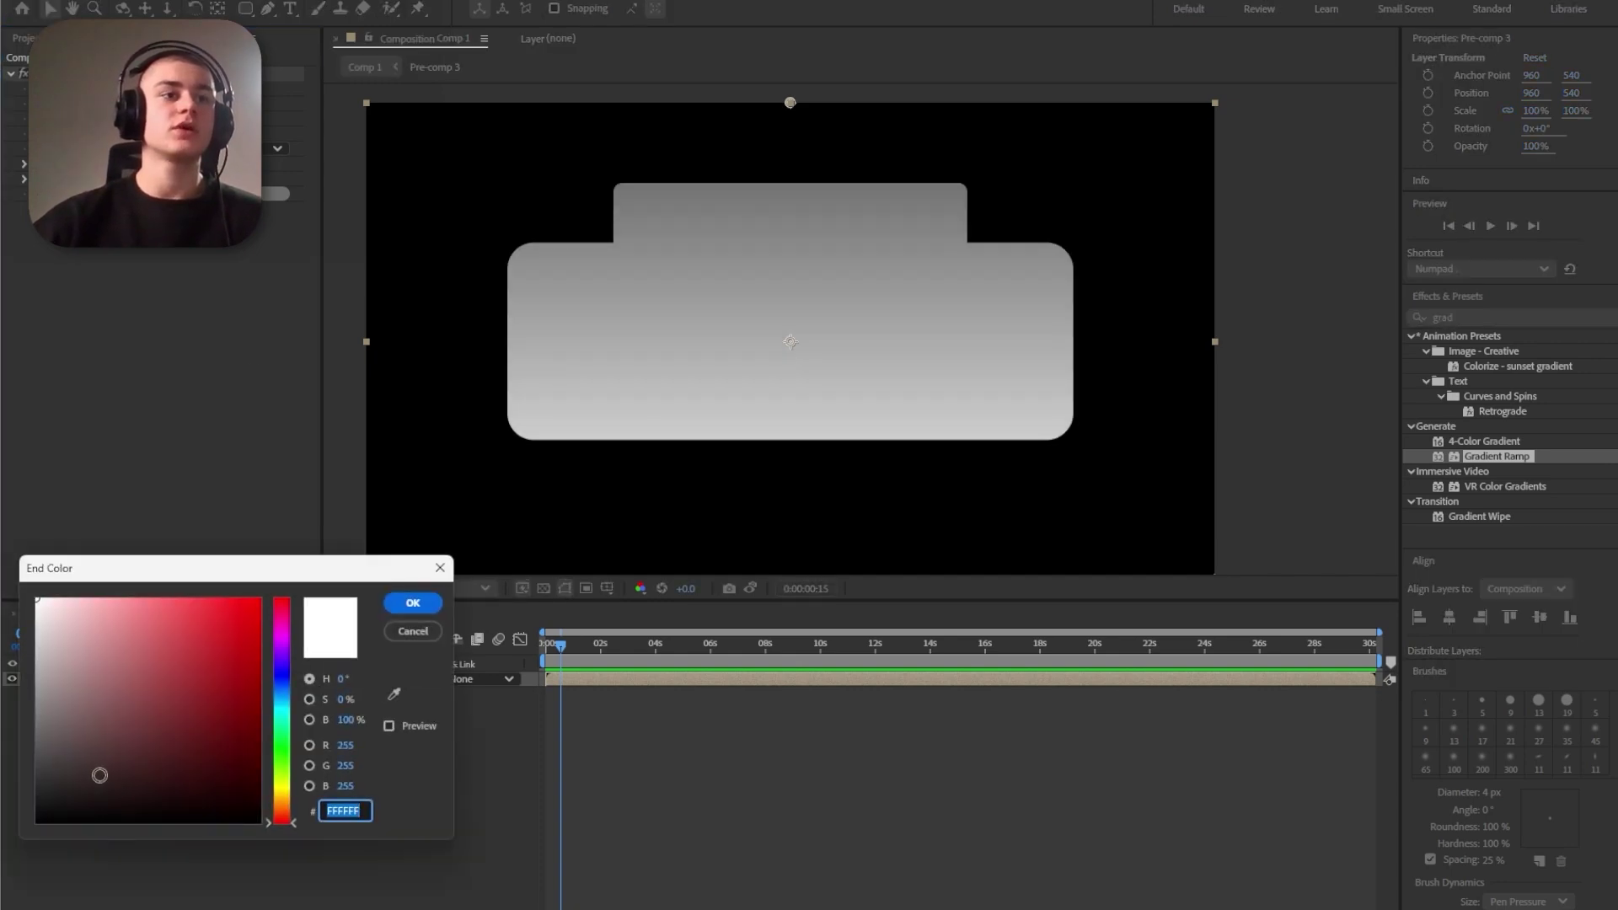
{"action": "mouse_move", "coordinate": [34, 774]}
{"action": "left_mouse_down"}
{"action": "mouse_move", "coordinate": [42, 757]}
{"action": "mouse_move", "coordinate": [31, 777]}
{"action": "left_mouse_up"}
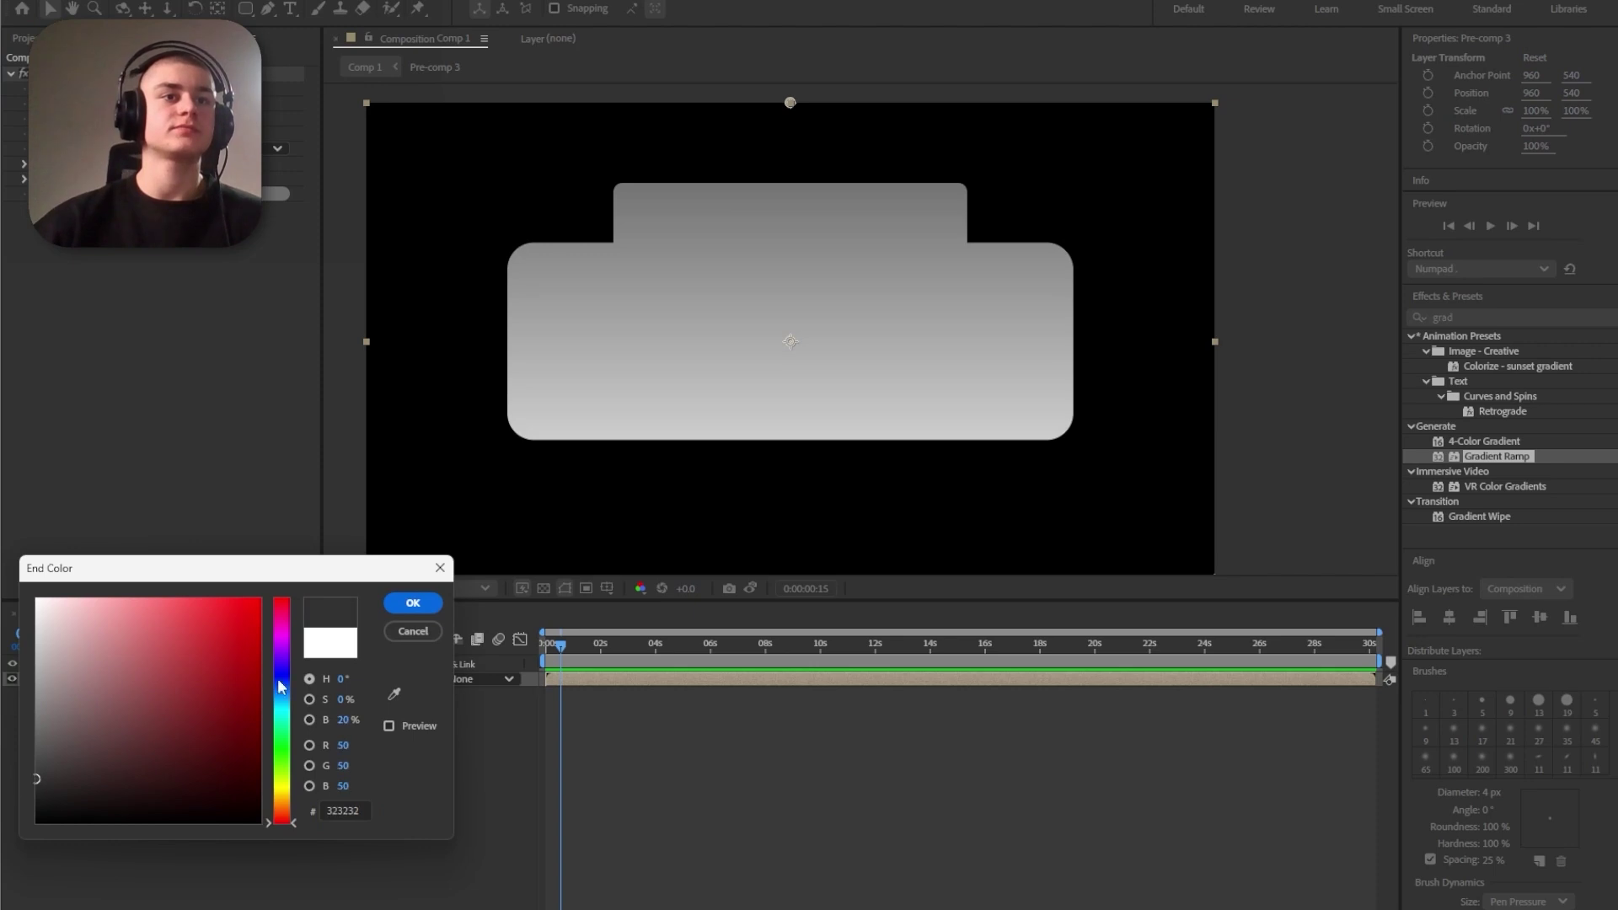
{"action": "left_click", "coordinate": [412, 604]}
{"action": "left_click_drag", "start_coordinate": [790, 104], "coordinate": [797, 142]}
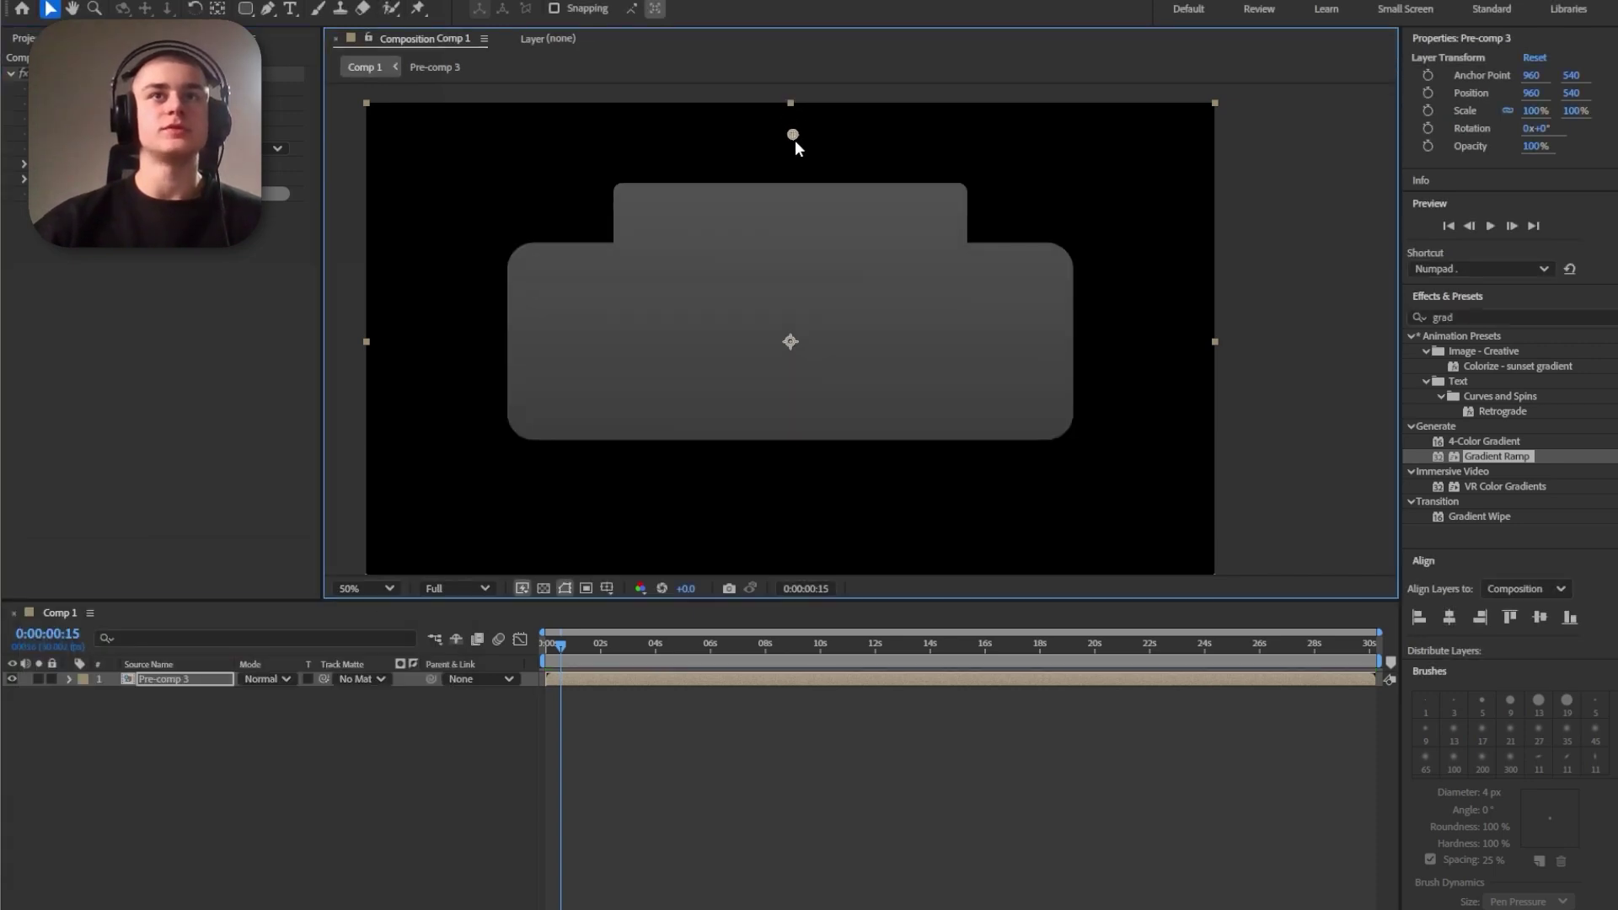
Pre-compose the gradient panel again and duplicate the resulting layer
{"action": "left_click", "coordinate": [192, 679]}
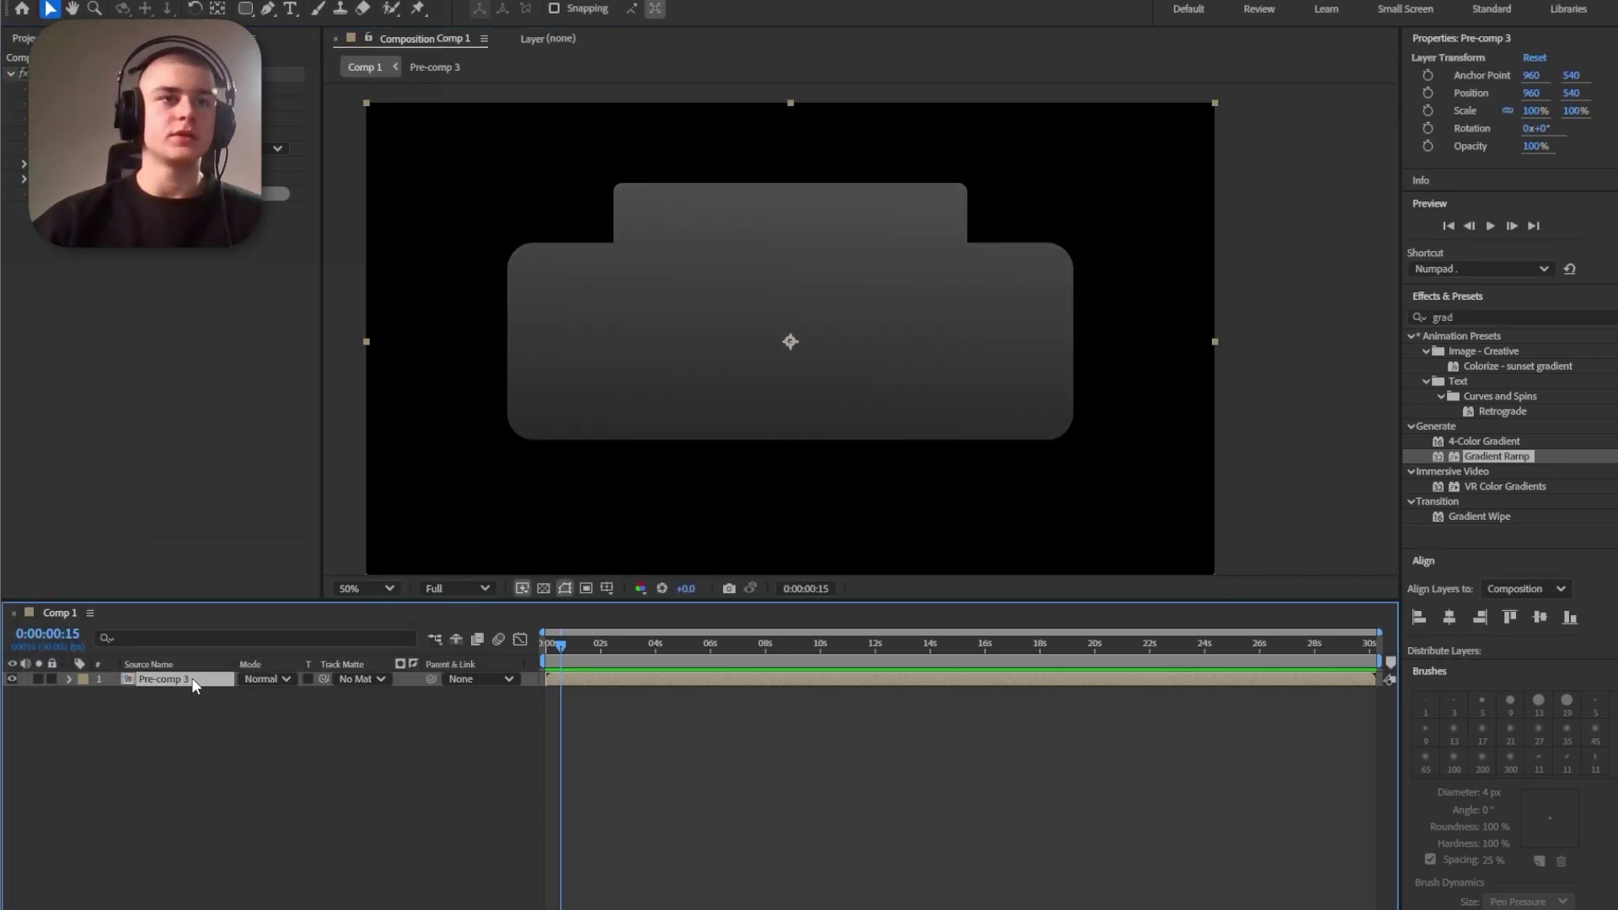
{"action": "key", "text": "ctrl+shift+c"}
{"action": "key", "text": "Return"}
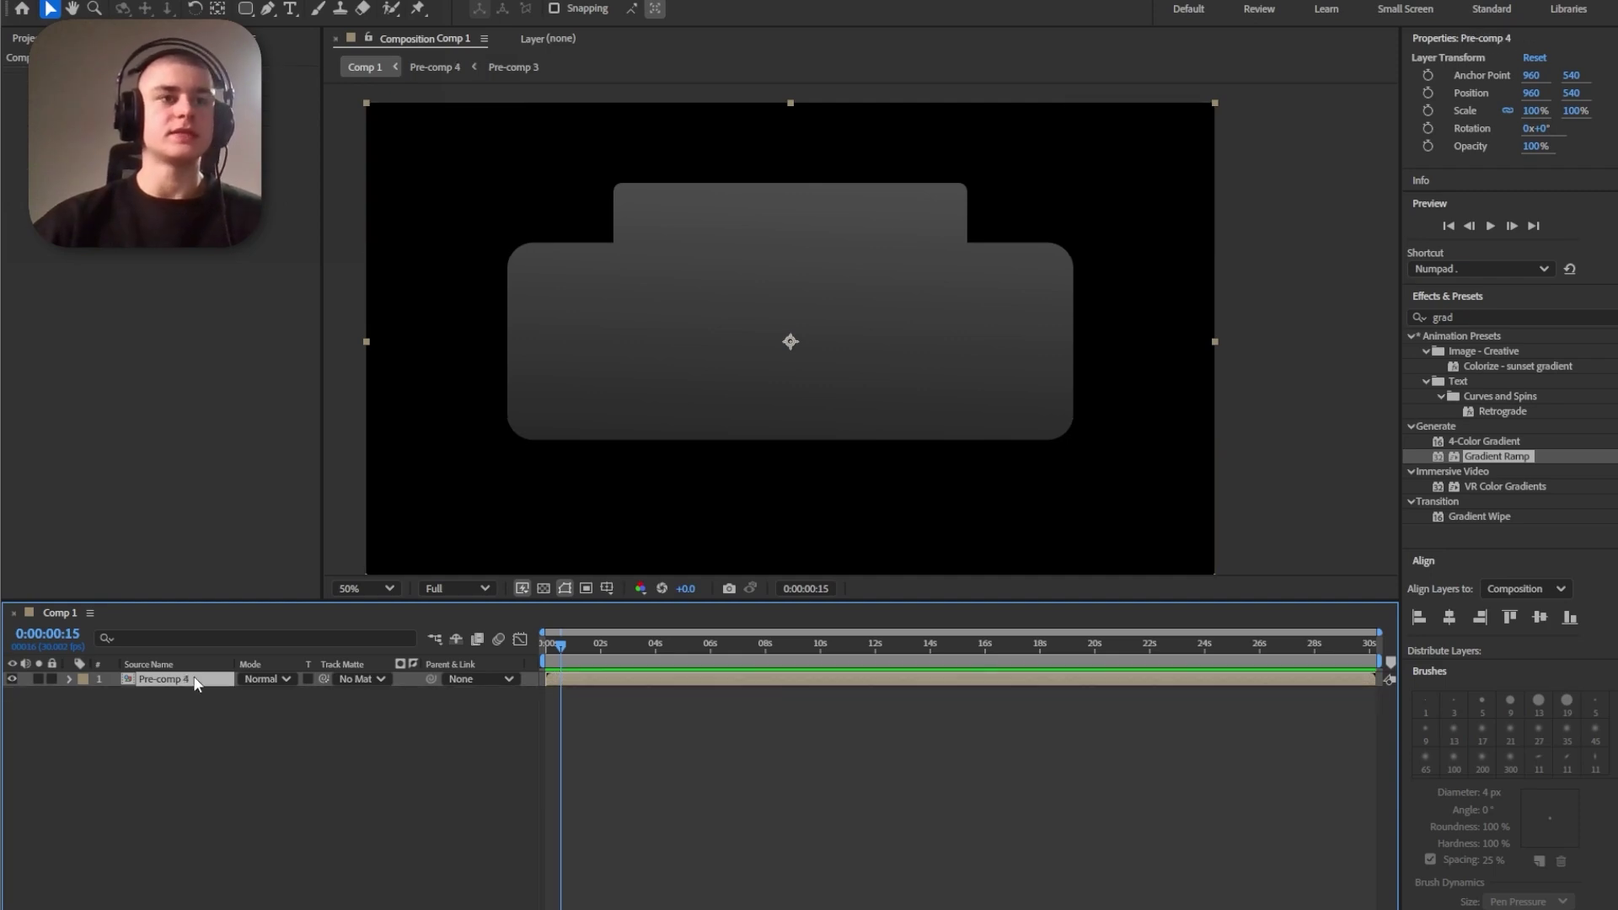
{"action": "key", "text": "ctrl+d"}
Turn the upper copy solid white with the Change to Color effect and place it beneath the grey panel layer
{"action": "left_click_drag", "start_coordinate": [1484, 425], "coordinate": [181, 679]}
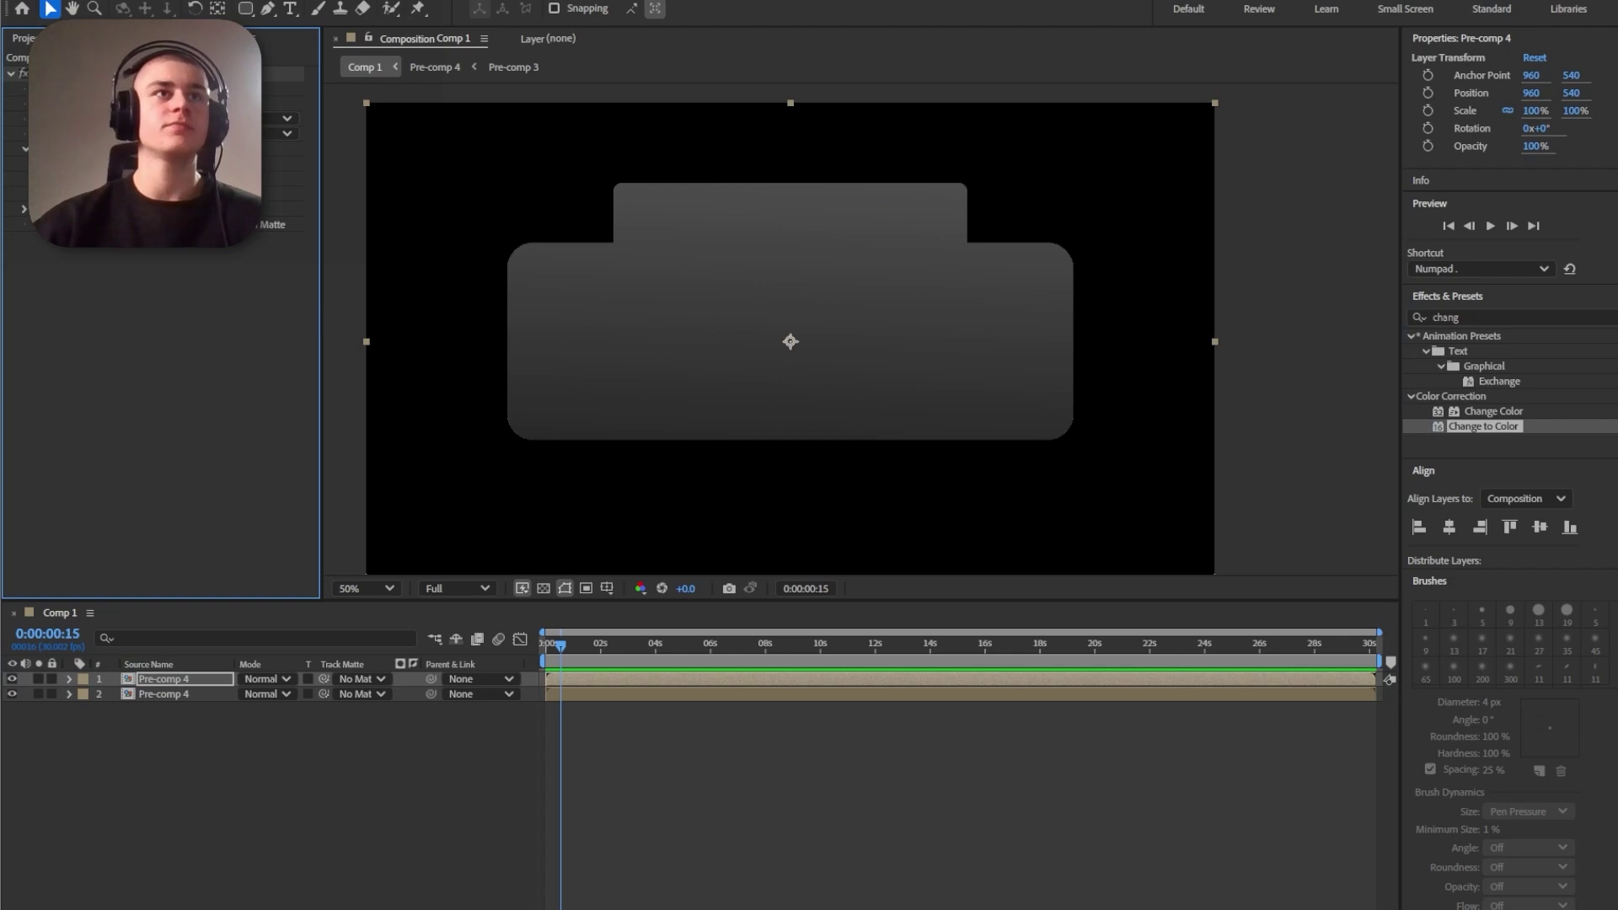
{"action": "left_click", "coordinate": [287, 118]}
{"action": "left_click", "coordinate": [290, 197]}
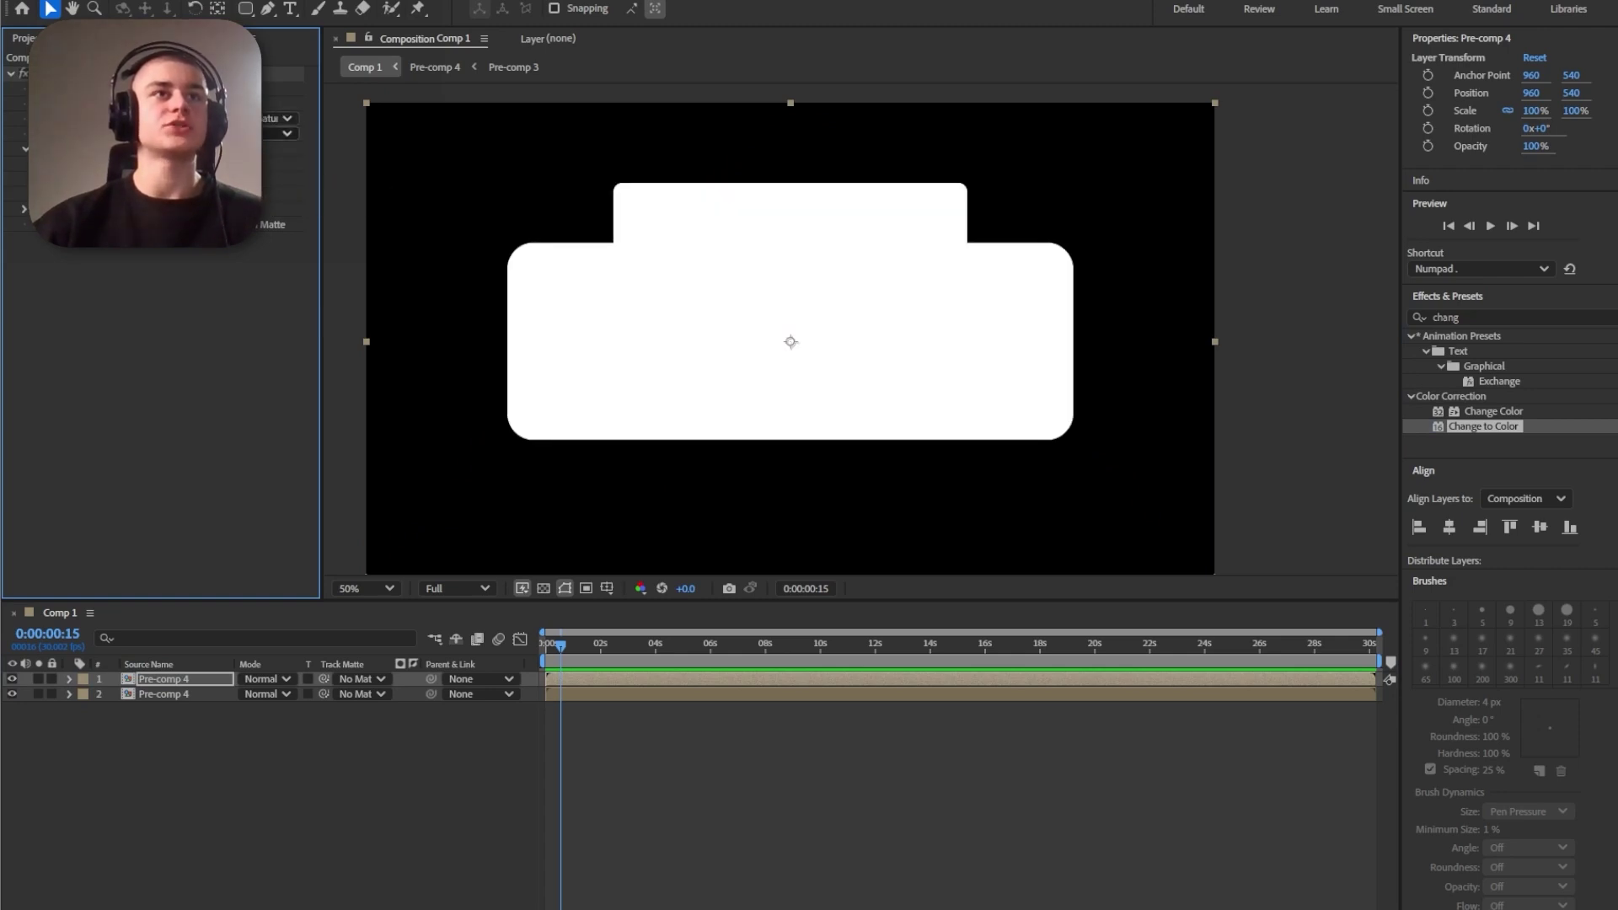
{"action": "left_click", "coordinate": [175, 679]}
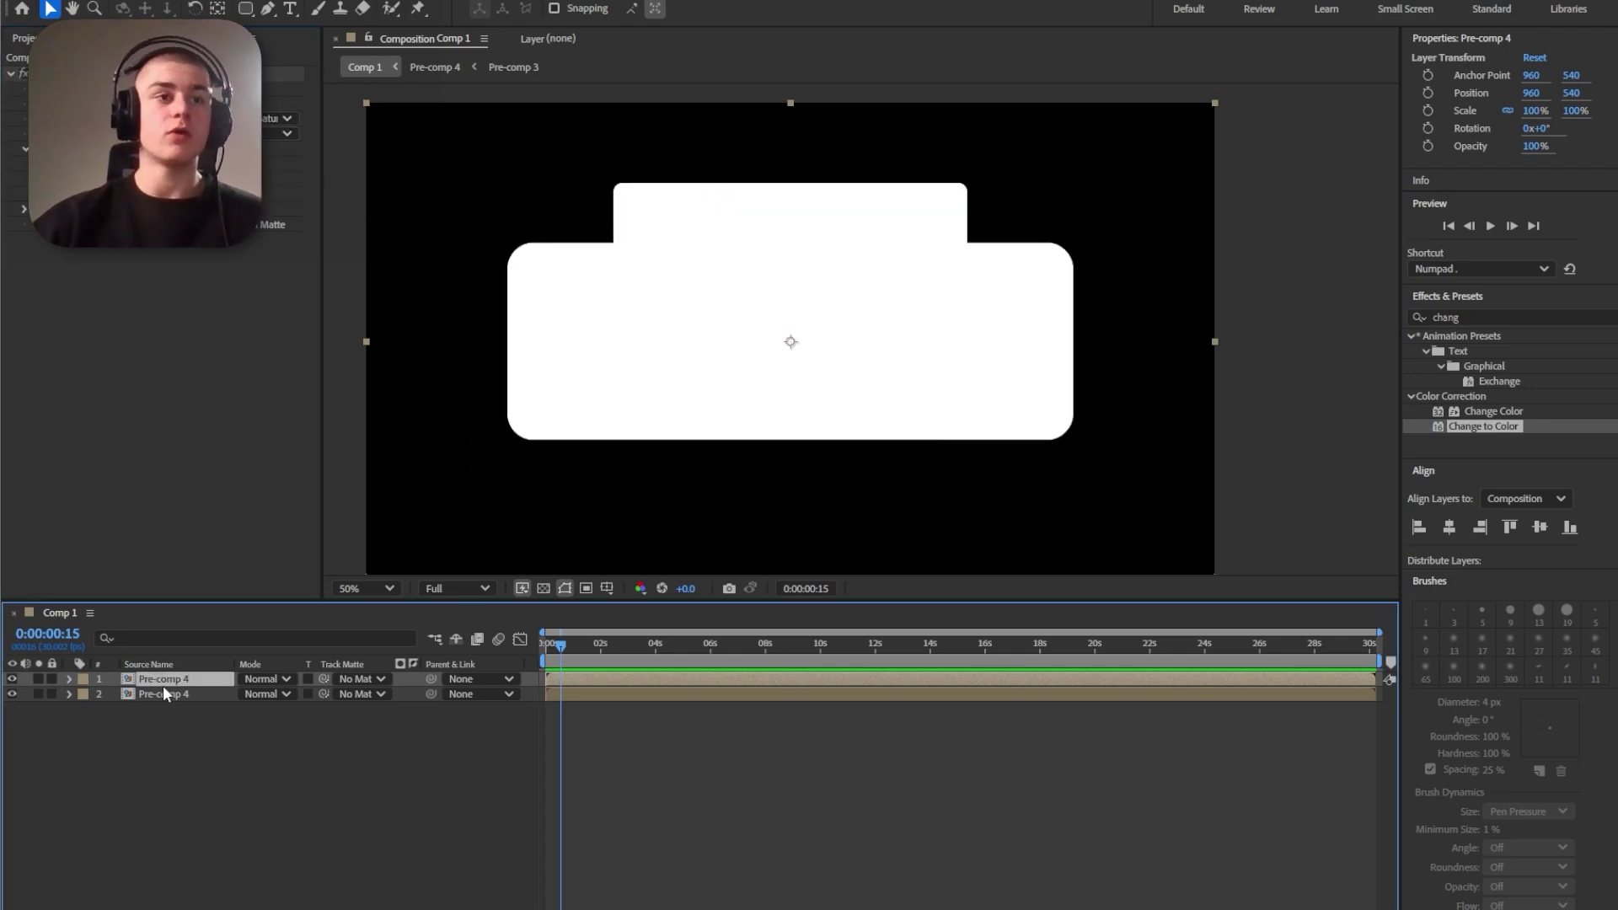
{"action": "left_click_drag", "start_coordinate": [168, 678], "coordinate": [200, 716]}
{"action": "left_click", "coordinate": [329, 780]}
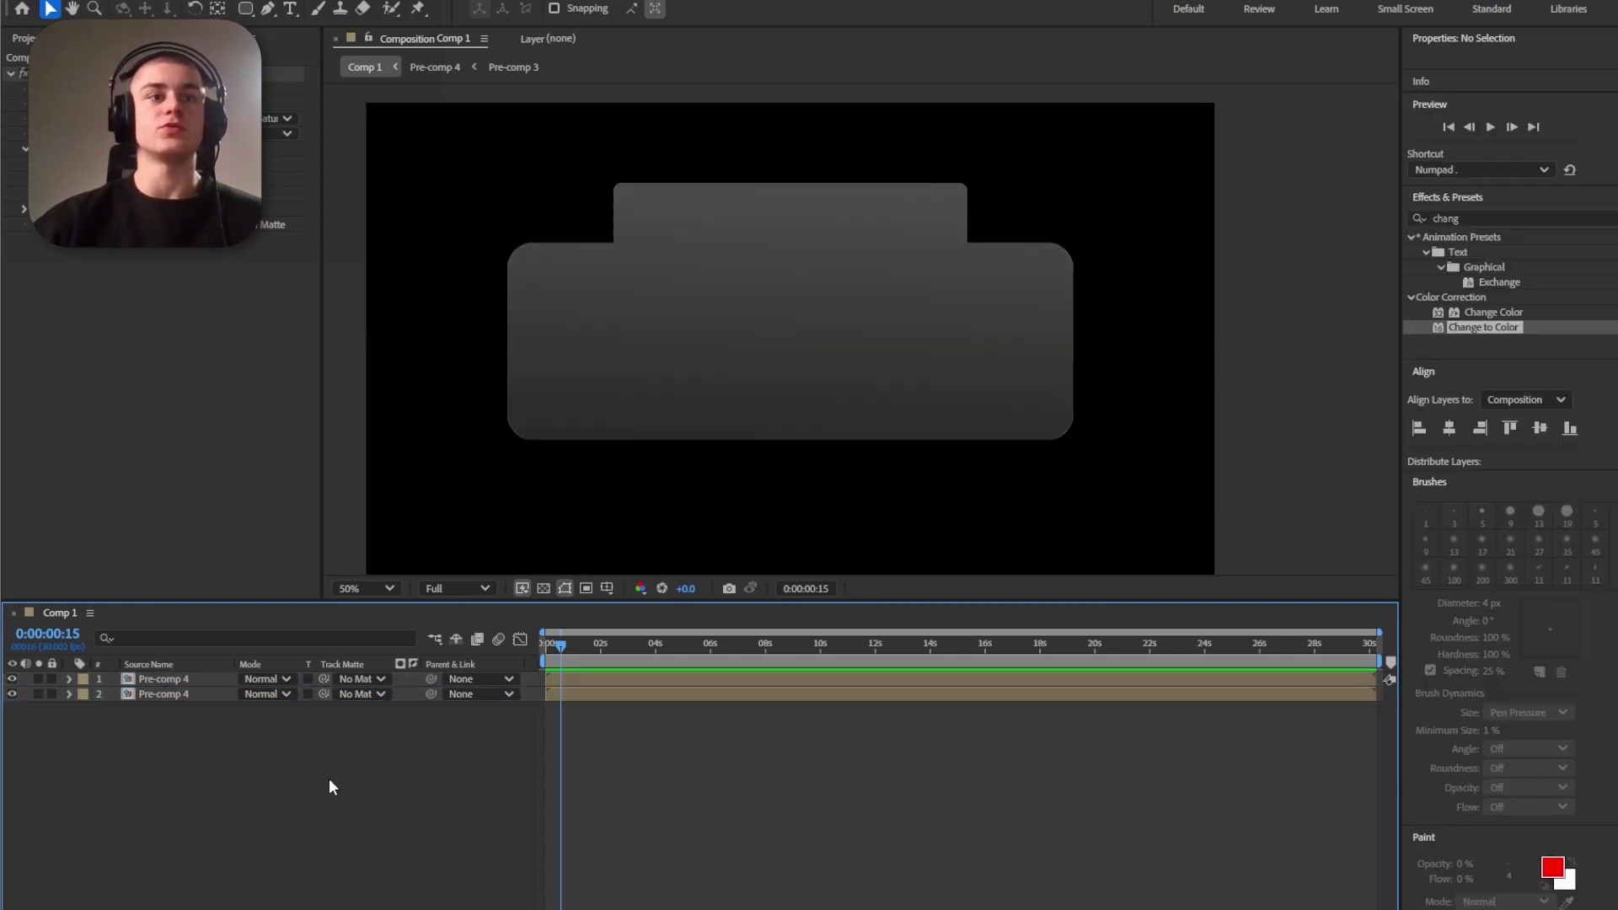
Scale the white copy to 100.59% so it outlines the panel, and set its opacity to 46%
{"action": "left_click", "coordinate": [175, 694]}
{"action": "key", "text": "s"}
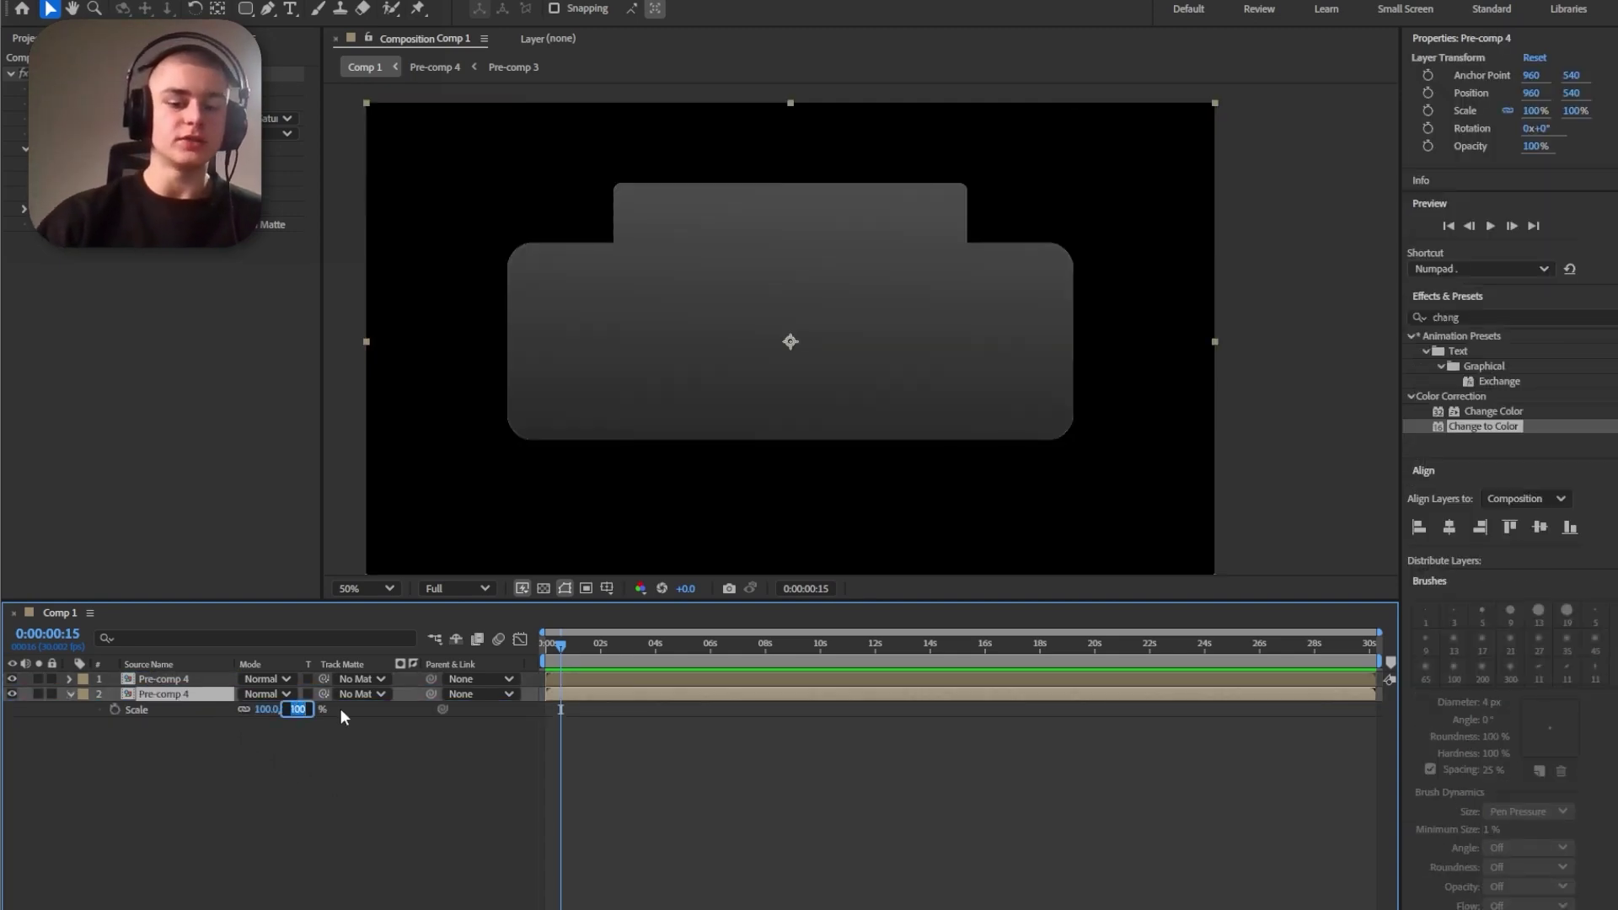
{"action": "type", "text": "100.59"}
{"action": "key", "text": "Return"}
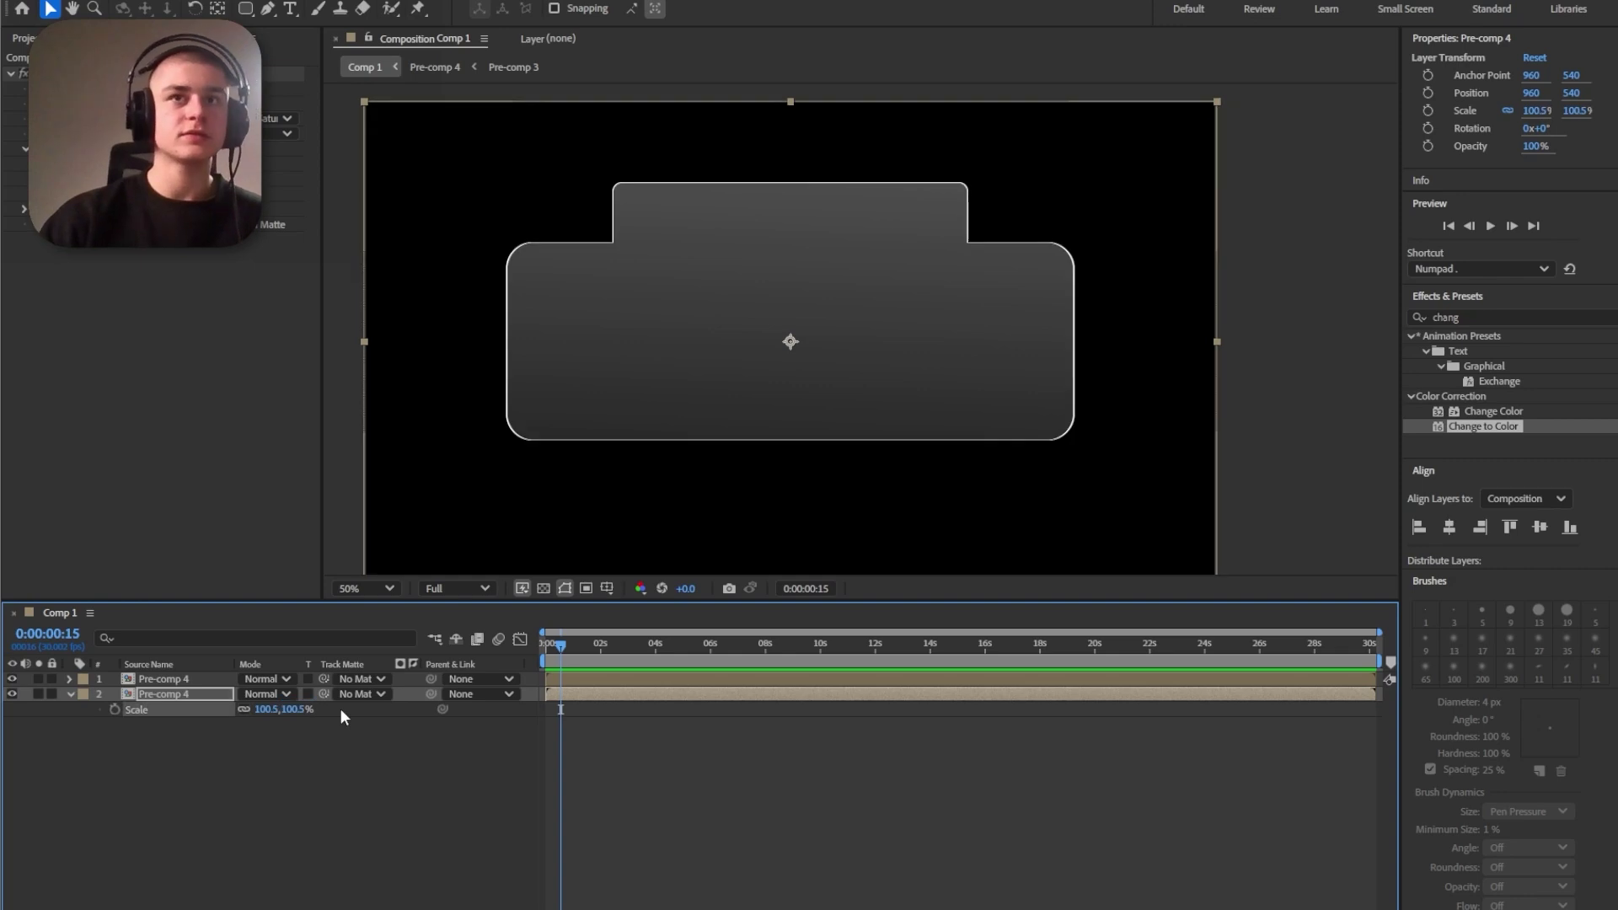
{"action": "key", "text": "t"}
{"action": "left_click_drag", "start_coordinate": [251, 710], "coordinate": [205, 707]}
Soften the white outline layer with a Gaussian Blur of 19.3
{"action": "left_click", "coordinate": [1430, 316]}
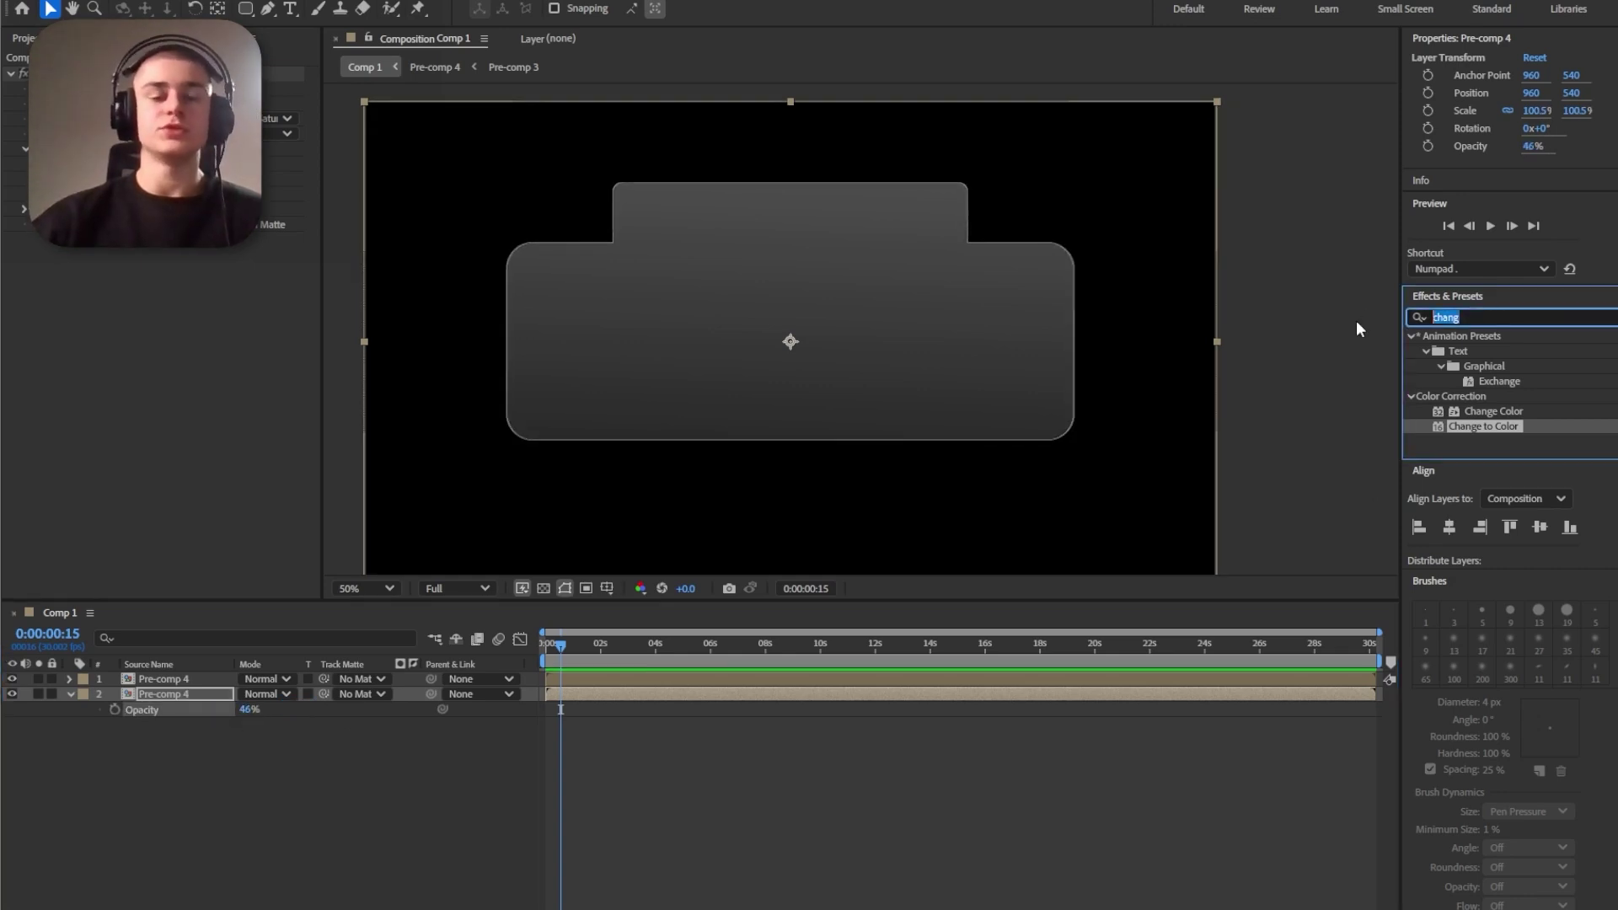
{"action": "type", "text": "gaus"}
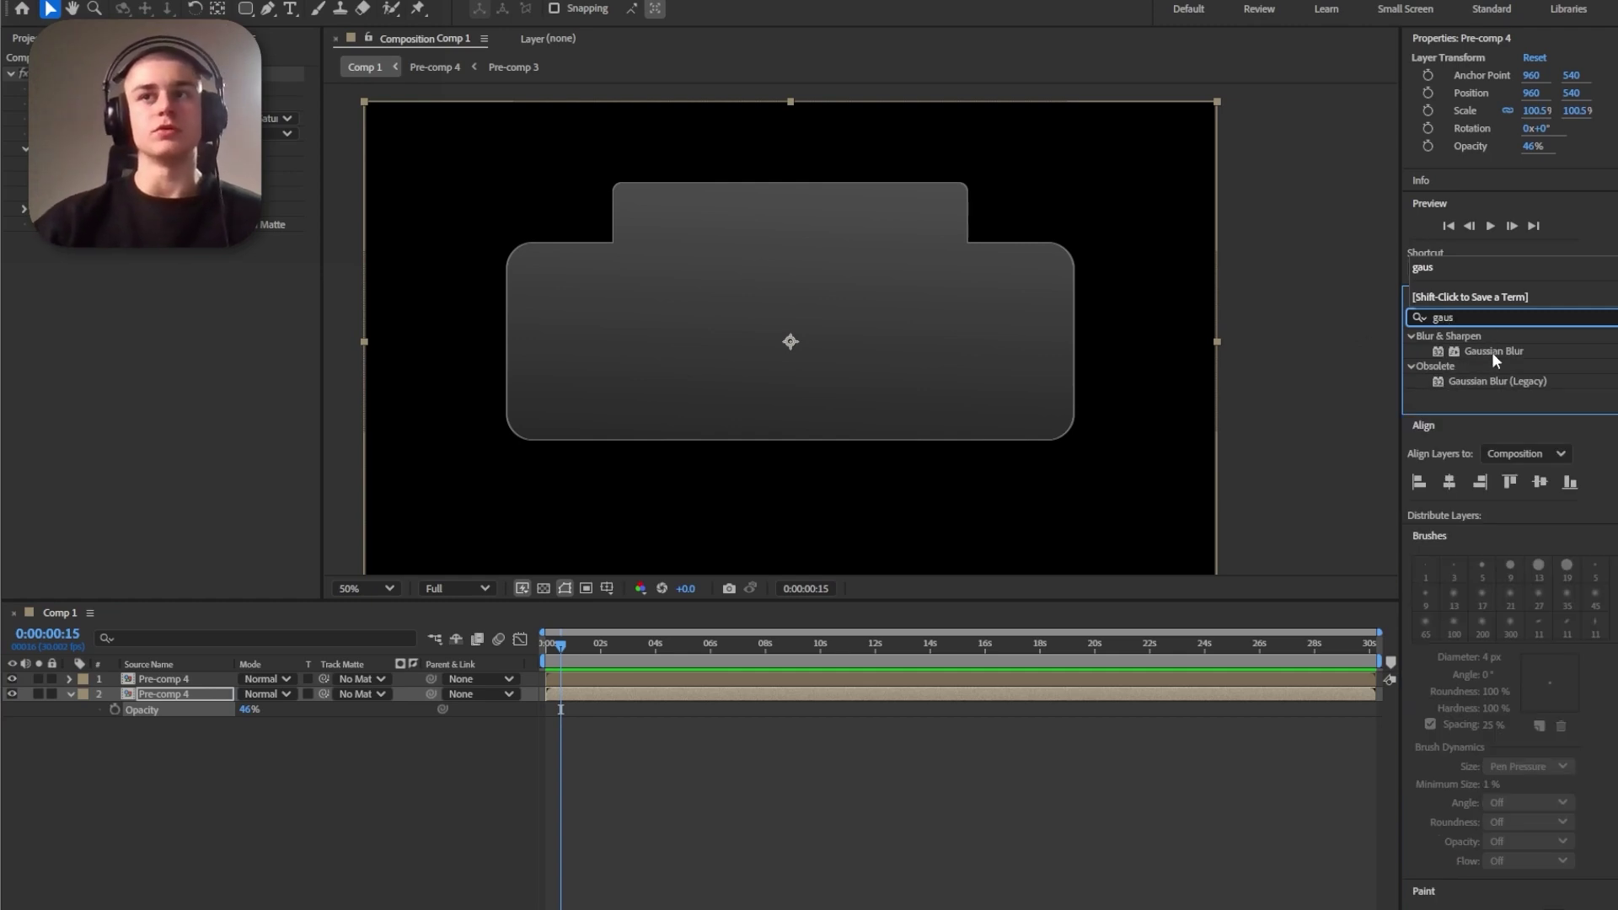
{"action": "left_click_drag", "start_coordinate": [1493, 351], "coordinate": [199, 699]}
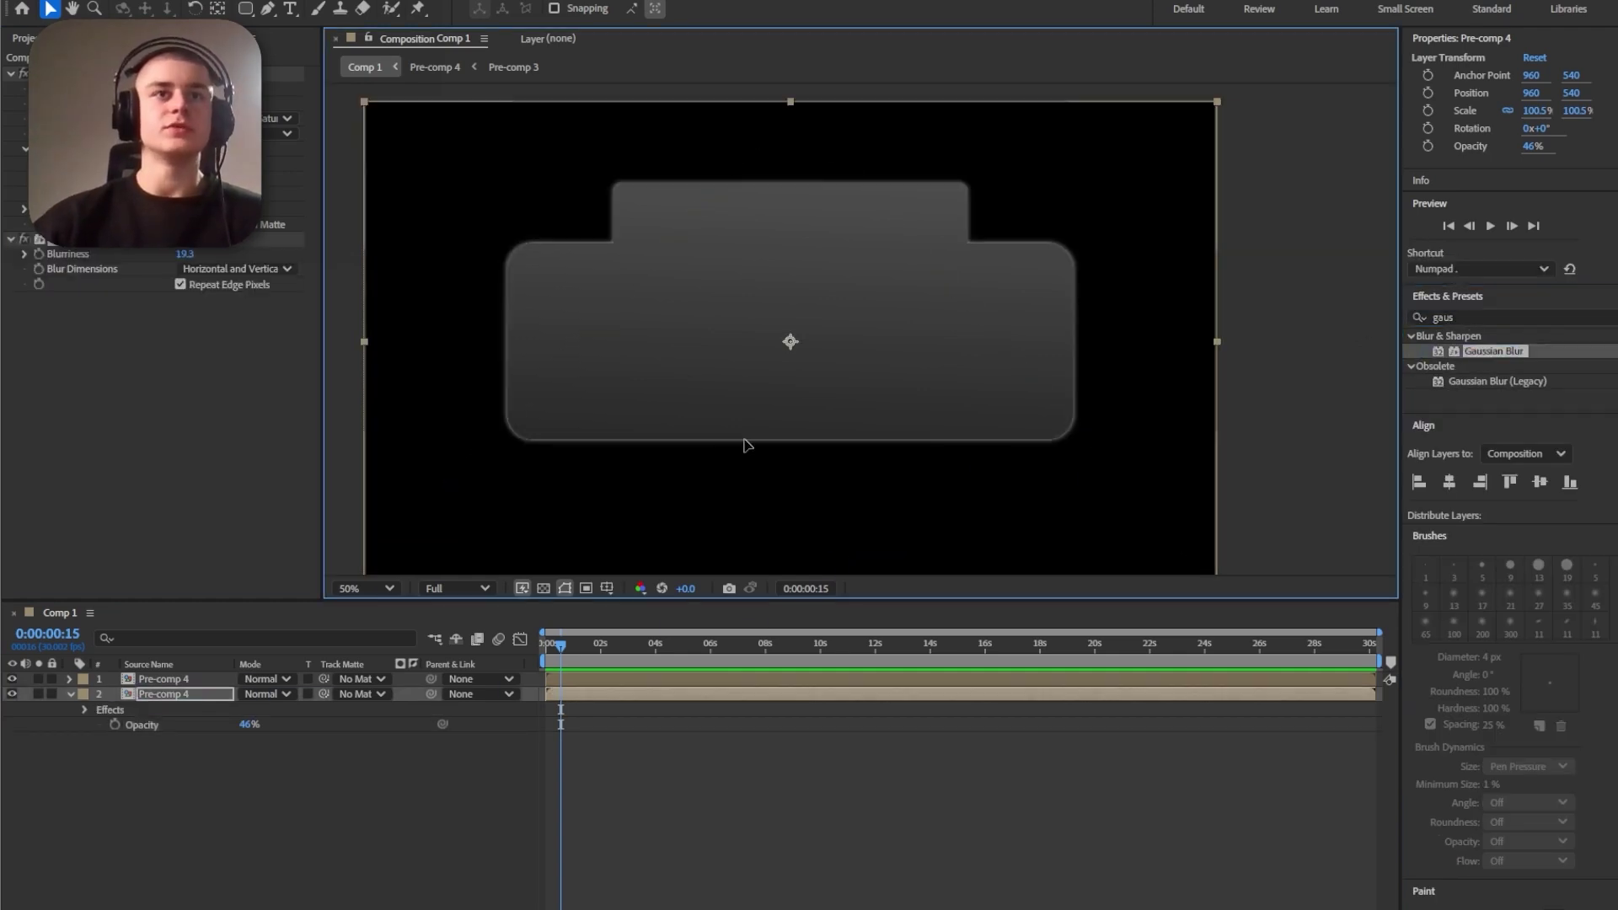
Nudge the blurred outline layer up and left to position 958, 536 and set its opacity to 64%
{"action": "left_click_drag", "start_coordinate": [744, 445], "coordinate": [743, 443]}
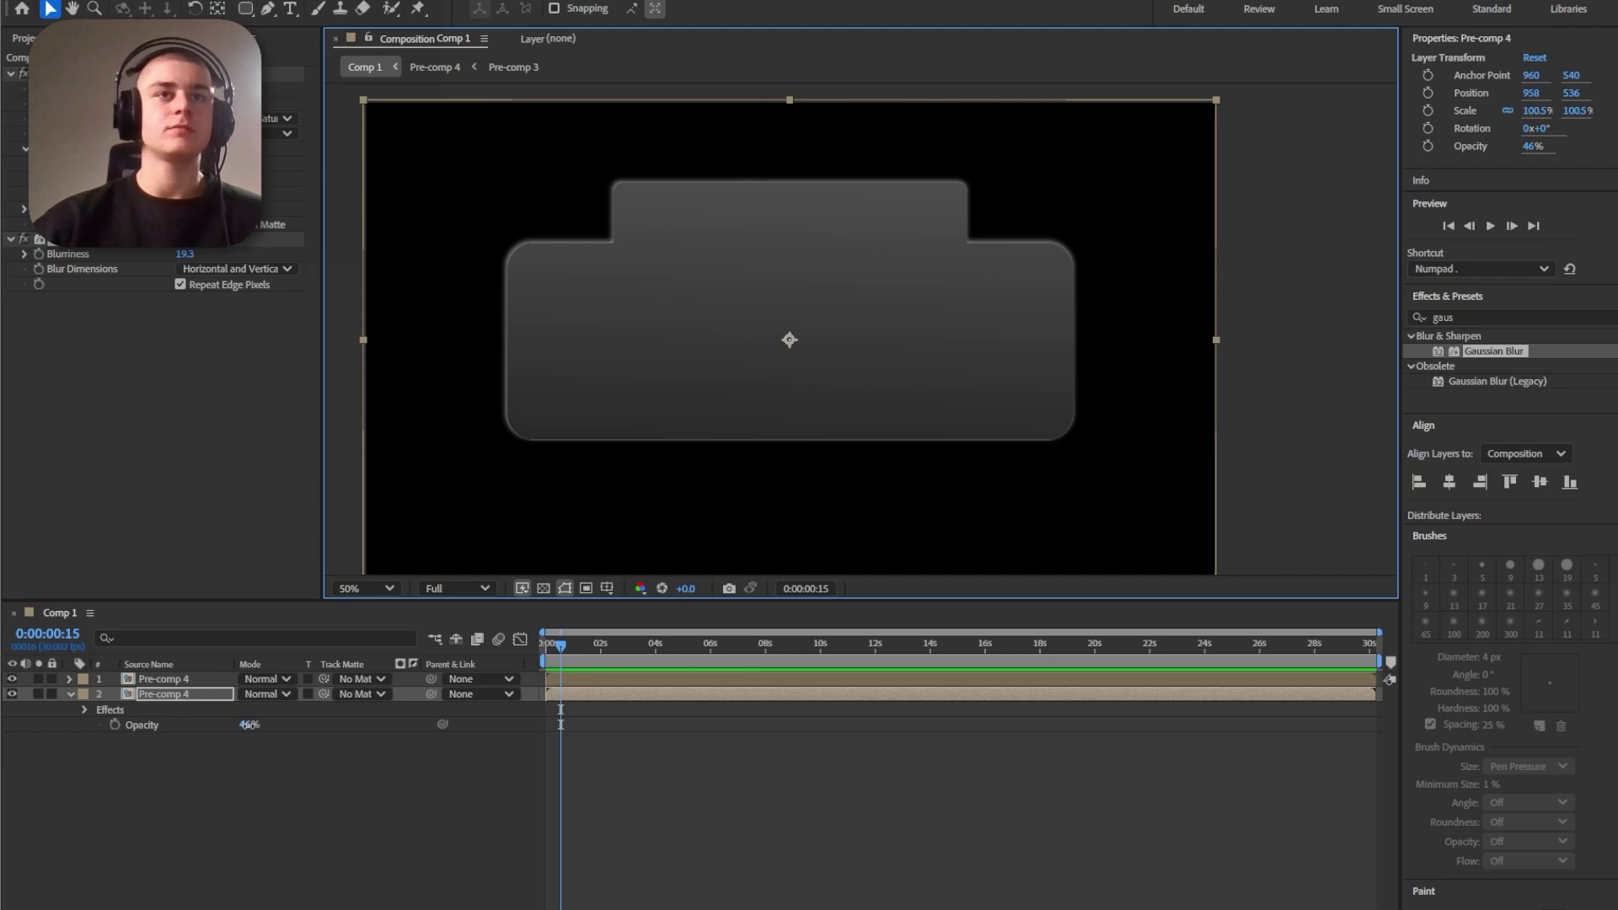
{"action": "left_click_drag", "start_coordinate": [249, 724], "coordinate": [263, 725]}
Pre-compose the outline layer, leaving its attributes in Comp 1, and hide its lower-right part with an inverted rounded-rectangle mask
{"action": "key", "text": "ctrl+shift+c"}
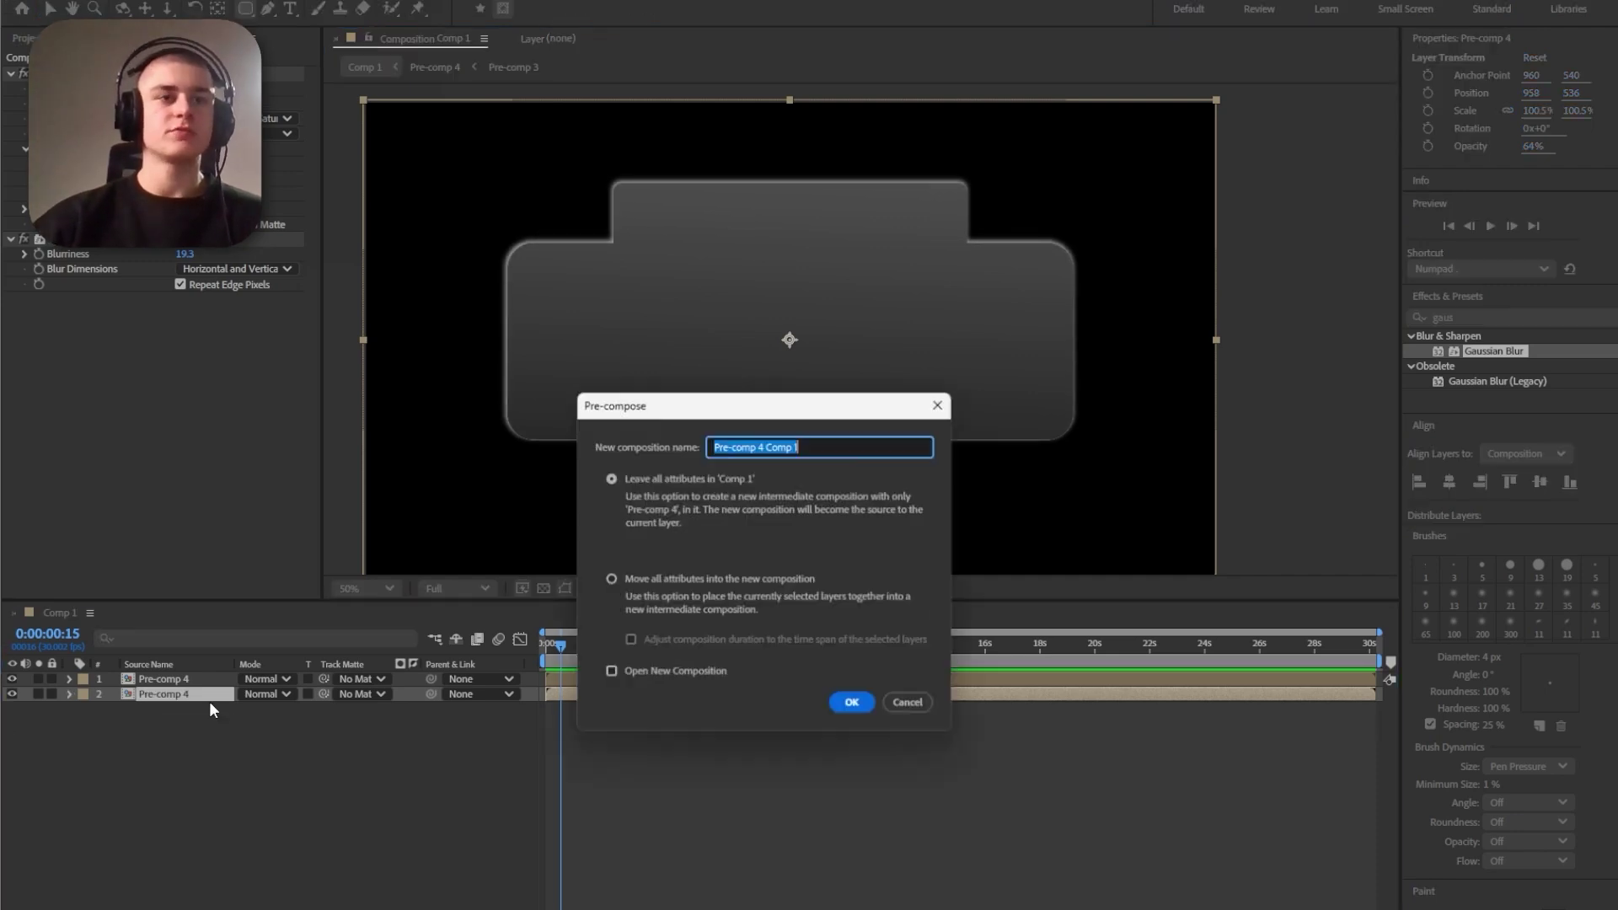
{"action": "key", "text": "Return"}
{"action": "key", "text": "q"}
{"action": "left_click_drag", "start_coordinate": [573, 295], "coordinate": [1141, 482]}
{"action": "left_click", "coordinate": [305, 724]}
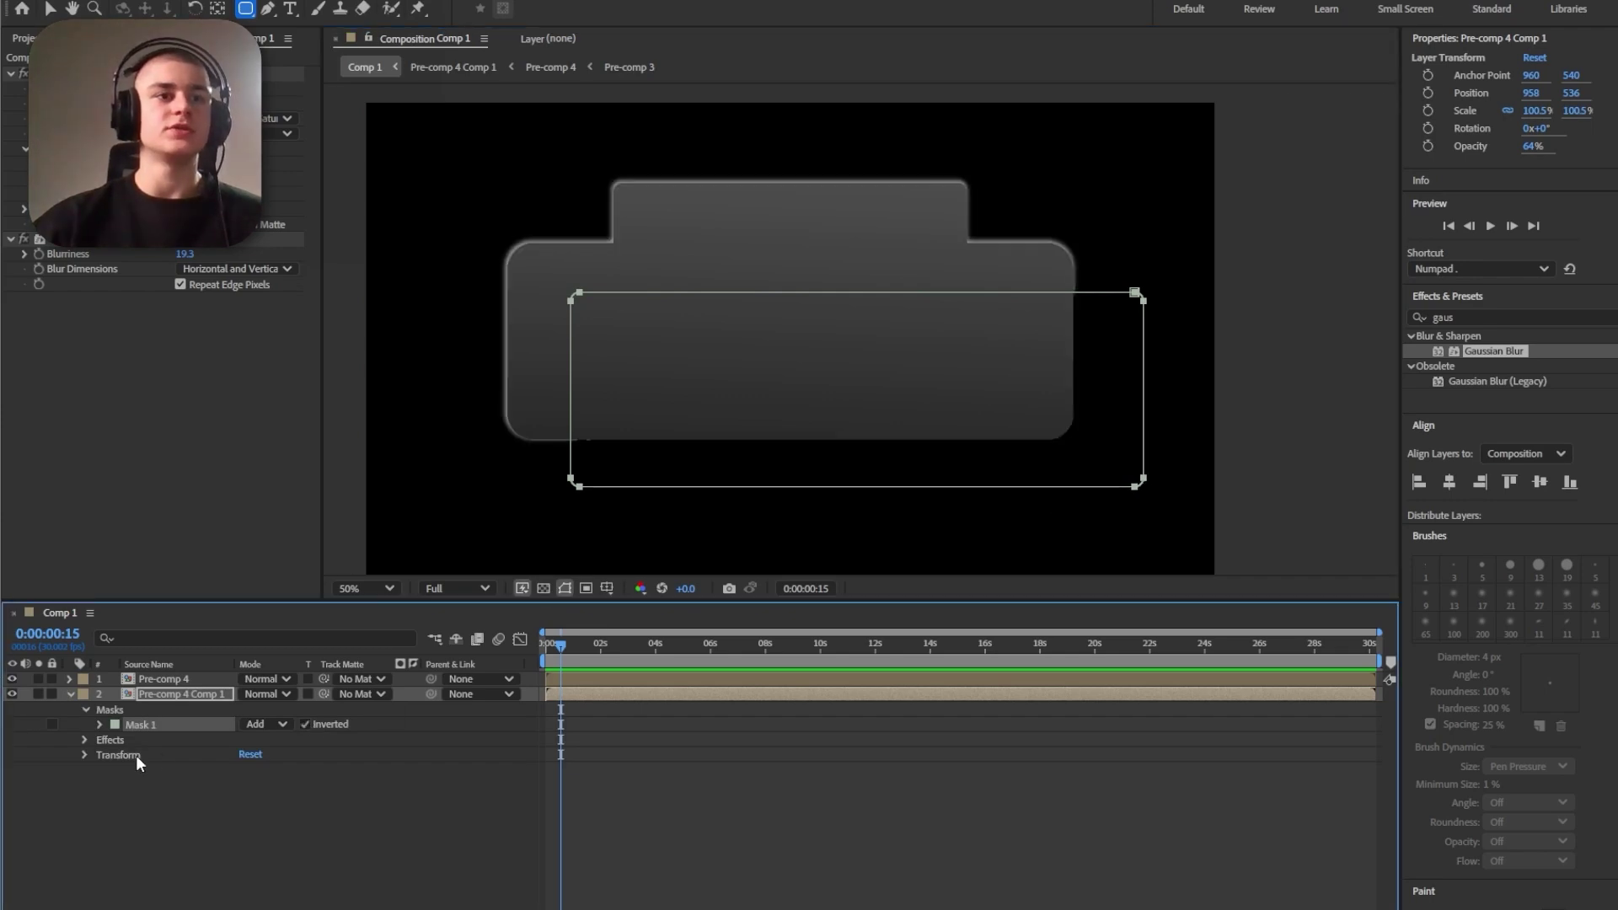
{"action": "left_click", "coordinate": [86, 739]}
{"action": "left_click", "coordinate": [100, 724]}
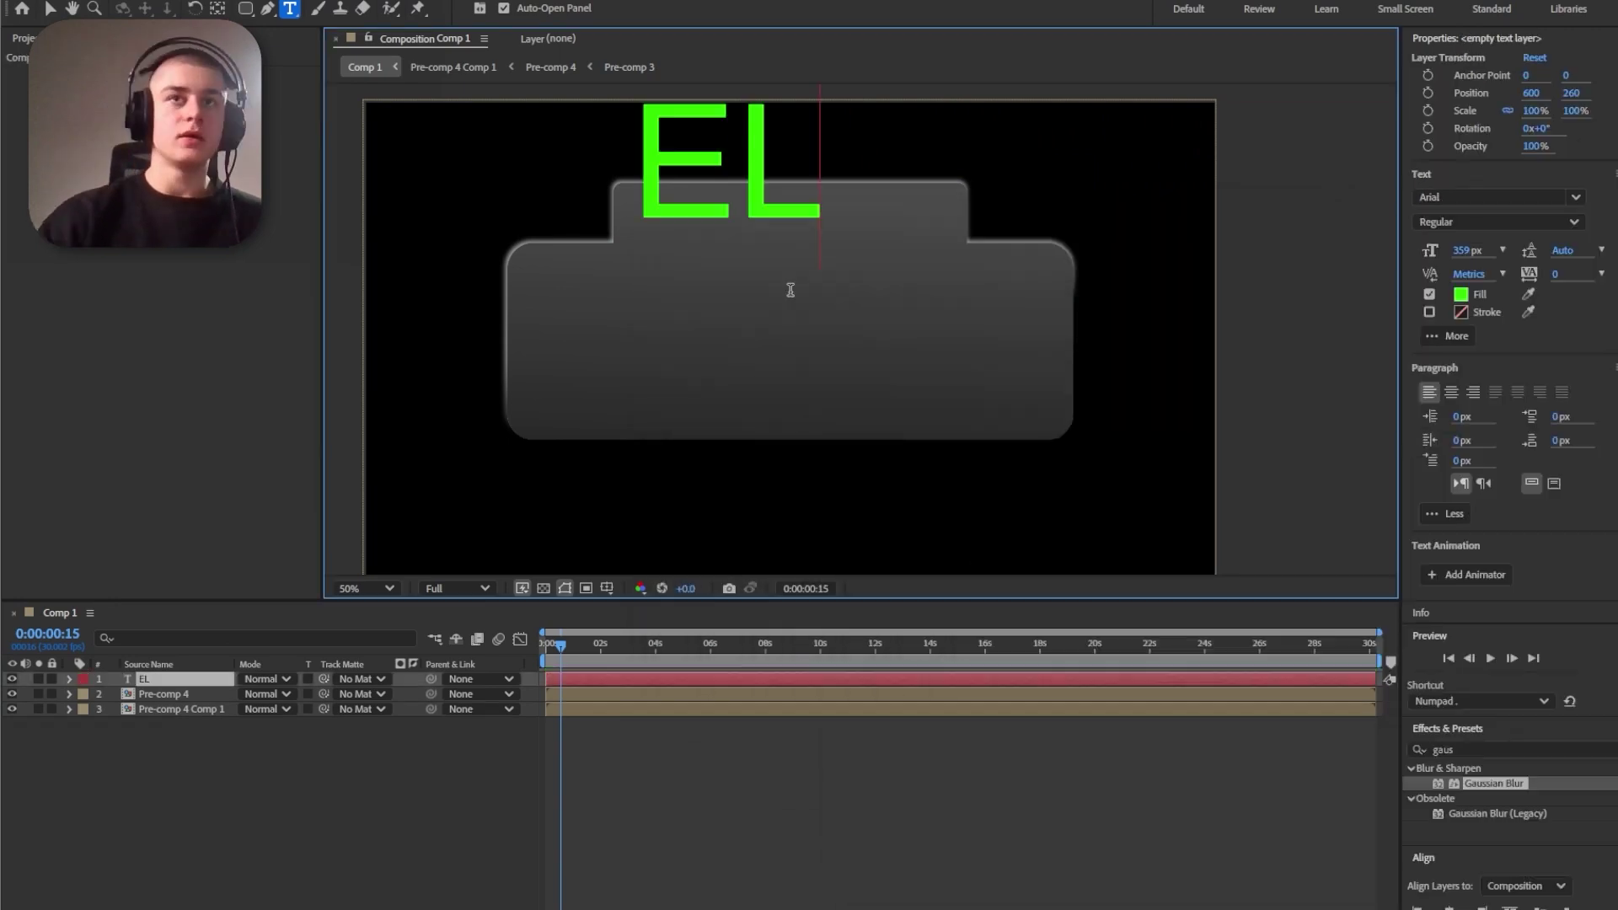
Write the title ELIMINATION, reduce it to 162 px, and place it over the panel's top tab
{"action": "type", "text": "IMINATI"}
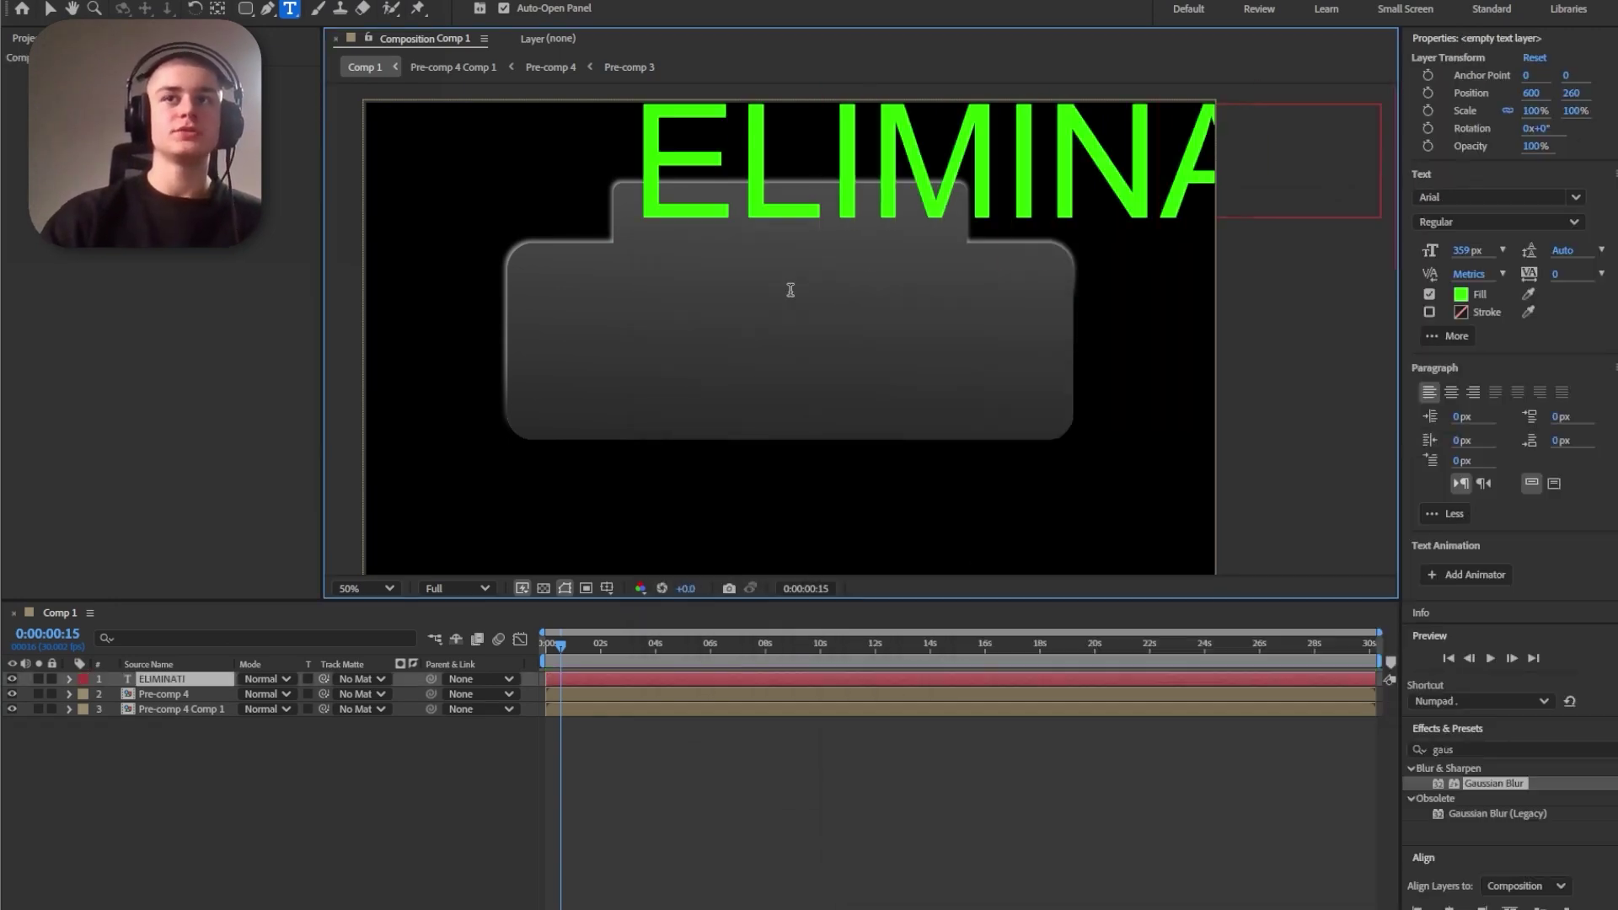
{"action": "type", "text": "ON"}
{"action": "key", "text": "ctrl+a"}
{"action": "left_click_drag", "start_coordinate": [1466, 251], "coordinate": [1327, 262]}
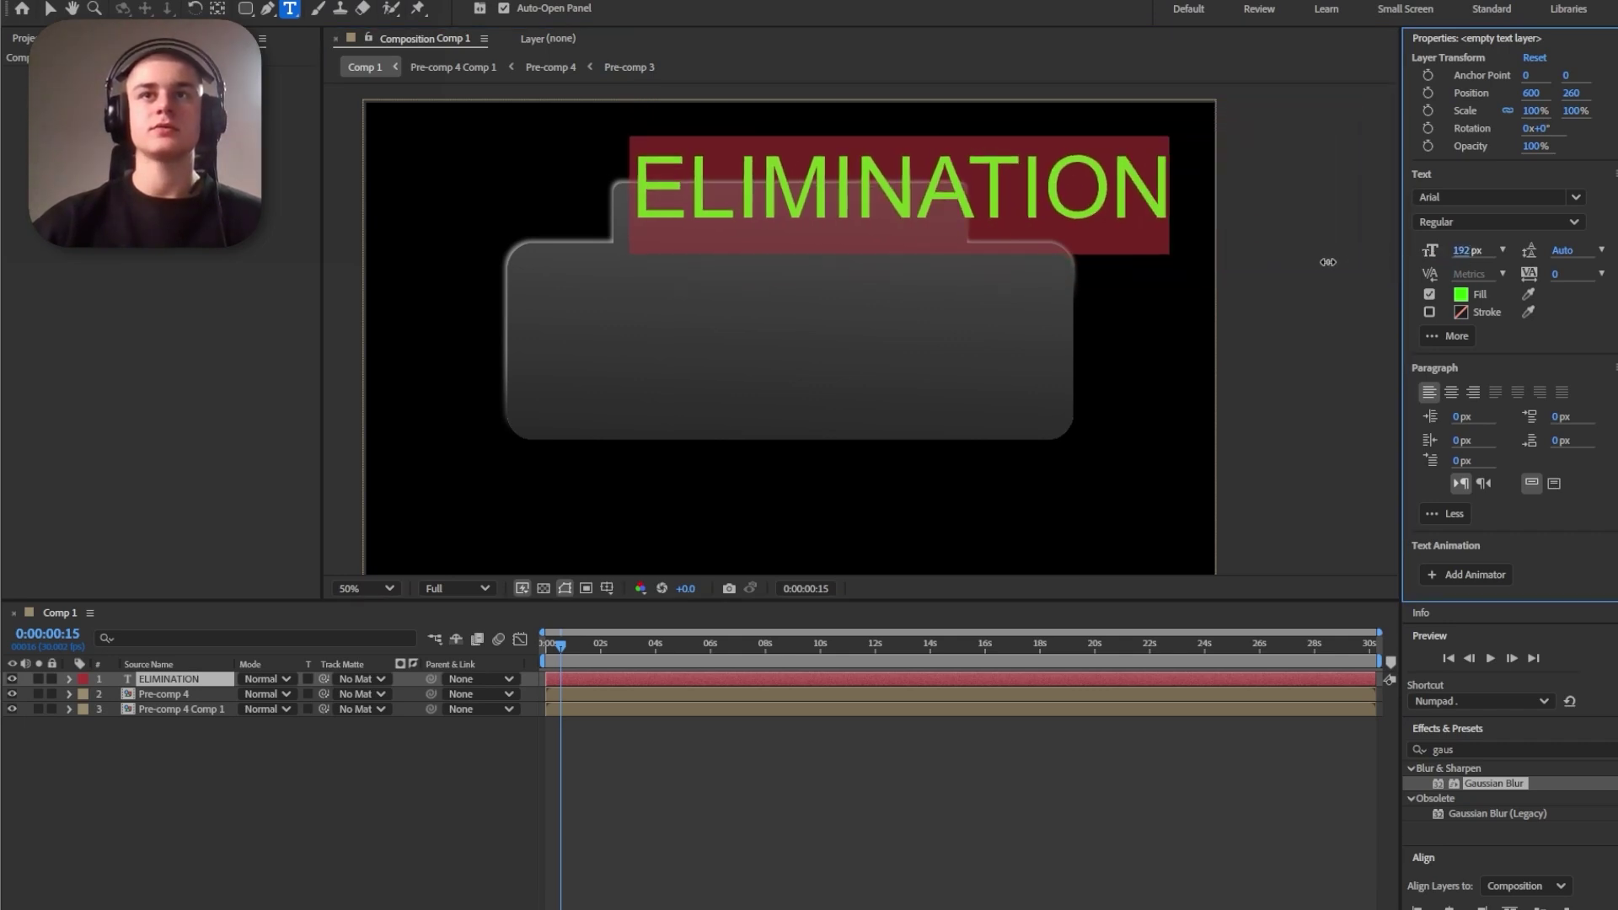
{"action": "left_click_drag", "start_coordinate": [809, 195], "coordinate": [771, 219]}
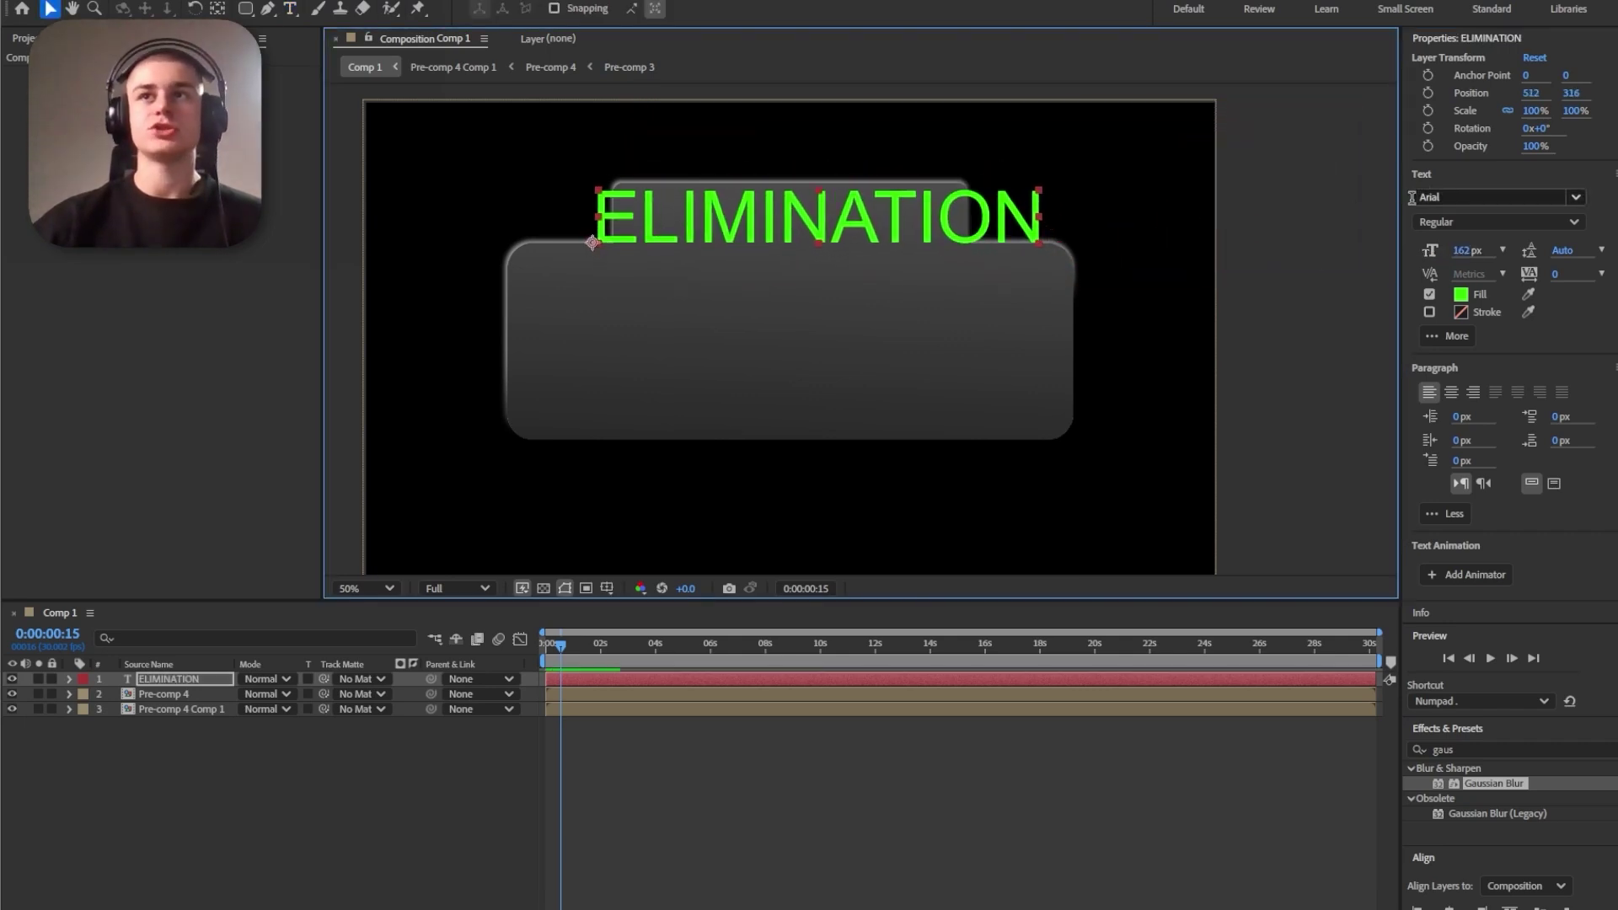
Style the ELIMINATION title as 106 px Tahoma Bold with a red fill, fitted inside the top tab
{"action": "left_click", "coordinate": [1460, 197]}
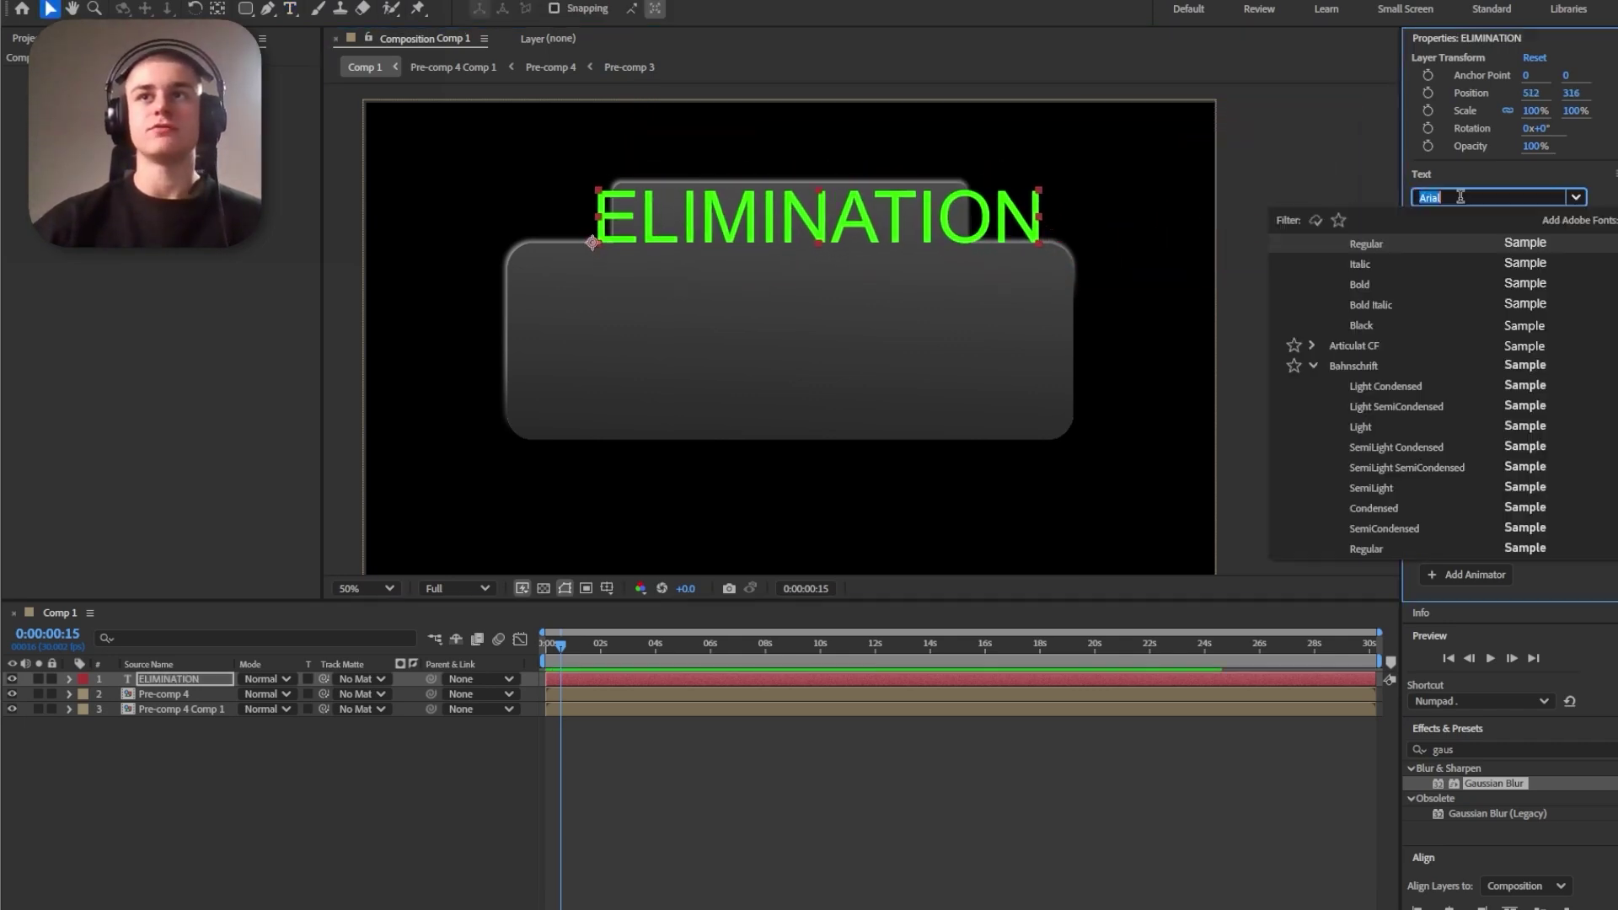
{"action": "type", "text": "taho"}
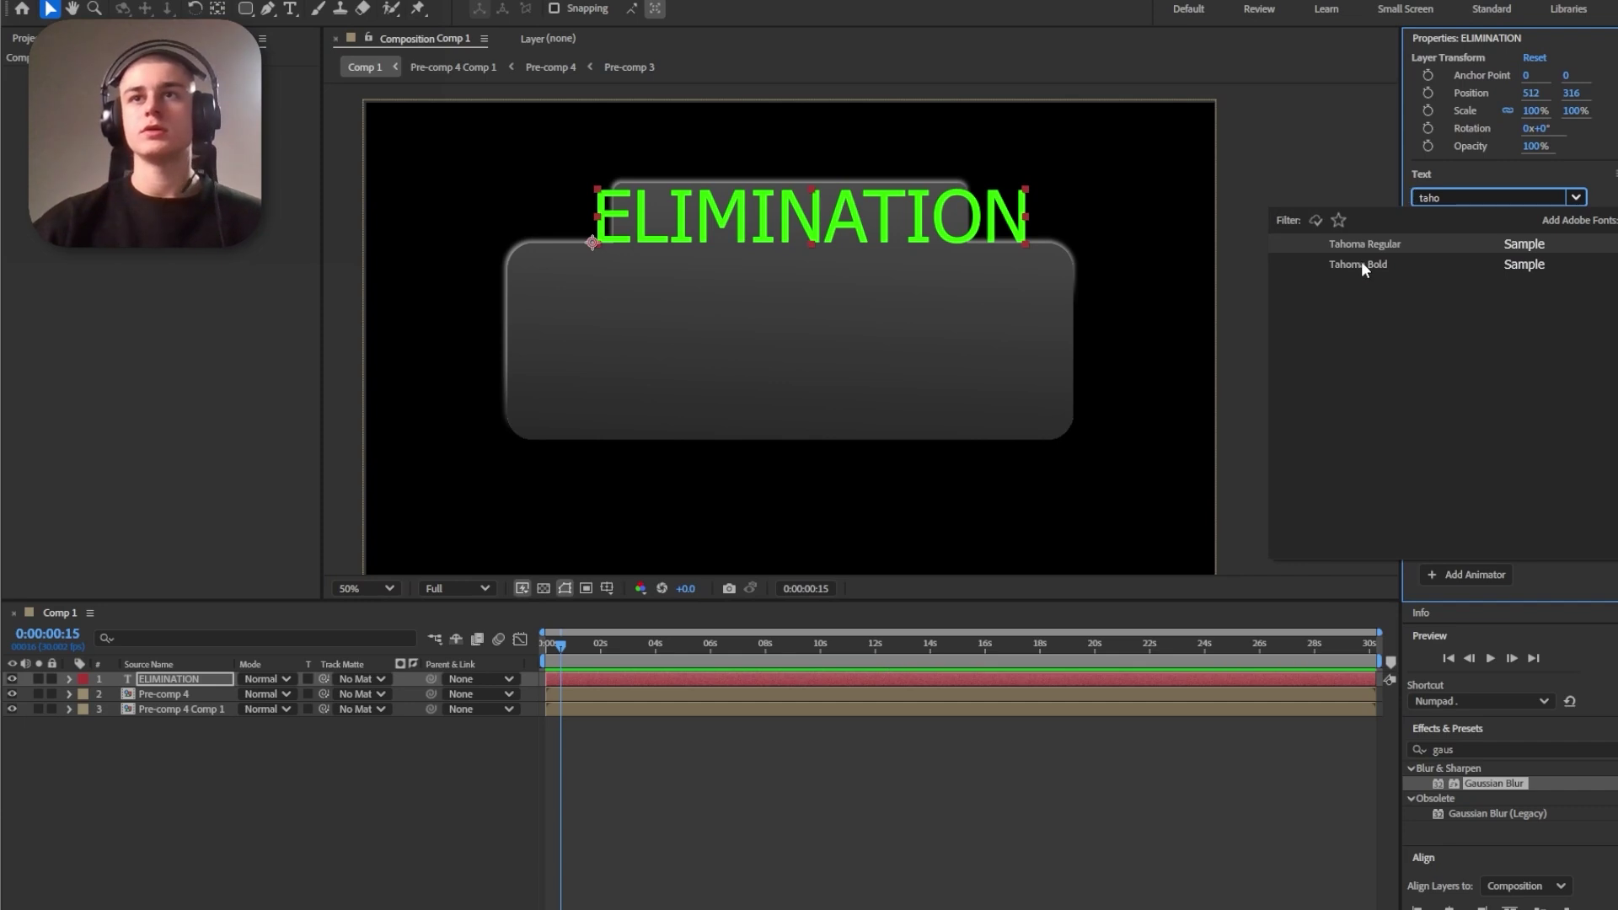
{"action": "left_click", "coordinate": [1362, 263]}
{"action": "left_click", "coordinate": [1460, 294]}
{"action": "left_click_drag", "start_coordinate": [289, 641], "coordinate": [284, 601]}
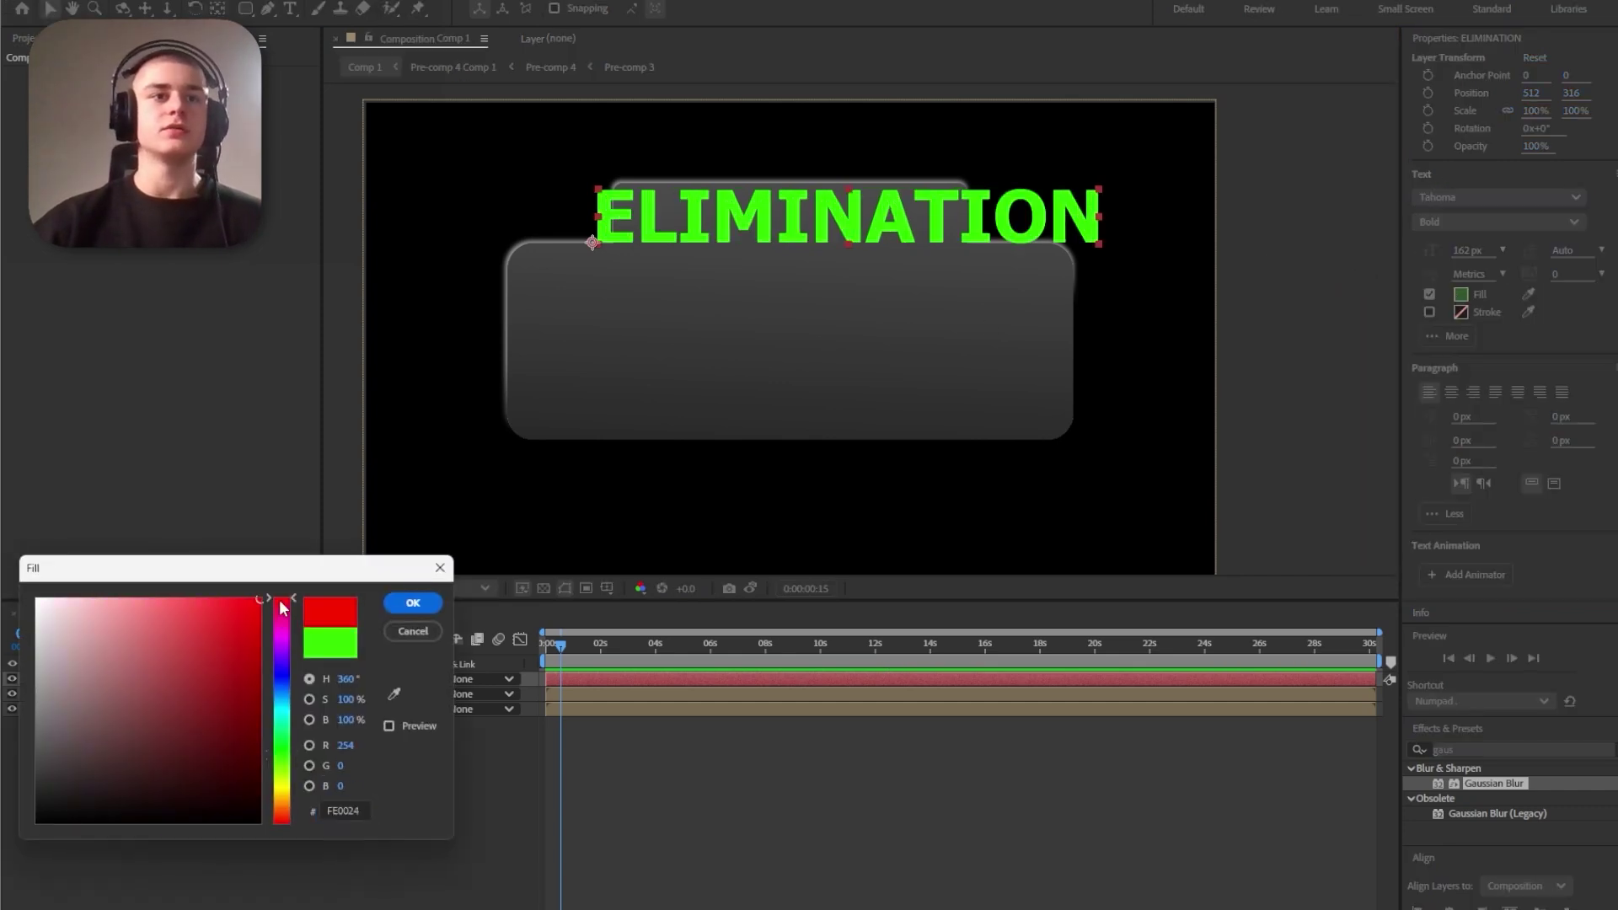
{"action": "left_click", "coordinate": [413, 603]}
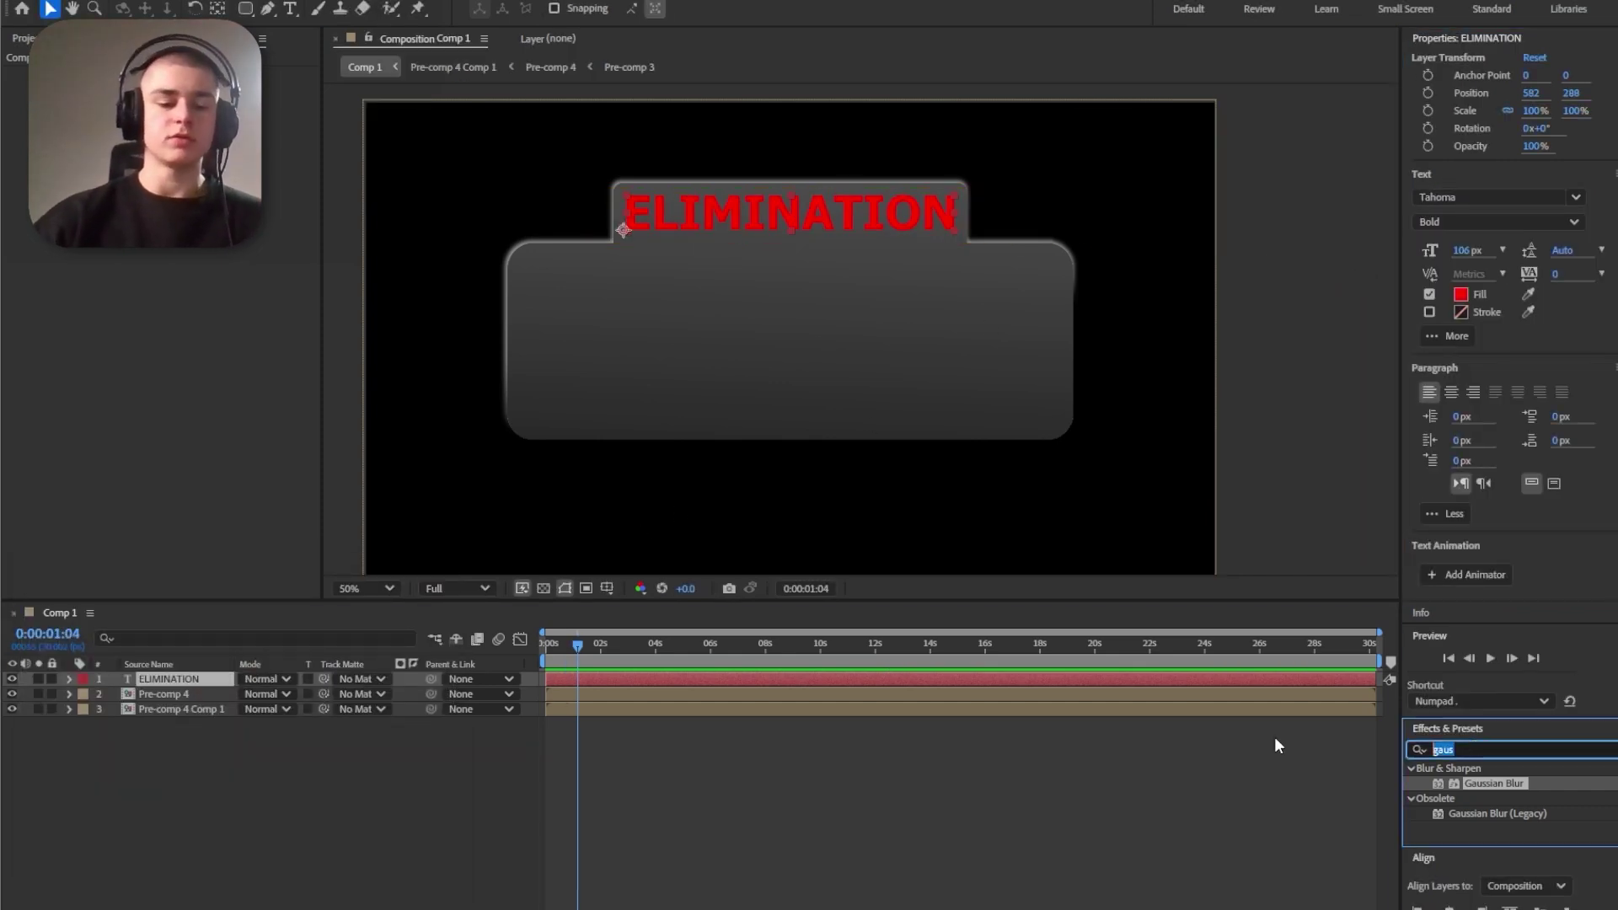
Add a Glow and a Drop Shadow with 55% opacity and 35 softness to the ELIMINATION title
{"action": "type", "text": "glow"}
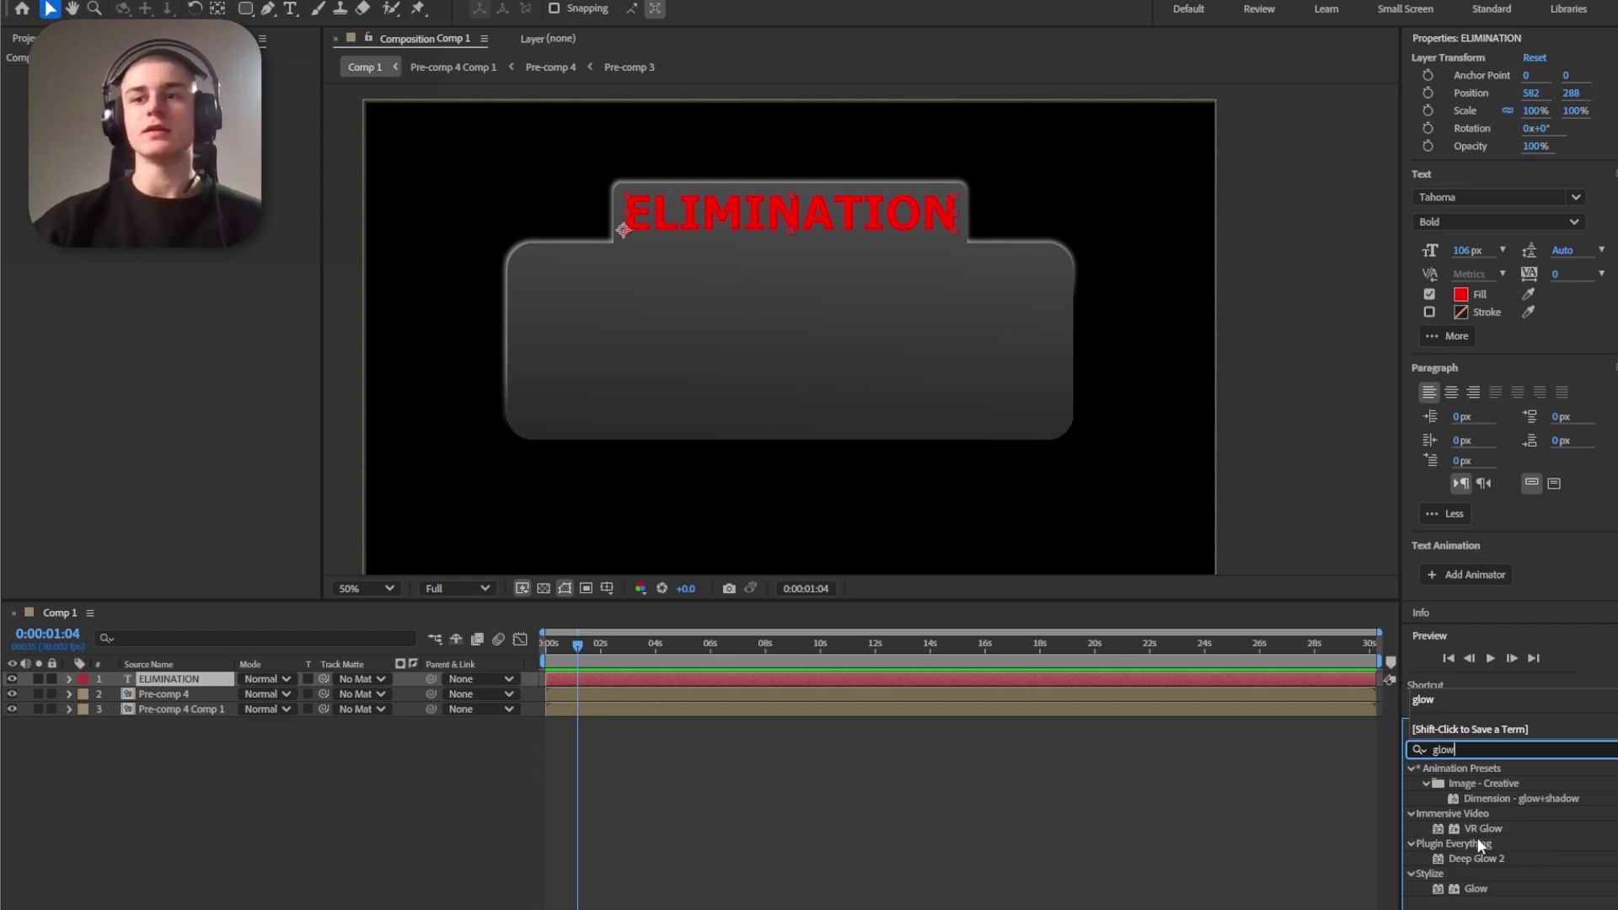
{"action": "left_click_drag", "start_coordinate": [1475, 889], "coordinate": [202, 685]}
{"action": "left_click", "coordinate": [1441, 749]}
{"action": "type", "text": "drop"}
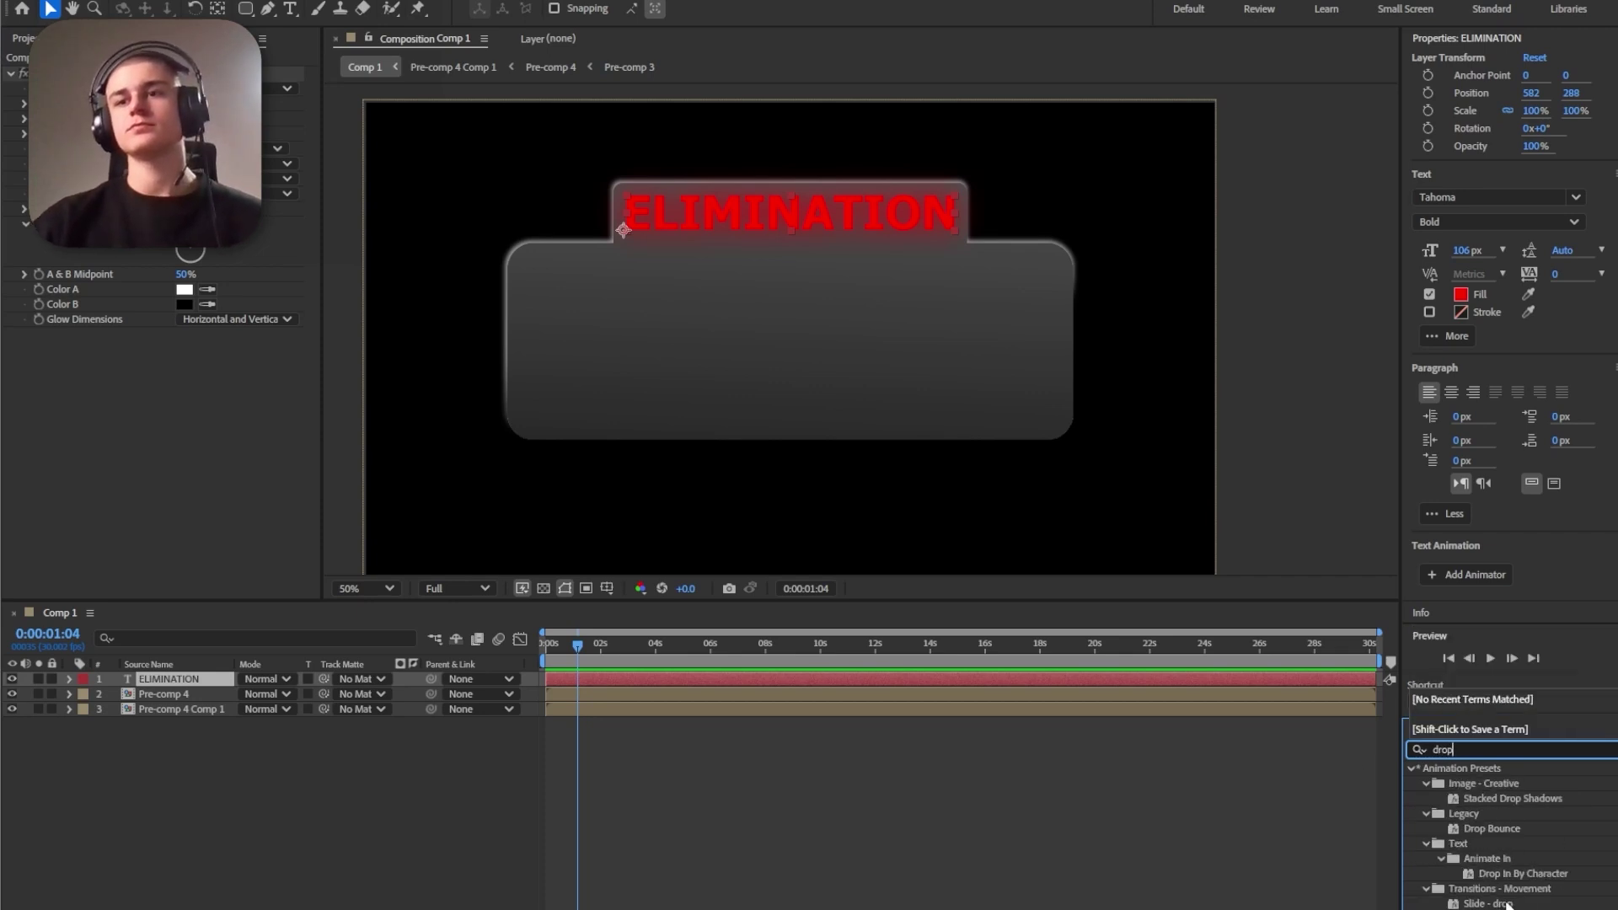
{"action": "scroll", "coordinate": [1507, 906], "scroll_direction": "down", "scroll_amount": 3}
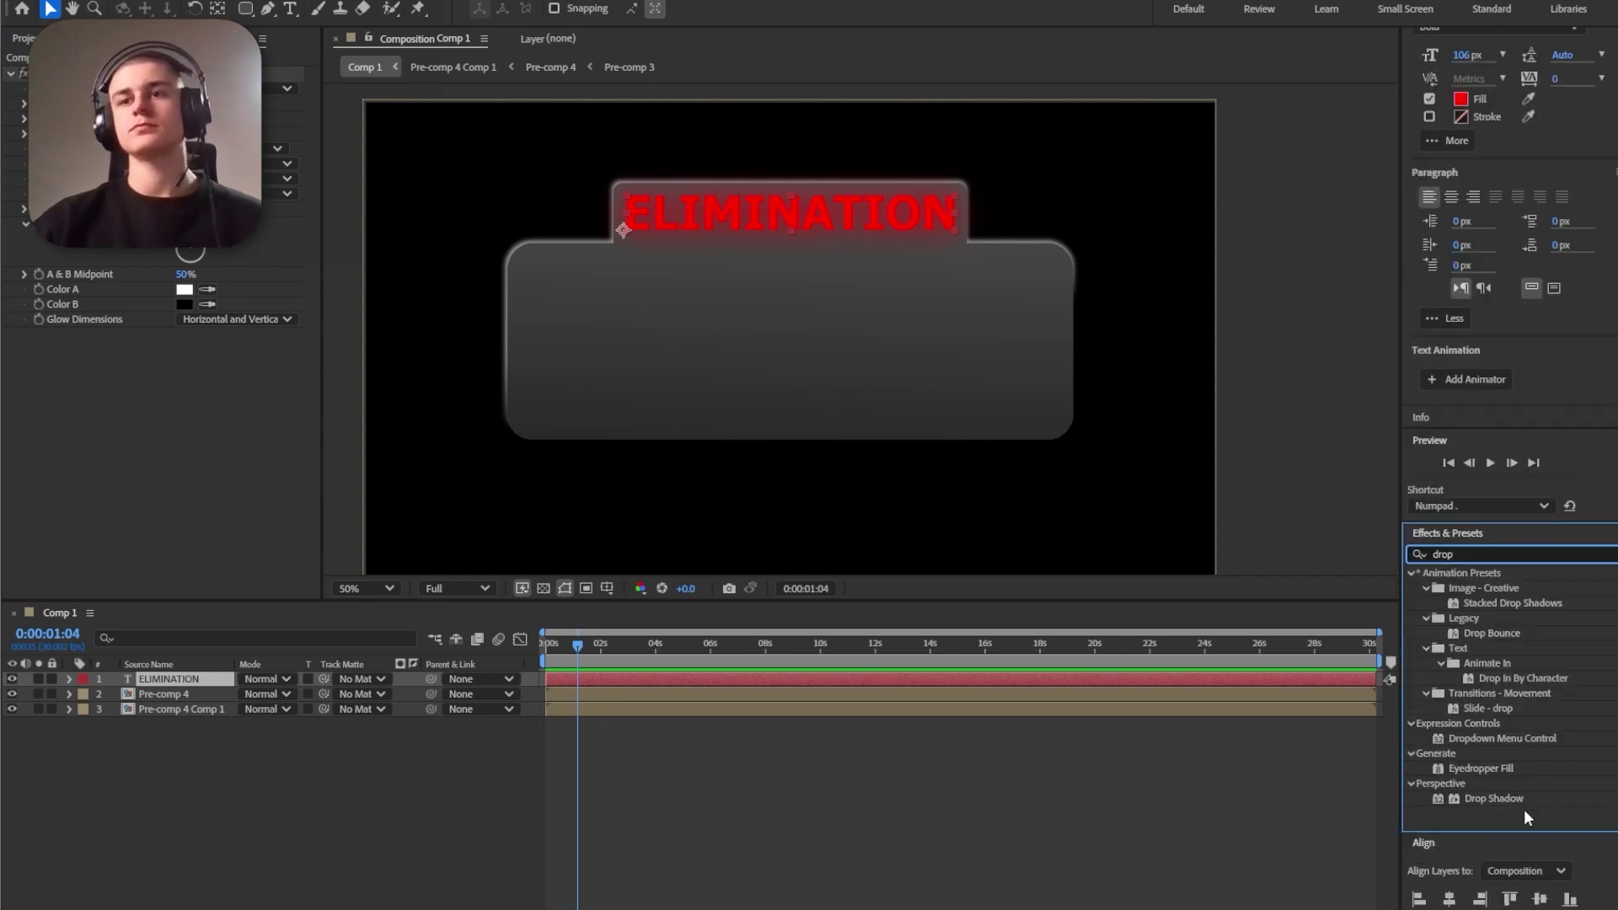
{"action": "left_click_drag", "start_coordinate": [1493, 798], "coordinate": [155, 382]}
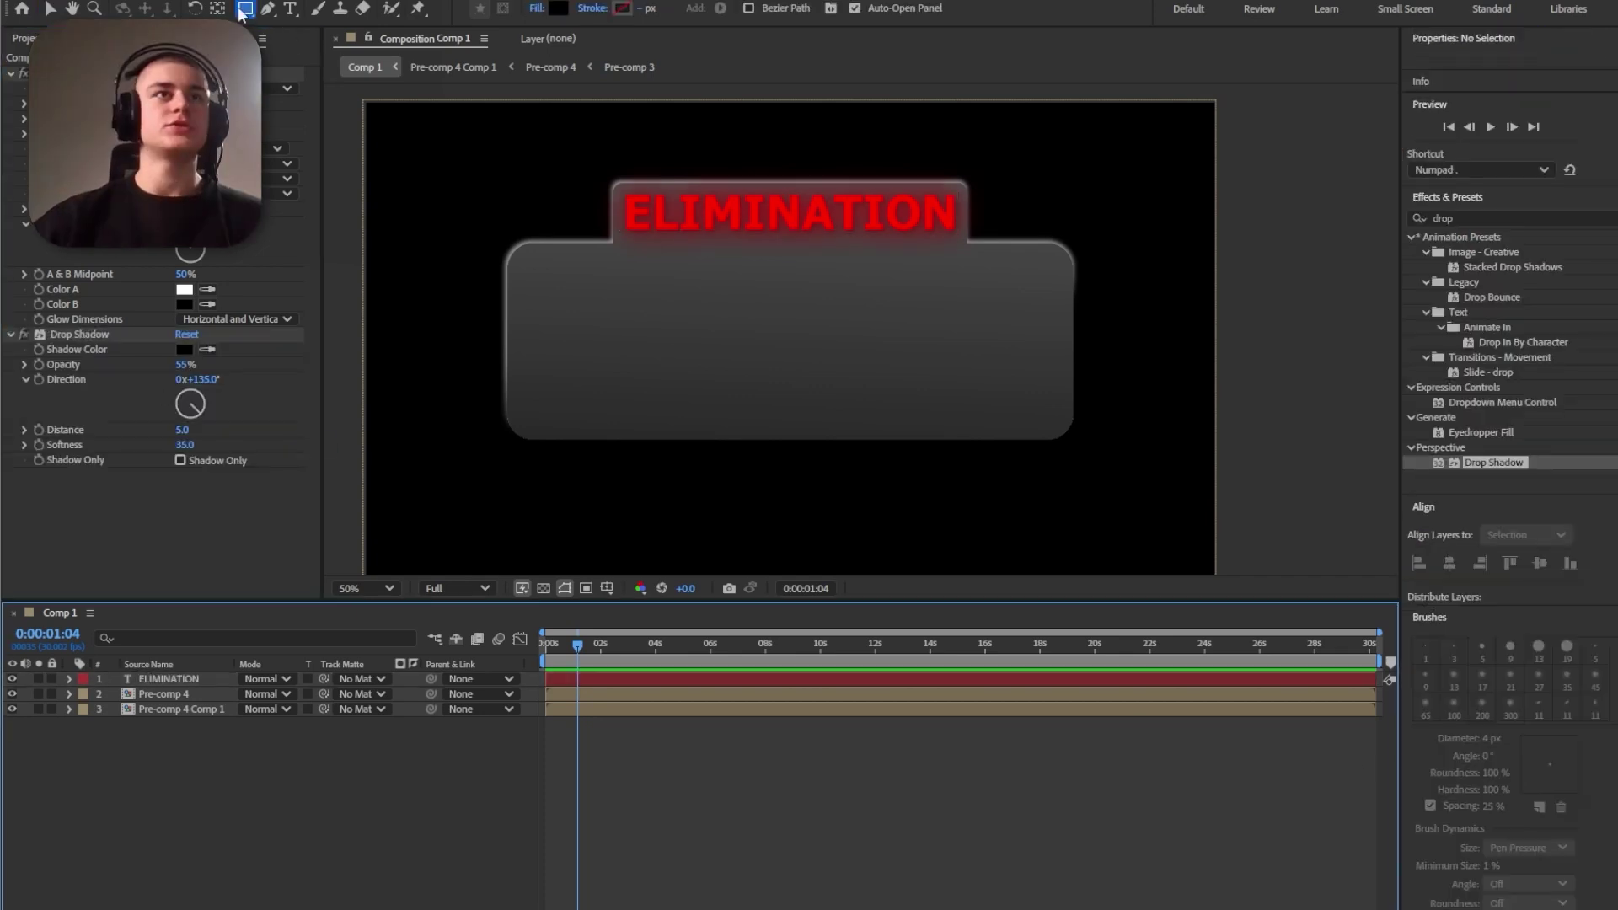
Draw a black rectangle with a grey A9A9A9 stroke across the full width of the panel's body, below the ELIMINATION tab
{"action": "left_click", "coordinate": [256, 10]}
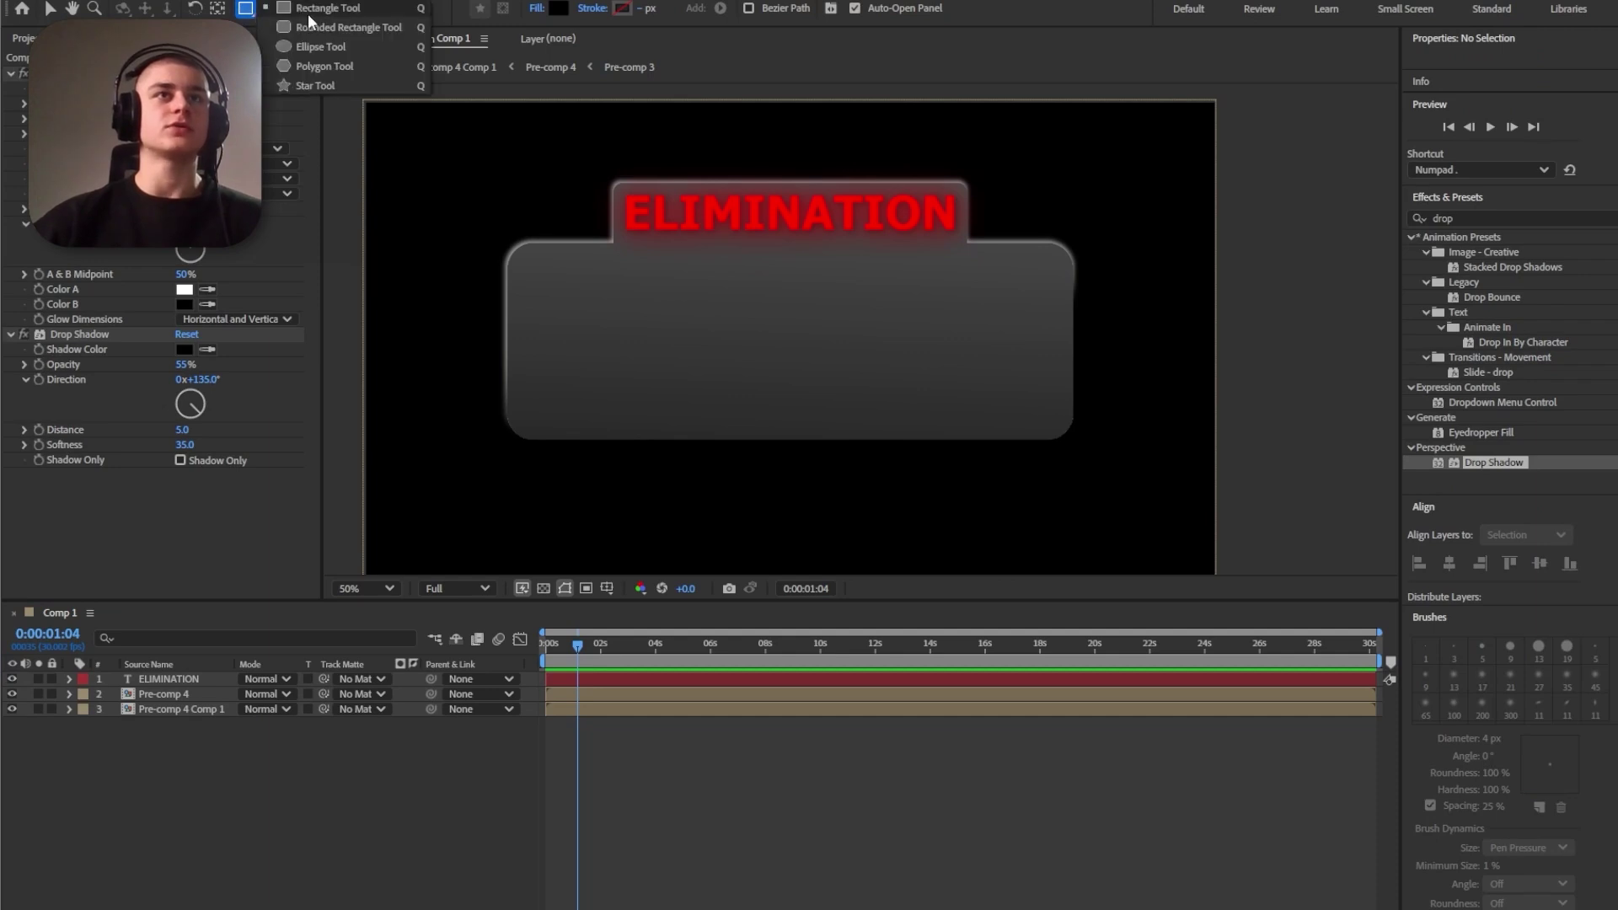
{"action": "left_click", "coordinate": [621, 11]}
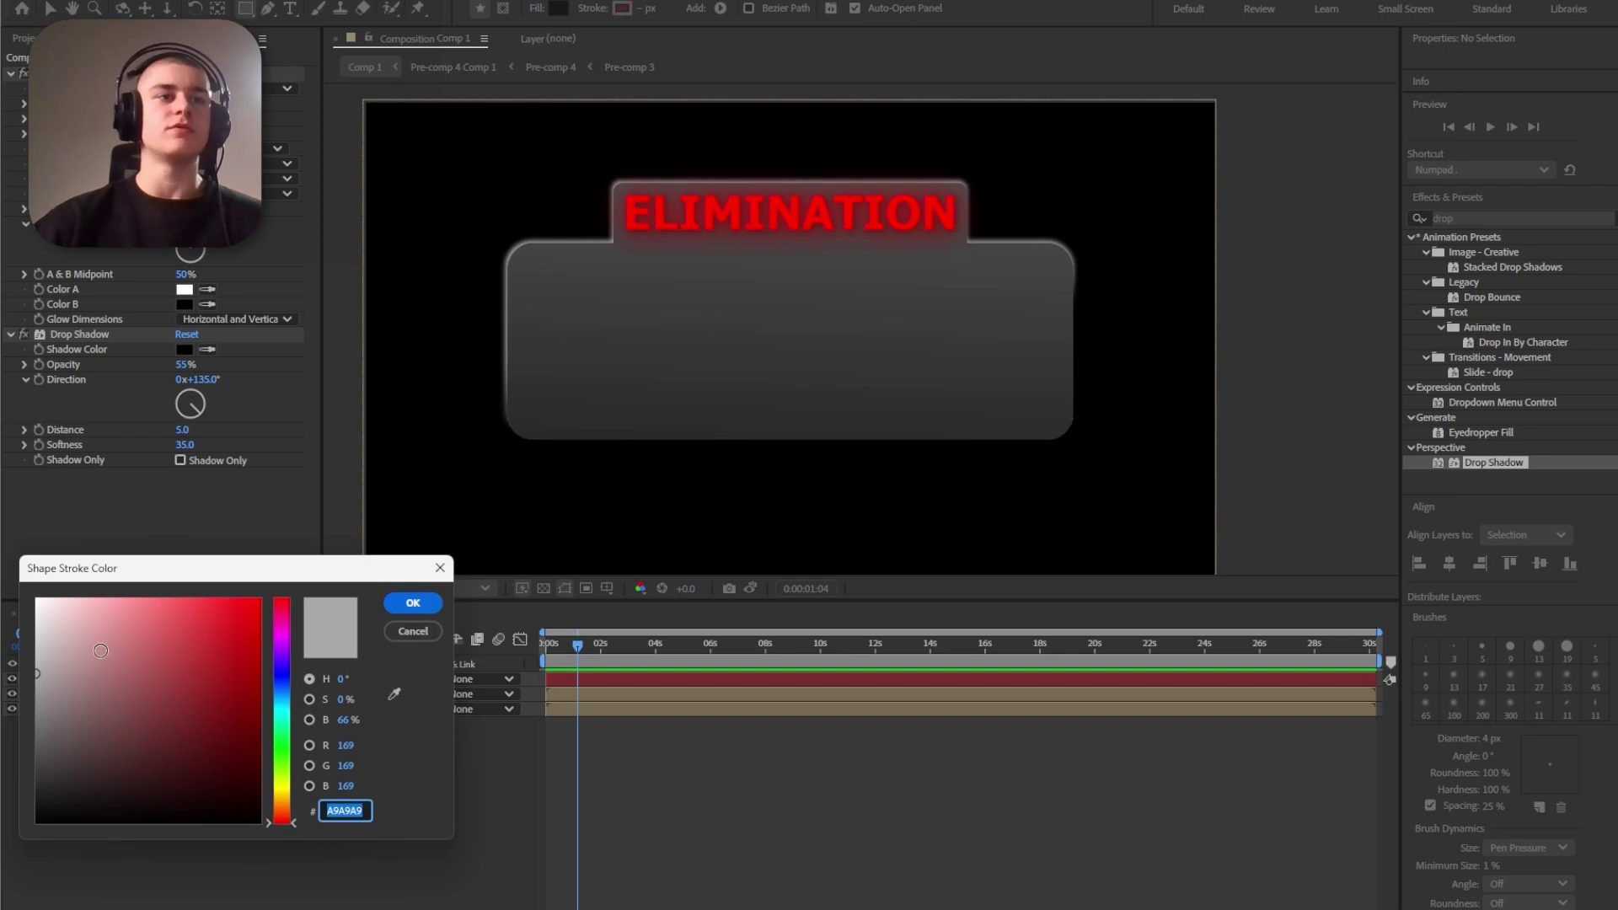
{"action": "left_click", "coordinate": [404, 603]}
{"action": "left_click", "coordinate": [506, 273]}
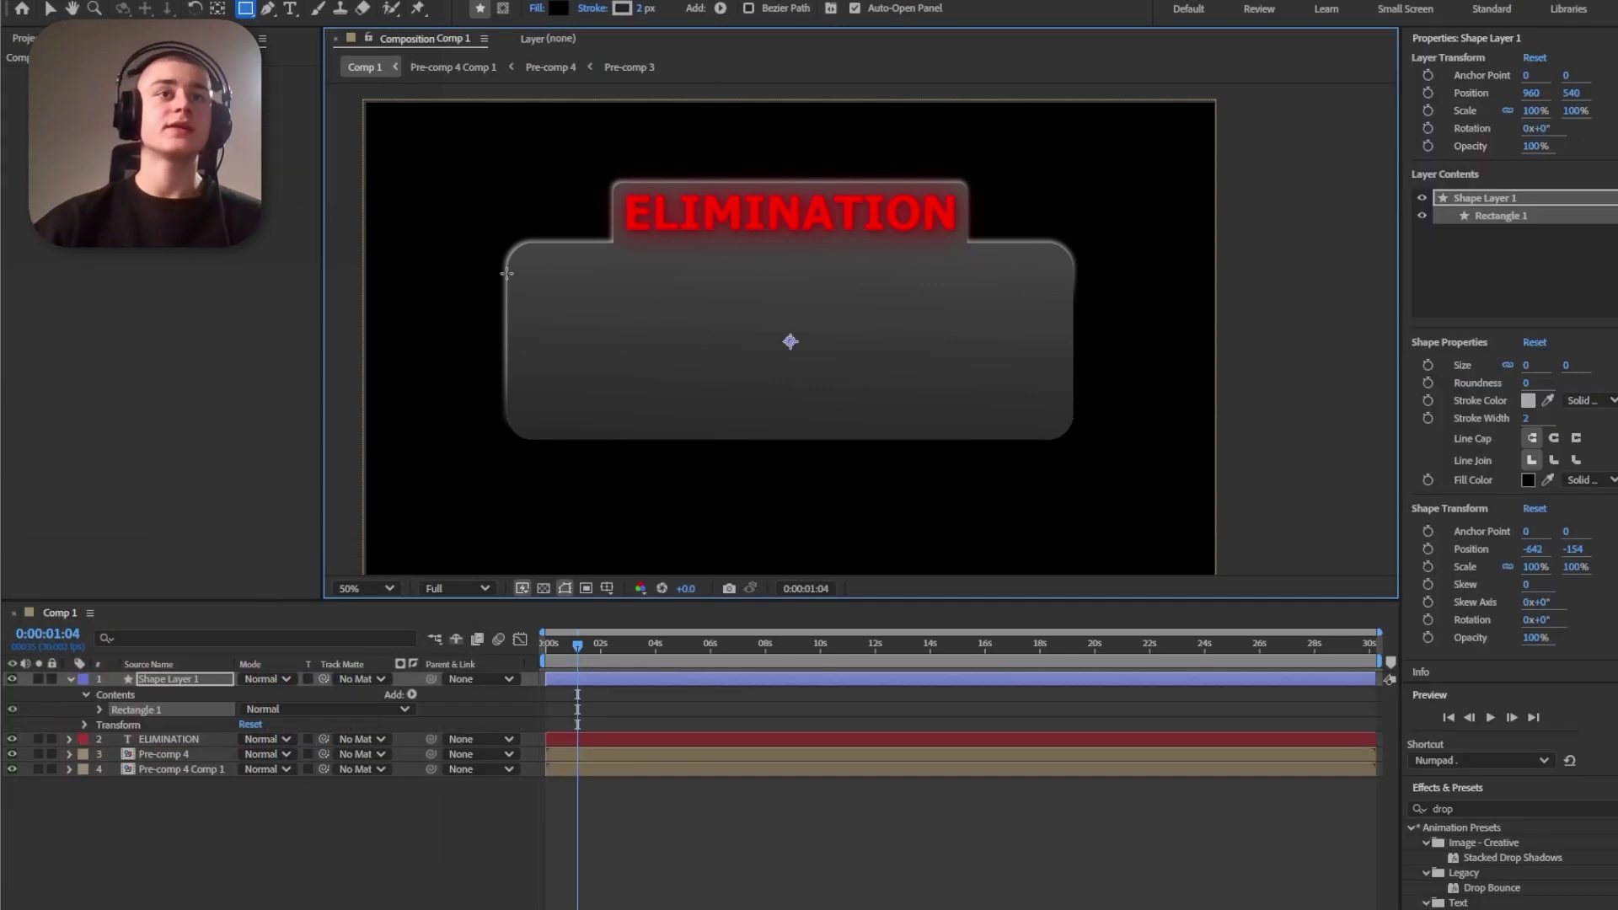
{"action": "left_click_drag", "start_coordinate": [507, 279], "coordinate": [1056, 406]}
{"action": "left_click", "coordinate": [442, 827]}
Add the text 00:00 in the DS-Digital font and enlarge it to fill the black rectangle
{"action": "key", "text": "ctrl+t"}
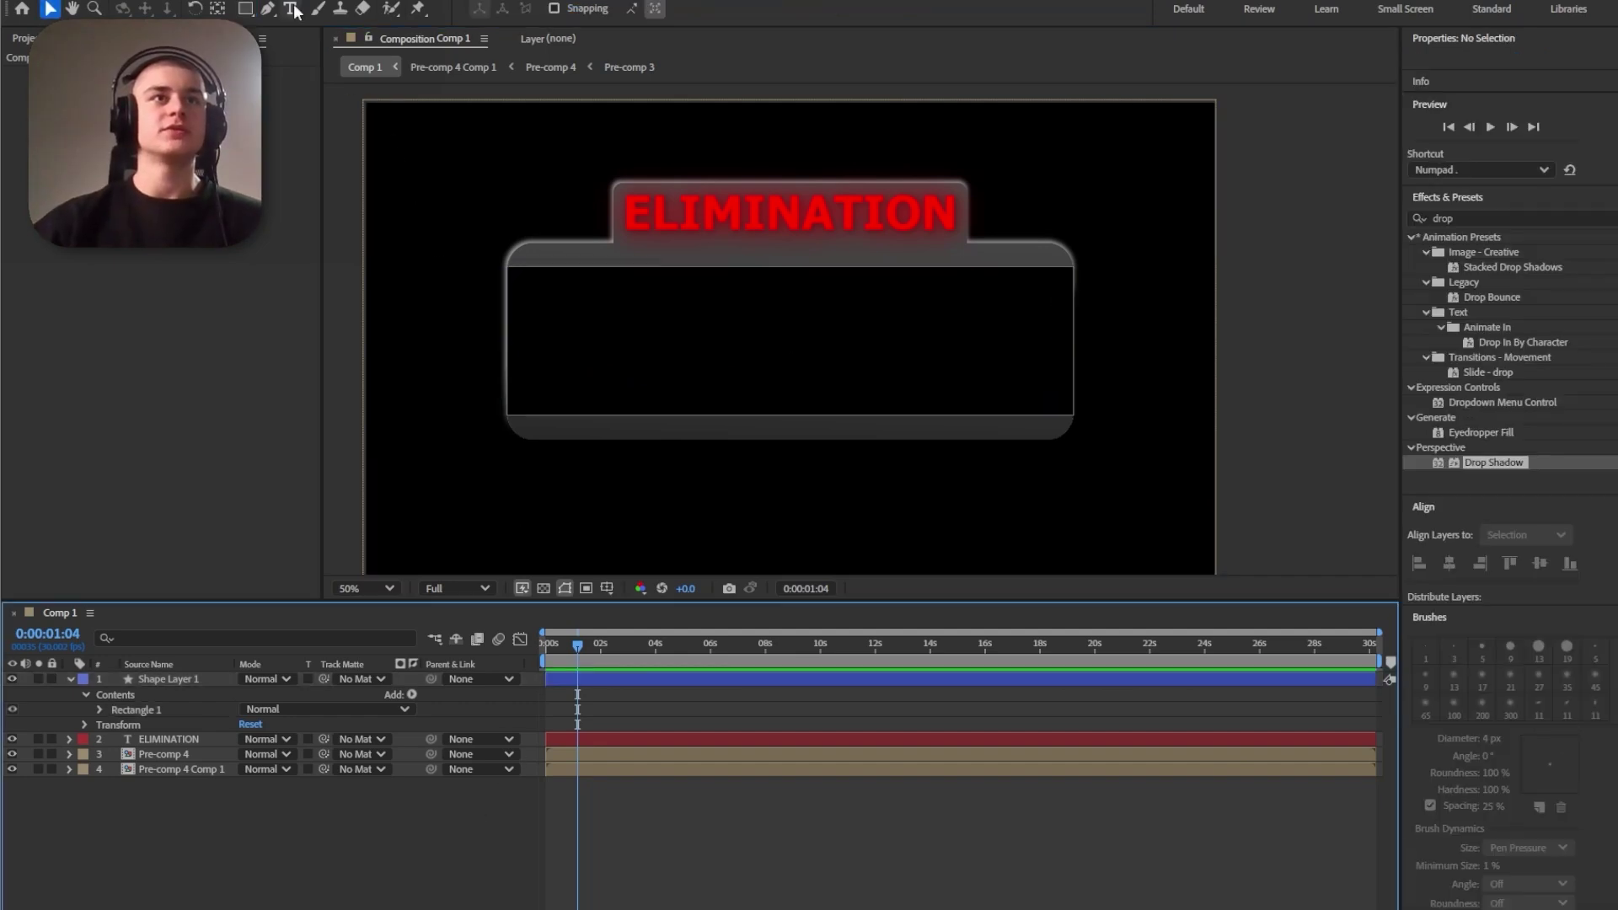
{"action": "left_click", "coordinate": [596, 380]}
{"action": "type", "text": "00:"}
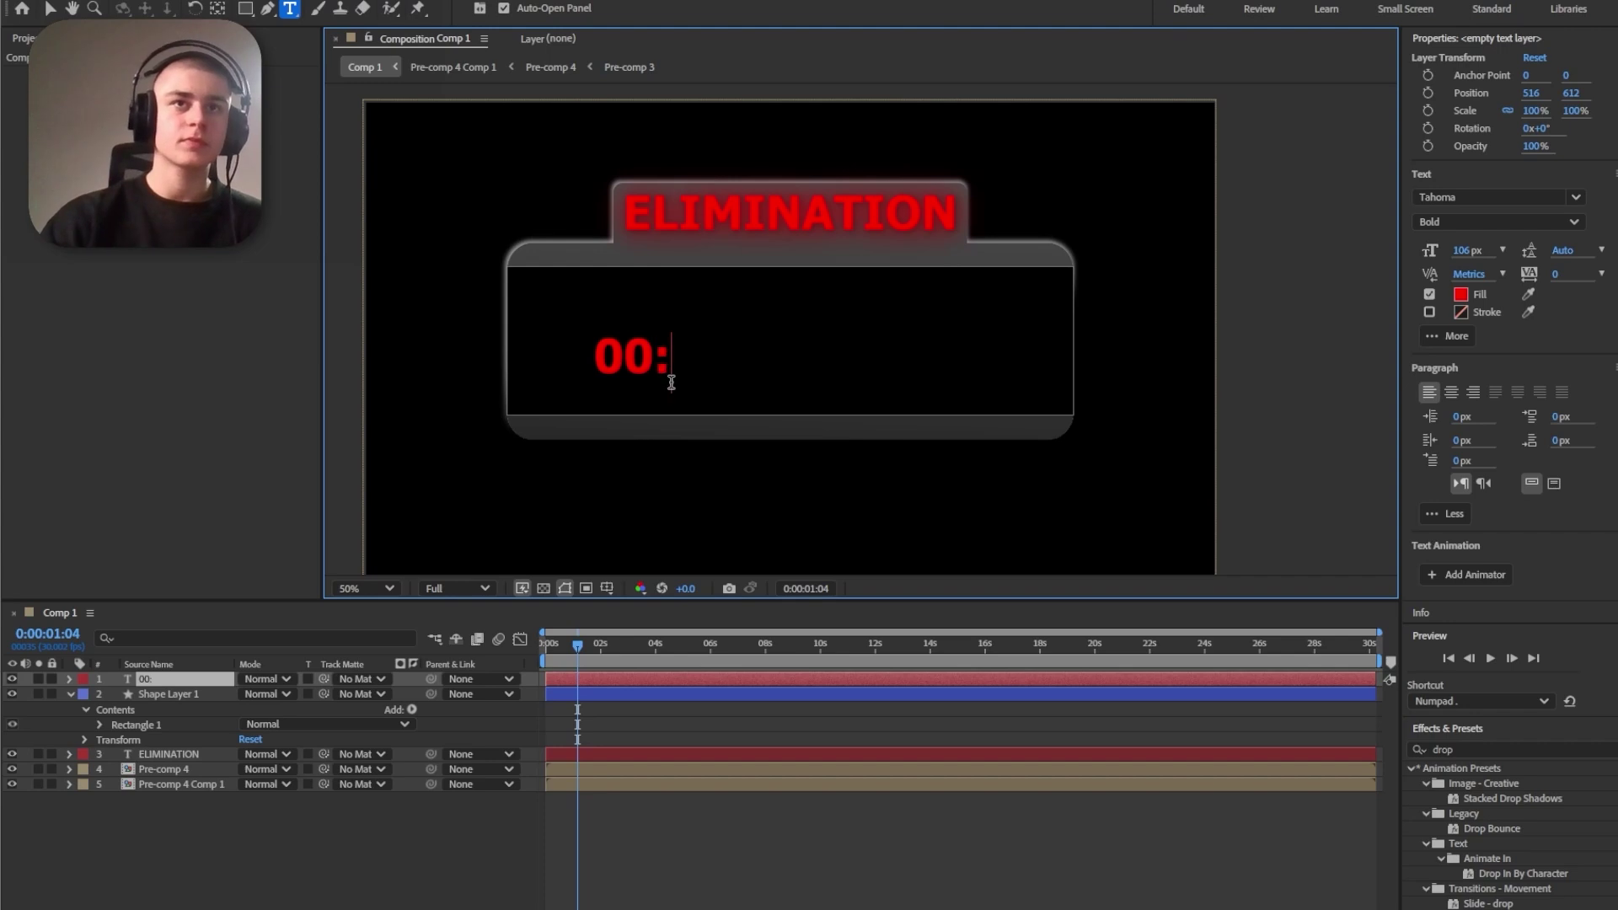
{"action": "type", "text": "00"}
{"action": "key", "text": "ctrl+a"}
{"action": "left_click", "coordinate": [1446, 198]}
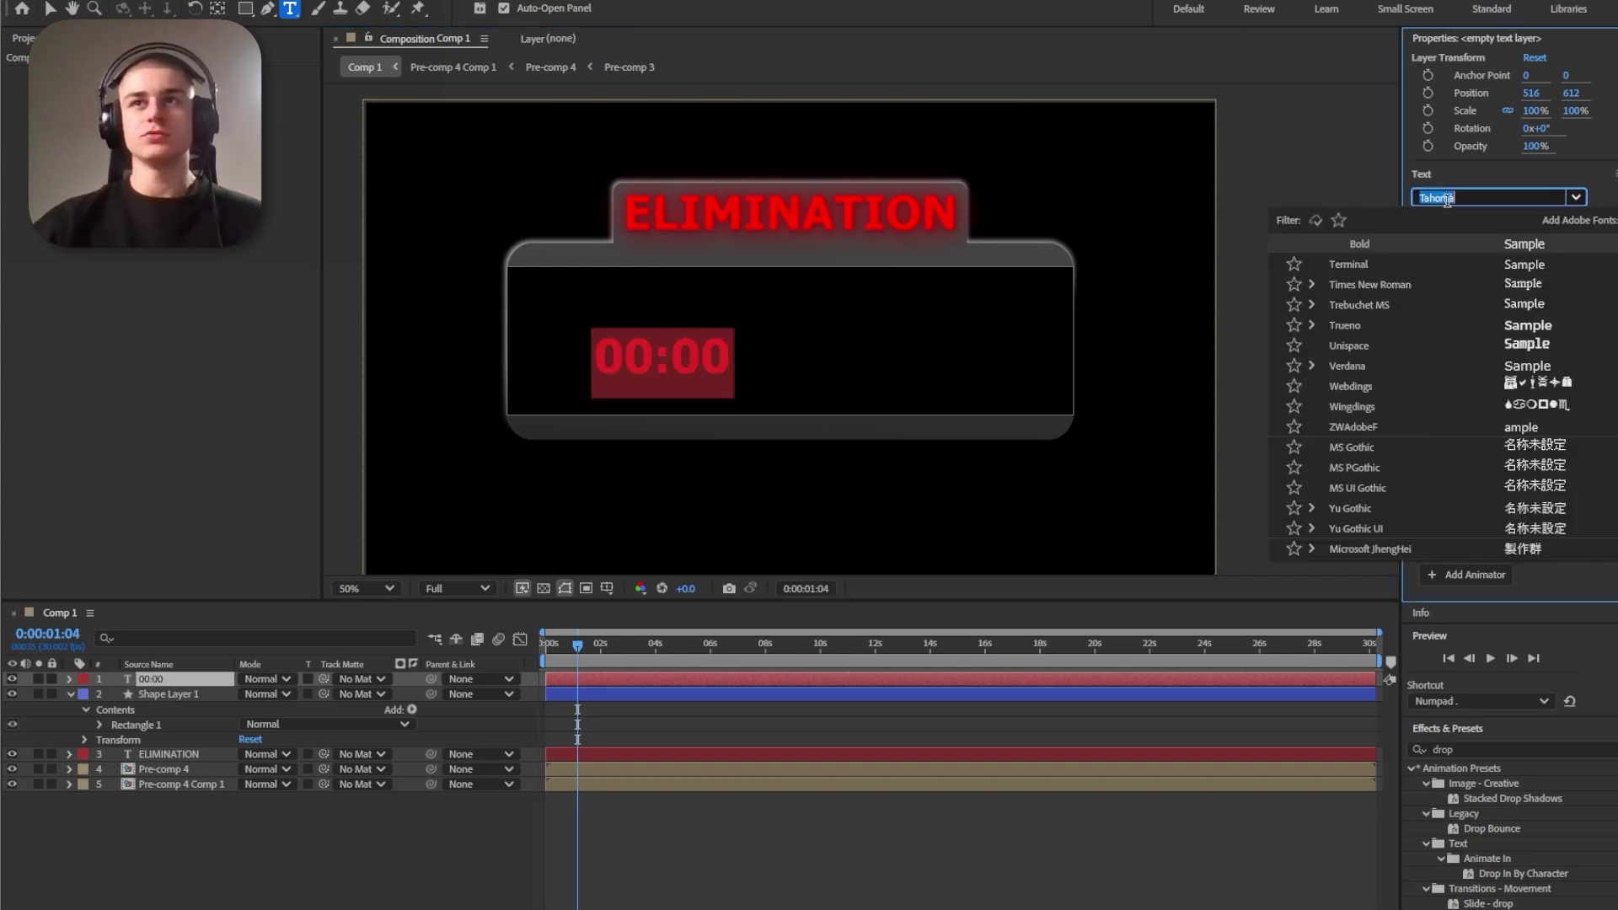
{"action": "type", "text": "DS"}
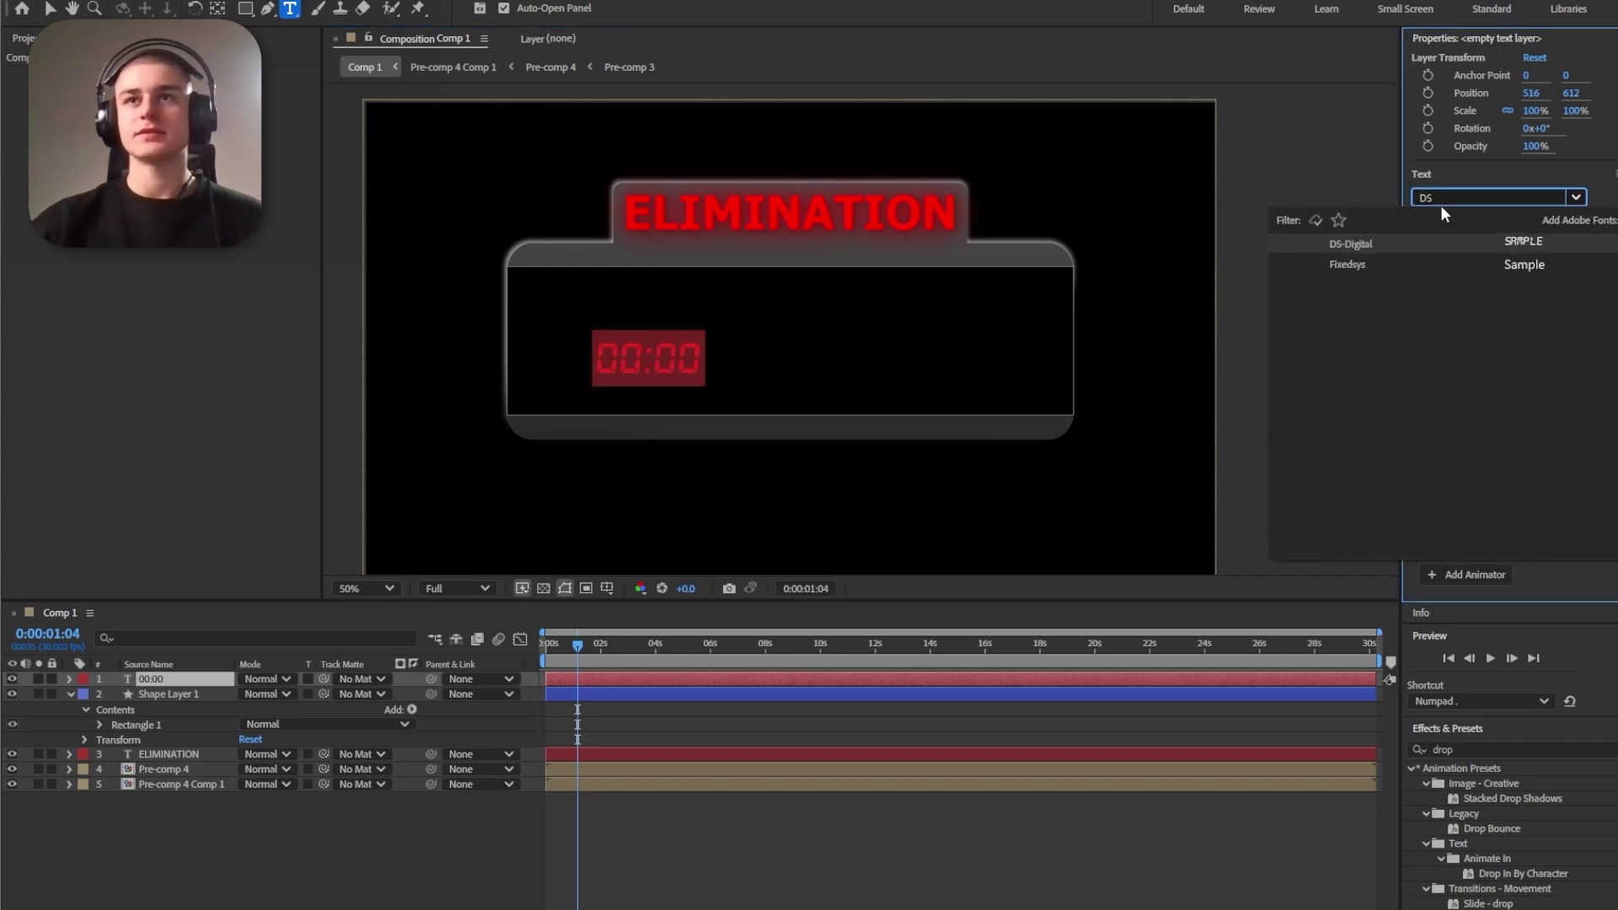
{"action": "left_click", "coordinate": [1360, 246]}
{"action": "left_click_drag", "start_coordinate": [1465, 250], "coordinate": [1615, 249]}
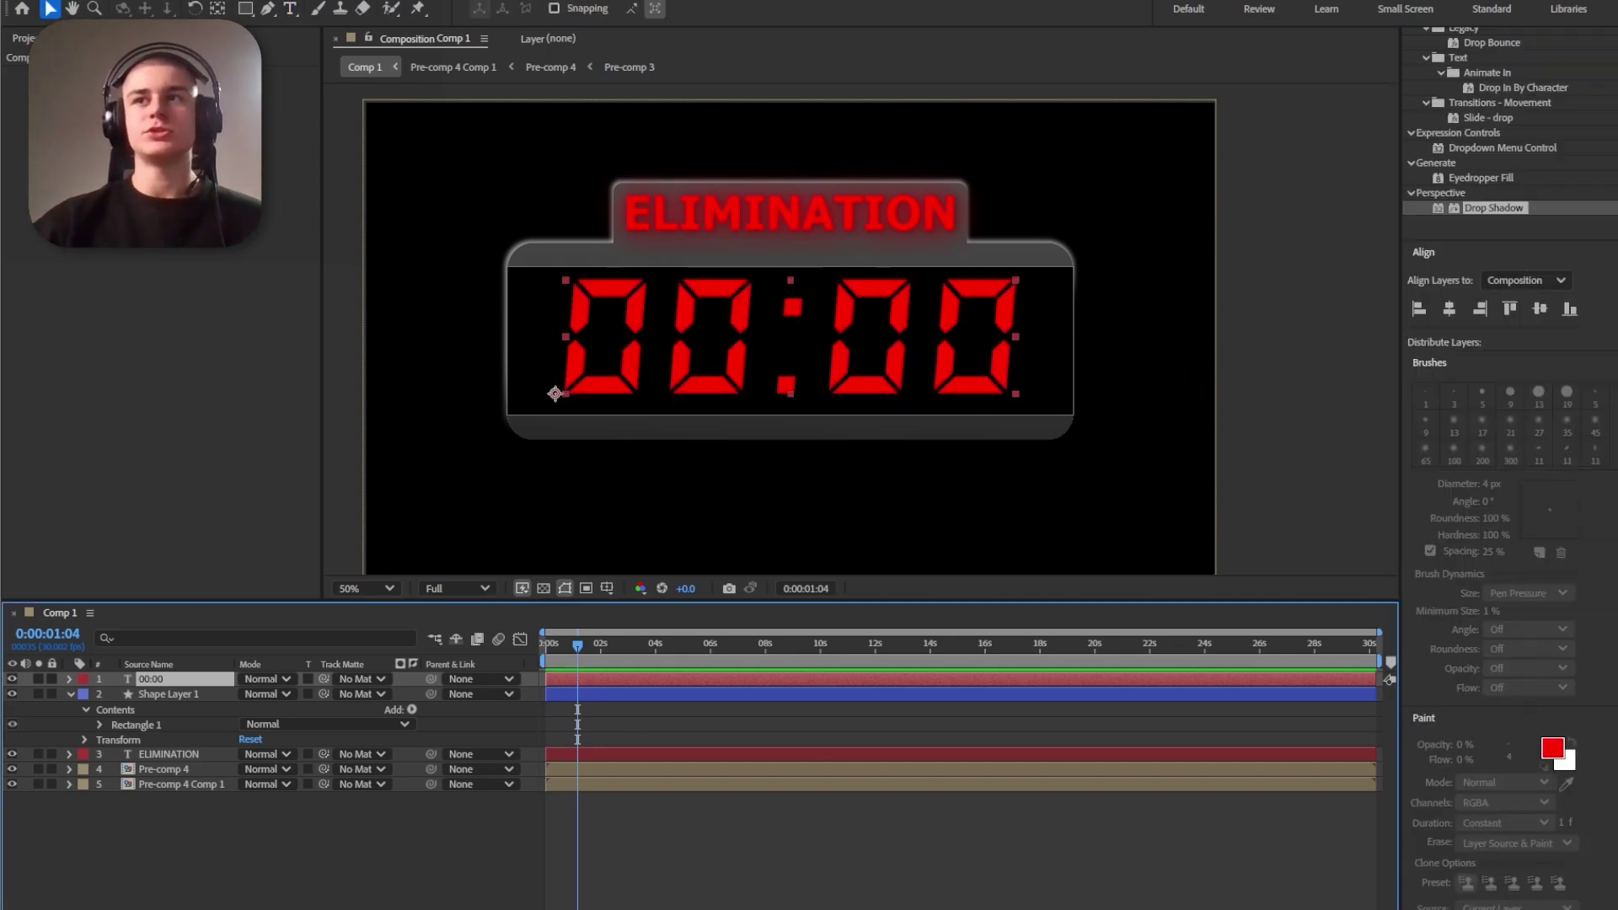
Copy the 59-second countdown code from ChatGPT and apply it as an expression on the 00:00 layer's Source Text
{"action": "left_click_drag", "start_coordinate": [1273, 909], "coordinate": [1173, 312]}
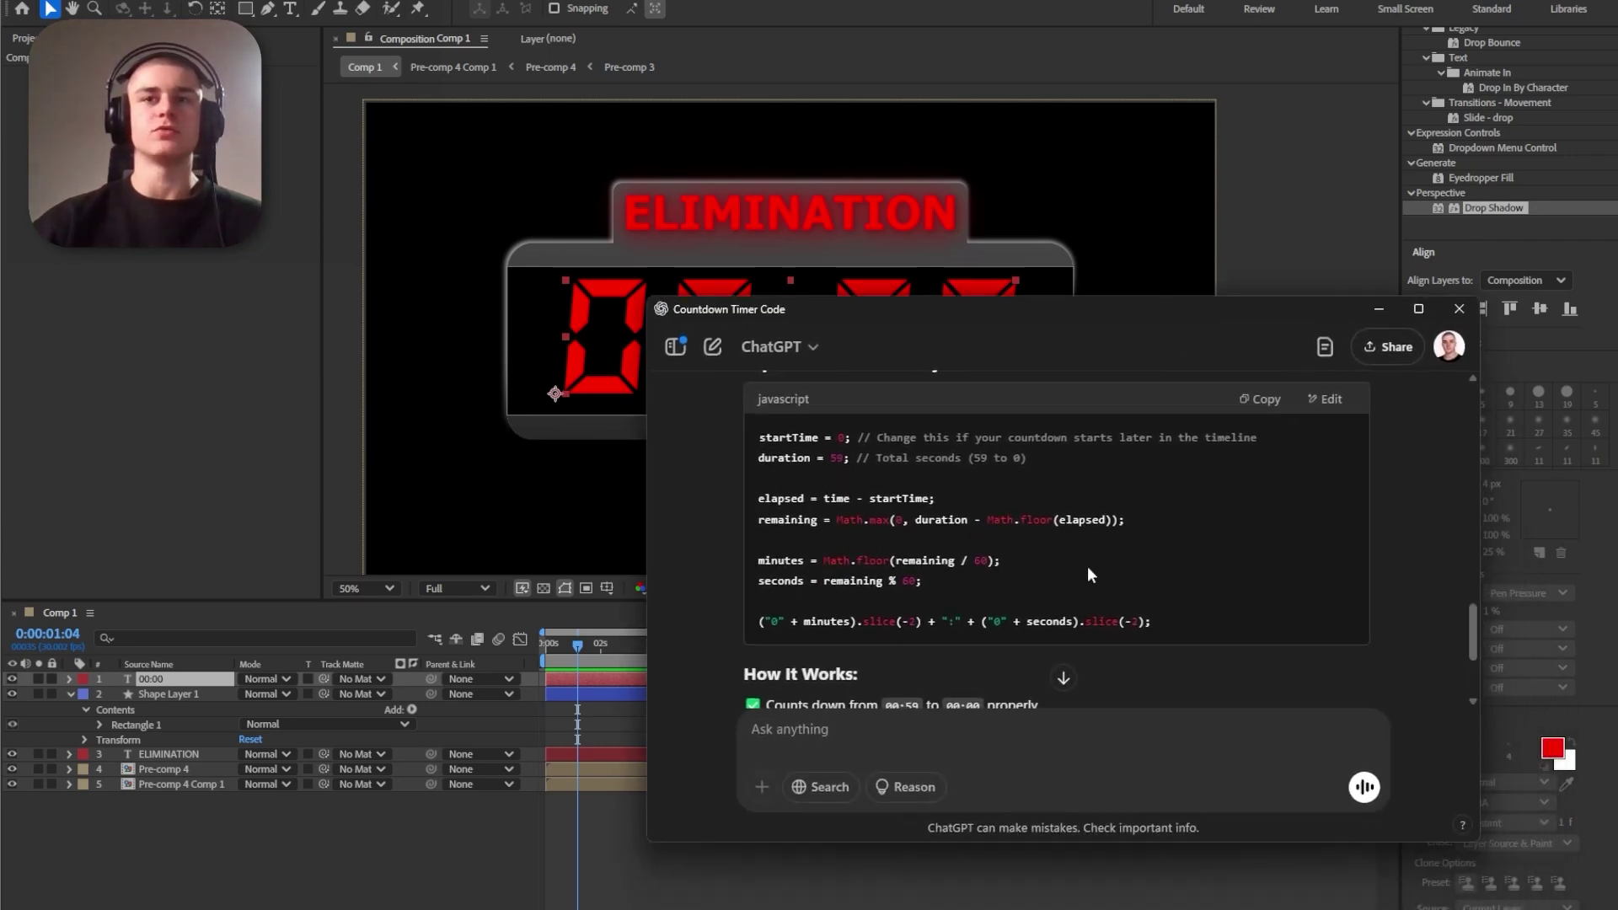
{"action": "left_click", "coordinate": [1264, 400]}
{"action": "left_click_drag", "start_coordinate": [1180, 307], "coordinate": [1215, 428]}
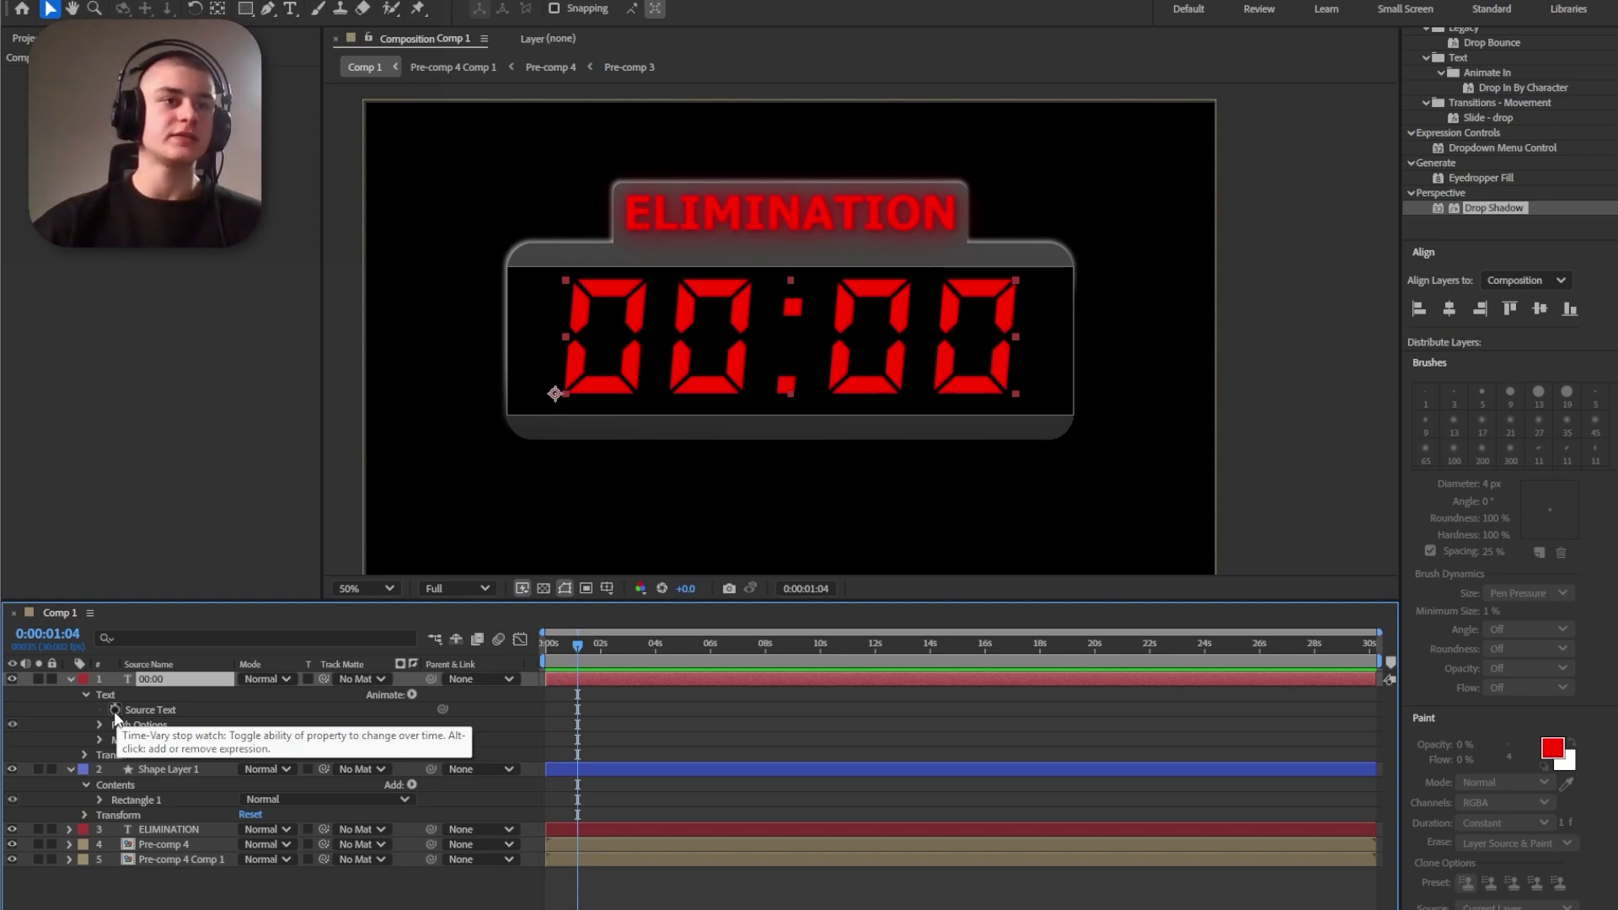
{"action": "left_click", "coordinate": [115, 710], "text": "alt"}
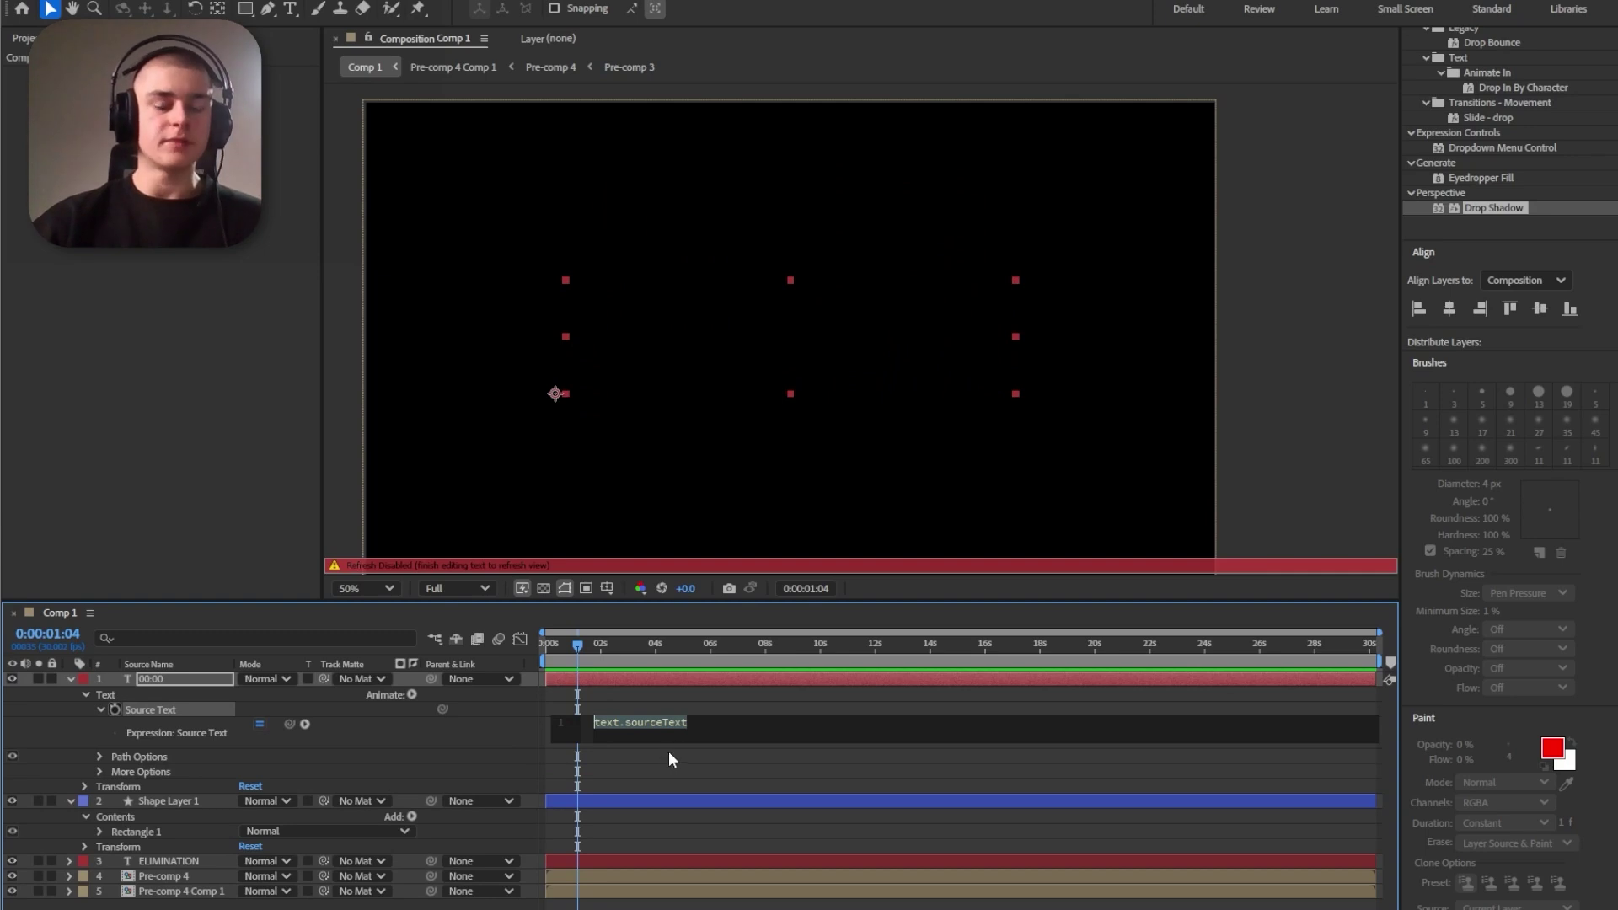
{"action": "key", "text": "ctrl+v"}
{"action": "left_click", "coordinate": [641, 700]}
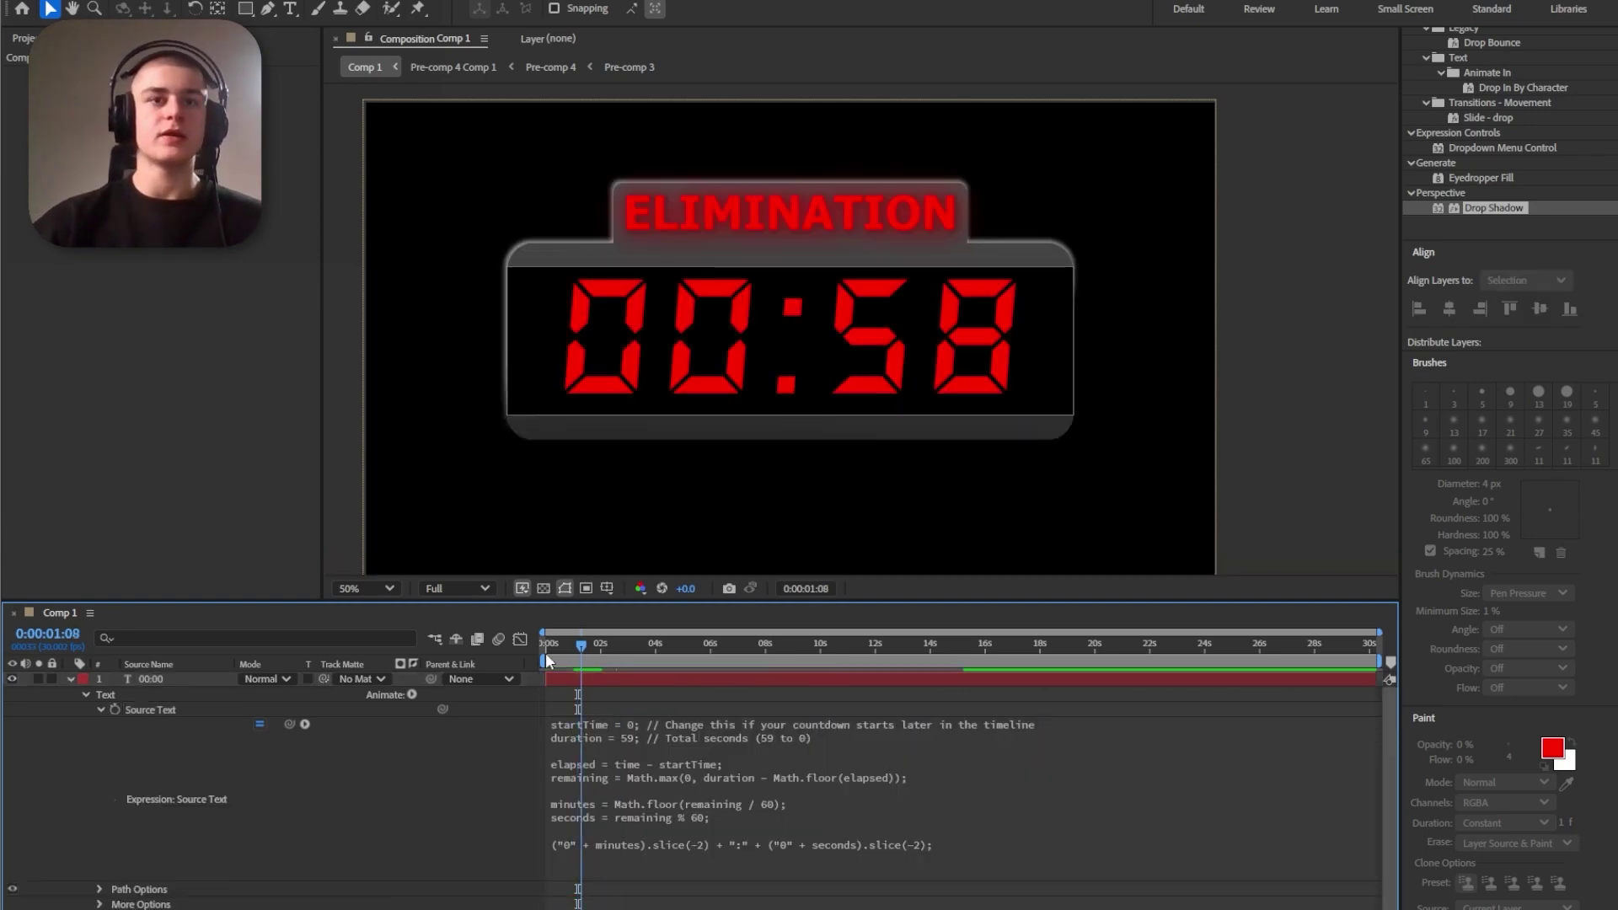
Play the countdown from the start of the timeline and compare it with the reference screenshot of the elimination timer
{"action": "left_click_drag", "start_coordinate": [545, 652], "coordinate": [477, 648]}
{"action": "key", "text": "space"}
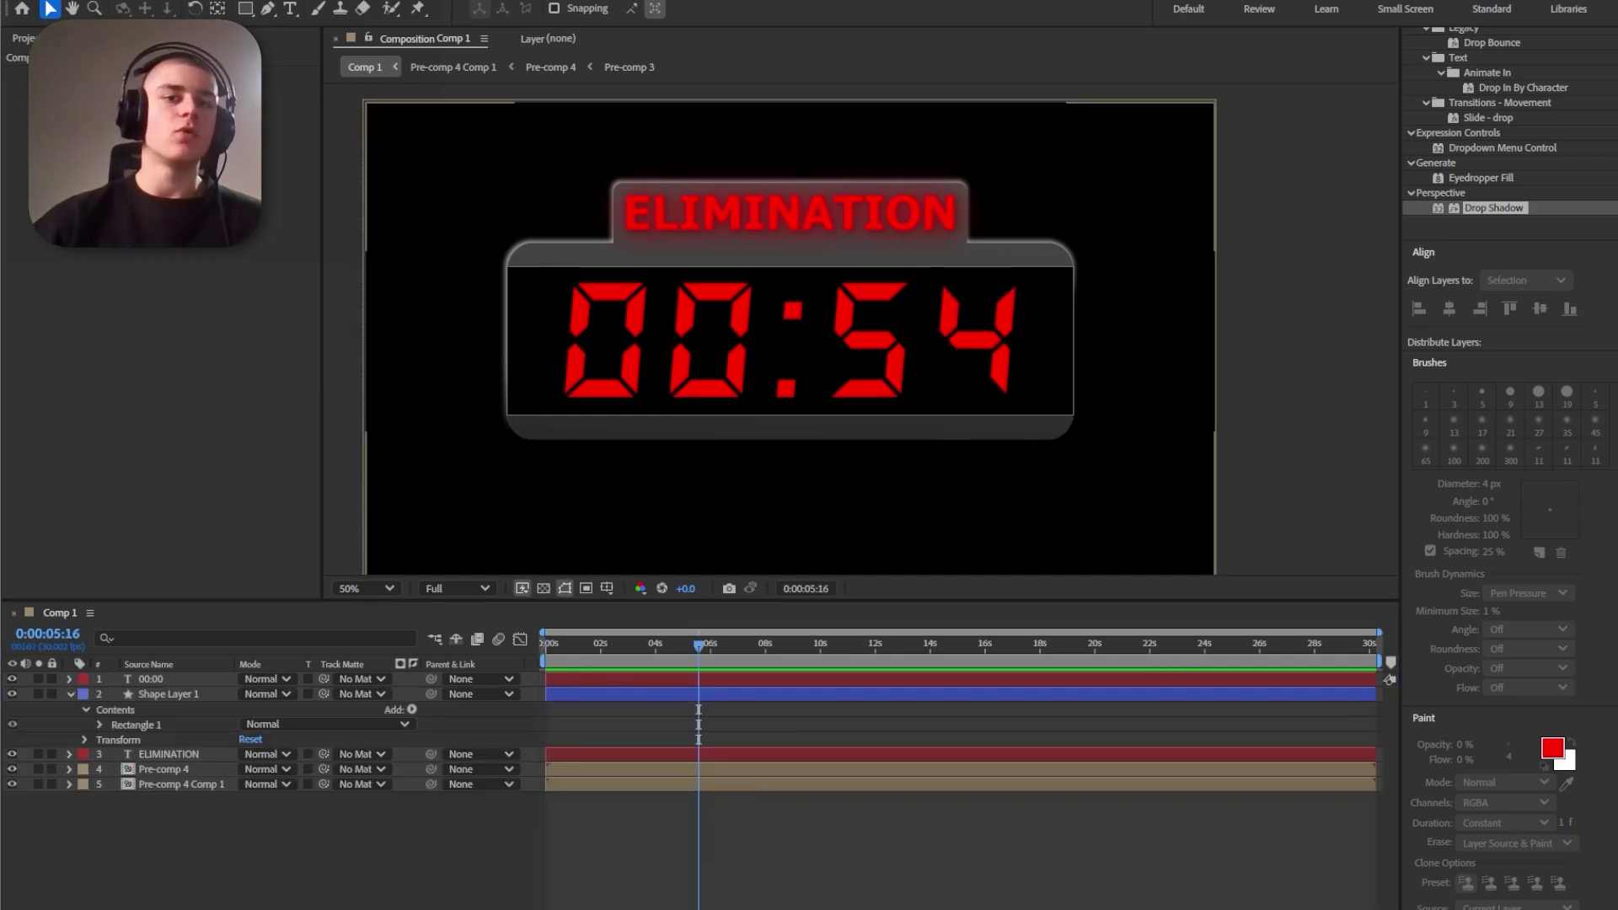
{"action": "left_click_drag", "start_coordinate": [1037, 909], "coordinate": [958, 237]}
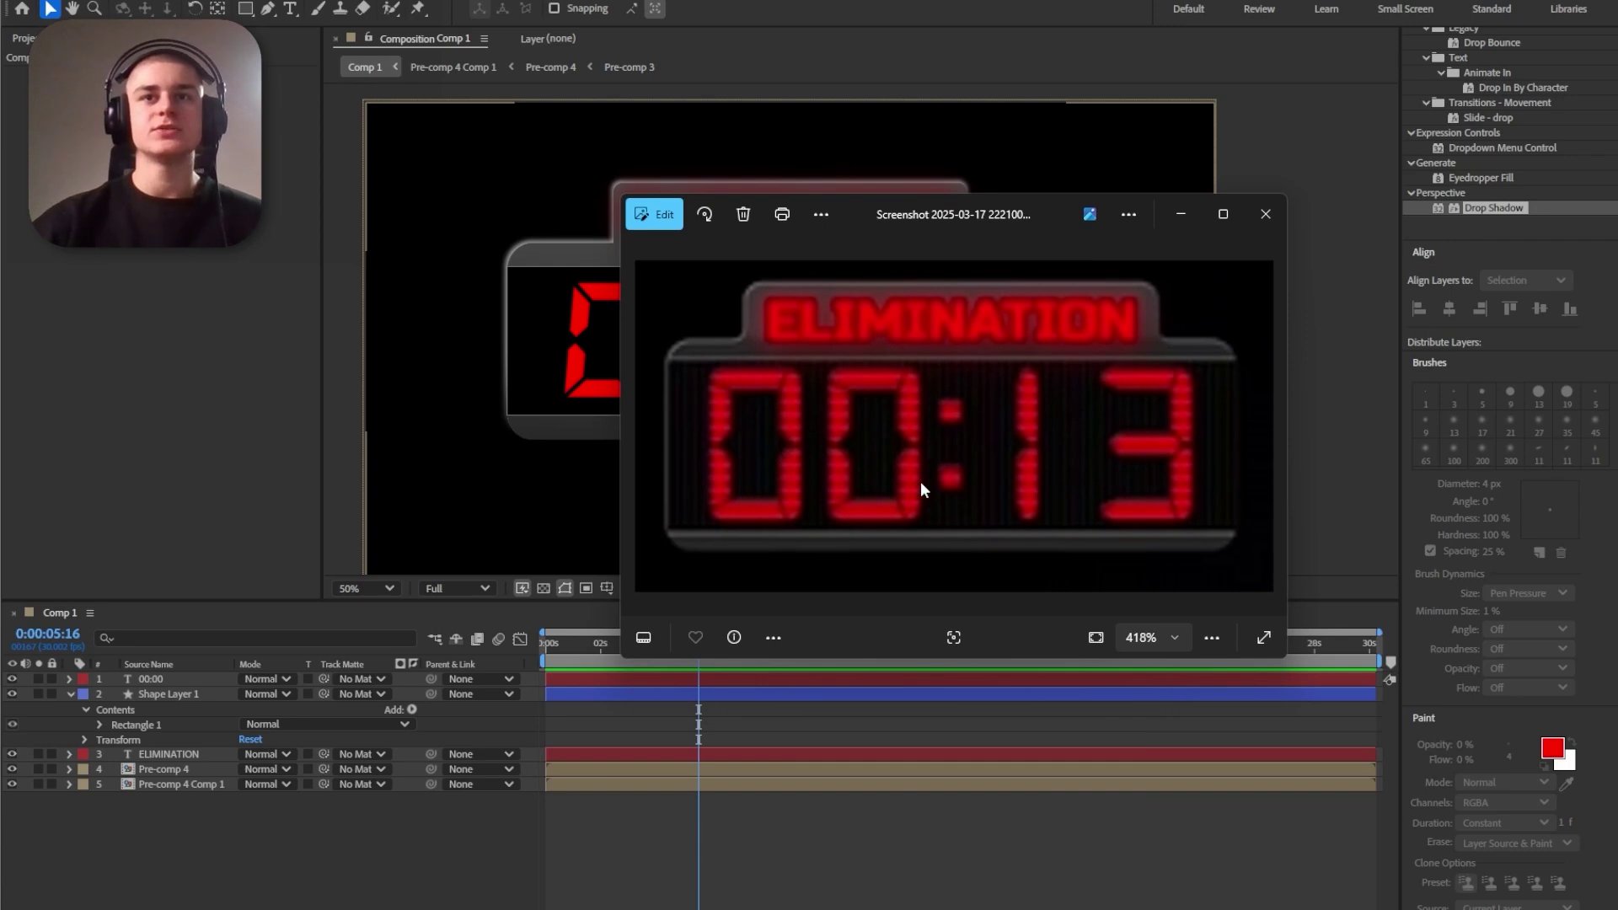
{"action": "left_click_drag", "start_coordinate": [932, 204], "coordinate": [1007, 909]}
Duplicate the black rectangle layer and move the copy above the 00:00 countdown text
{"action": "left_click", "coordinate": [169, 692]}
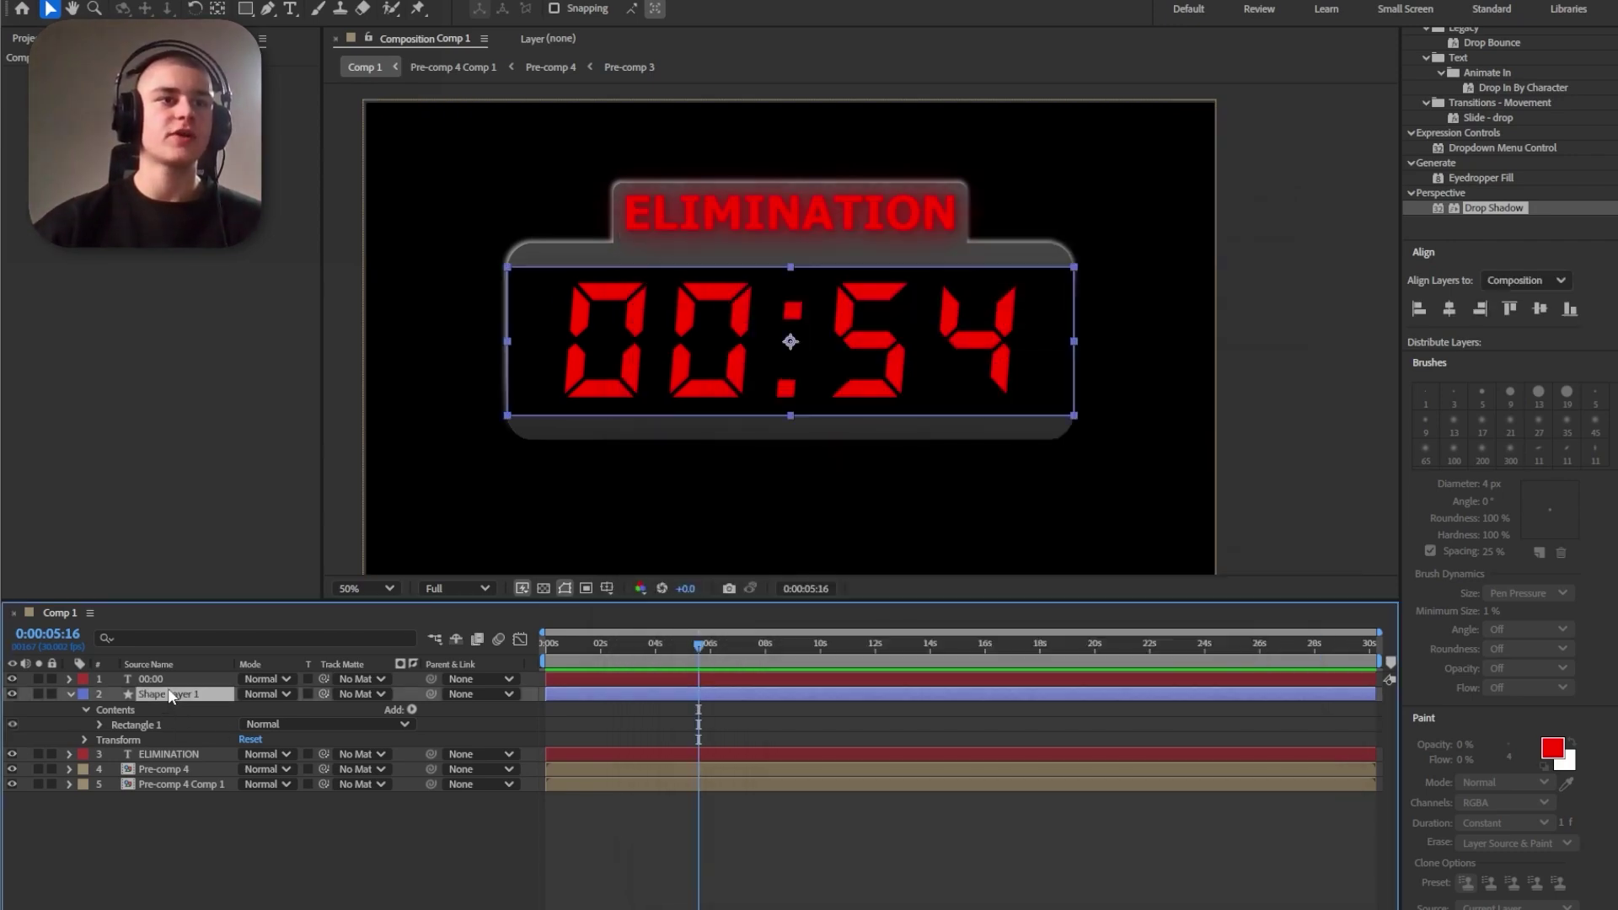
{"action": "key", "text": "ctrl+d"}
{"action": "left_click_drag", "start_coordinate": [185, 699], "coordinate": [189, 674]}
{"action": "left_click", "coordinate": [225, 834]}
{"action": "left_click", "coordinate": [1389, 679]}
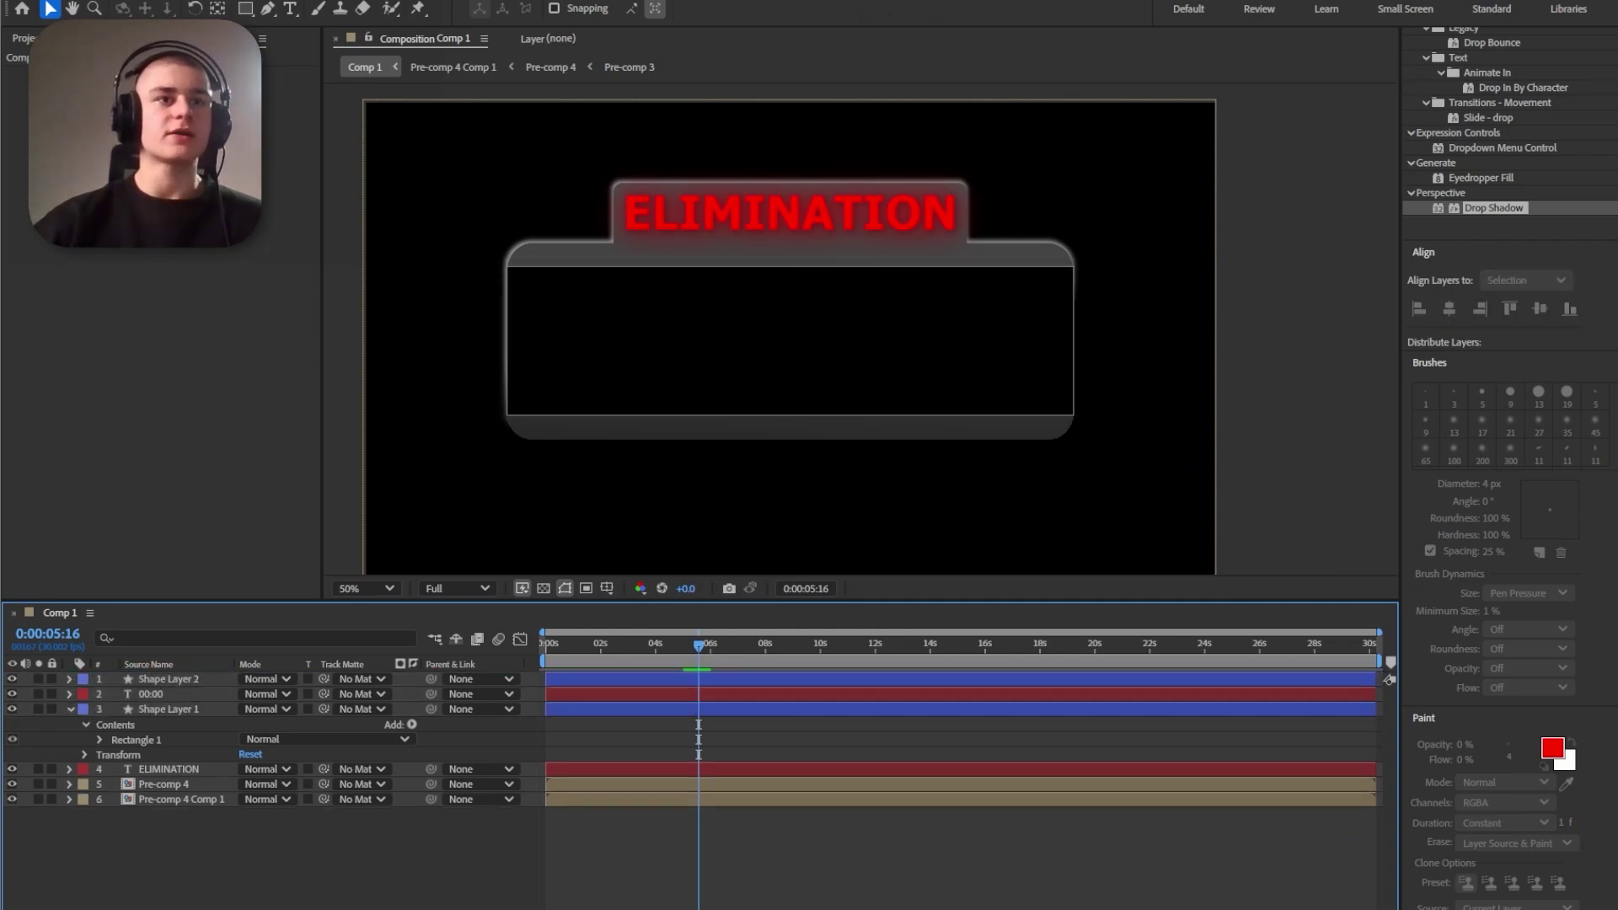
Pre-compose the rectangle copy at the top of the layer stack
{"action": "left_click", "coordinate": [179, 677]}
{"action": "key", "text": "ctrl+shift+c"}
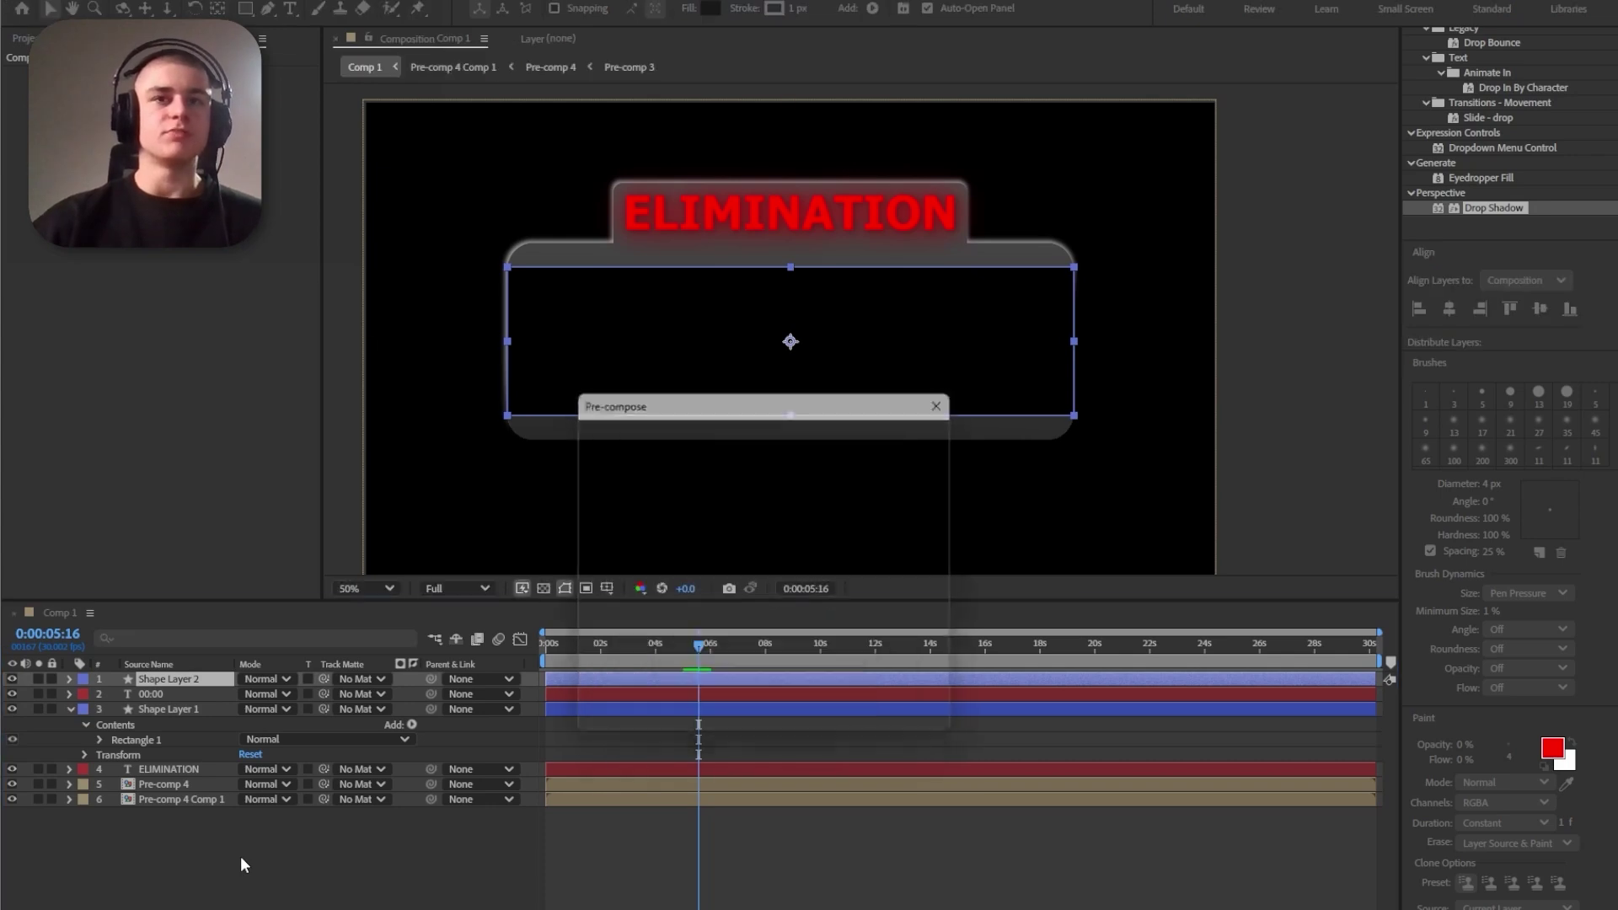
{"action": "key", "text": "Return"}
Apply the Grid effect to the pre-composed rectangle copy and tighten its lines into small cells
{"action": "scroll", "coordinate": [1559, 280], "scroll_direction": "up", "scroll_amount": 3}
{"action": "left_click", "coordinate": [1464, 158]}
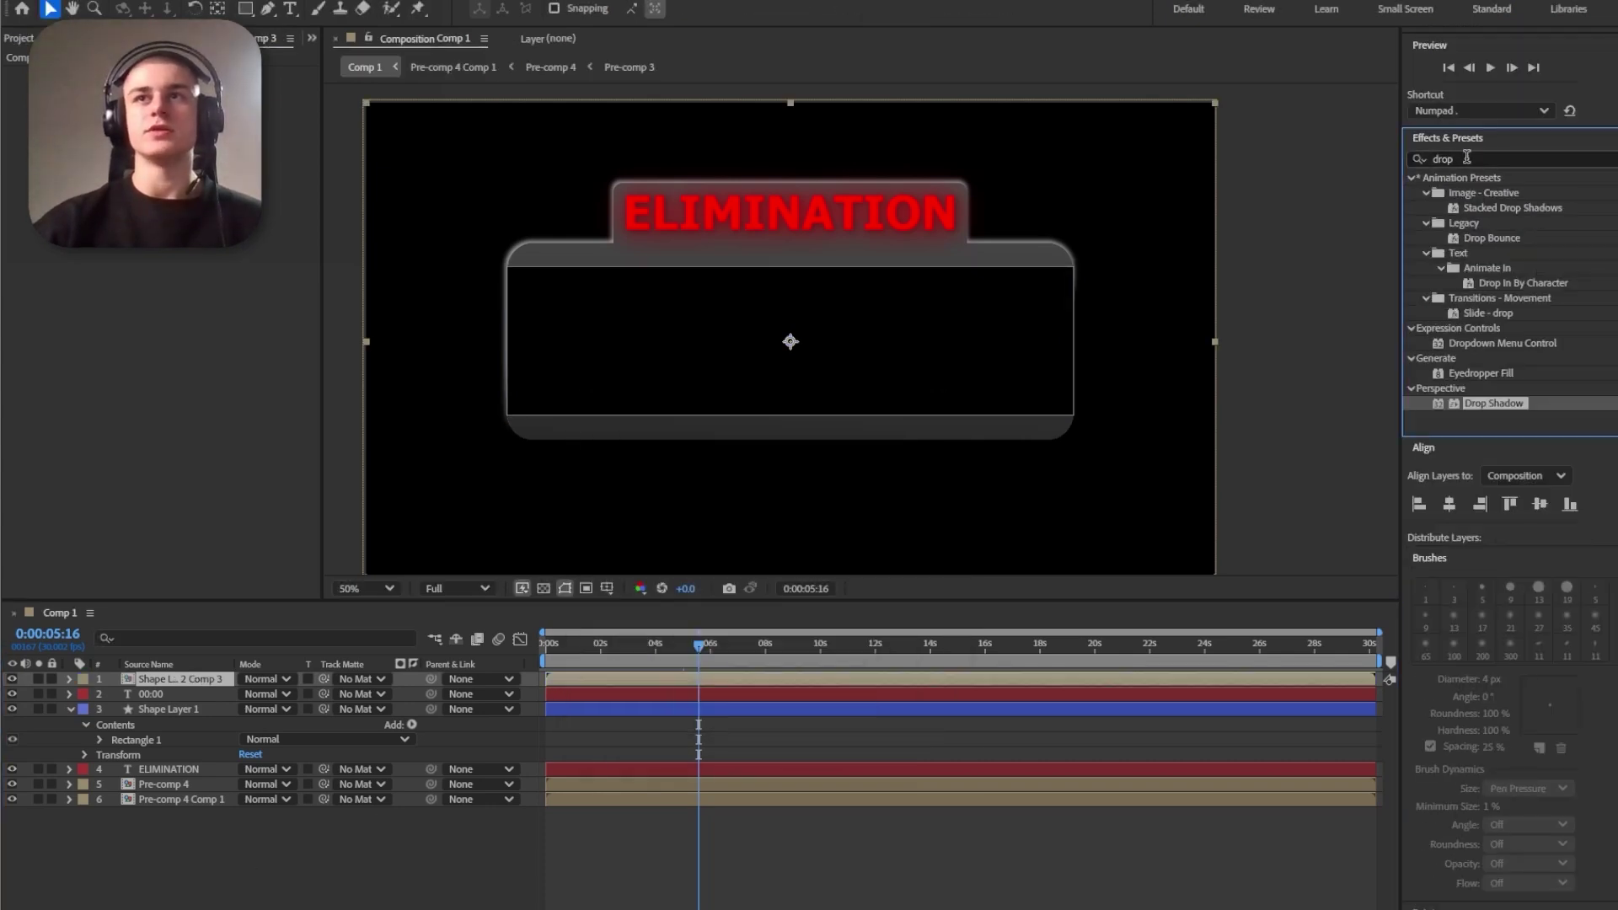
{"action": "type", "text": "grid"}
{"action": "left_click_drag", "start_coordinate": [1457, 313], "coordinate": [165, 679]}
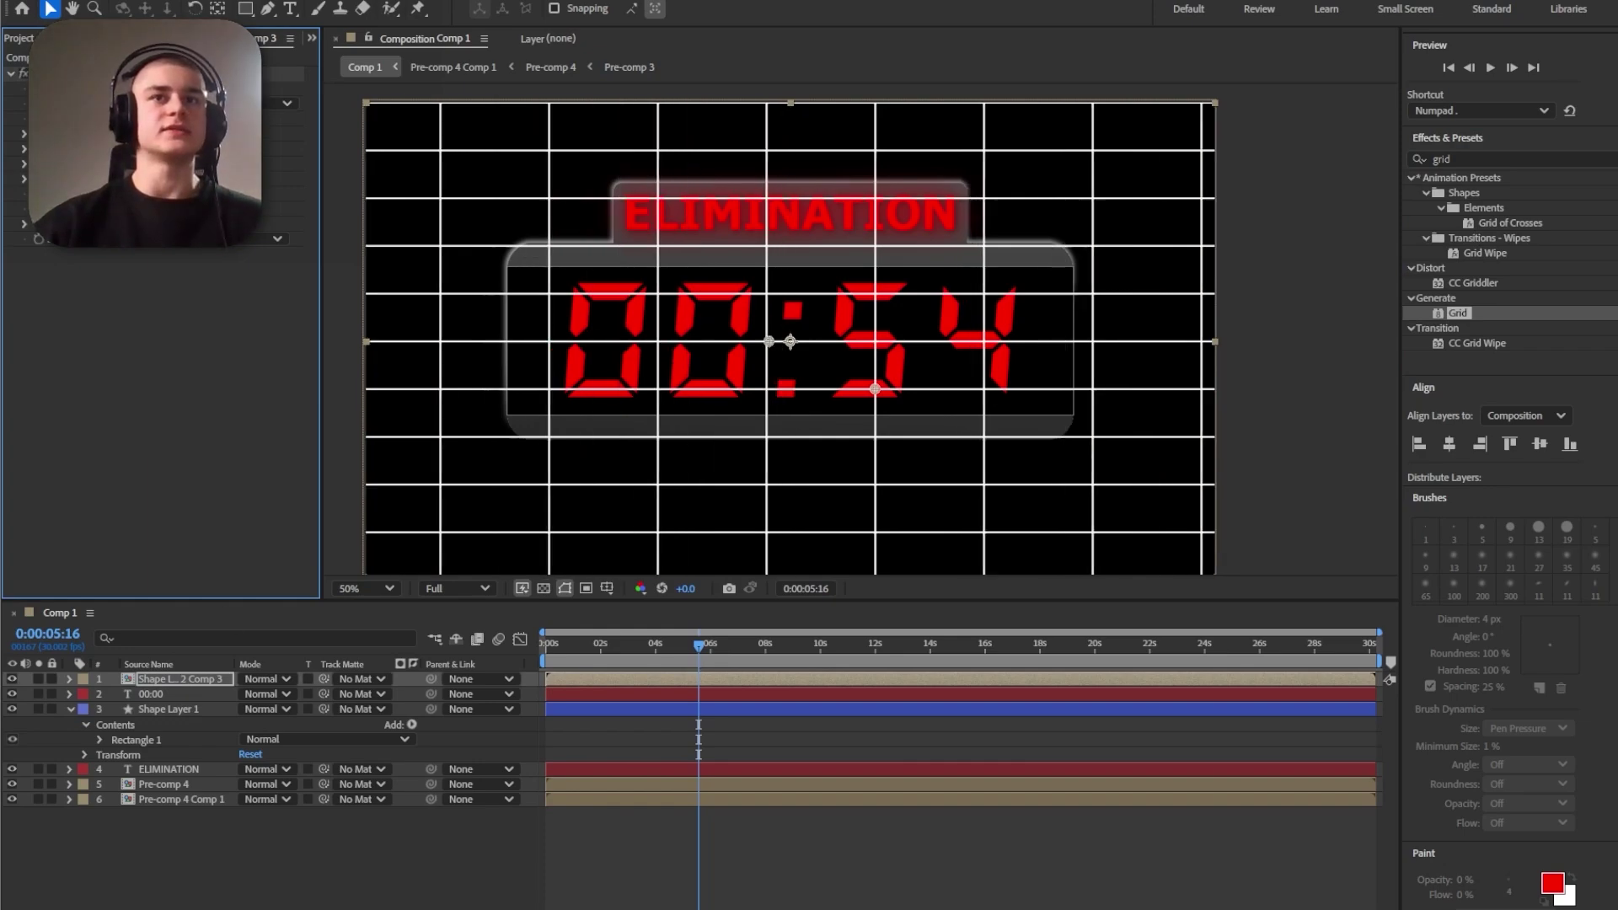
{"action": "left_click_drag", "start_coordinate": [310, 99], "coordinate": [355, 104]}
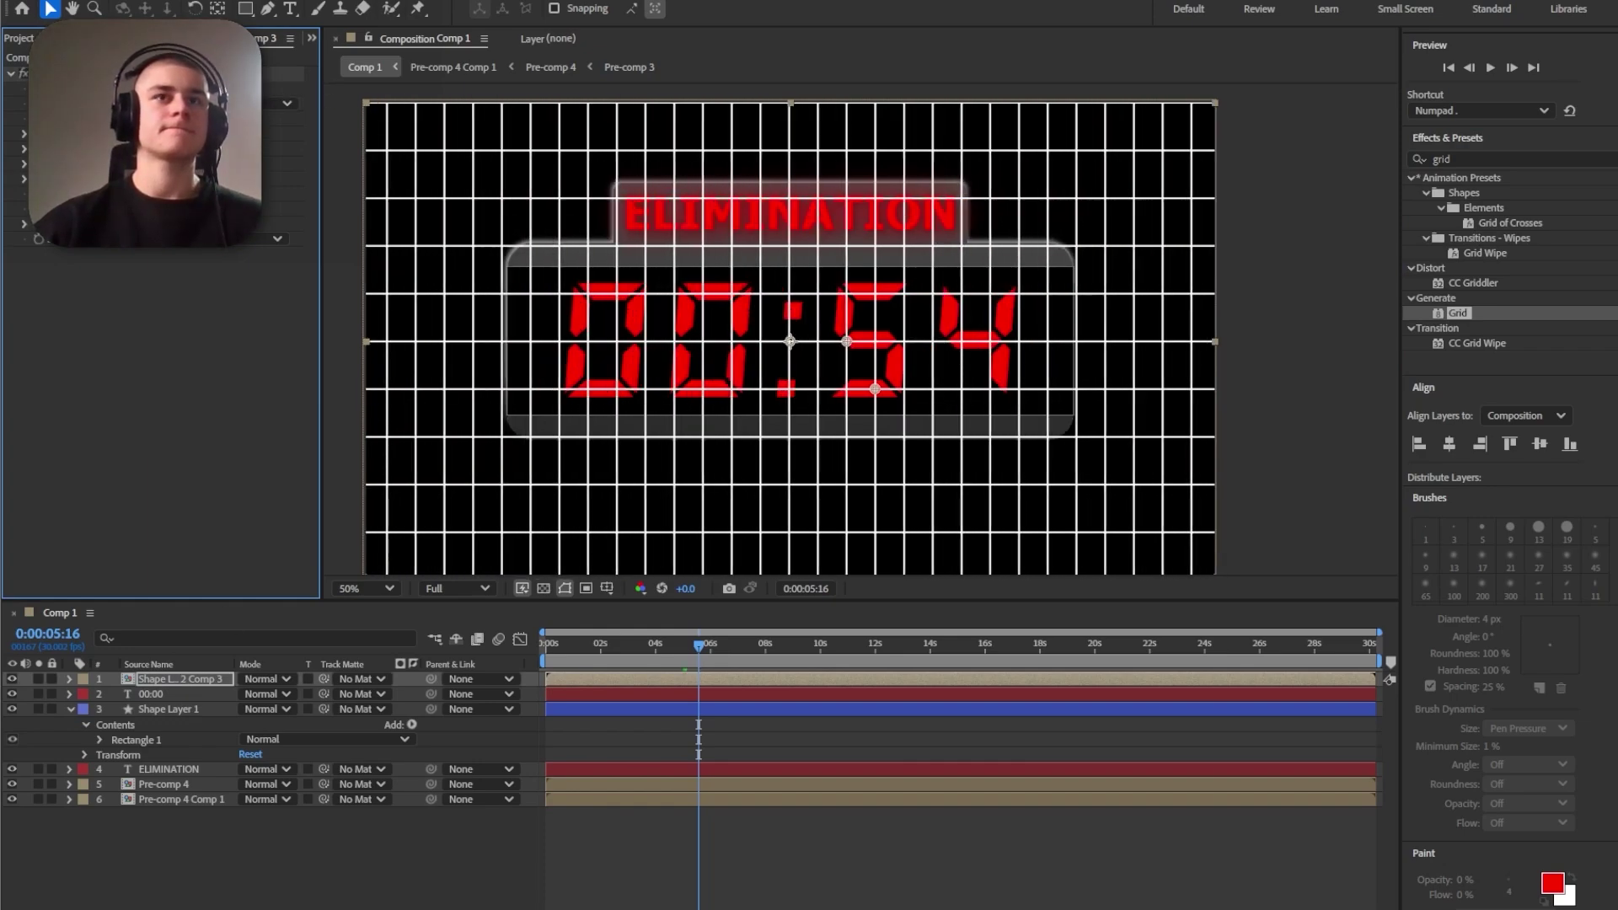
{"action": "left_click_drag", "start_coordinate": [229, 89], "coordinate": [299, 89]}
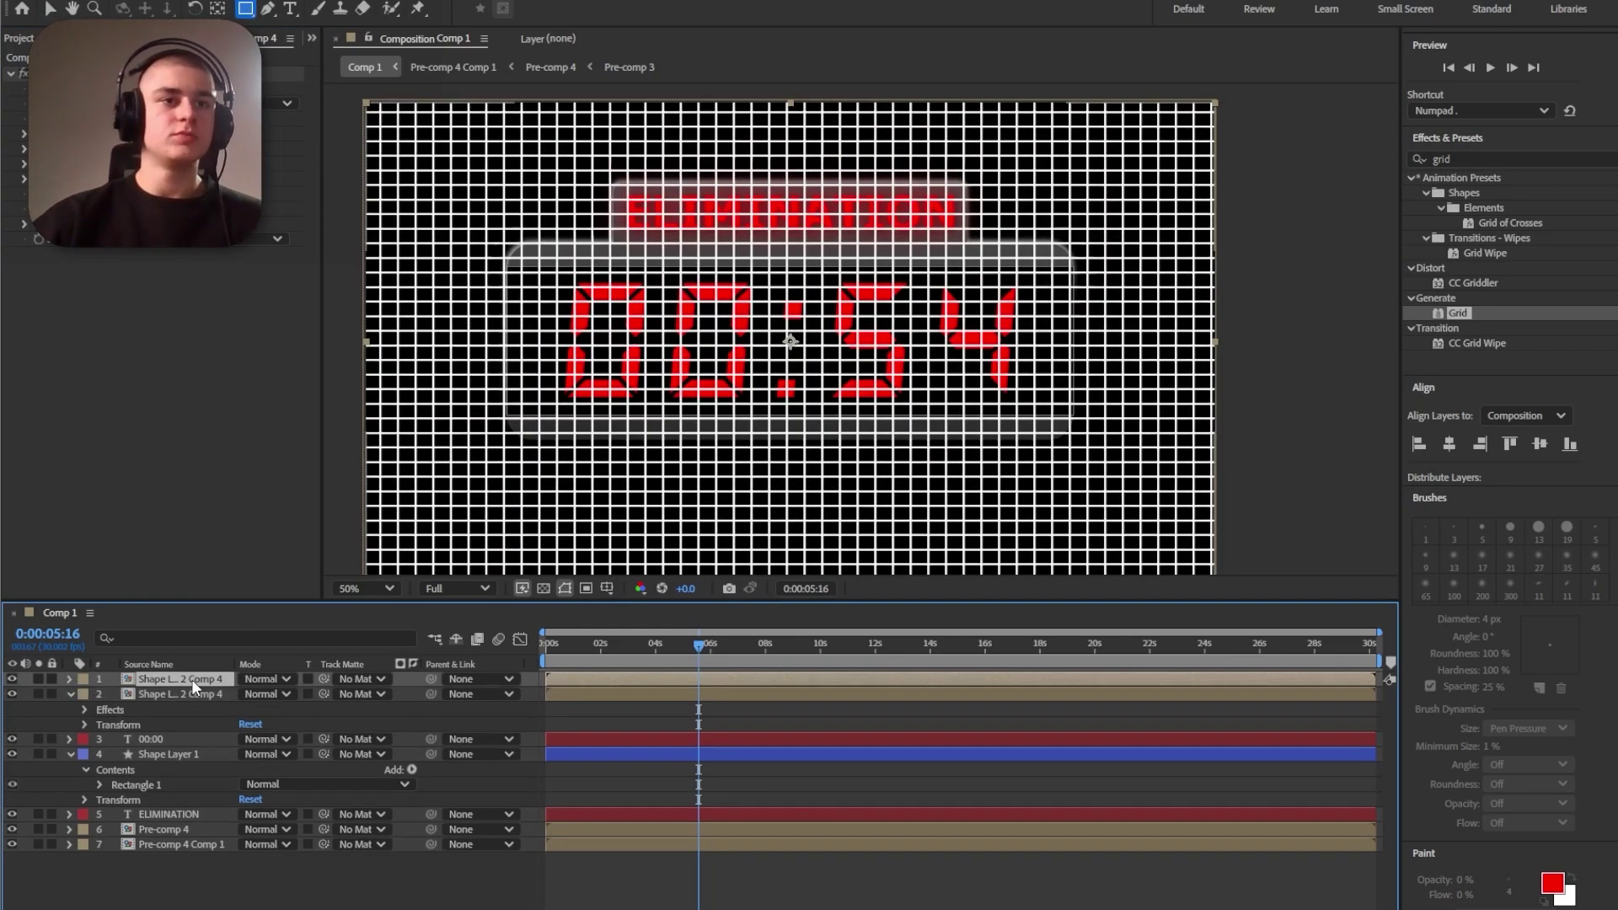
Pre-compose the two grid layers as Pre-comp 5 and mask it to the black display rectangle
{"action": "key", "text": "Return"}
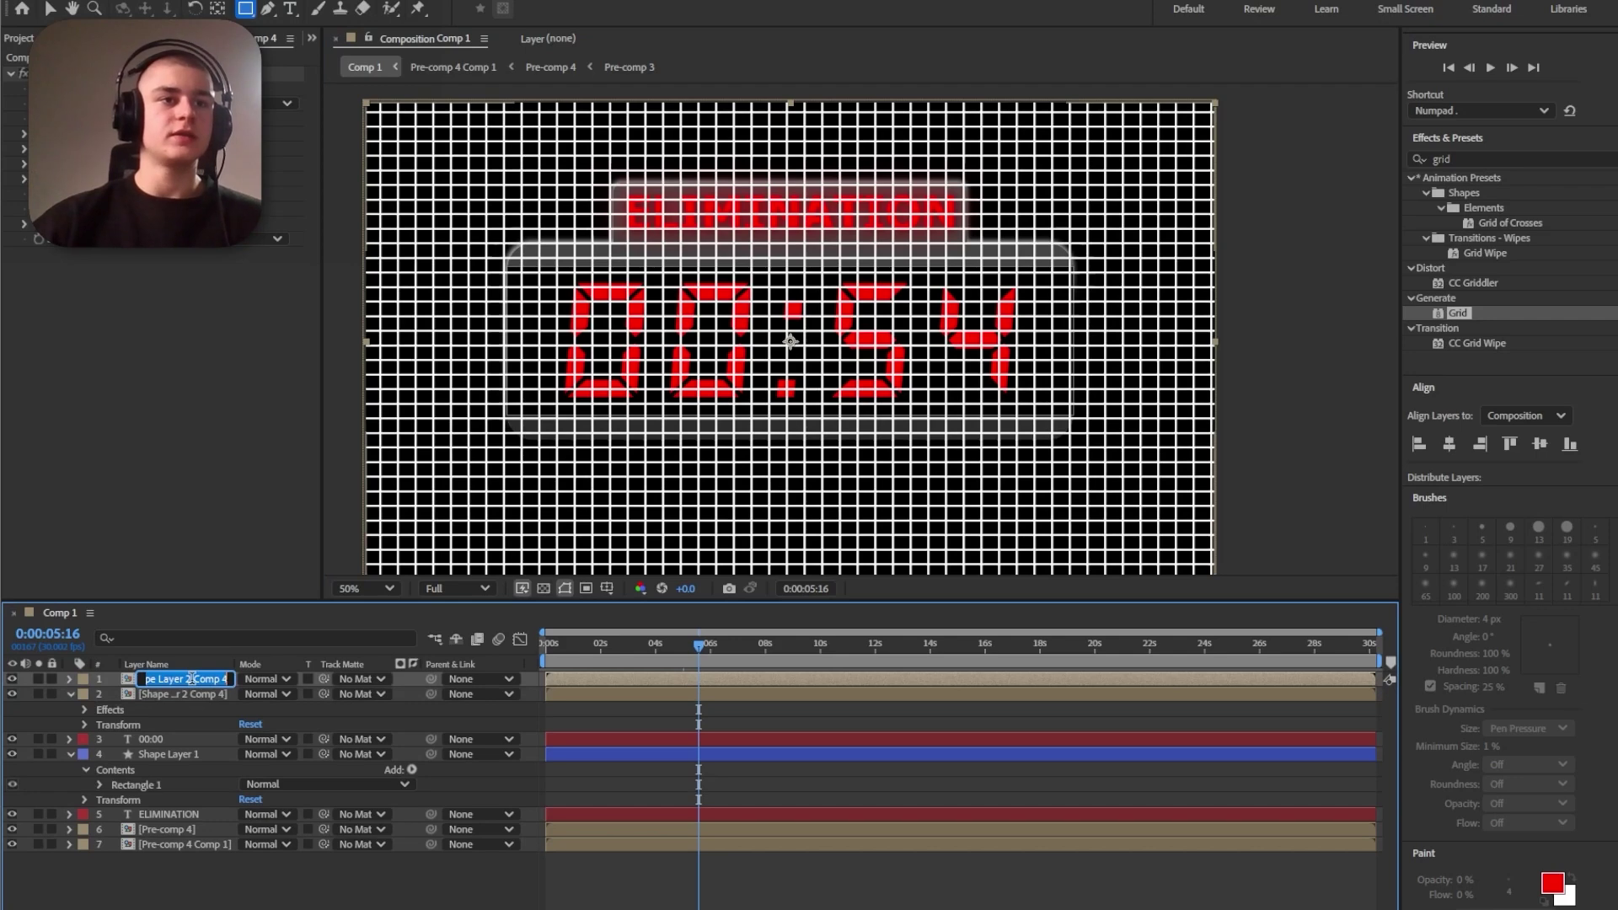
{"action": "left_click", "coordinate": [204, 696], "text": "shift"}
{"action": "key", "text": "ctrl+shift+c"}
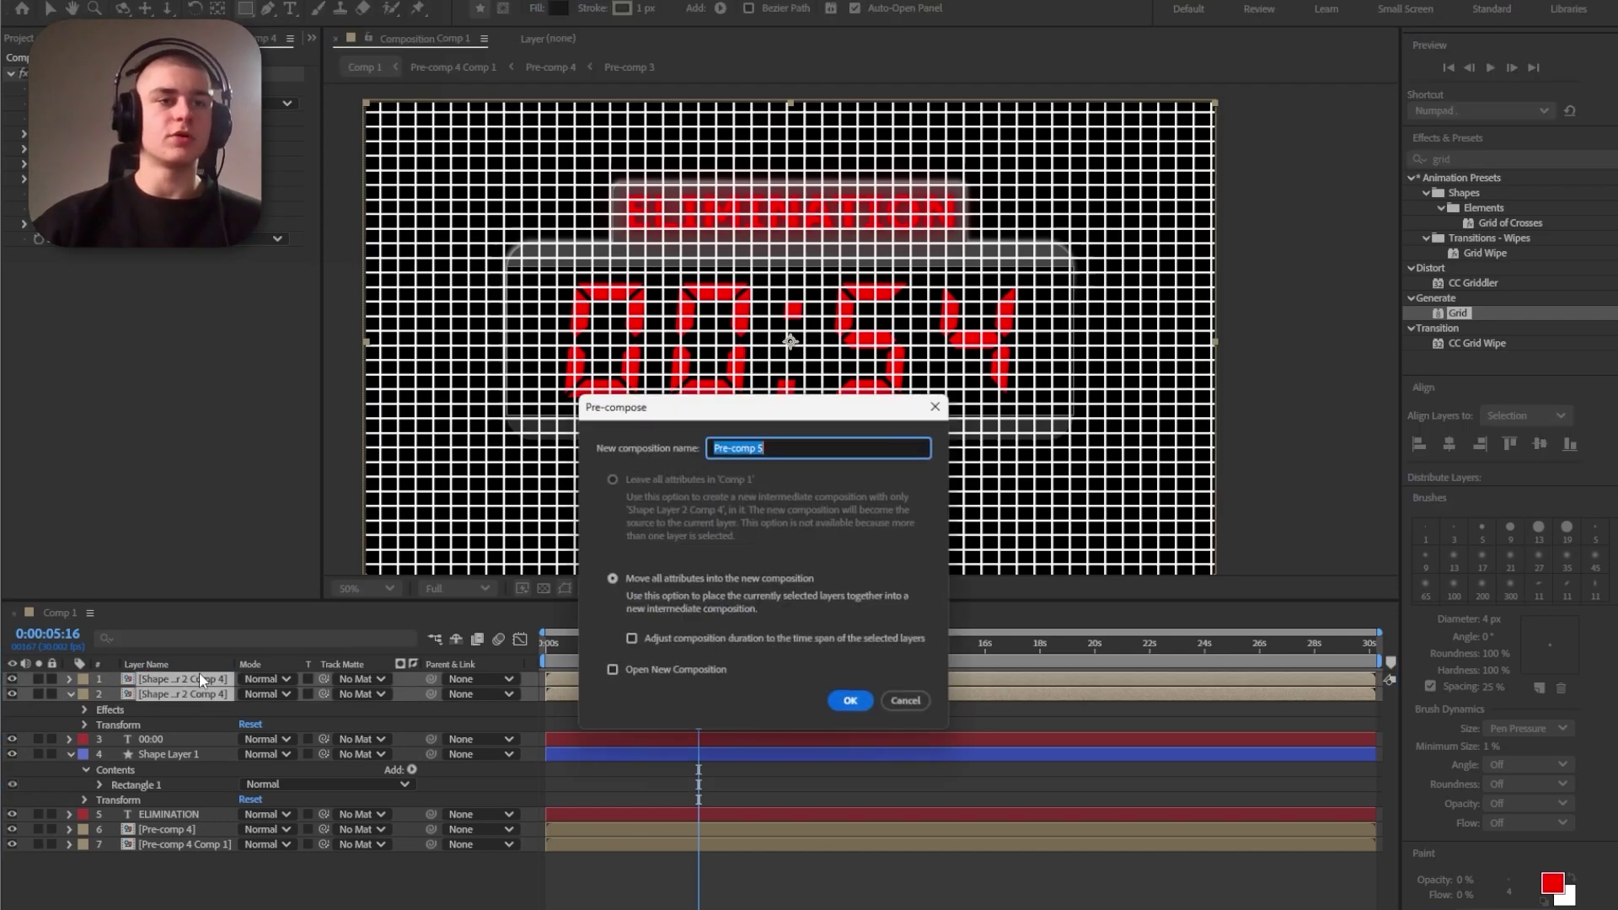
{"action": "key", "text": "Return"}
{"action": "left_click_drag", "start_coordinate": [506, 265], "coordinate": [1075, 417]}
Set Pre-comp 5 to the Saturation blending mode with 64% opacity
{"action": "key", "text": "t"}
{"action": "left_click", "coordinate": [260, 678]}
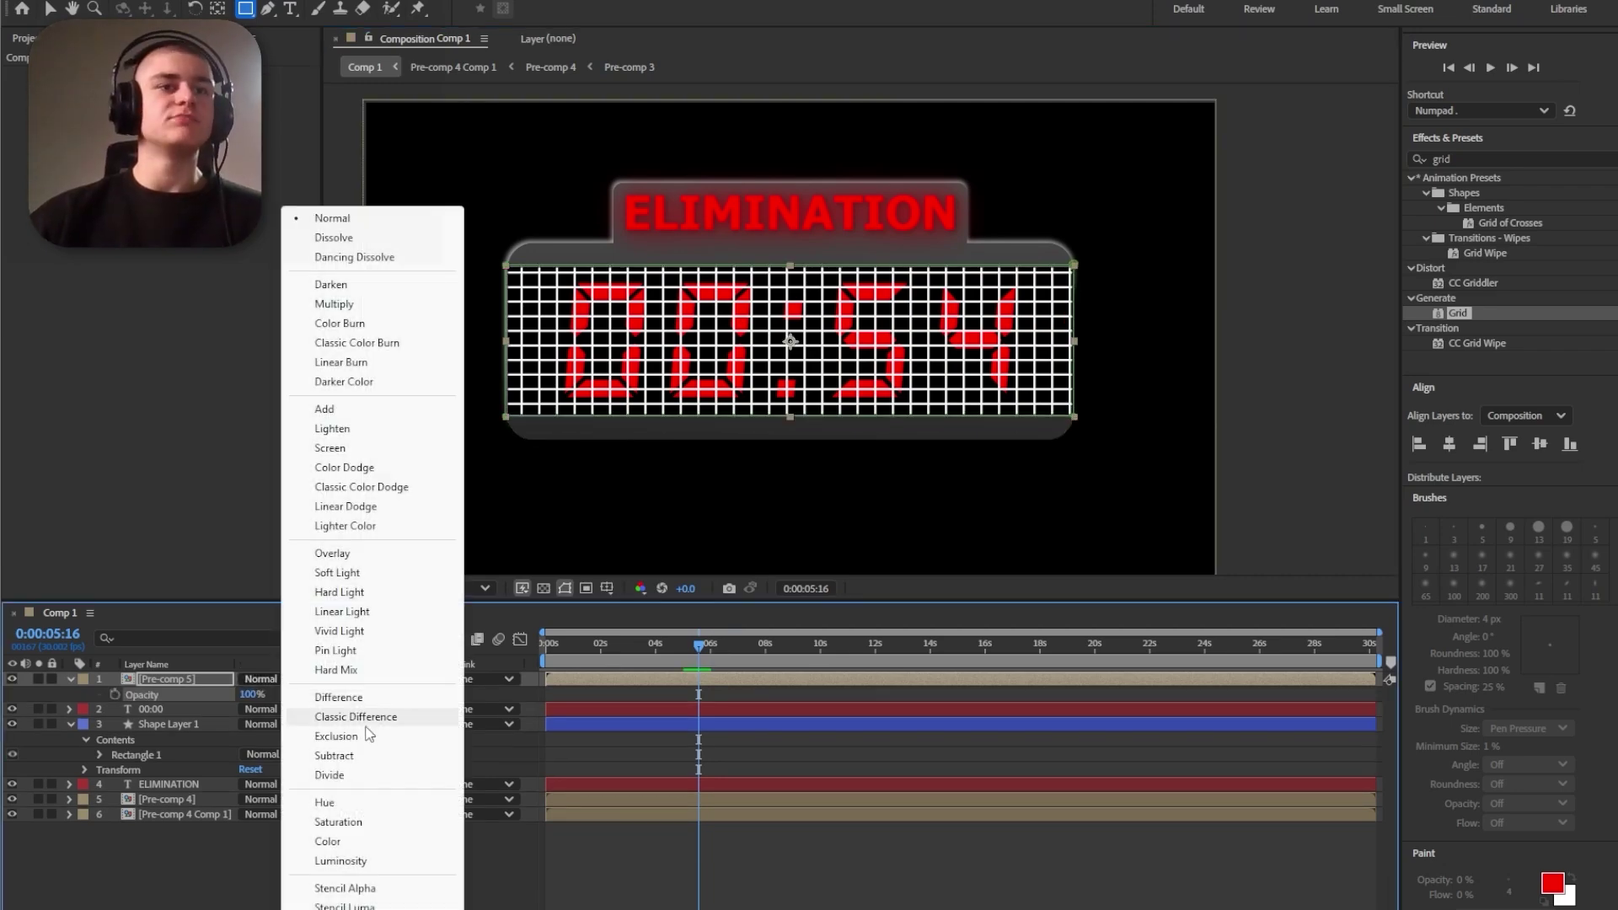
{"action": "left_click", "coordinate": [390, 821]}
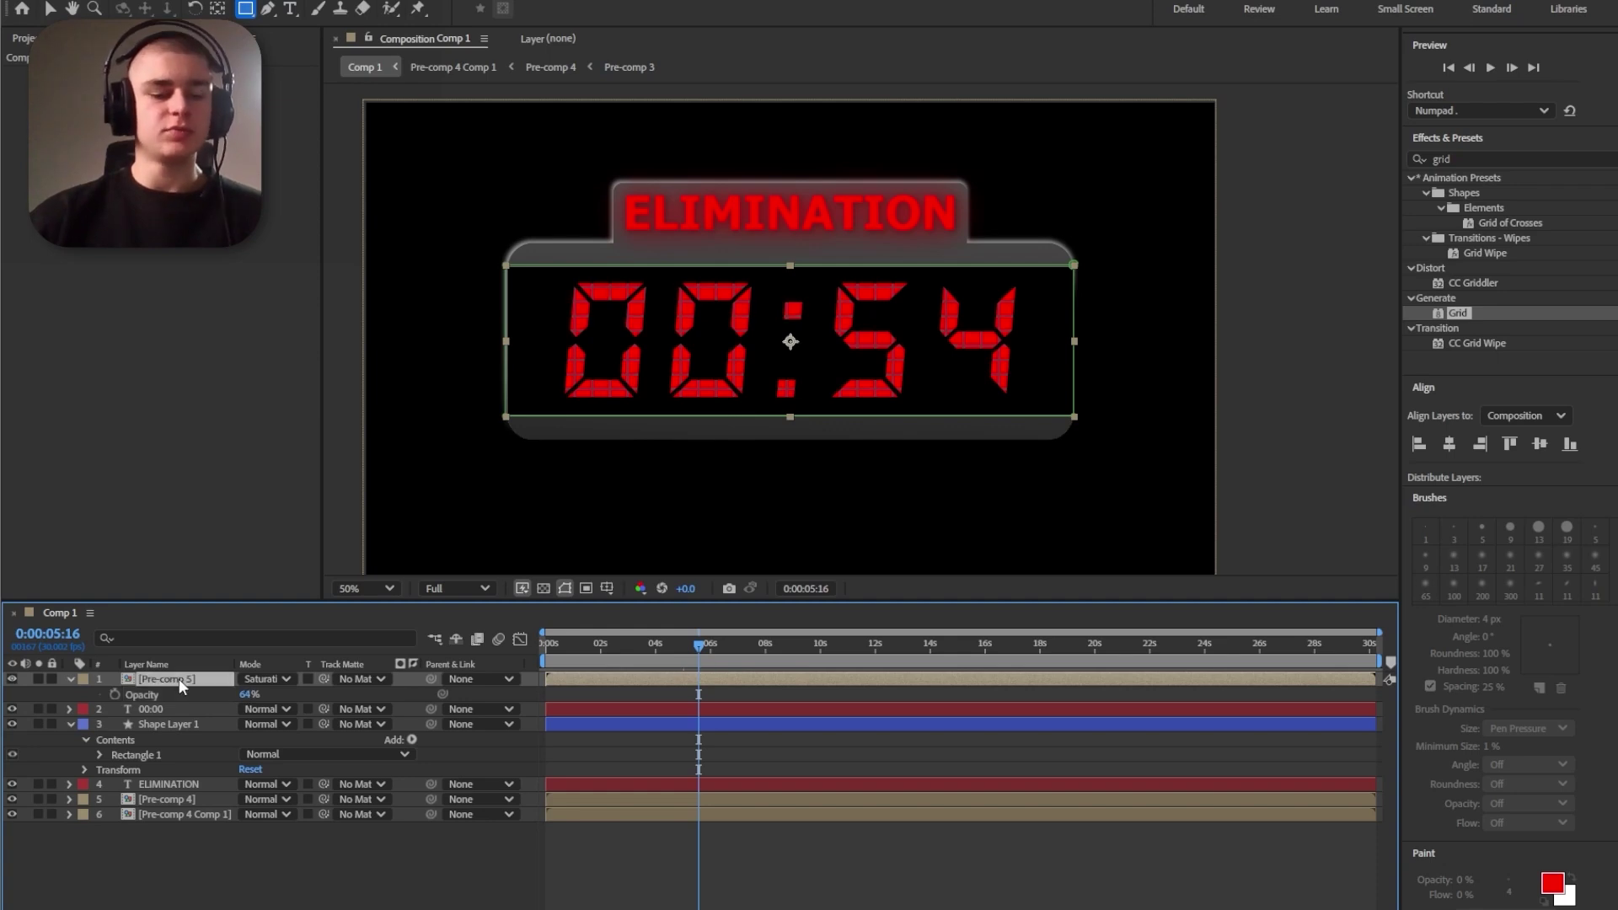
Duplicate Pre-comp 5, set the top copy's blending mode to Normal and lower its opacity to 16%
{"action": "key", "text": "ctrl+d"}
{"action": "left_click", "coordinate": [260, 679]}
{"action": "left_click", "coordinate": [271, 660]}
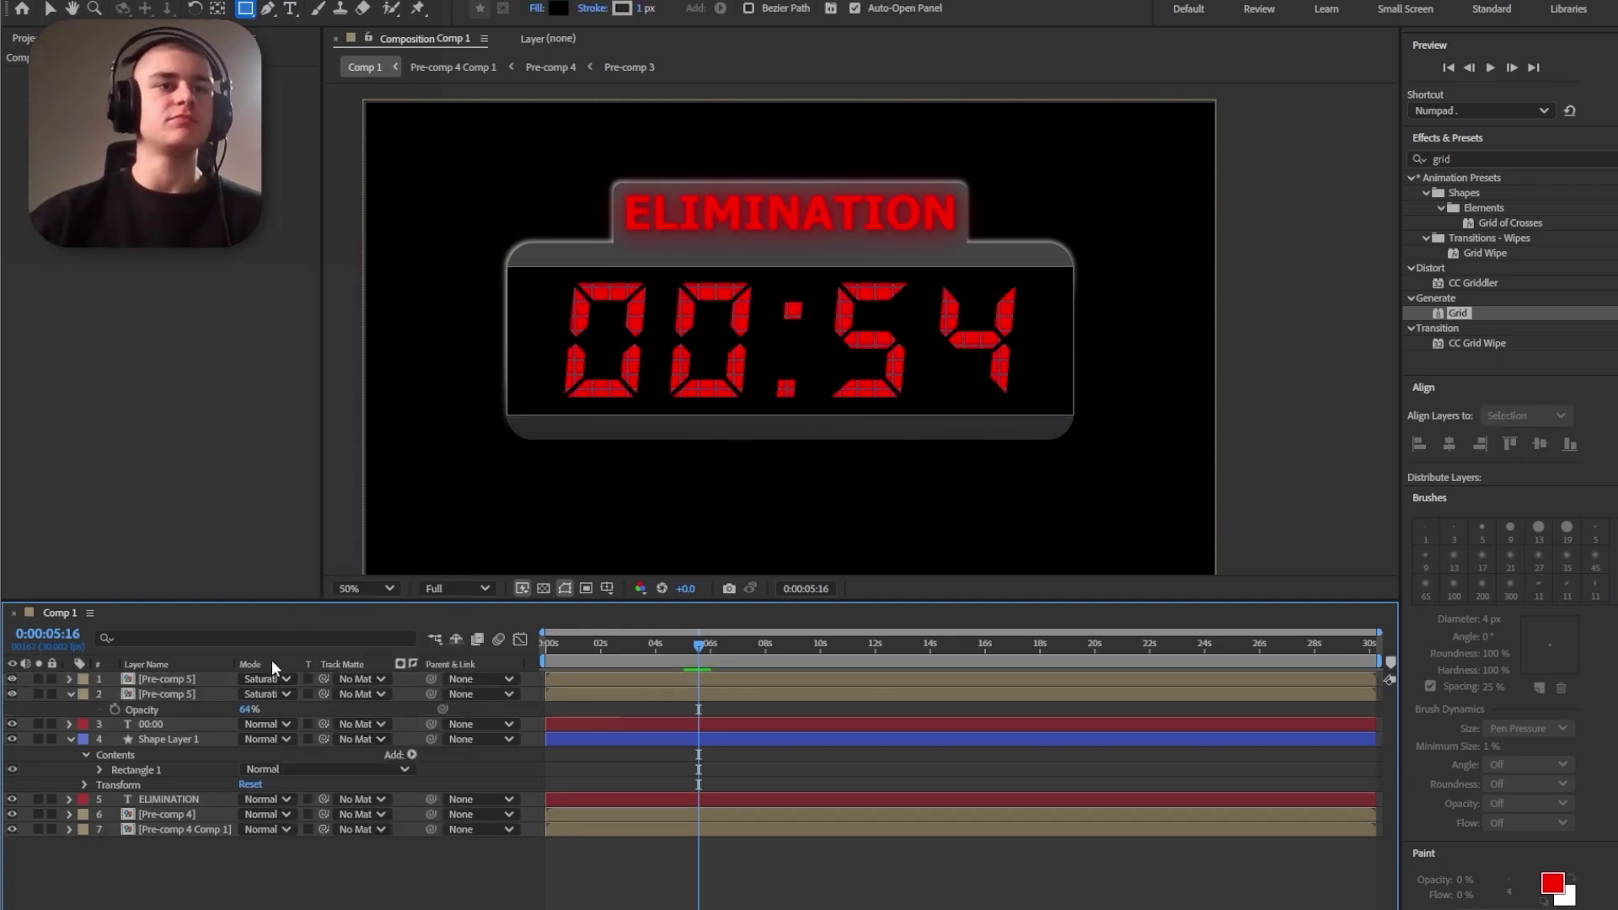
{"action": "left_click", "coordinate": [260, 679]}
{"action": "left_click", "coordinate": [332, 219]}
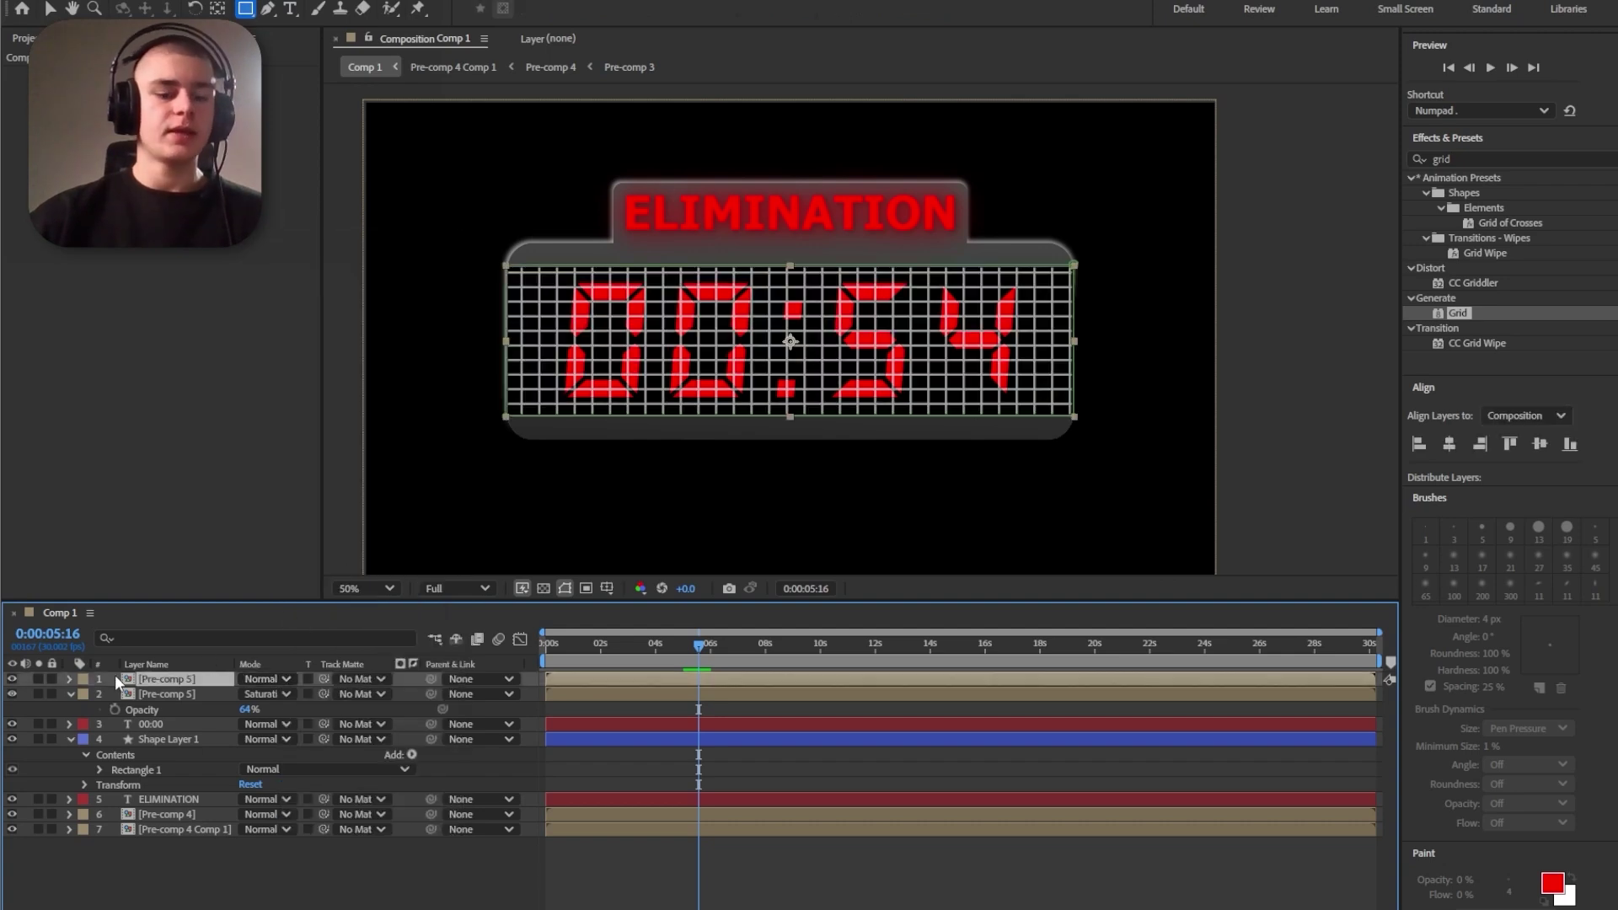
{"action": "key", "text": "t"}
{"action": "left_click_drag", "start_coordinate": [246, 695], "coordinate": [199, 695]}
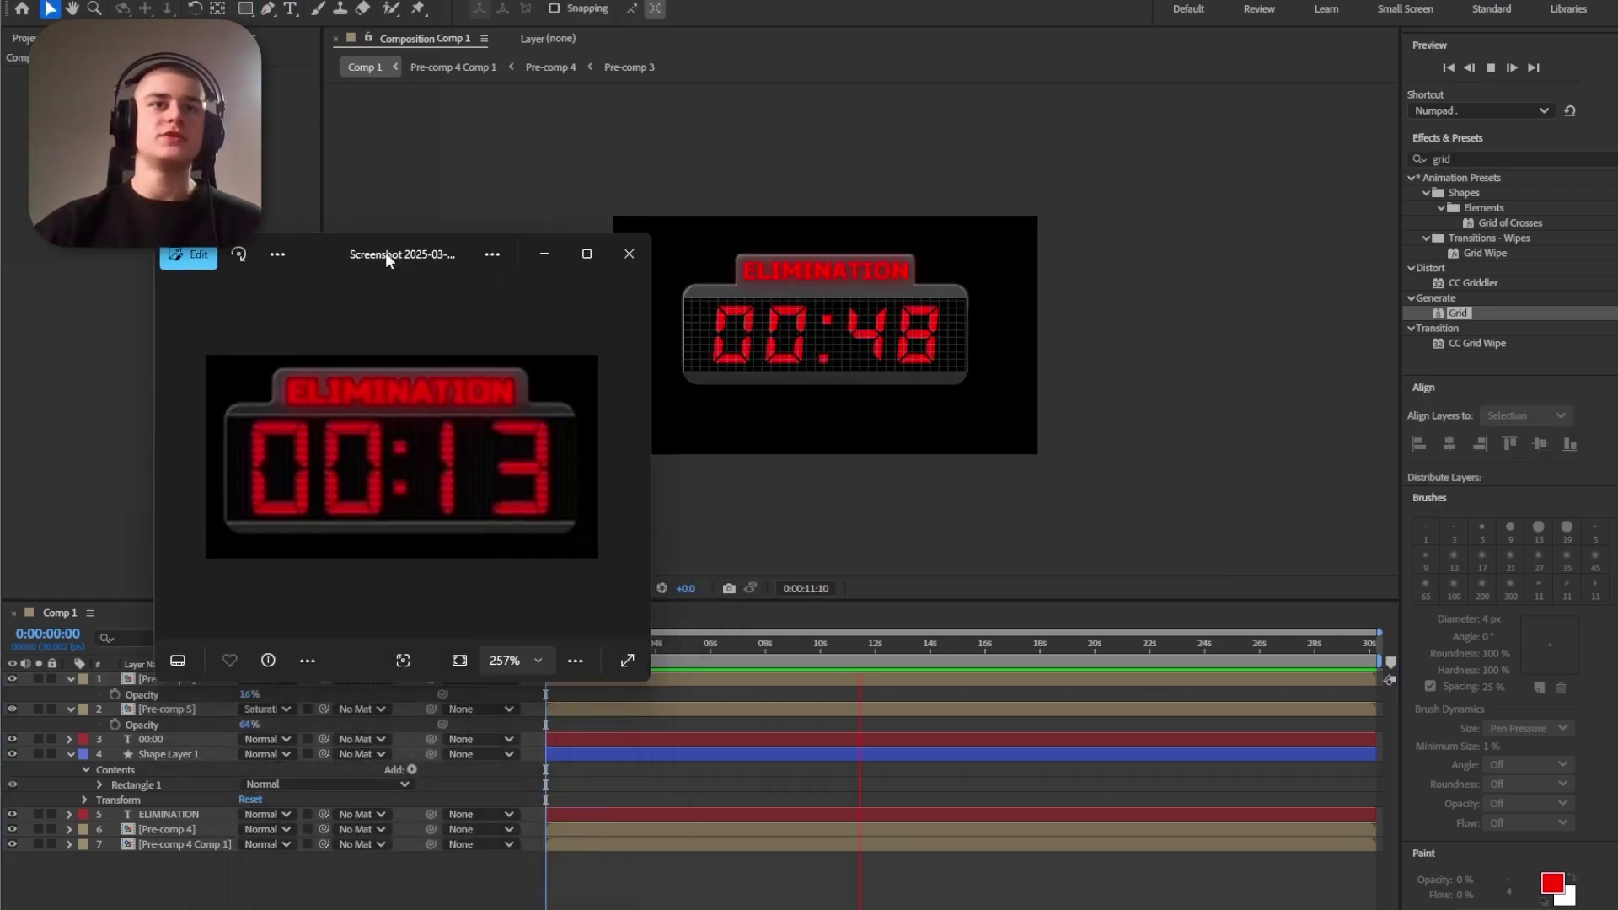
Compare the playing countdown panel side by side with the reference screenshot
{"action": "left_click_drag", "start_coordinate": [386, 253], "coordinate": [310, 166]}
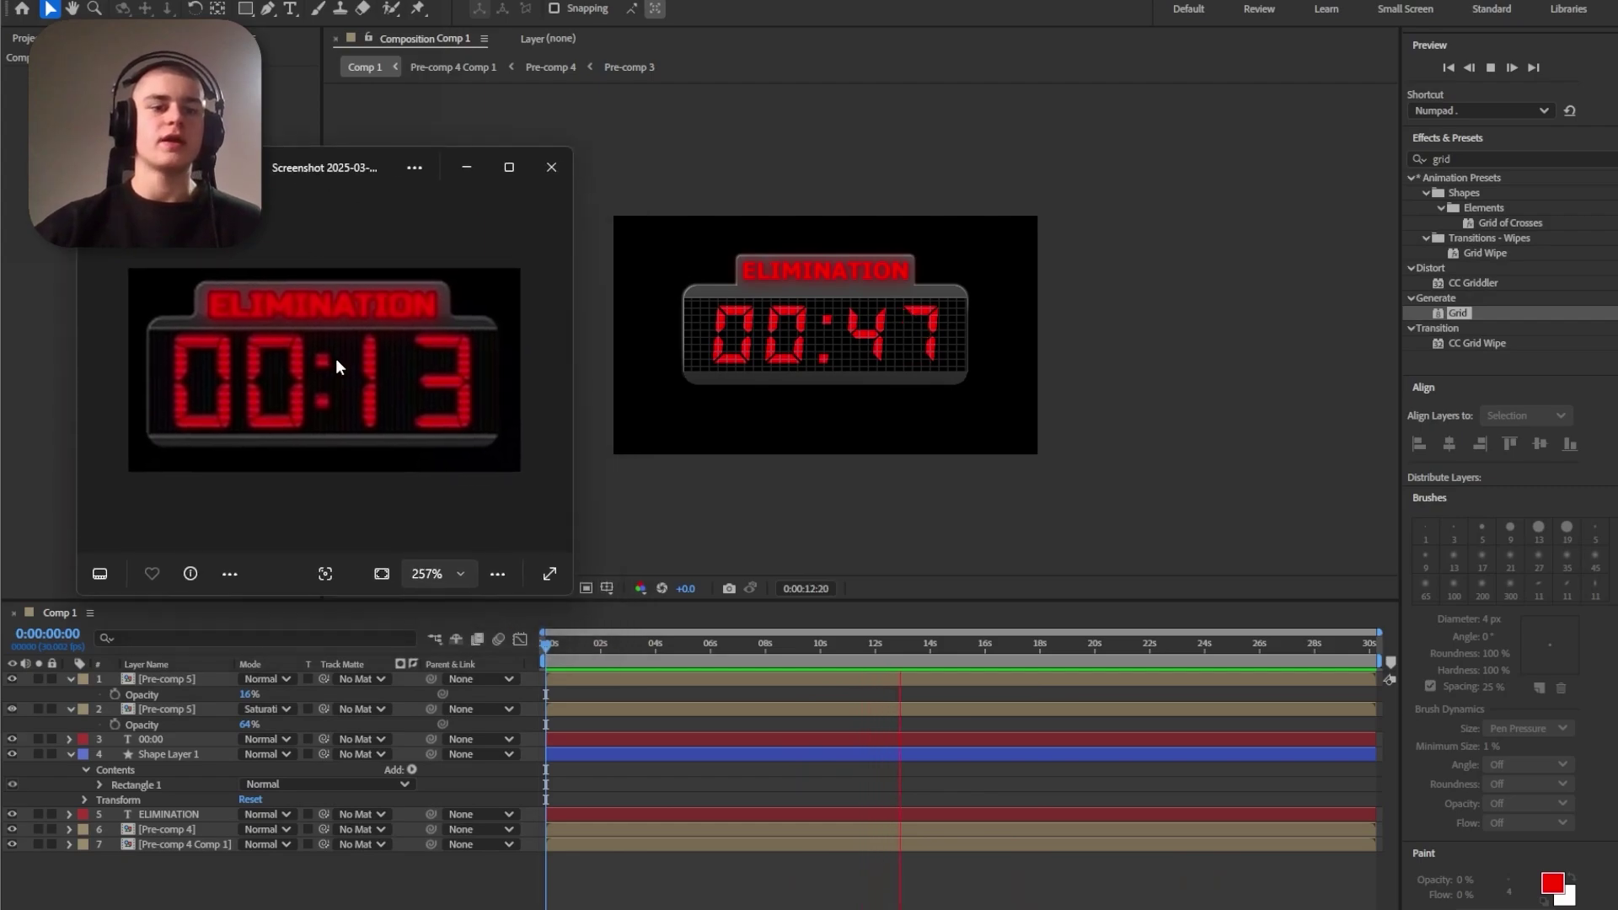